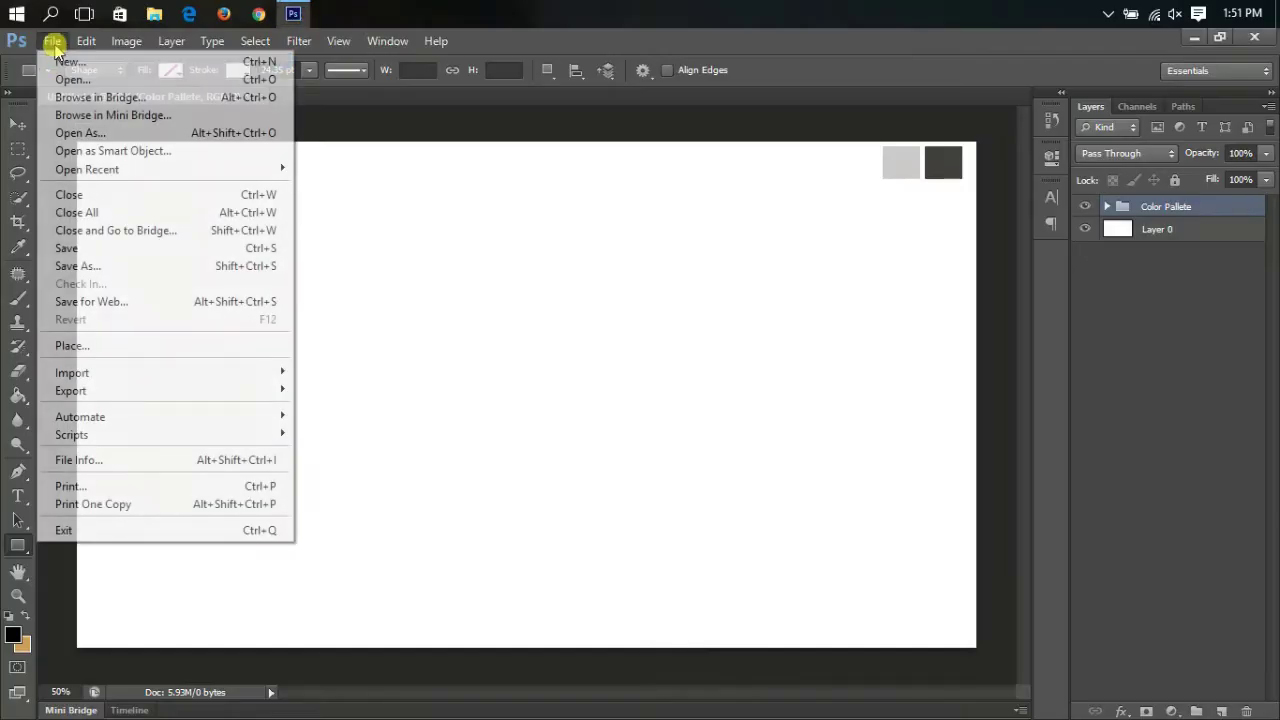
Step: Check the New Document width, height and resolution, then cancel without creating a document
{"action": "left_click", "coordinate": [57, 64]}
{"action": "double_click", "coordinate": [545, 298]}
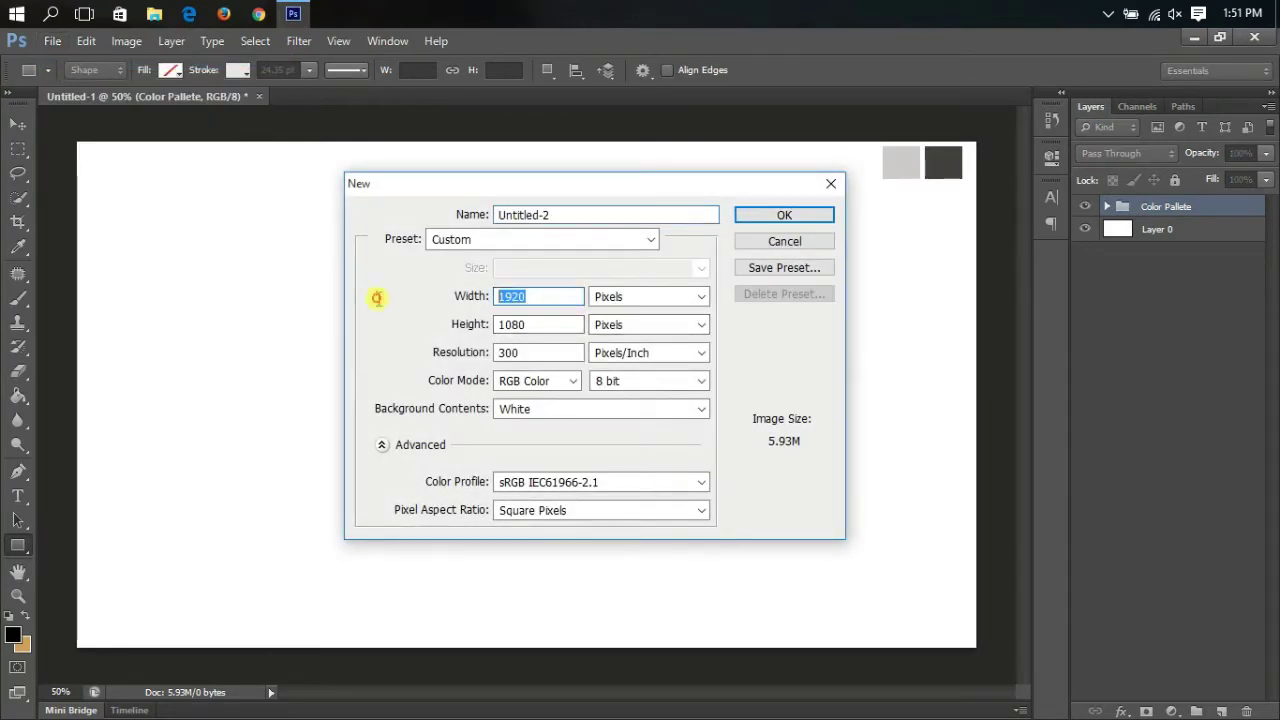
{"action": "key", "text": "Tab"}
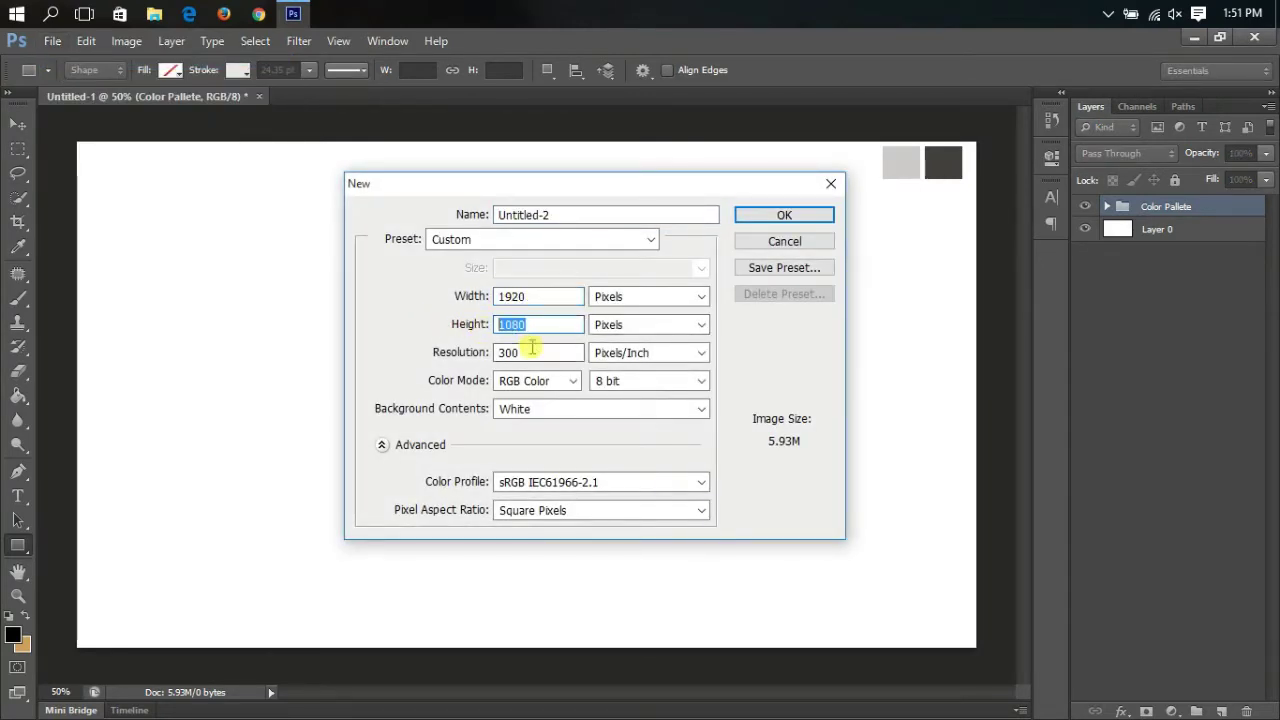
{"action": "key", "text": "Tab"}
{"action": "left_click", "coordinate": [799, 237]}
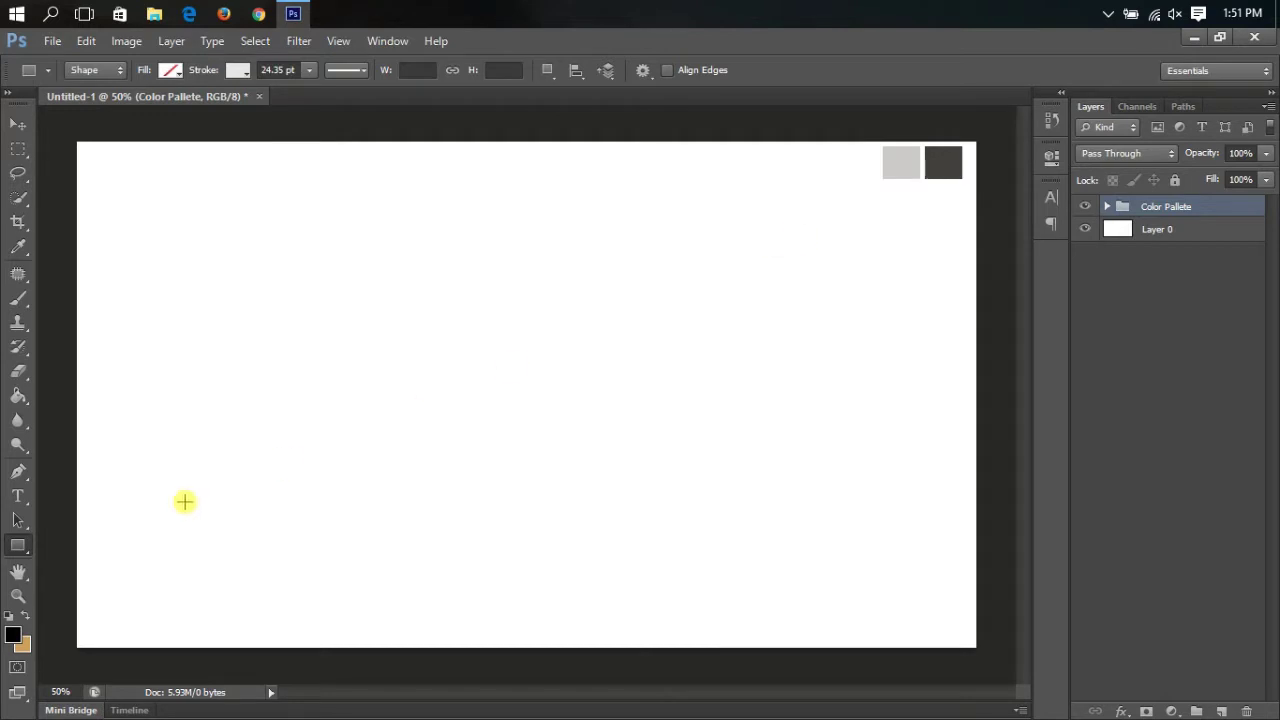
Step: Draw a rounded square with a 120 px corner radius near the canvas centre
{"action": "right_click", "coordinate": [22, 550]}
{"action": "left_click", "coordinate": [88, 560]}
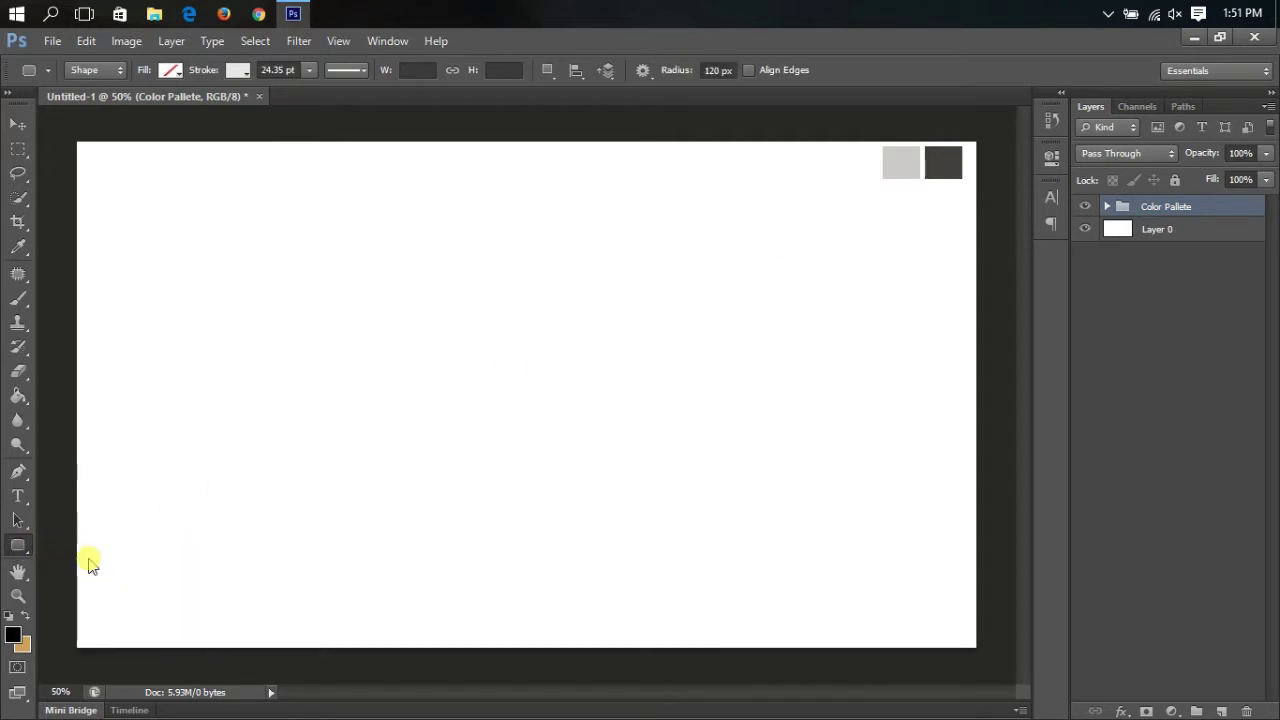
{"action": "left_click", "coordinate": [728, 69]}
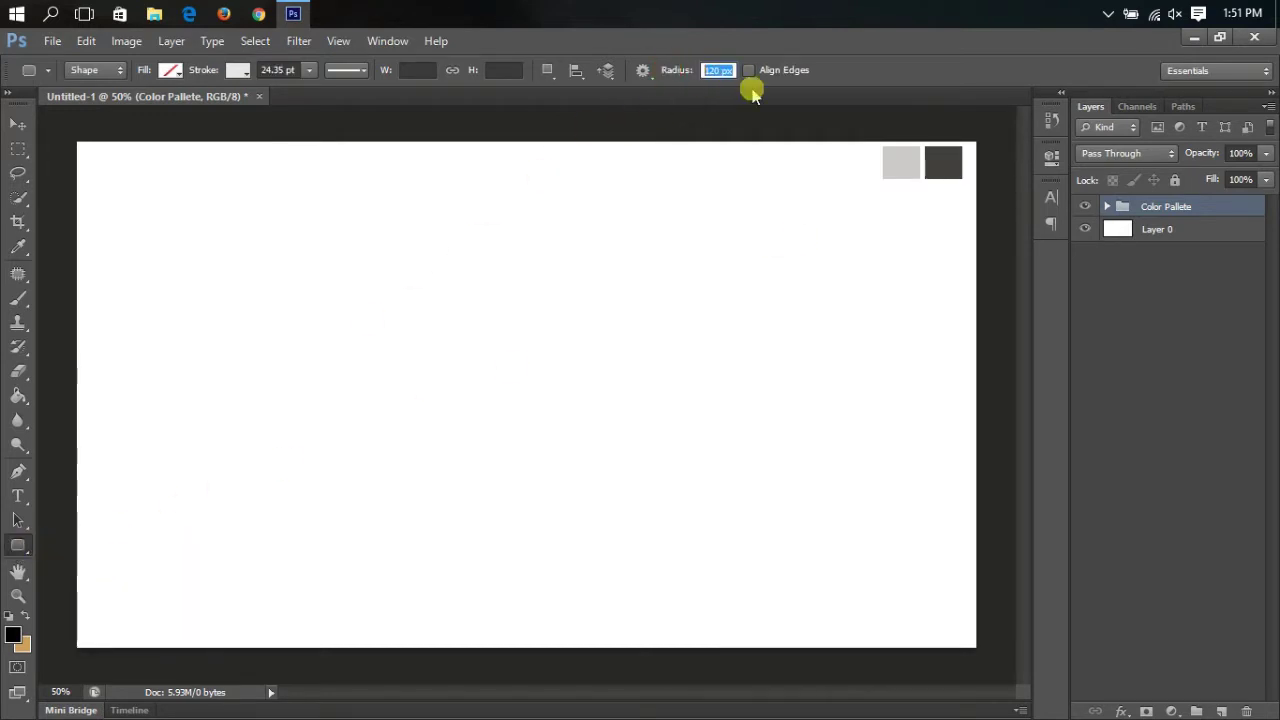
{"action": "left_click", "coordinate": [1108, 268]}
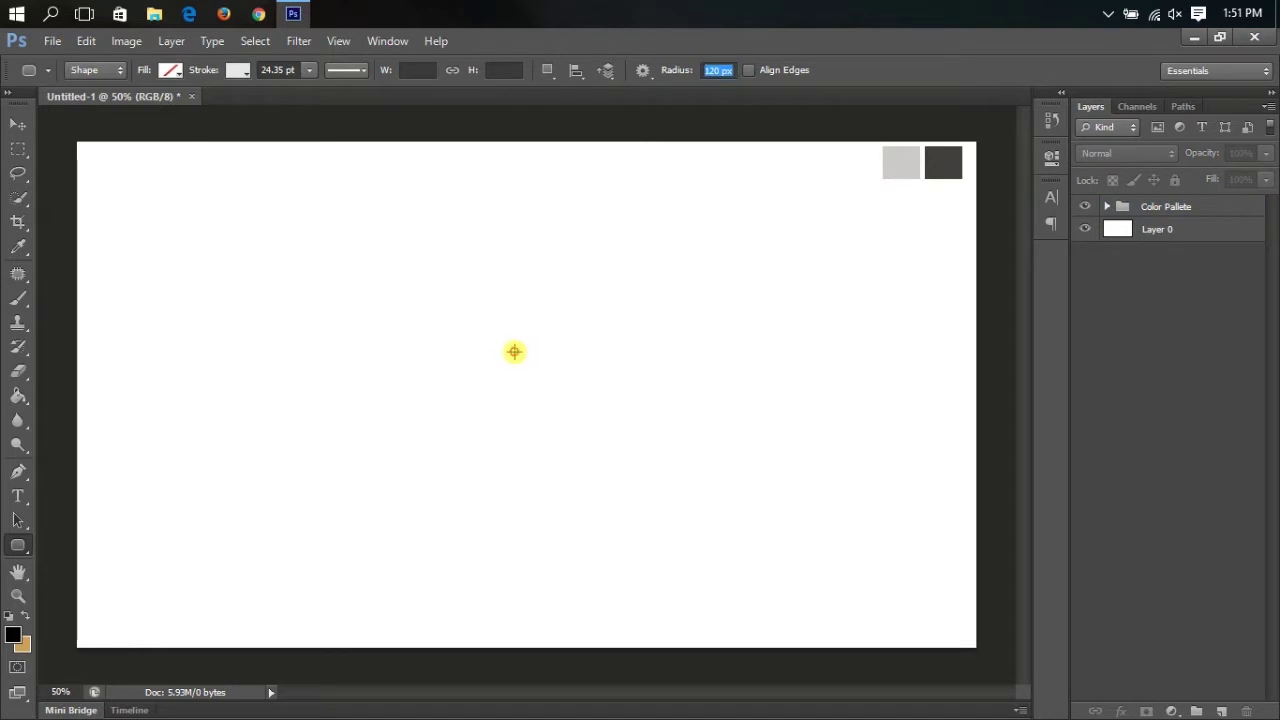
{"action": "left_click_drag", "start_coordinate": [514, 351], "coordinate": [643, 464]}
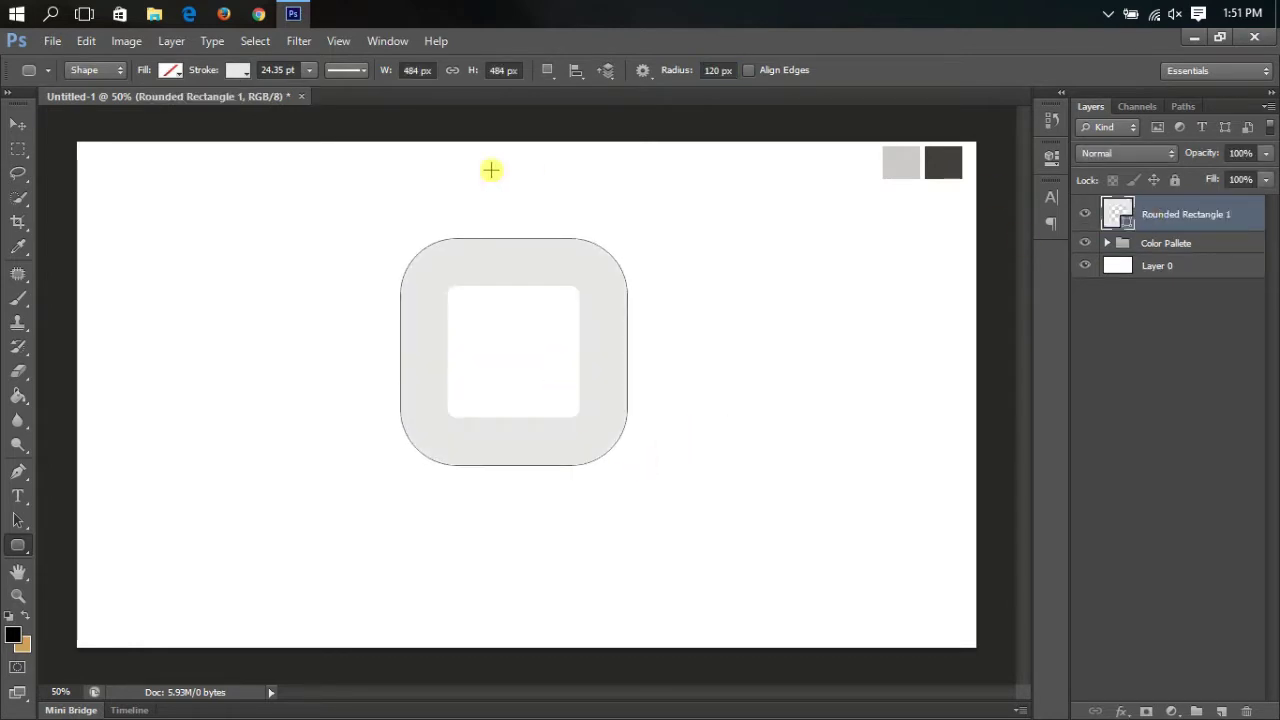
Step: Remove the square's stroke and fill it with light grey sampled from the palette
{"action": "left_click", "coordinate": [239, 72]}
{"action": "left_click", "coordinate": [153, 107]}
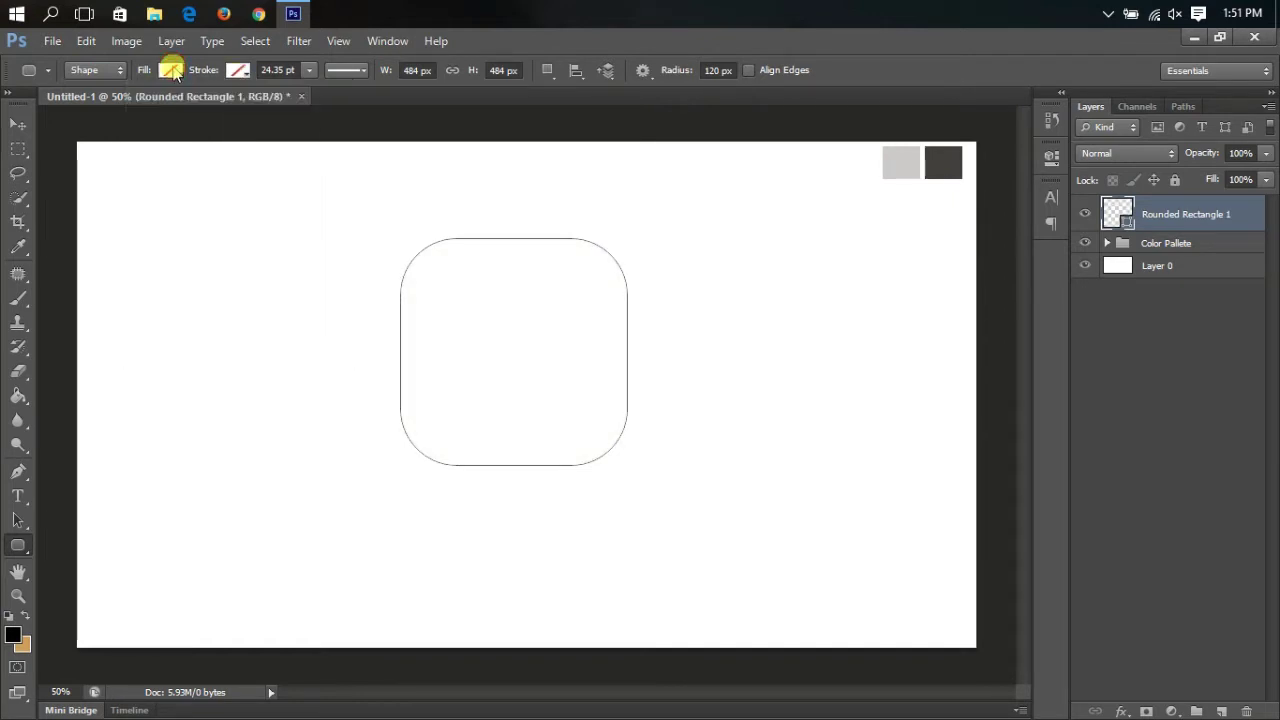
{"action": "left_click", "coordinate": [172, 70]}
{"action": "left_click", "coordinate": [259, 107]}
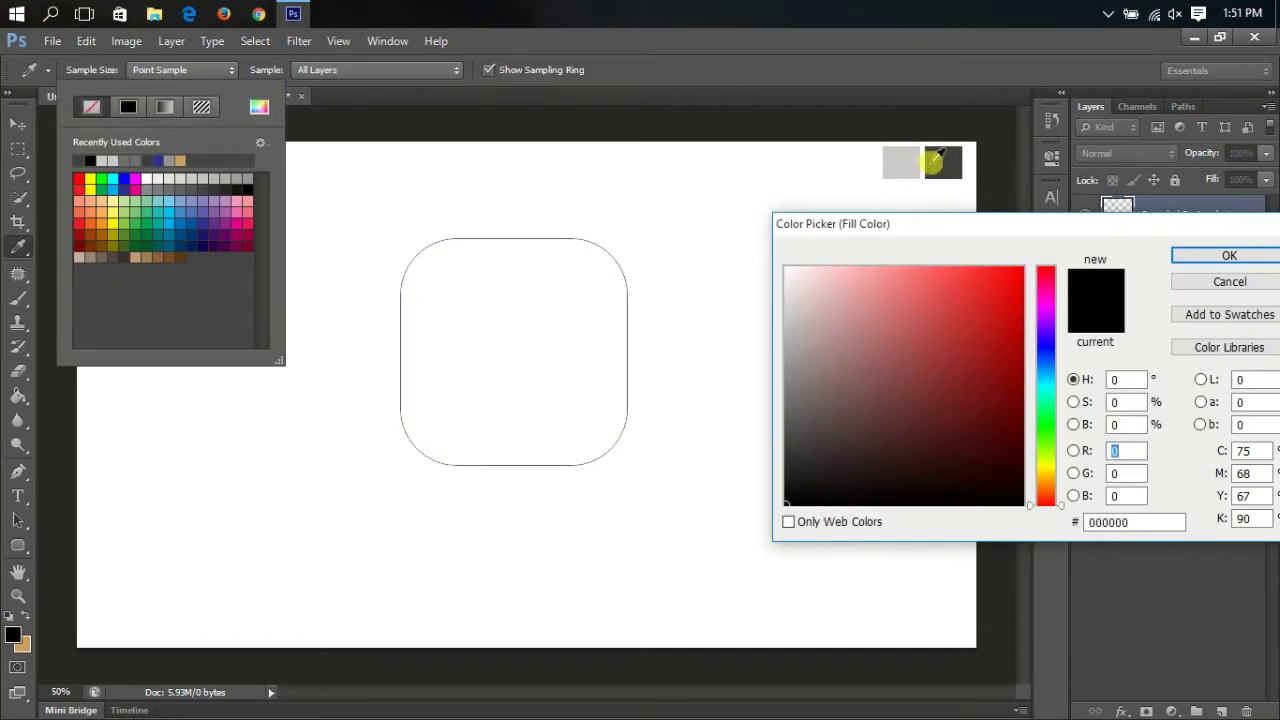
{"action": "left_click", "coordinate": [901, 163]}
{"action": "left_click", "coordinate": [1190, 255]}
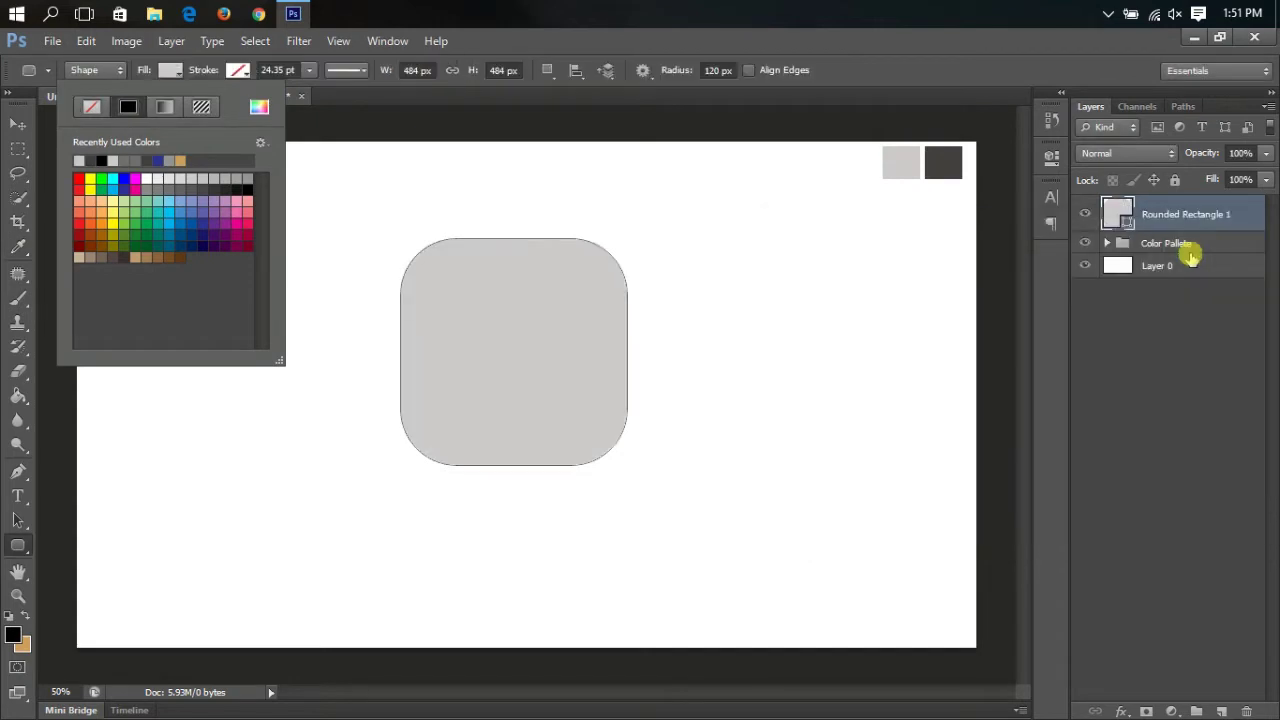
{"action": "left_click", "coordinate": [1175, 297]}
{"action": "left_click", "coordinate": [1166, 363]}
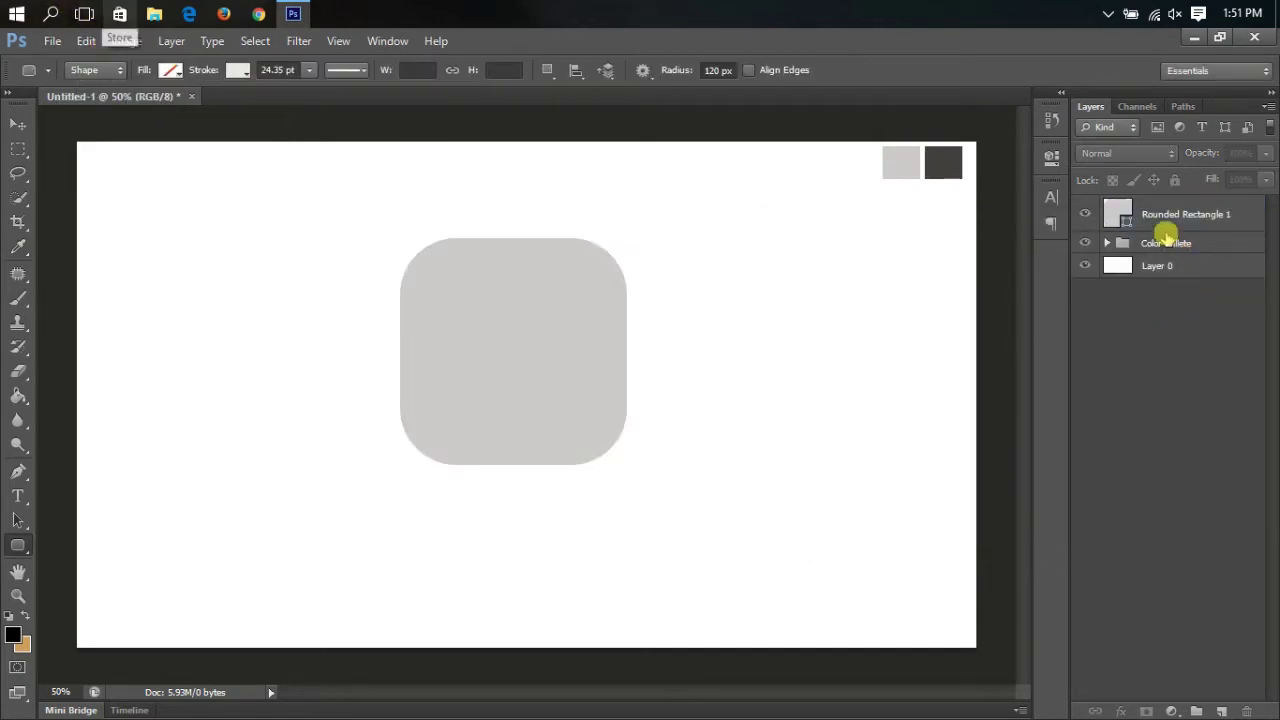
Step: Rotate Rounded Rectangle 1 by -45° into a diamond
{"action": "left_click", "coordinate": [1166, 218]}
{"action": "left_click", "coordinate": [86, 41]}
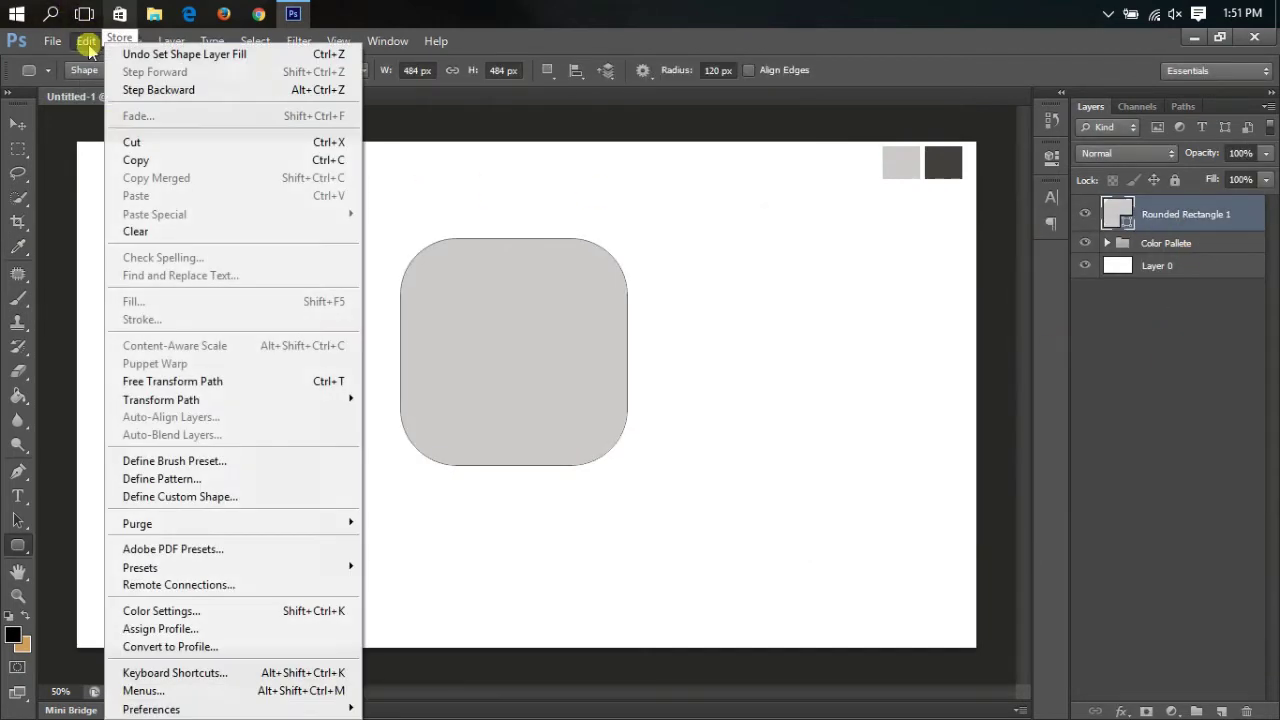
{"action": "left_click", "coordinate": [167, 381]}
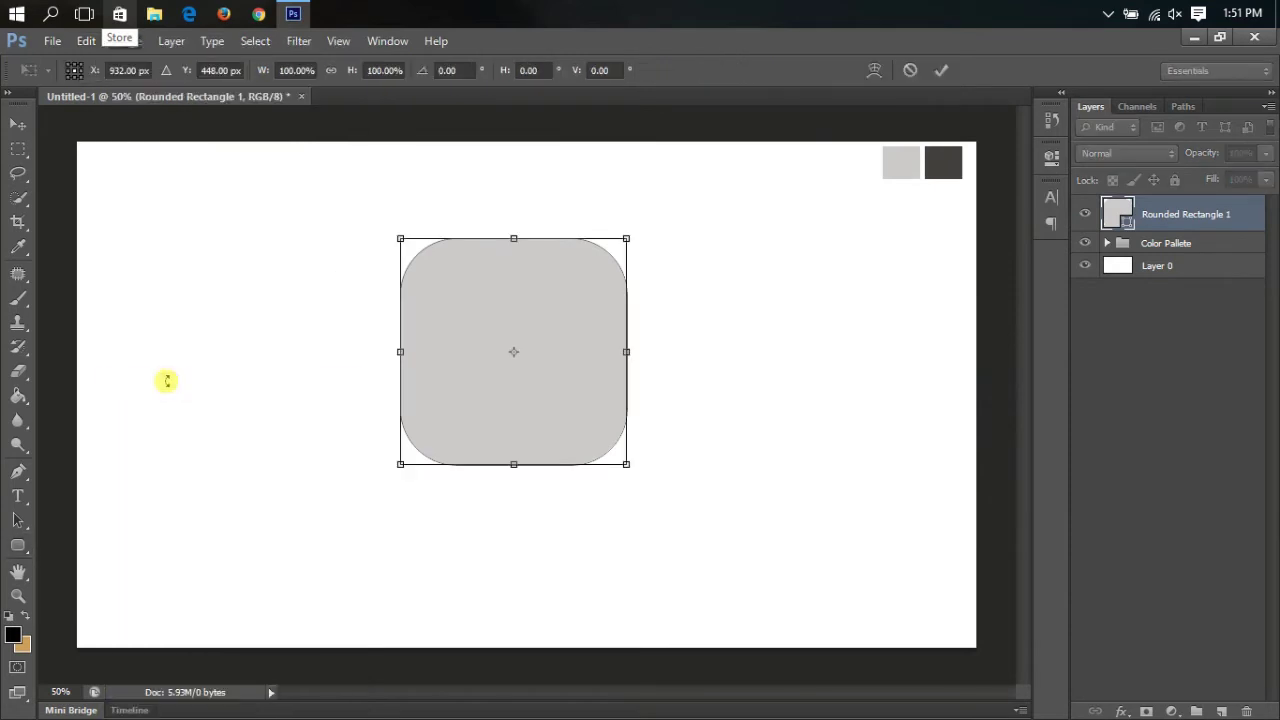
{"action": "left_click_drag", "start_coordinate": [747, 291], "coordinate": [596, 211]}
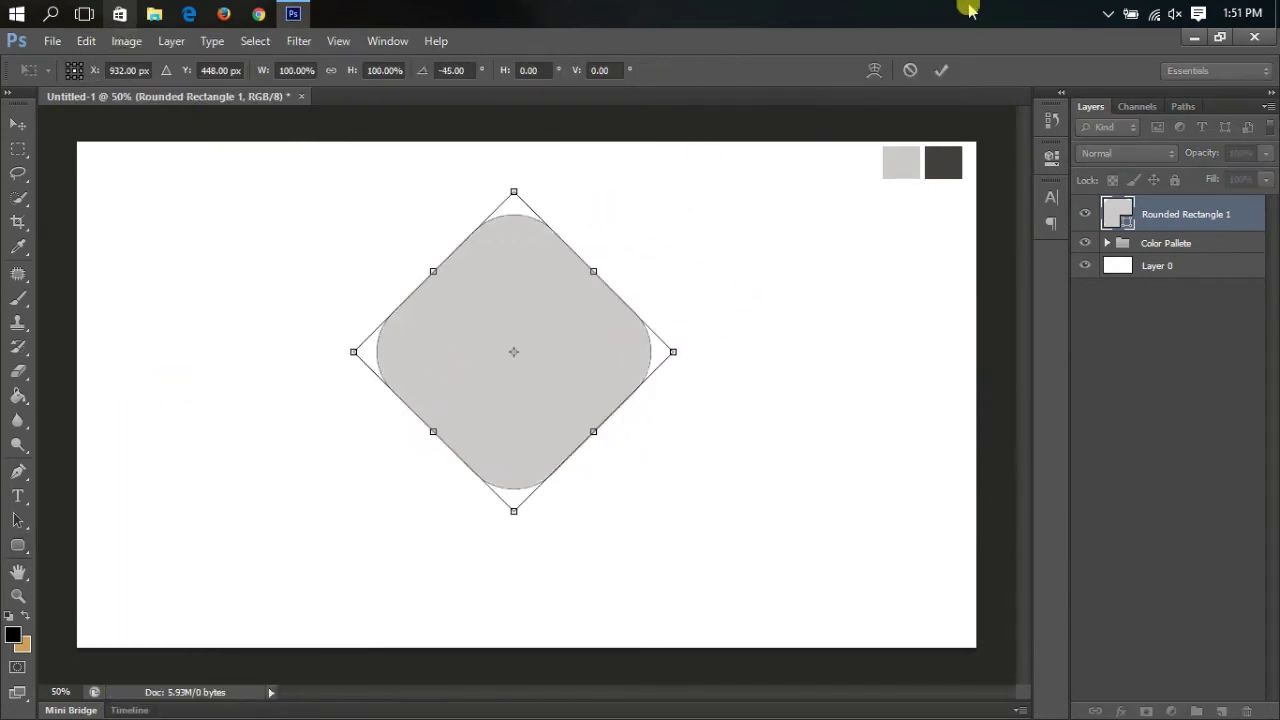
{"action": "left_click", "coordinate": [940, 70]}
{"action": "left_click", "coordinate": [1184, 305]}
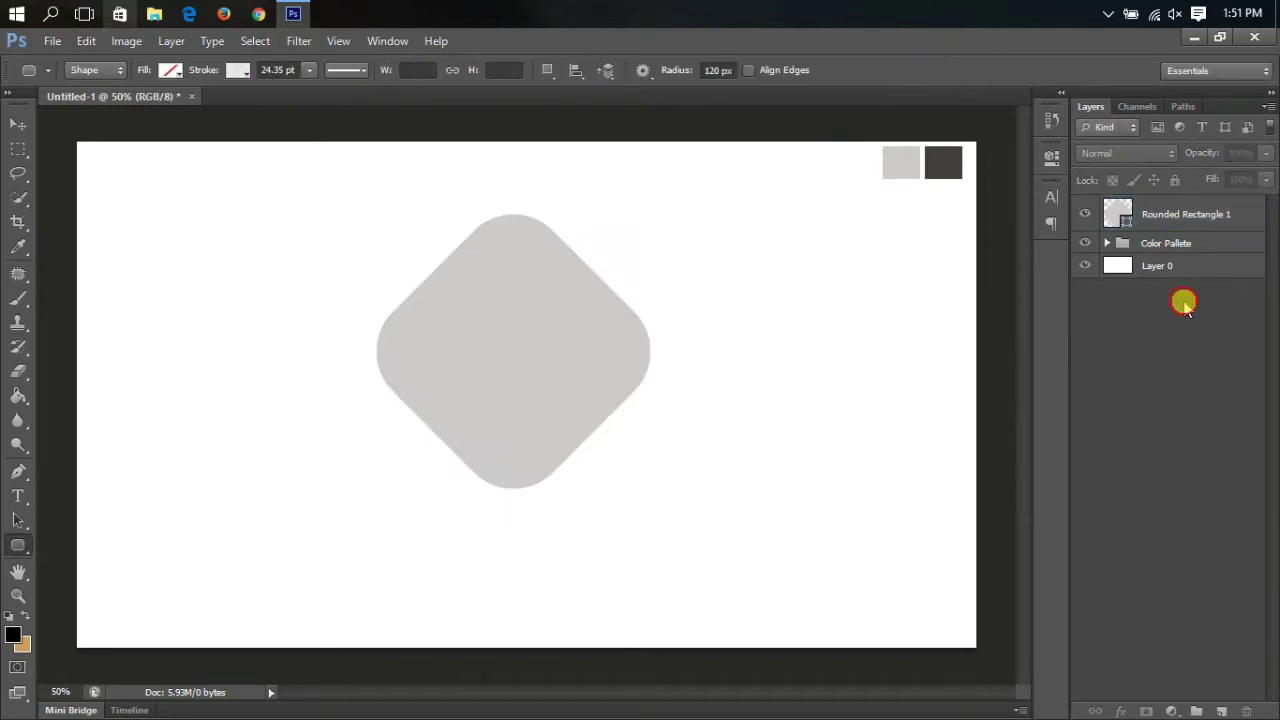
Step: Duplicate the diamond layer and scale the copy down to about 86% around its centre
{"action": "right_click", "coordinate": [1207, 214]}
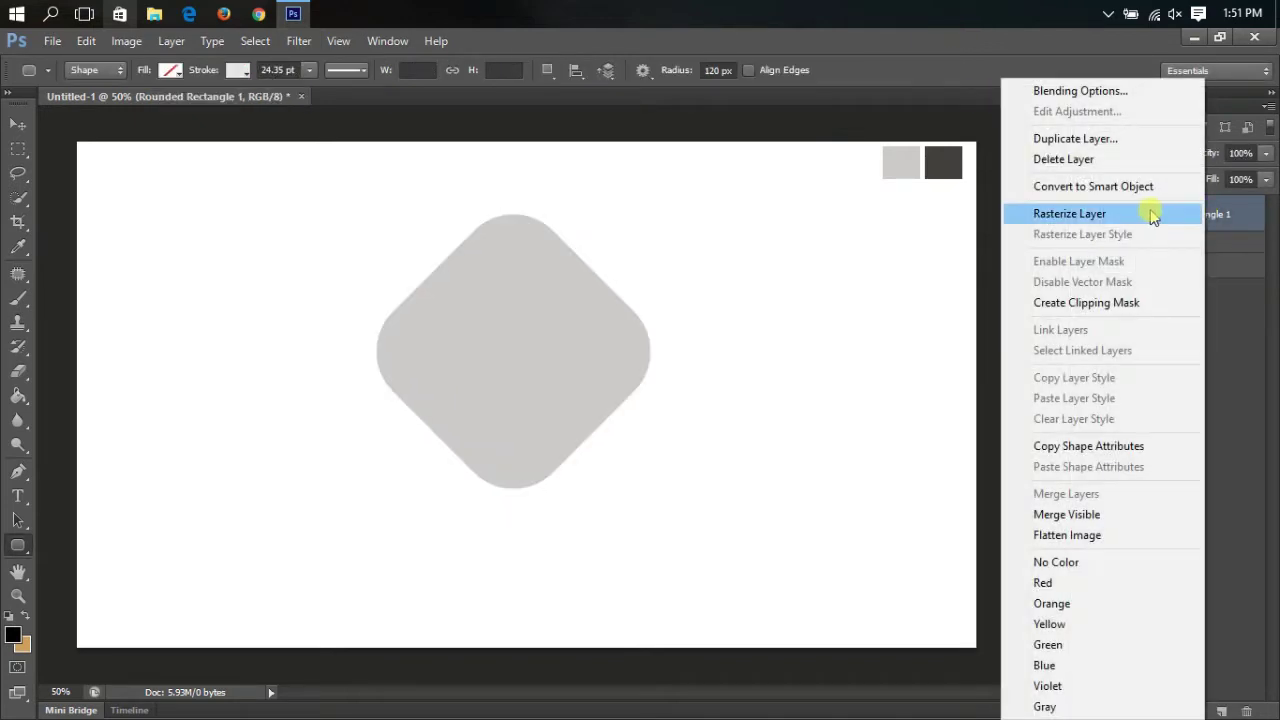
{"action": "left_click", "coordinate": [1075, 139]}
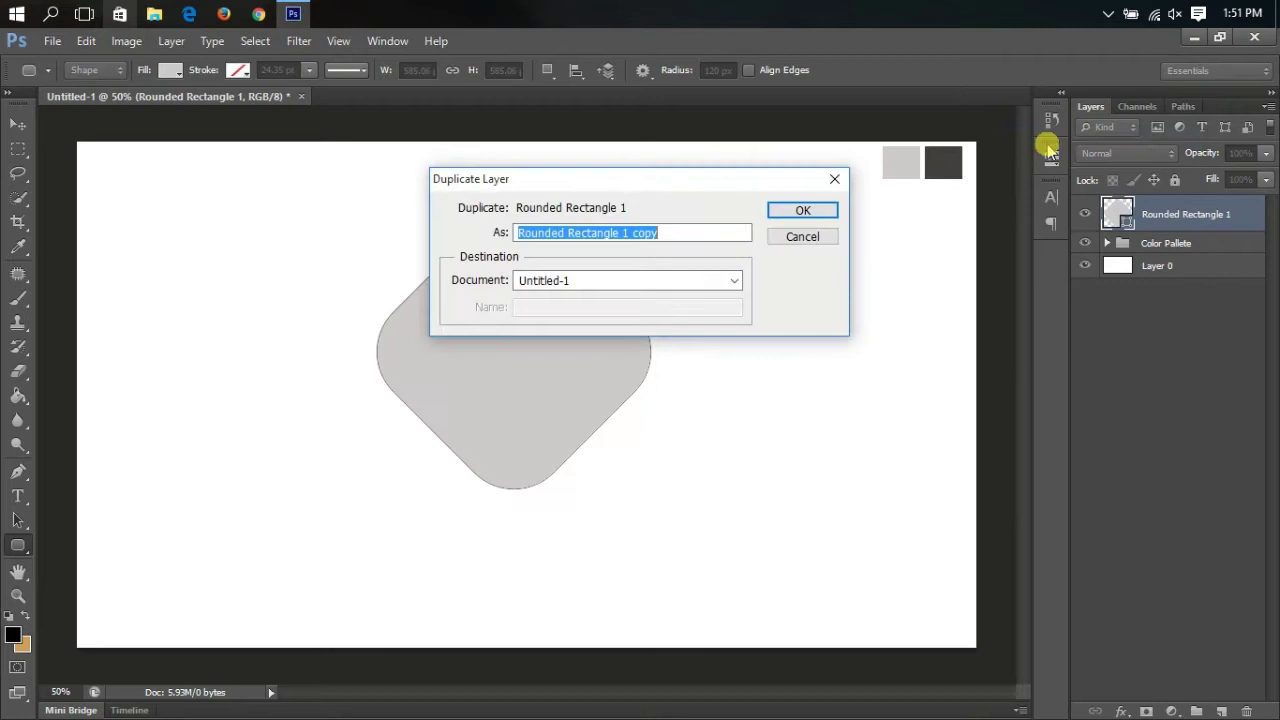
{"action": "left_click", "coordinate": [809, 210]}
{"action": "left_click", "coordinate": [86, 41]}
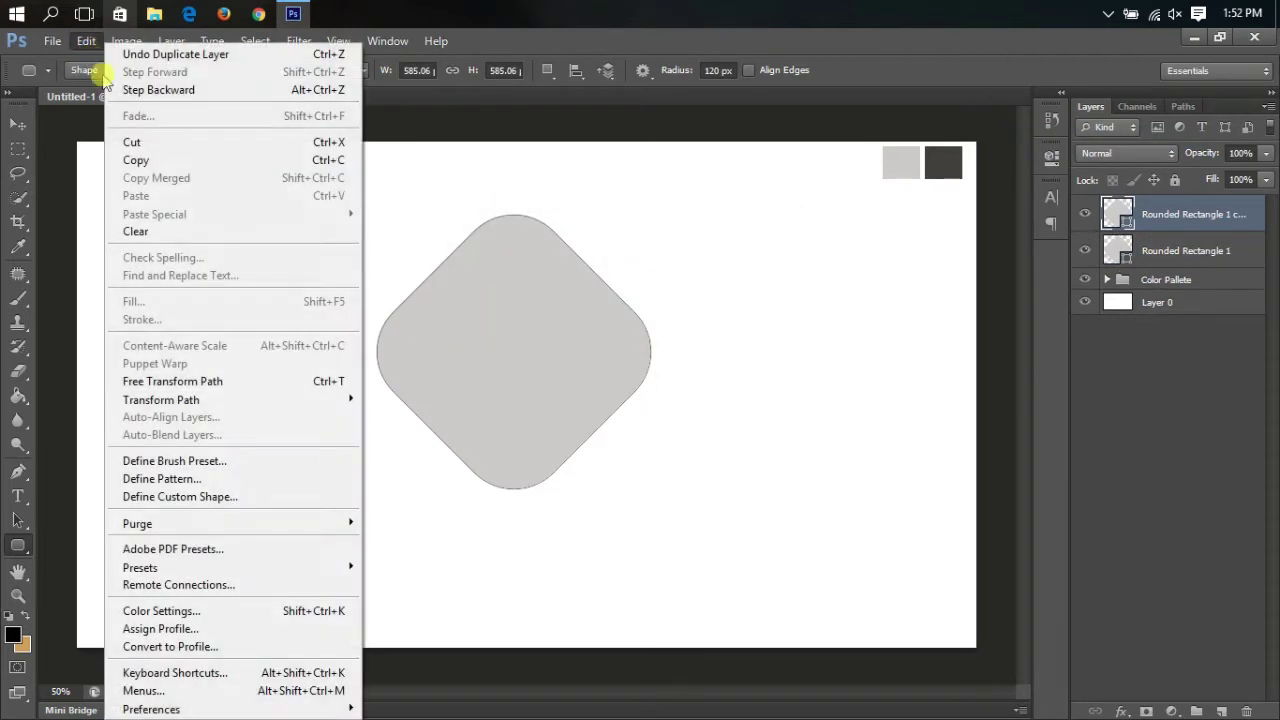
{"action": "left_click", "coordinate": [190, 385]}
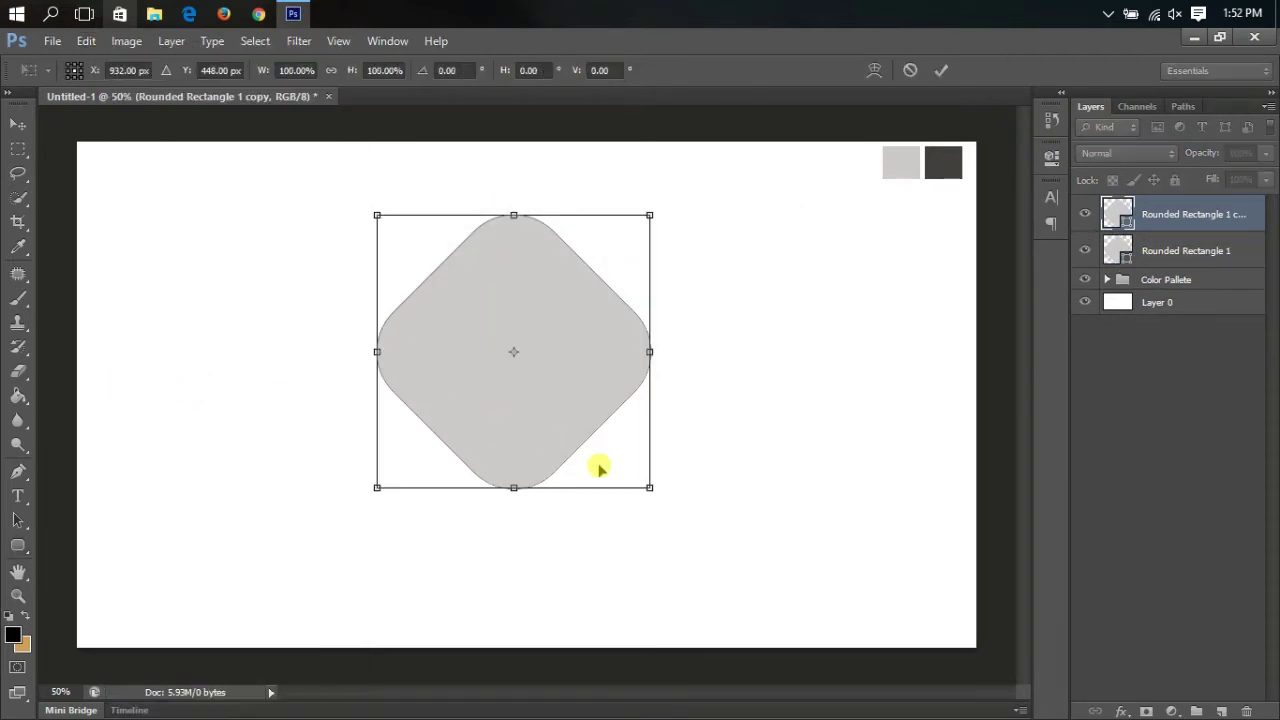
{"action": "left_click_drag", "start_coordinate": [650, 488], "coordinate": [637, 481]}
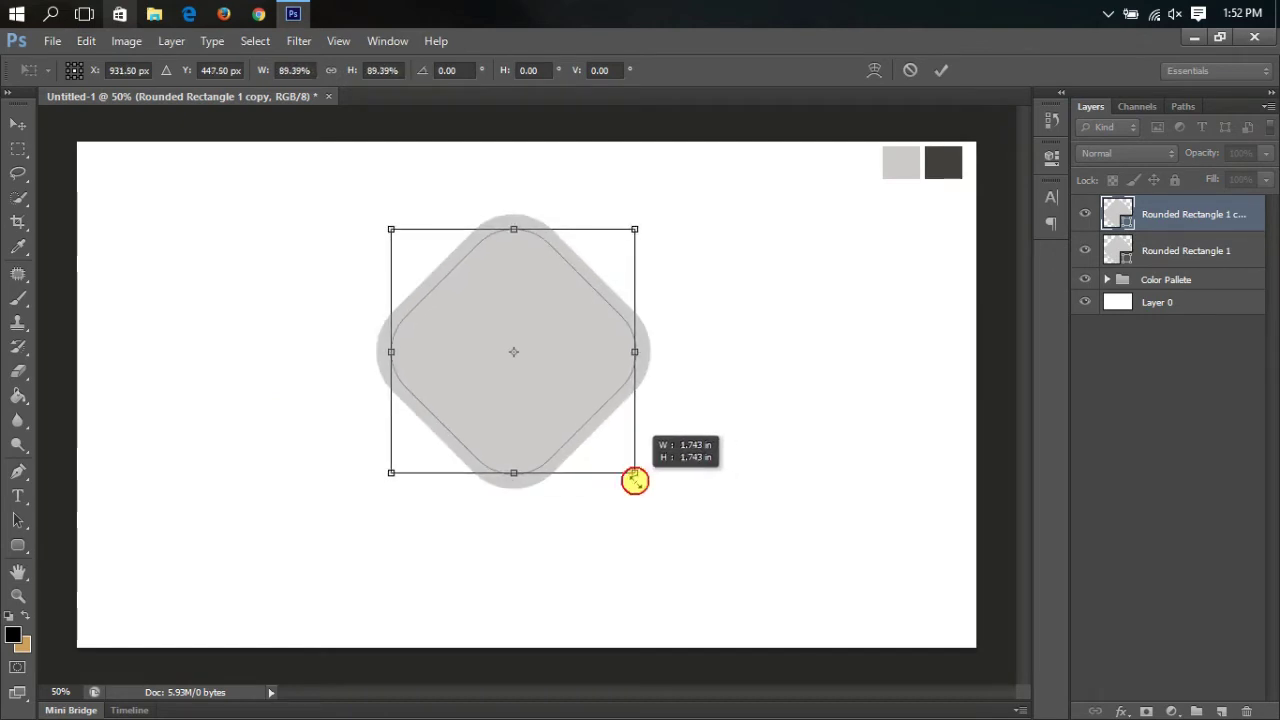
{"action": "left_click_drag", "start_coordinate": [637, 481], "coordinate": [632, 477]}
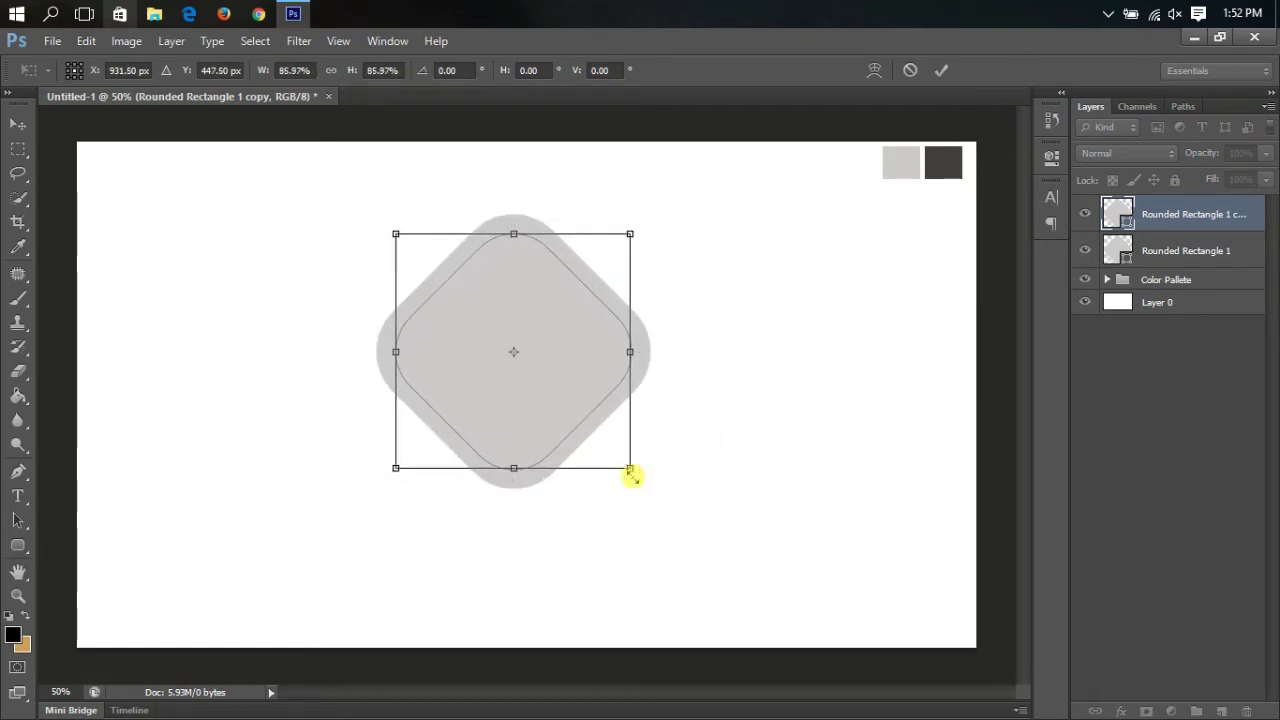
{"action": "left_click", "coordinate": [941, 70]}
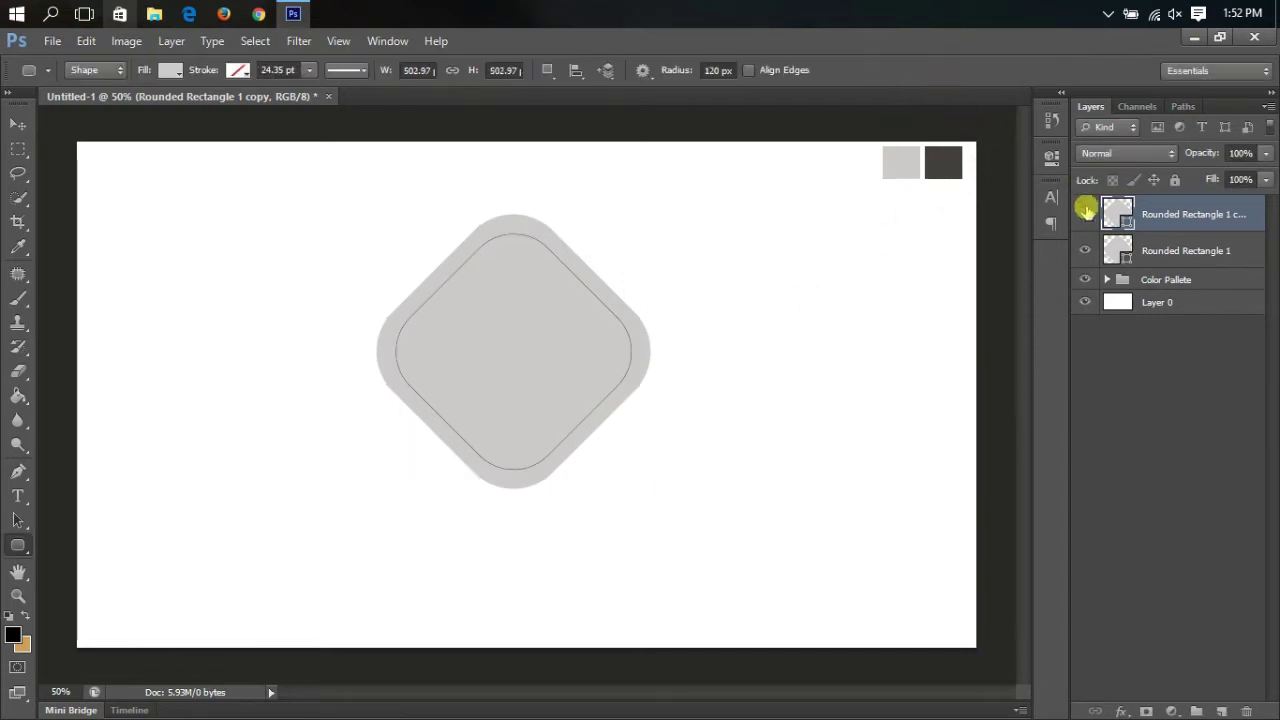
Step: Add a 10 px black outside Stroke style to Rounded Rectangle 1 via Blending Options
{"action": "right_click", "coordinate": [1163, 251]}
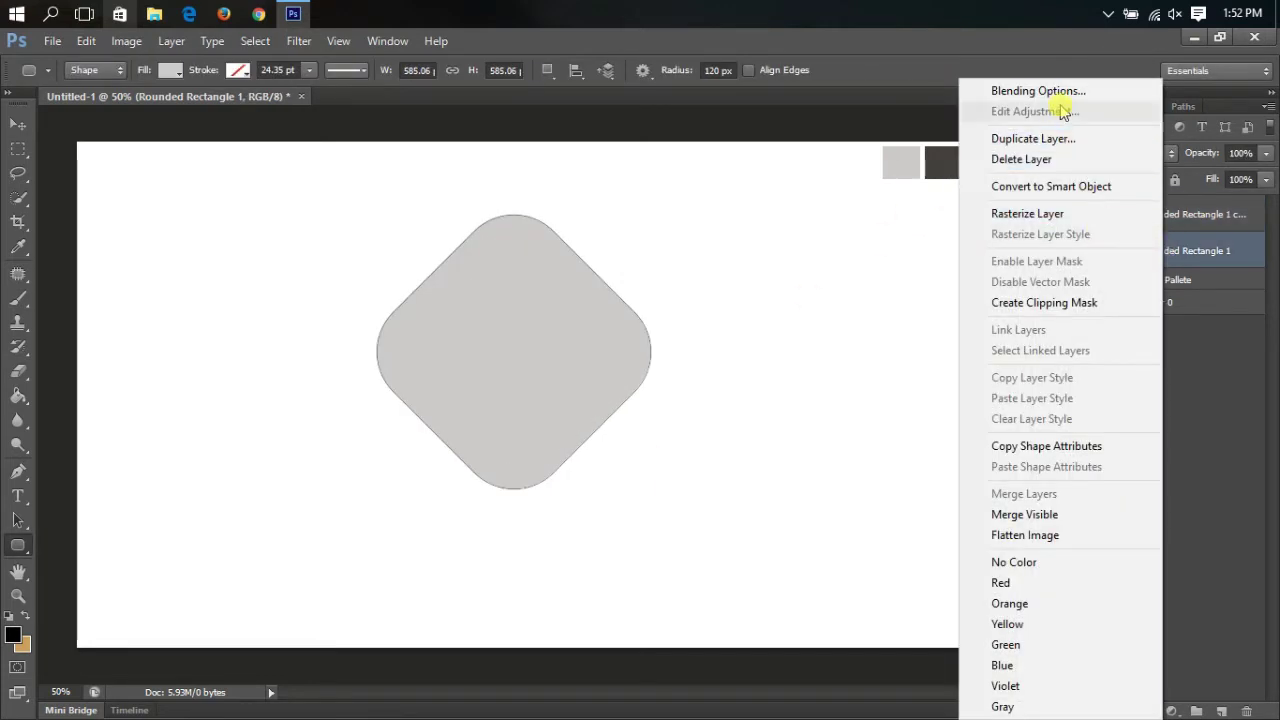
{"action": "left_click", "coordinate": [1058, 92]}
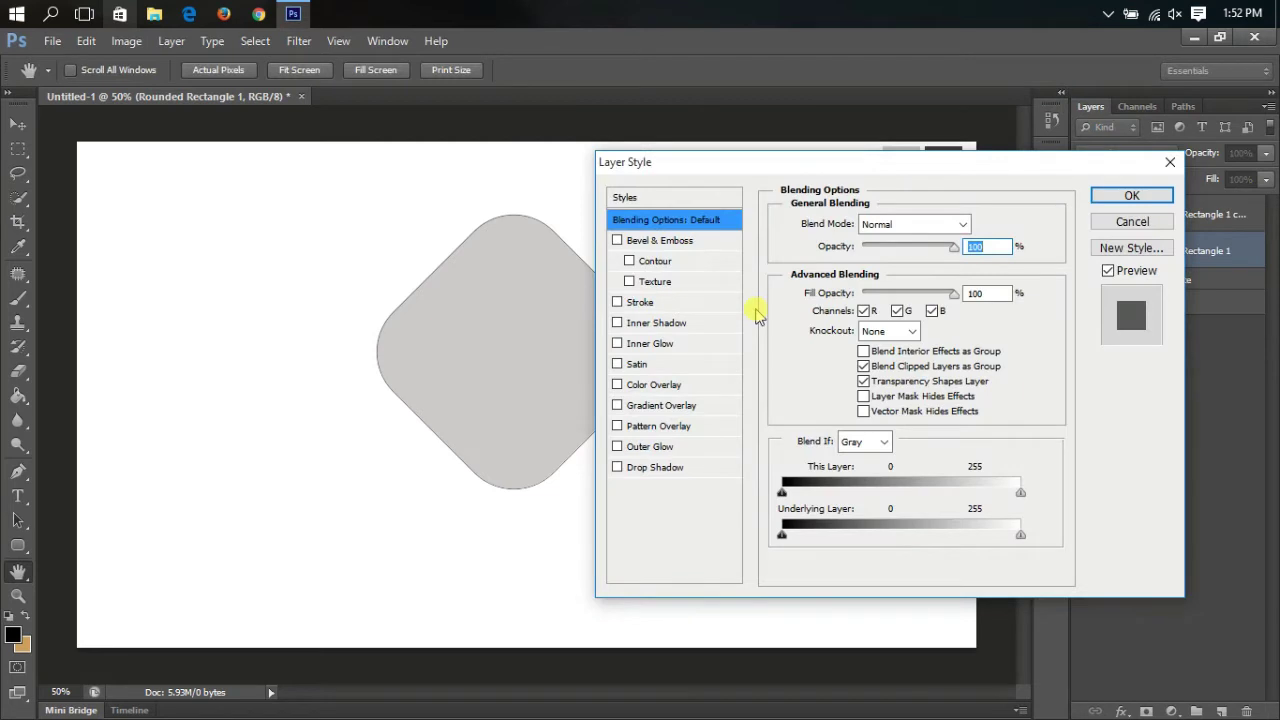
{"action": "left_click", "coordinate": [645, 302]}
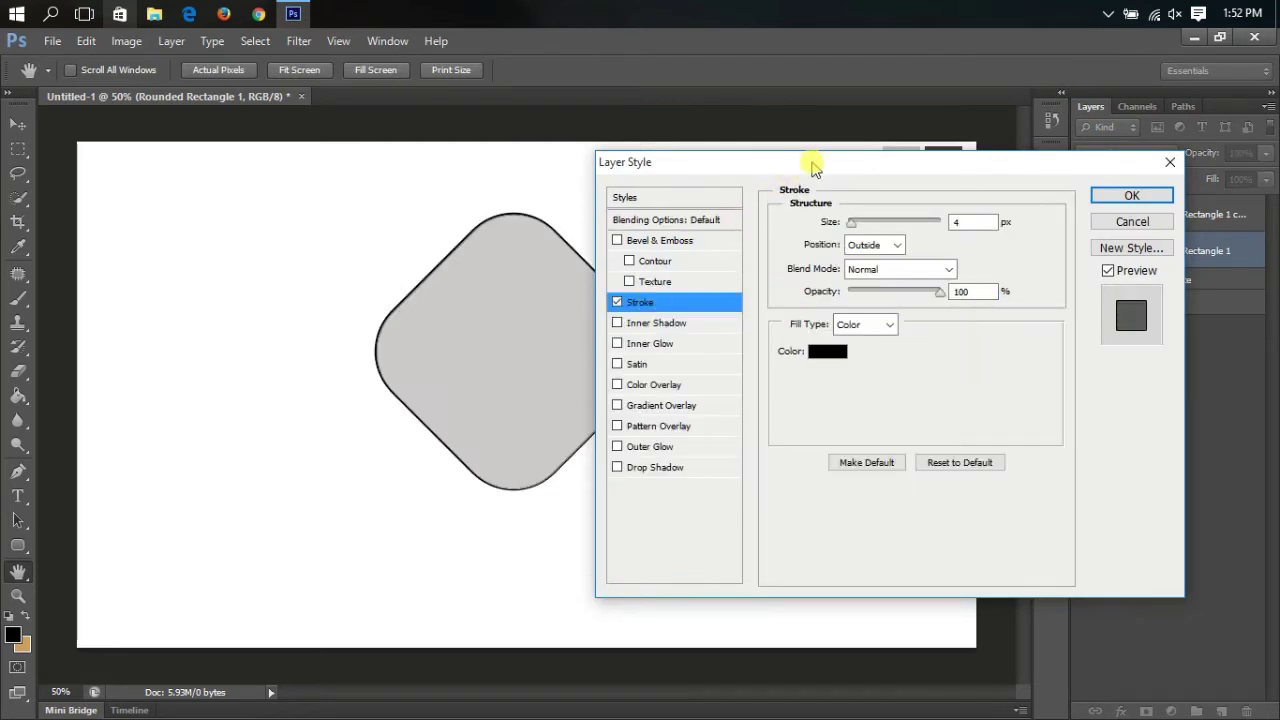
{"action": "left_click_drag", "start_coordinate": [812, 170], "coordinate": [840, 150]}
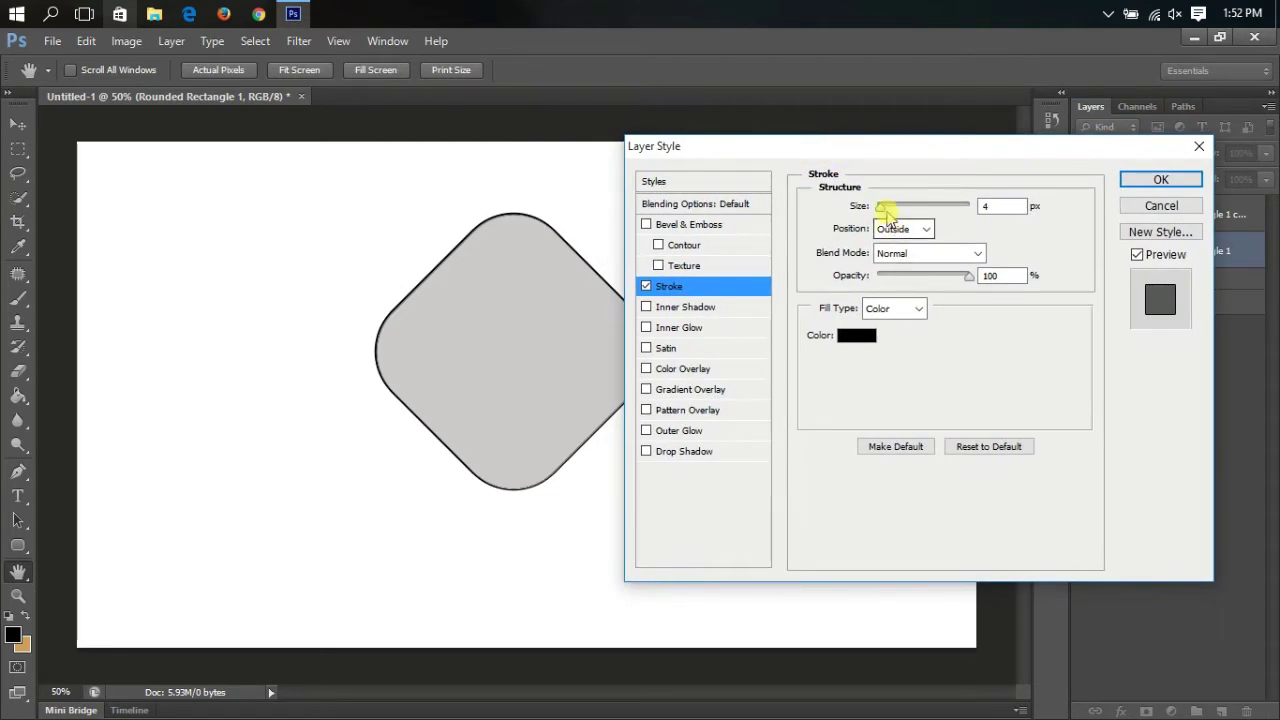
{"action": "left_click", "coordinate": [1003, 206]}
{"action": "type", "text": "8"}
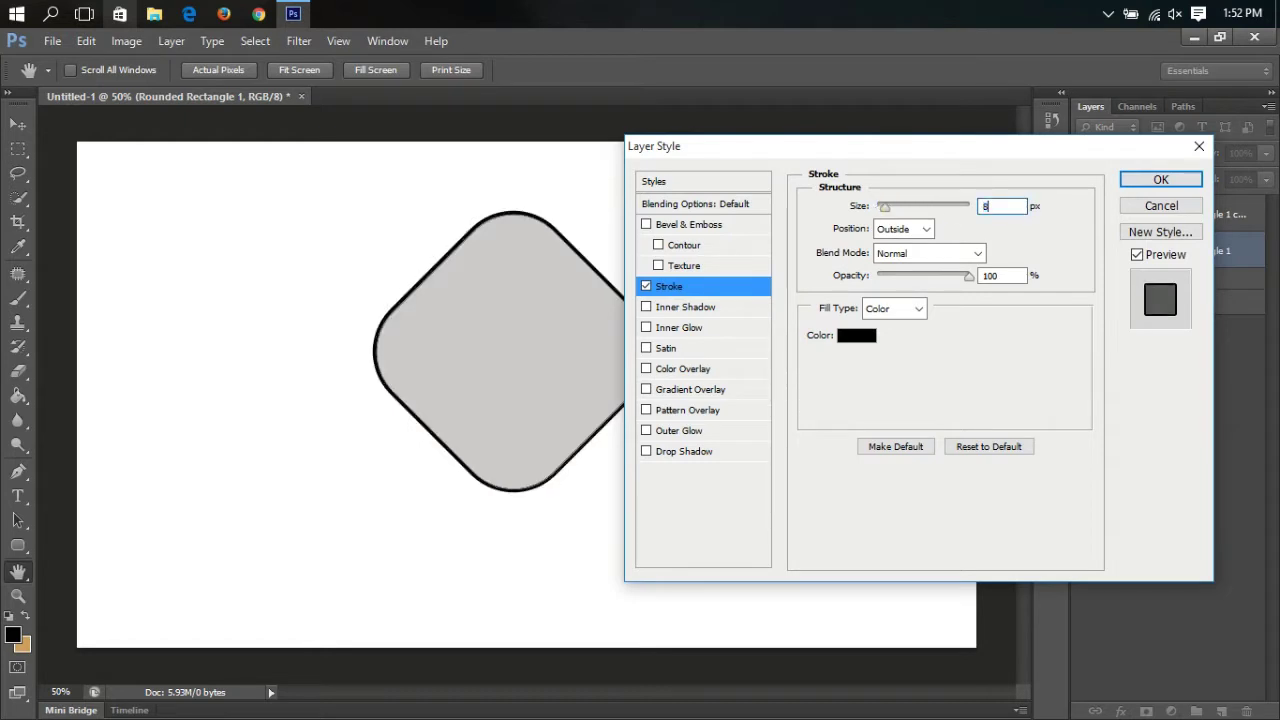
{"action": "key", "text": "BackSpace"}
{"action": "type", "text": "10"}
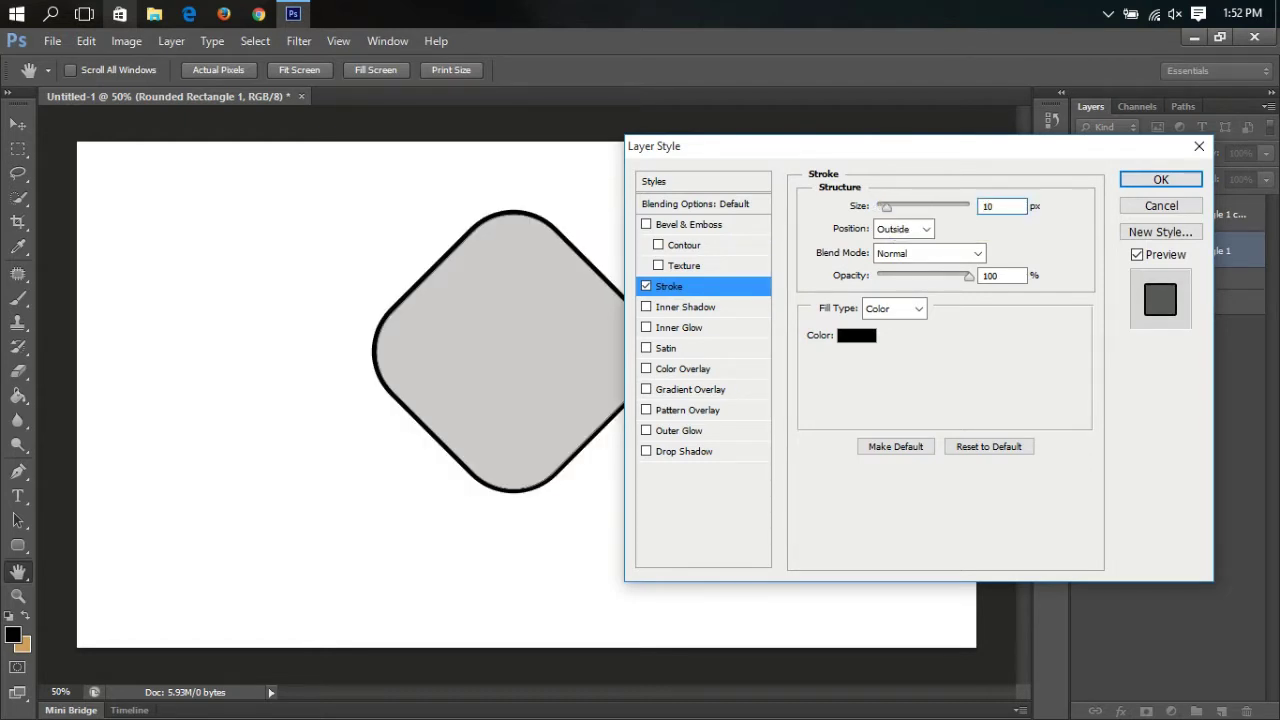
{"action": "left_click", "coordinate": [1150, 180]}
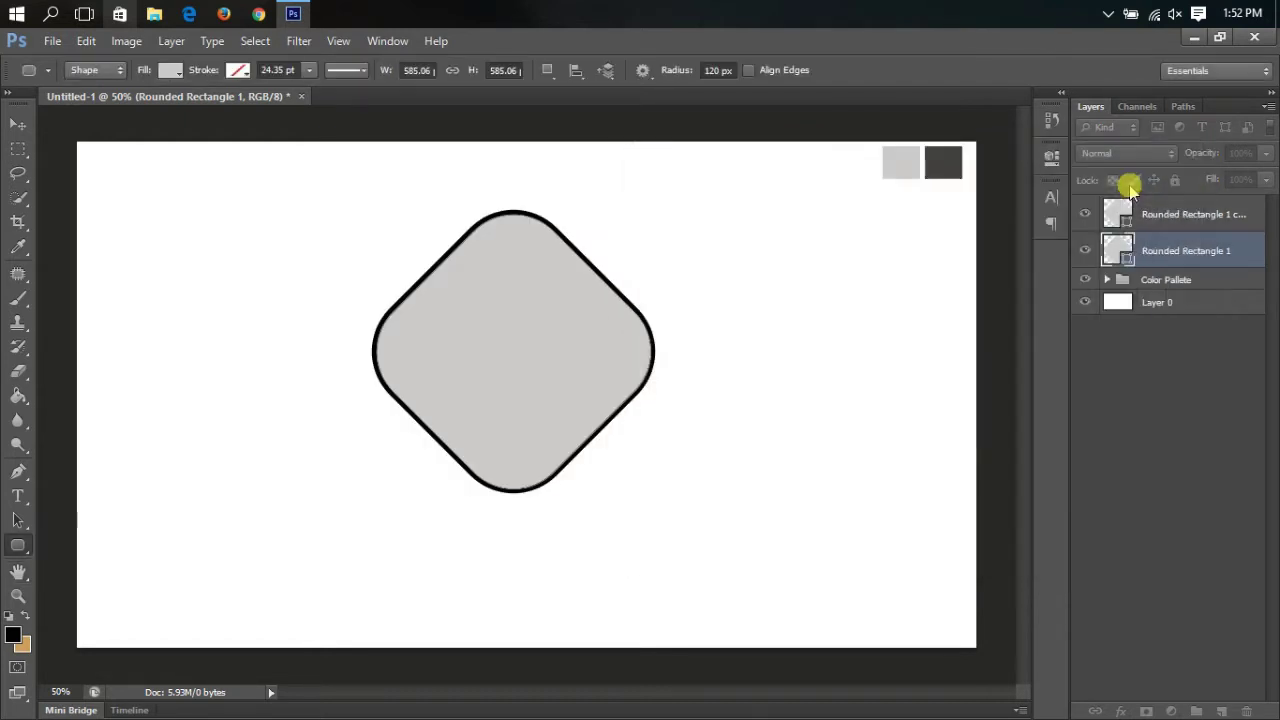
Step: Give the Rounded Rectangle 1 copy a 10 px dark grey #4a4a4a Stroke style
{"action": "right_click", "coordinate": [1168, 213]}
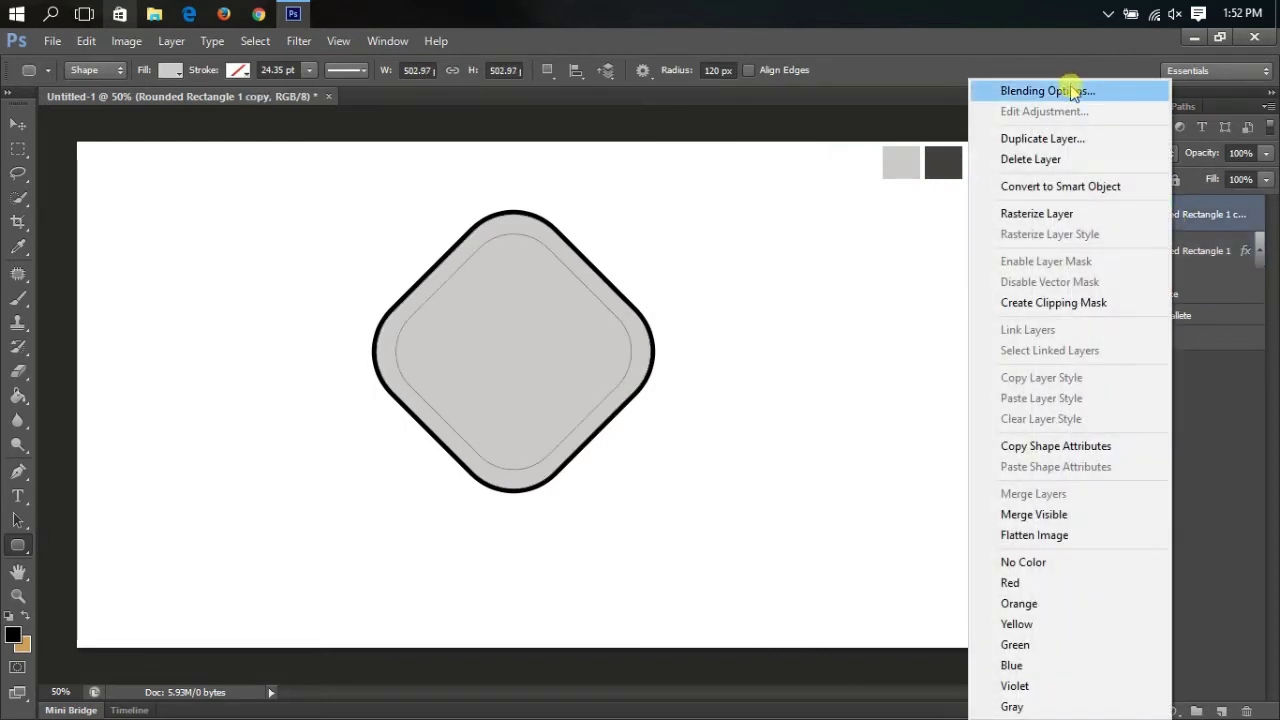
{"action": "left_click", "coordinate": [1077, 94]}
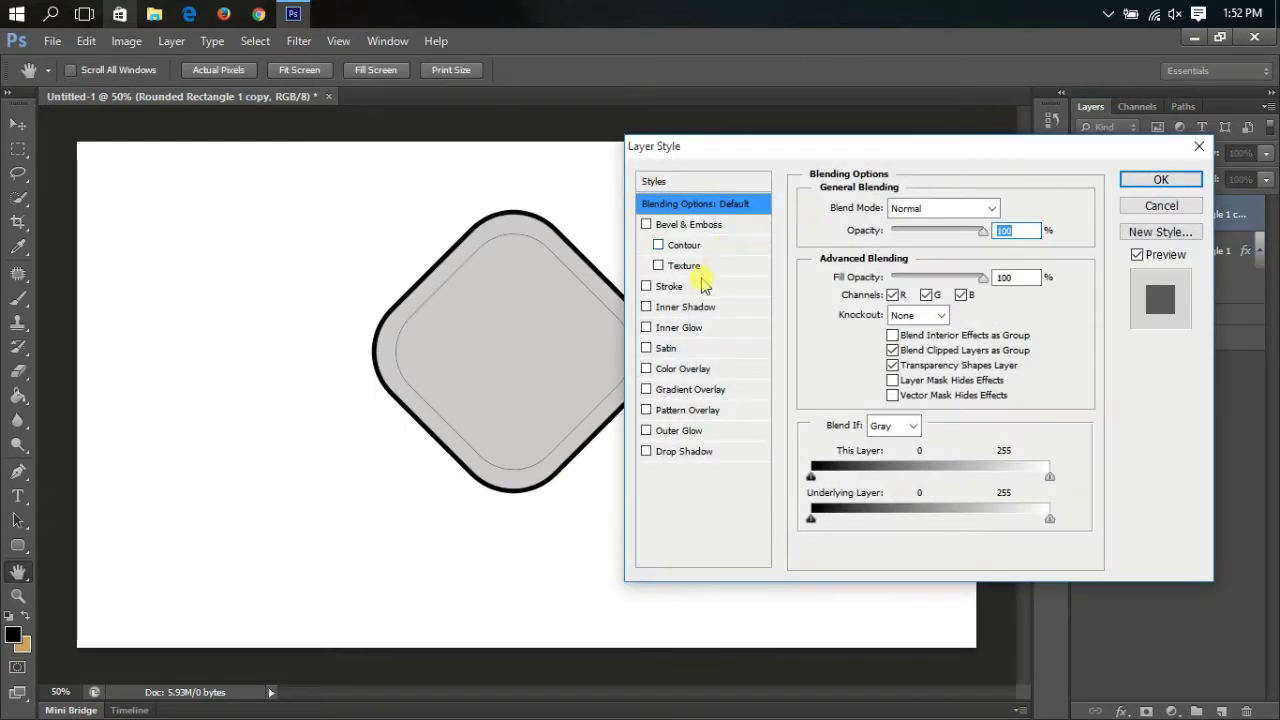
{"action": "left_click", "coordinate": [696, 287]}
{"action": "left_click", "coordinate": [849, 333]}
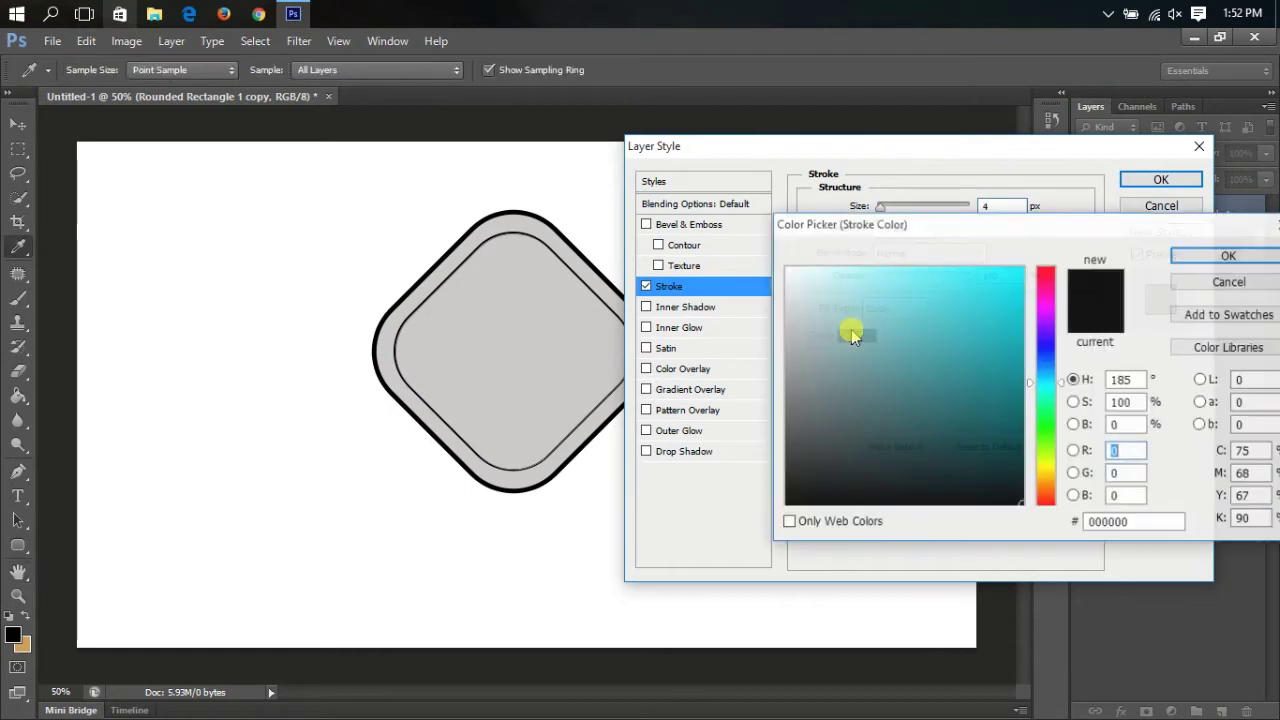
{"action": "left_click", "coordinate": [786, 415]}
{"action": "mouse_move", "coordinate": [784, 415]}
{"action": "left_mouse_down"}
{"action": "mouse_move", "coordinate": [797, 426]}
{"action": "mouse_move", "coordinate": [783, 433]}
{"action": "left_mouse_up"}
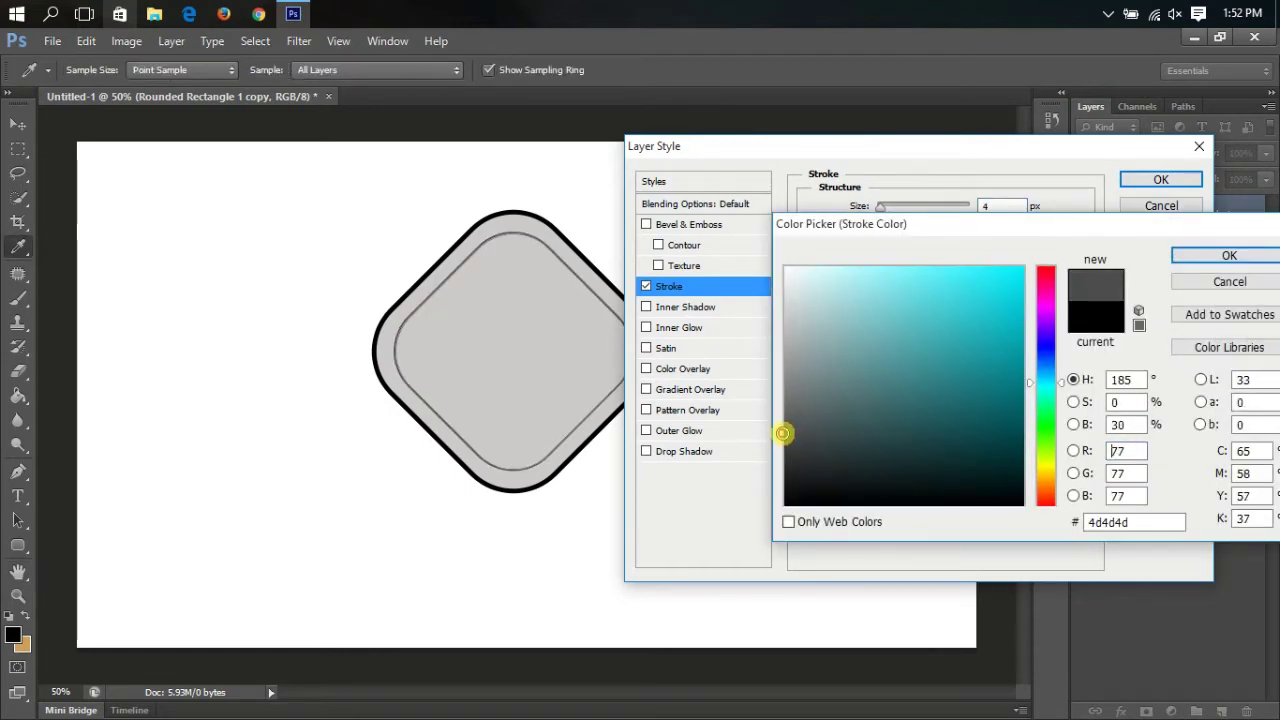
{"action": "left_click", "coordinate": [1141, 522]}
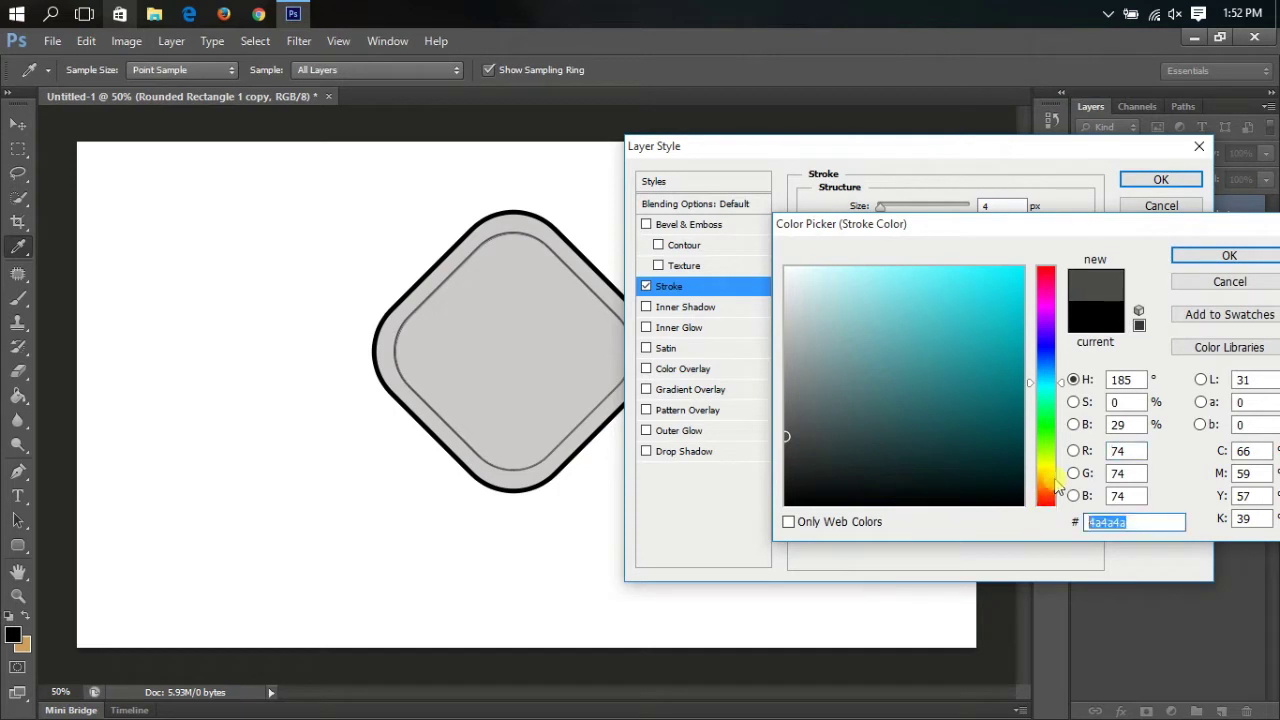
{"action": "left_click", "coordinate": [1193, 262]}
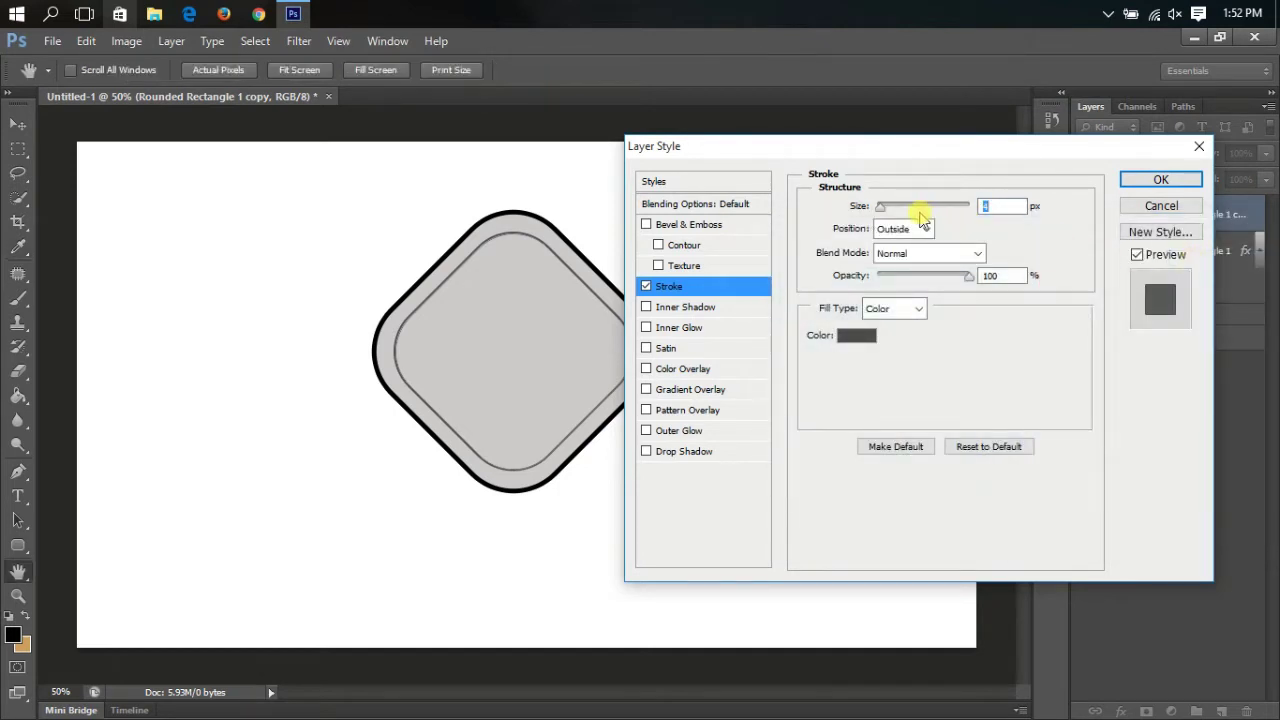
{"action": "left_click_drag", "start_coordinate": [882, 212], "coordinate": [885, 215]}
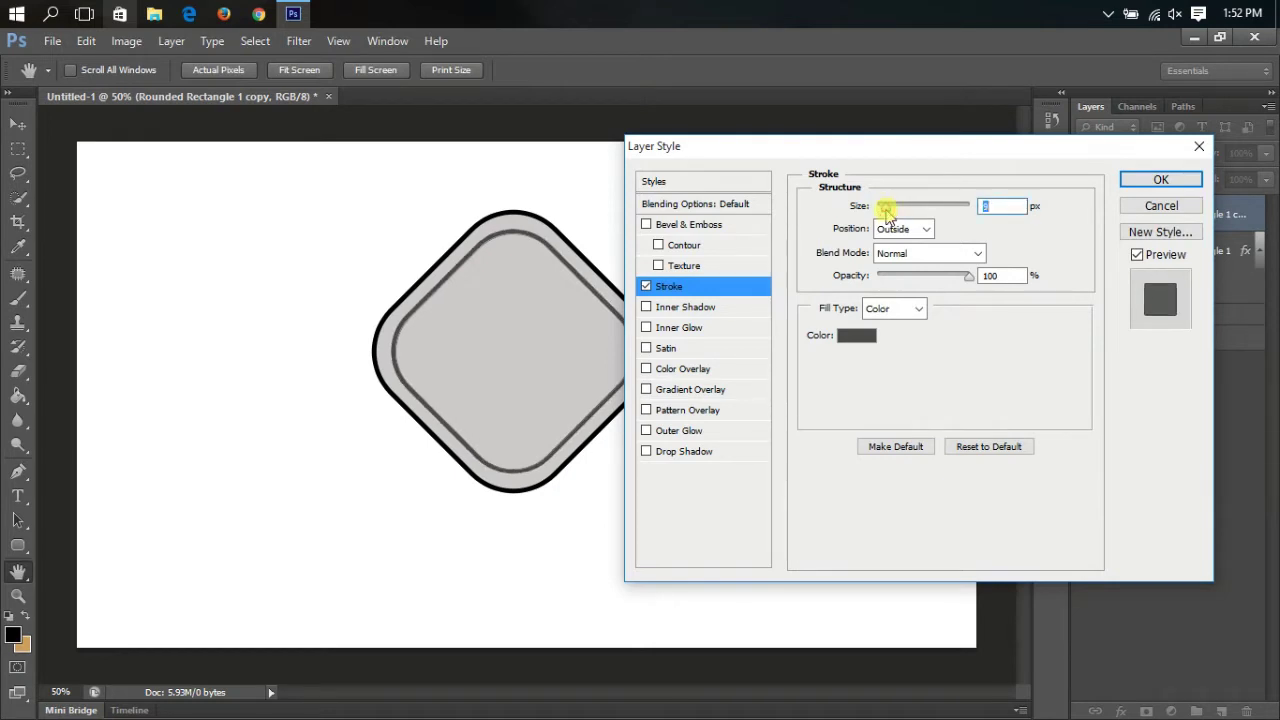
{"action": "left_click", "coordinate": [1144, 186]}
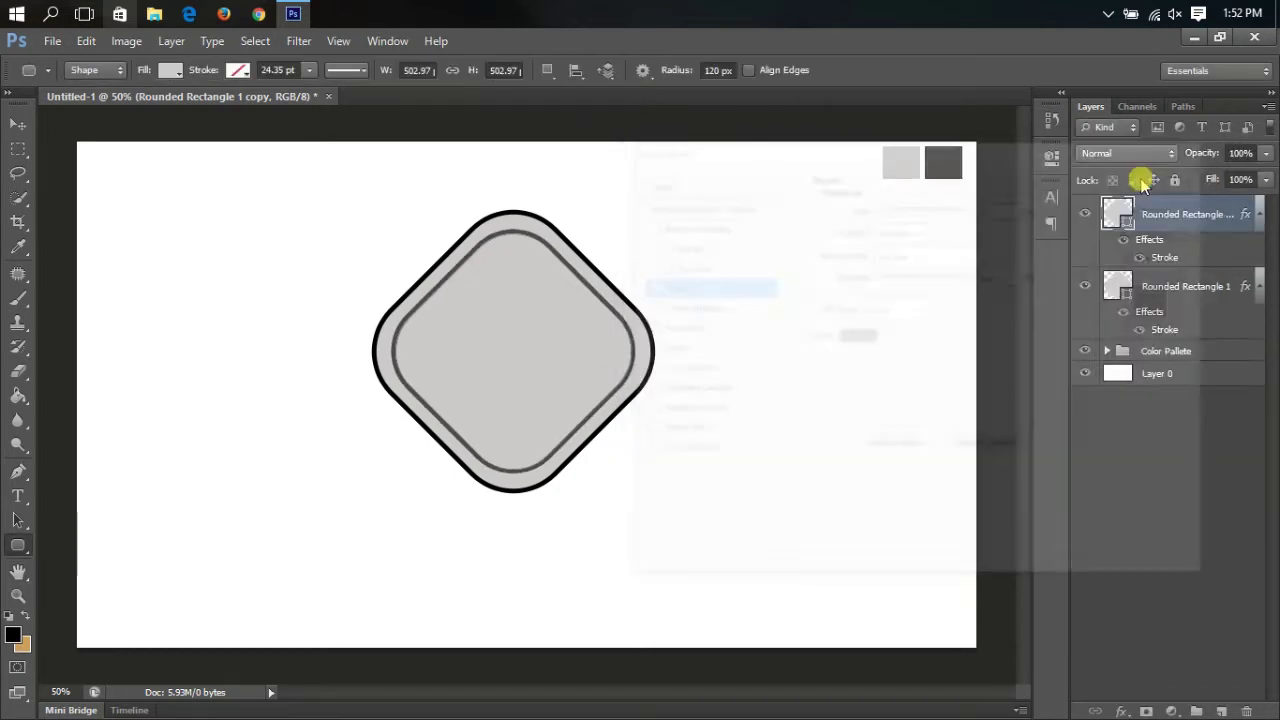
Step: Scale the Rounded Rectangle 1 copy around its centre to 107.56% (541.06 px)
{"action": "left_click", "coordinate": [1180, 220]}
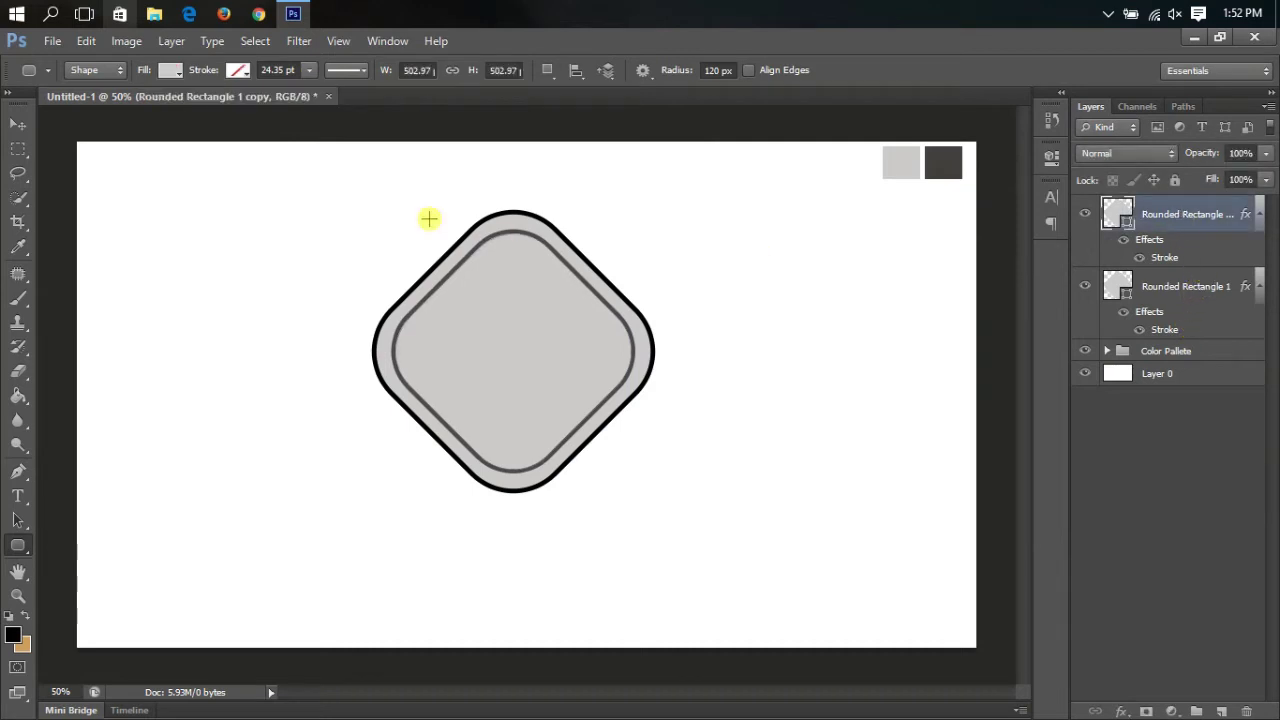
{"action": "left_click", "coordinate": [87, 41]}
{"action": "left_click", "coordinate": [200, 374]}
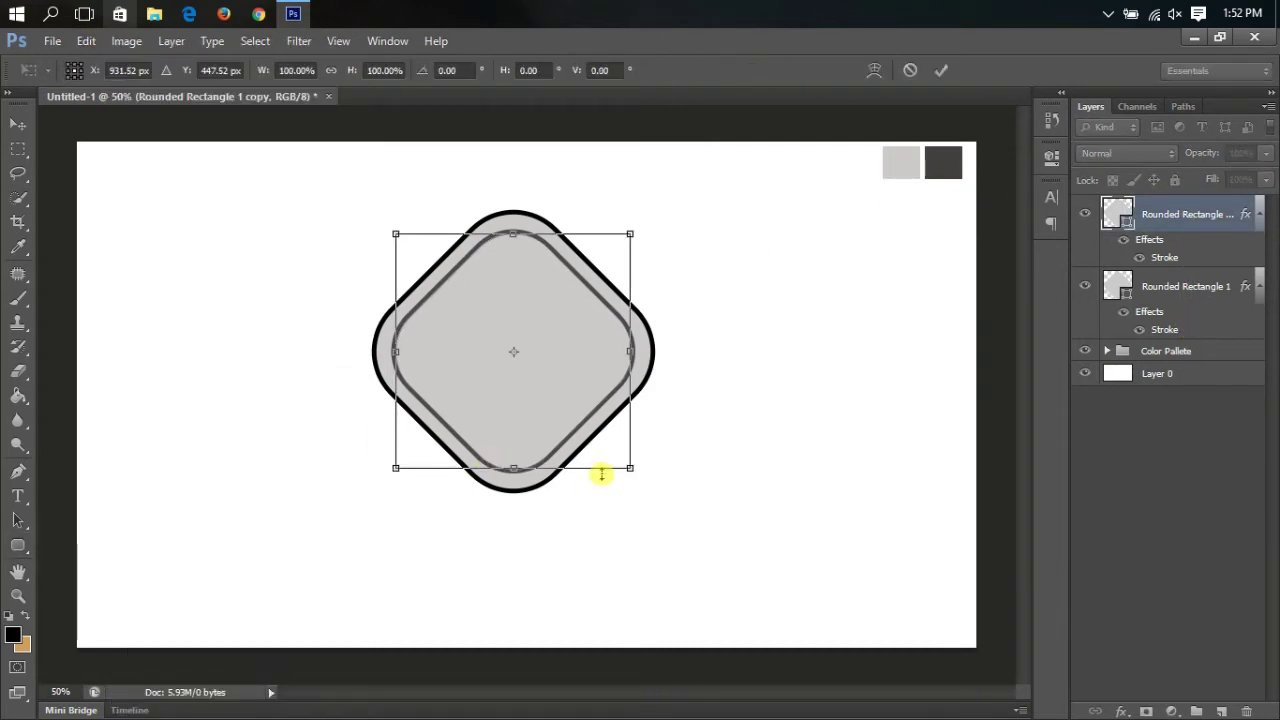
{"action": "left_click_drag", "start_coordinate": [630, 467], "coordinate": [636, 472]}
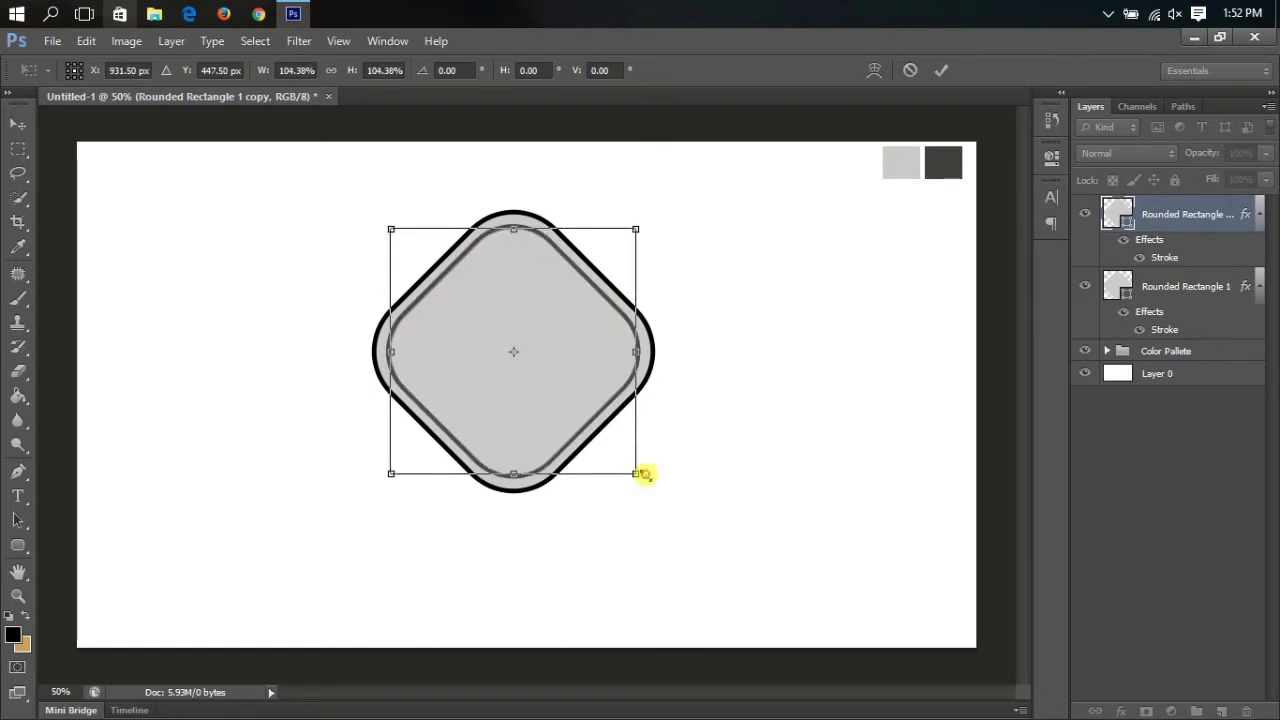
{"action": "left_click_drag", "start_coordinate": [643, 474], "coordinate": [646, 478]}
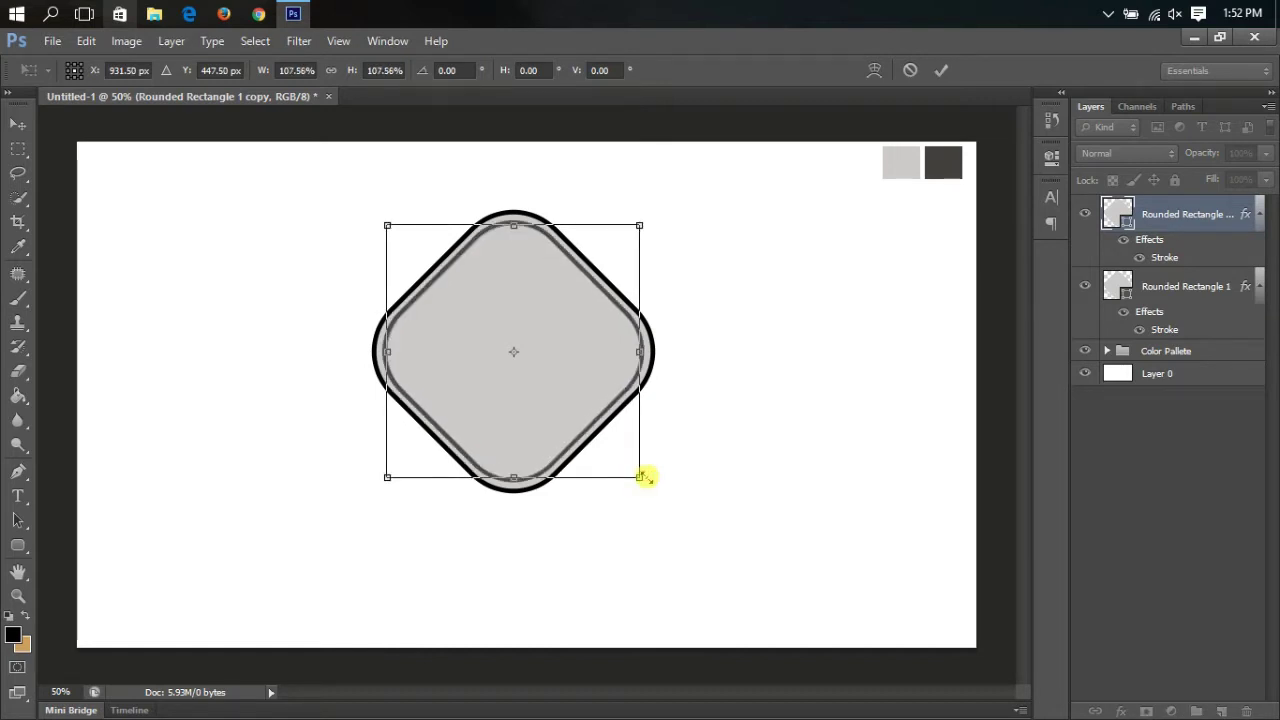
{"action": "left_click", "coordinate": [941, 71]}
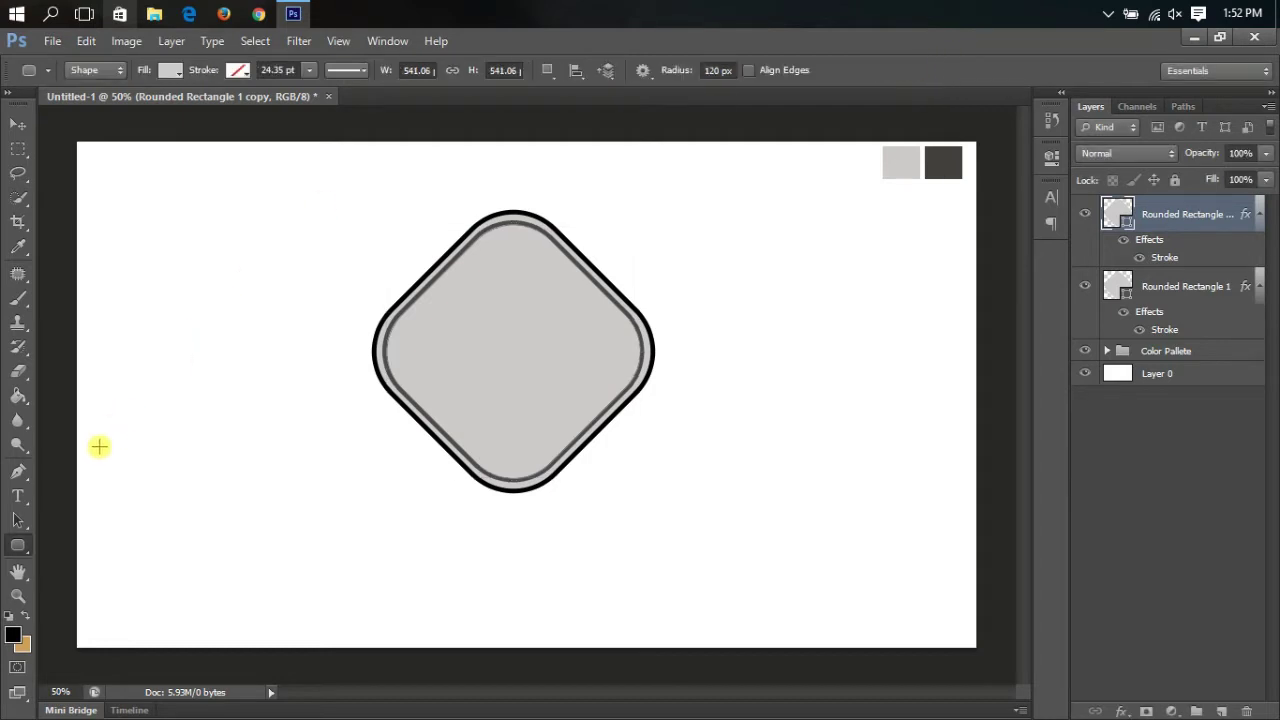
{"action": "left_click", "coordinate": [20, 546]}
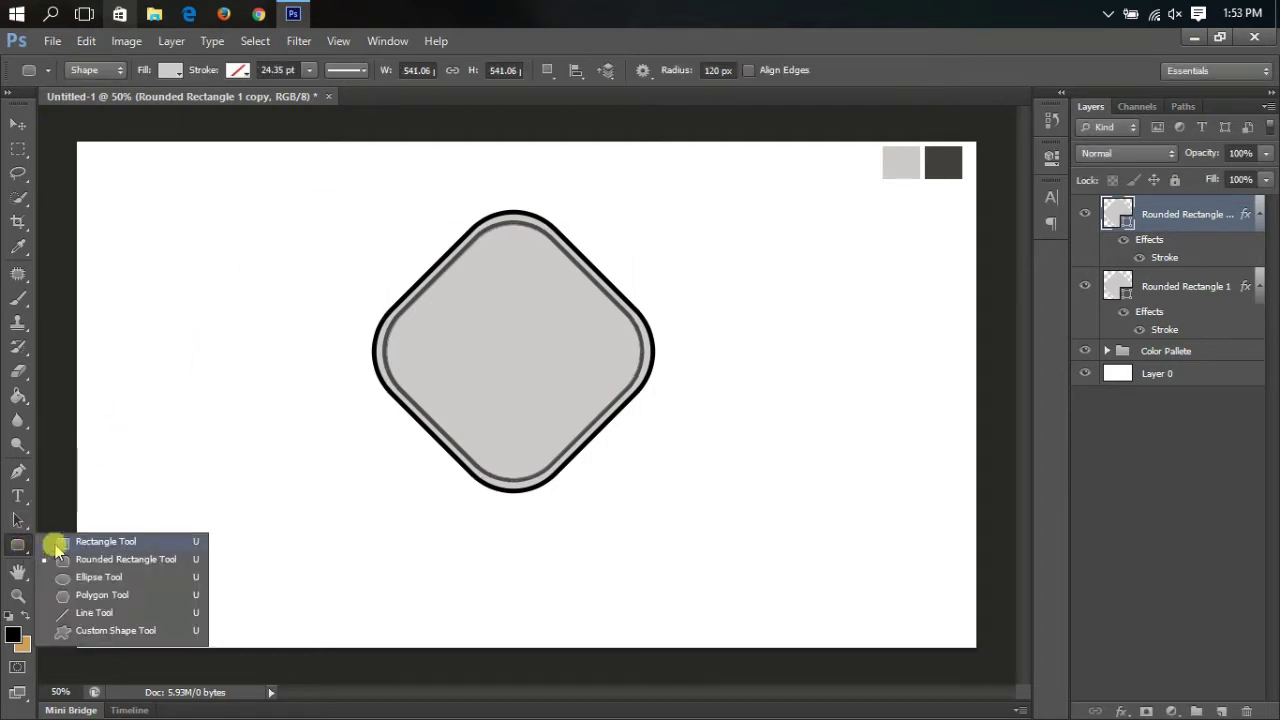
Step: Draw a wide 718 × 122 px grey banner rectangle across the diamond and nudge it upward
{"action": "left_click", "coordinate": [56, 543]}
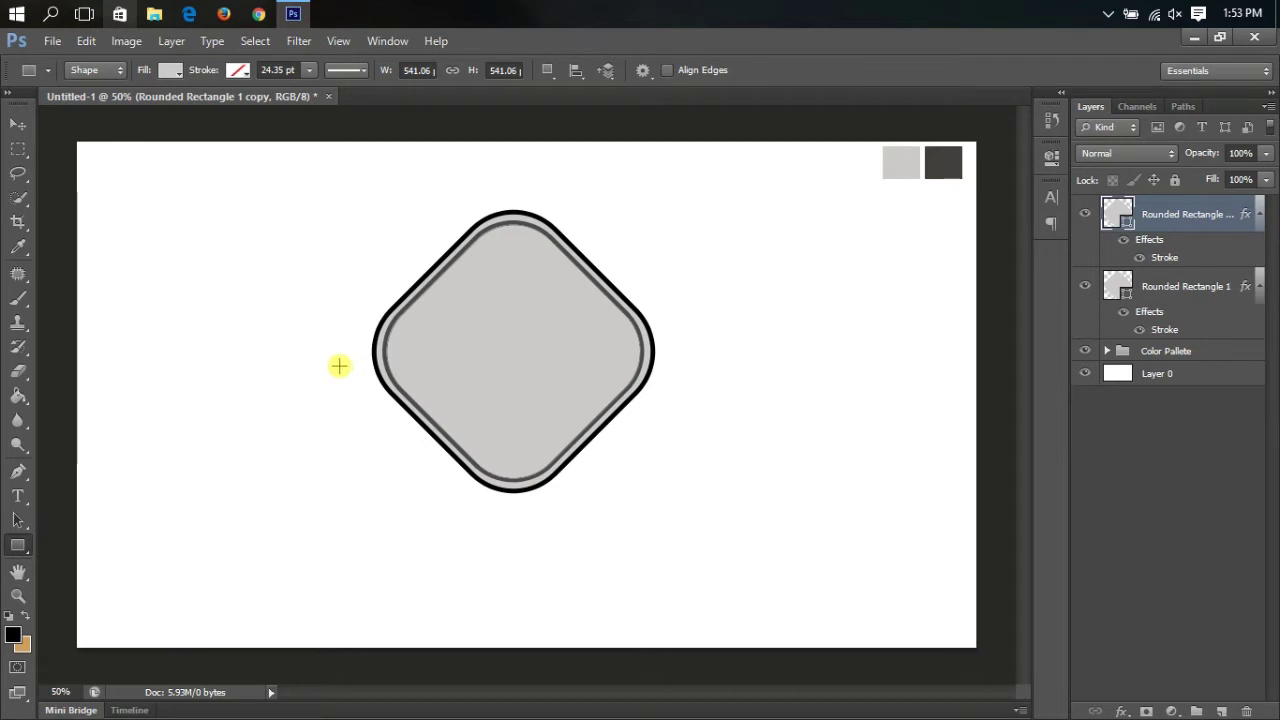
{"action": "left_click_drag", "start_coordinate": [339, 366], "coordinate": [683, 421]}
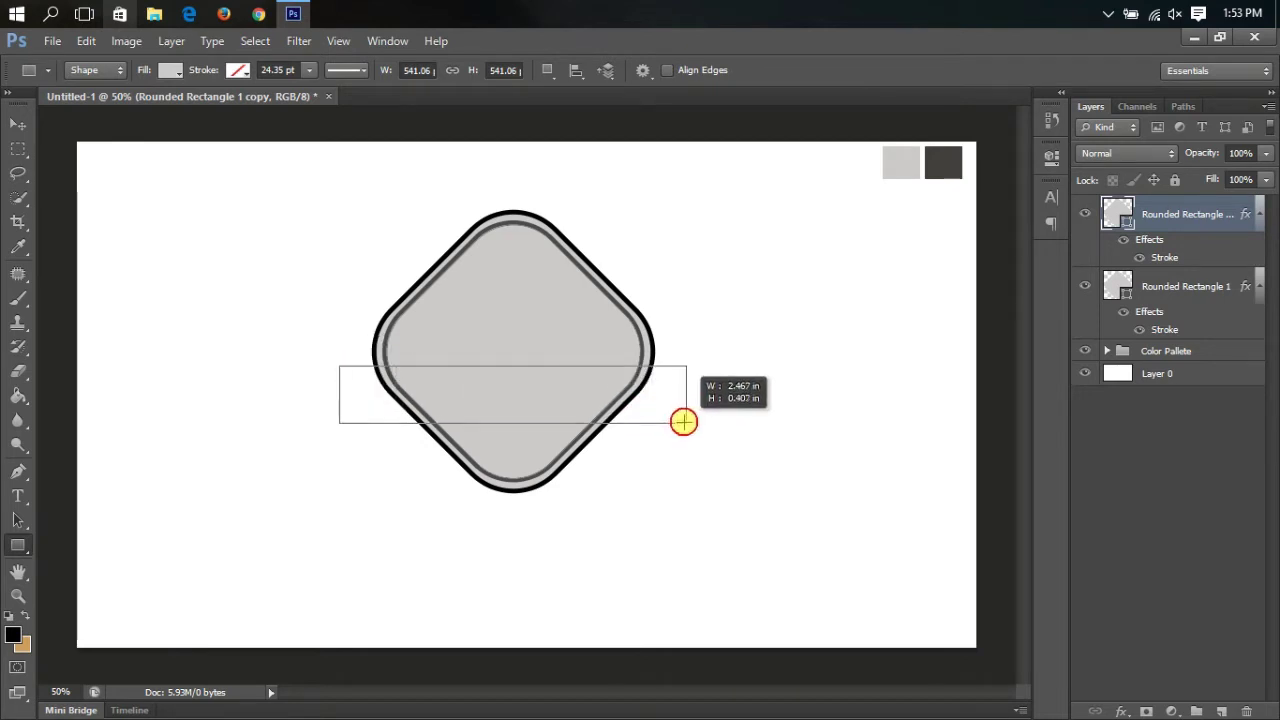
{"action": "left_click_drag", "start_coordinate": [683, 421], "coordinate": [675, 422]}
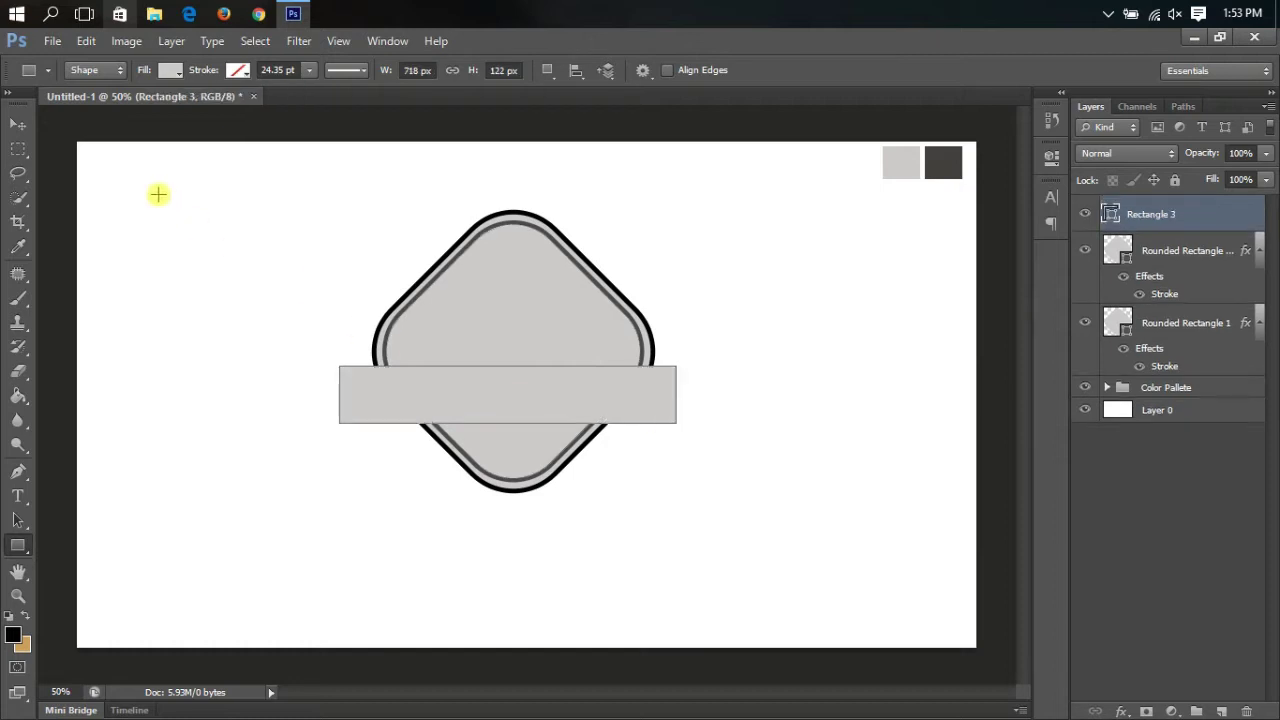
{"action": "left_click", "coordinate": [18, 123]}
{"action": "left_click_drag", "start_coordinate": [372, 382], "coordinate": [379, 350]}
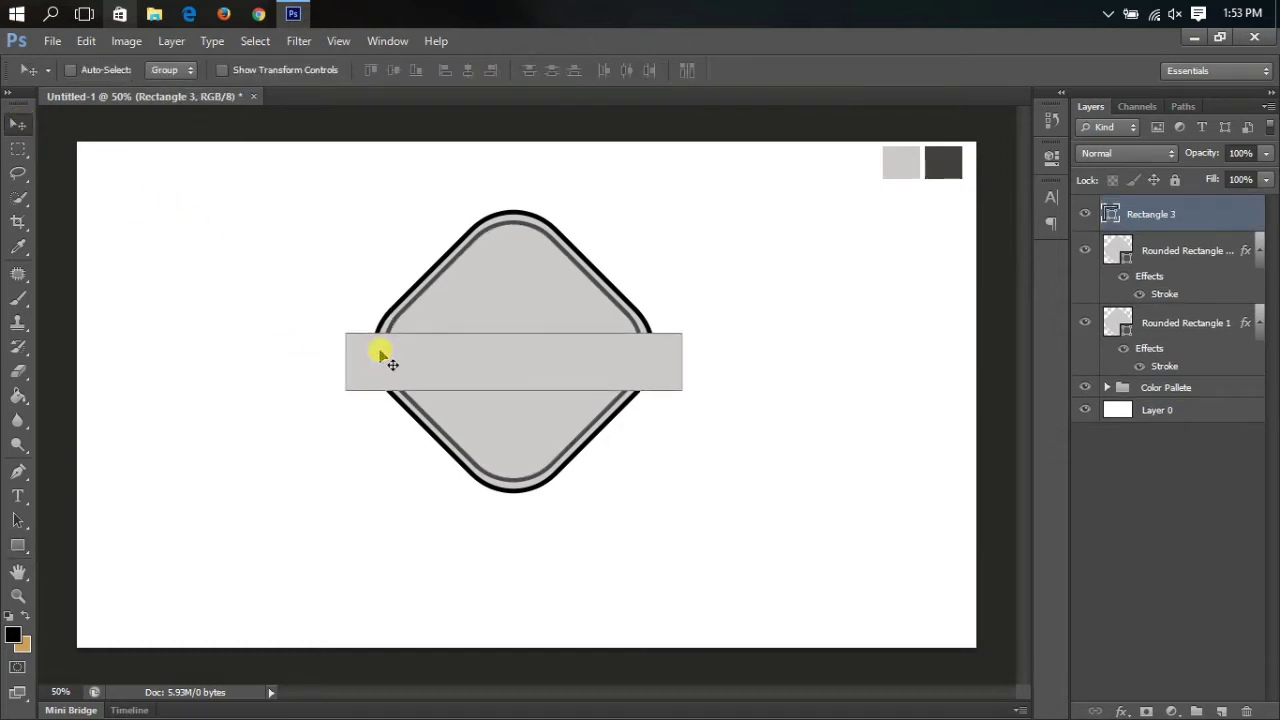
Step: Rotate the Rectangle 3 banner about -5.33° and stretch it to roughly 111% height
{"action": "left_click", "coordinate": [86, 41]}
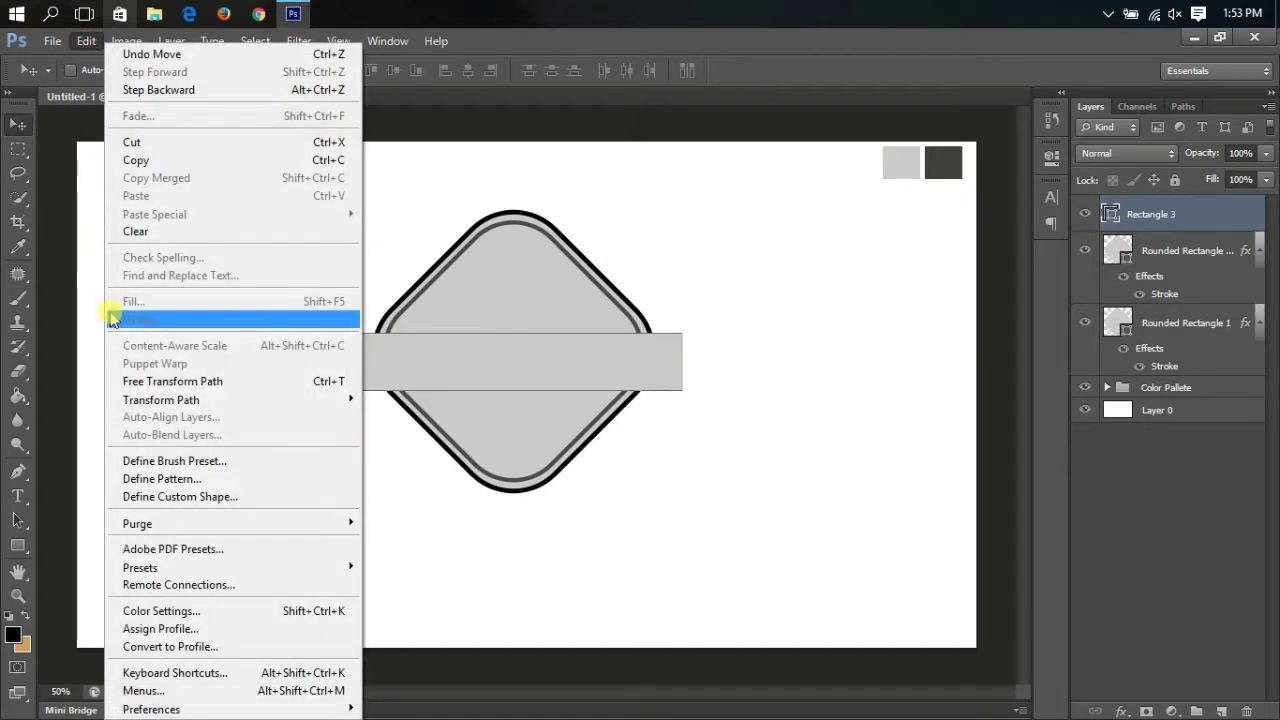
{"action": "left_click", "coordinate": [140, 380]}
{"action": "left_click_drag", "start_coordinate": [655, 416], "coordinate": [738, 389]}
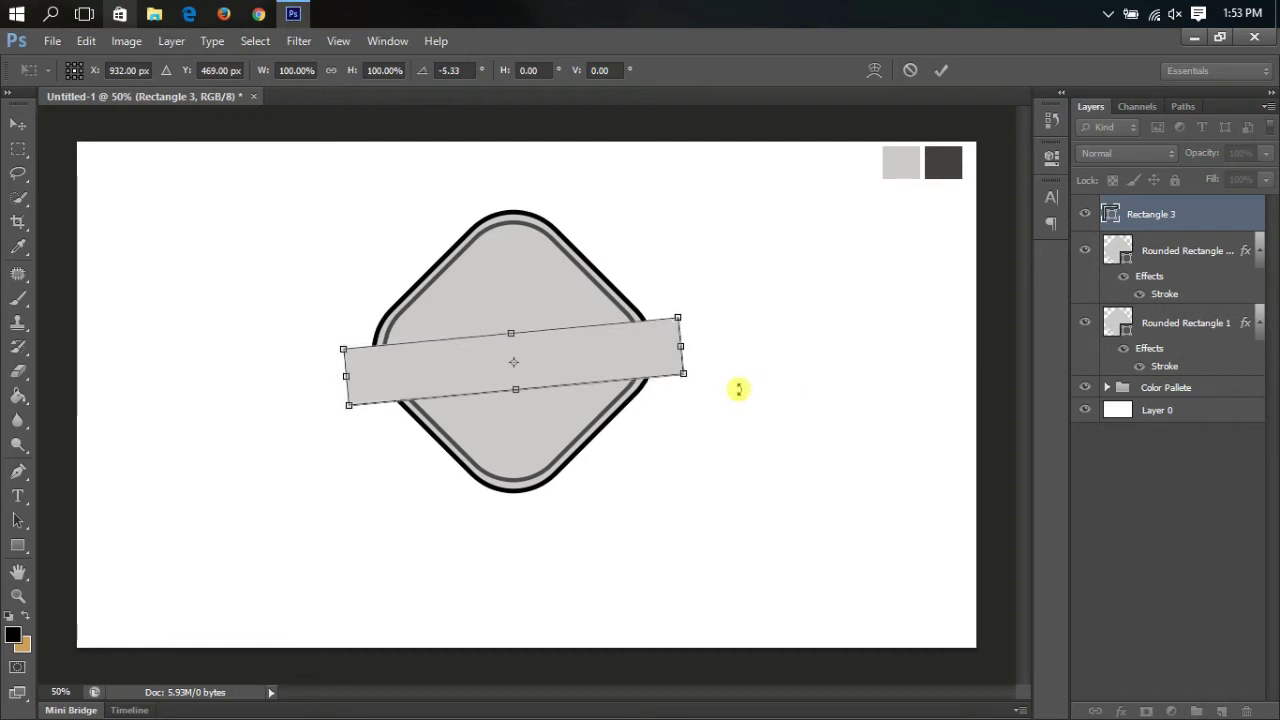
{"action": "left_click_drag", "start_coordinate": [521, 394], "coordinate": [521, 399]}
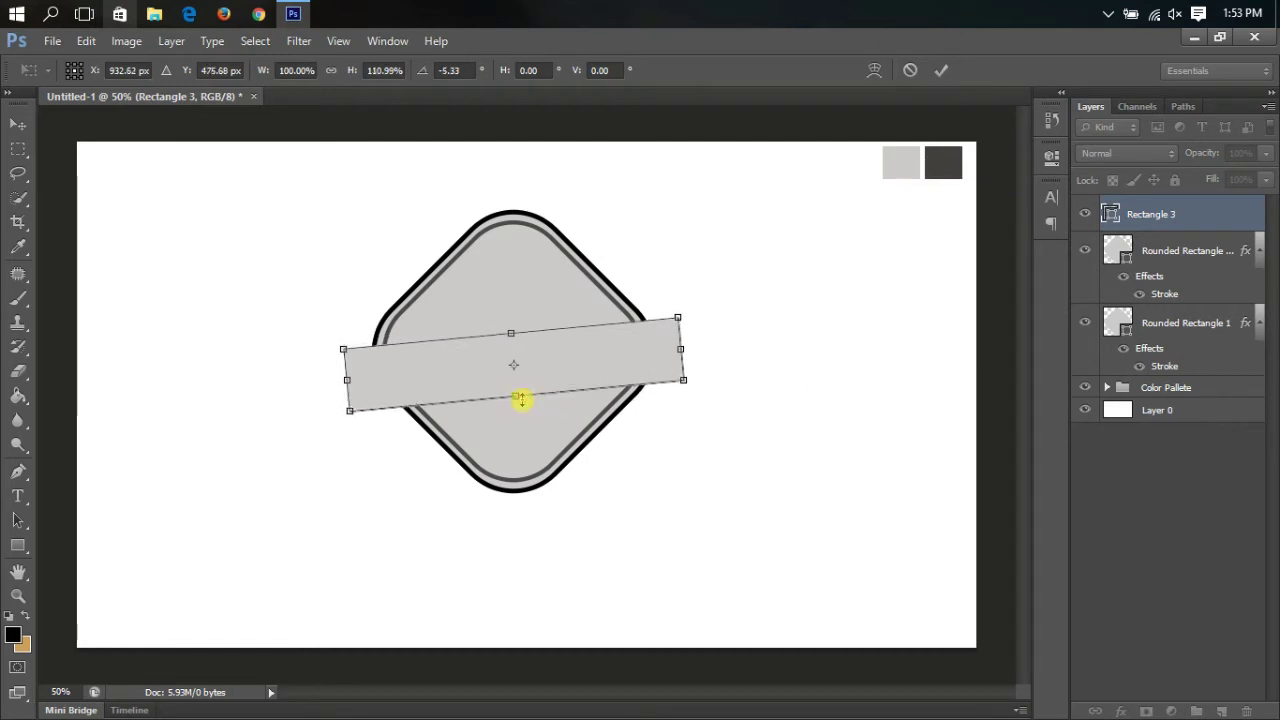
{"action": "left_click", "coordinate": [941, 70]}
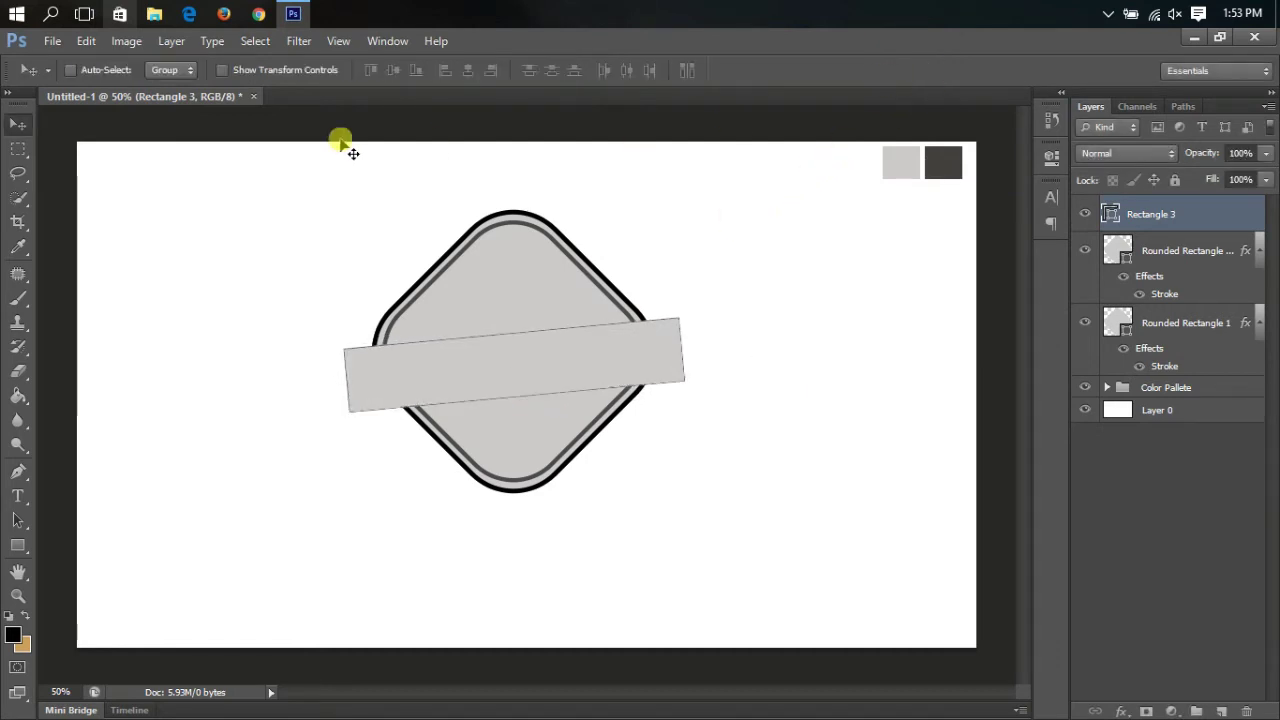
{"action": "left_click", "coordinate": [15, 540]}
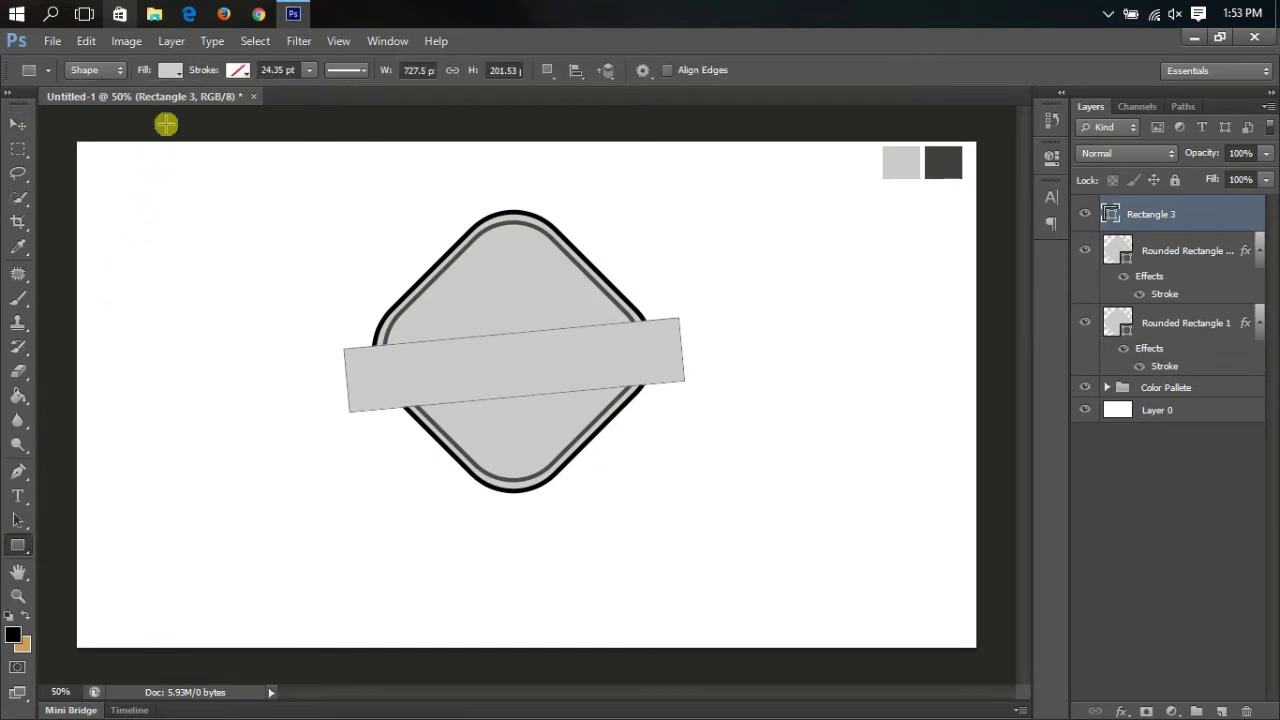
Step: Set the banner's fill to dark grey 41403e using the Color Picker
{"action": "left_click", "coordinate": [172, 70]}
{"action": "left_click", "coordinate": [258, 108]}
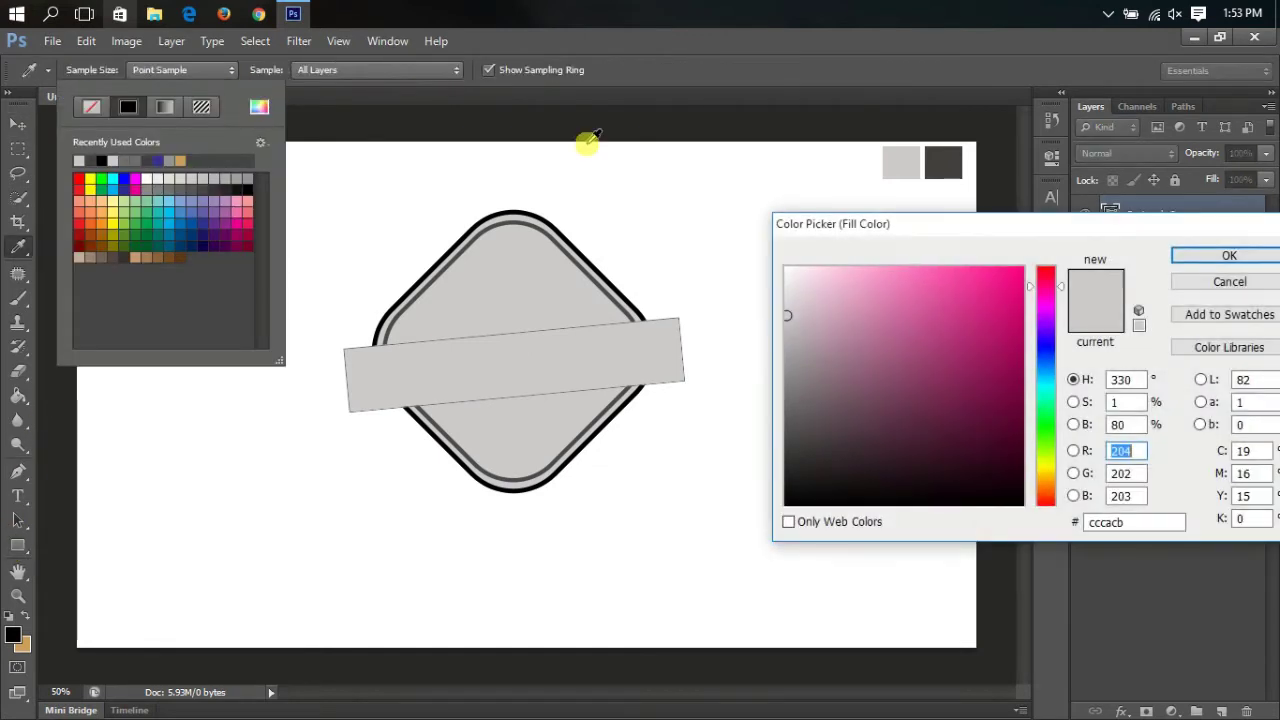
{"action": "left_click", "coordinate": [941, 163]}
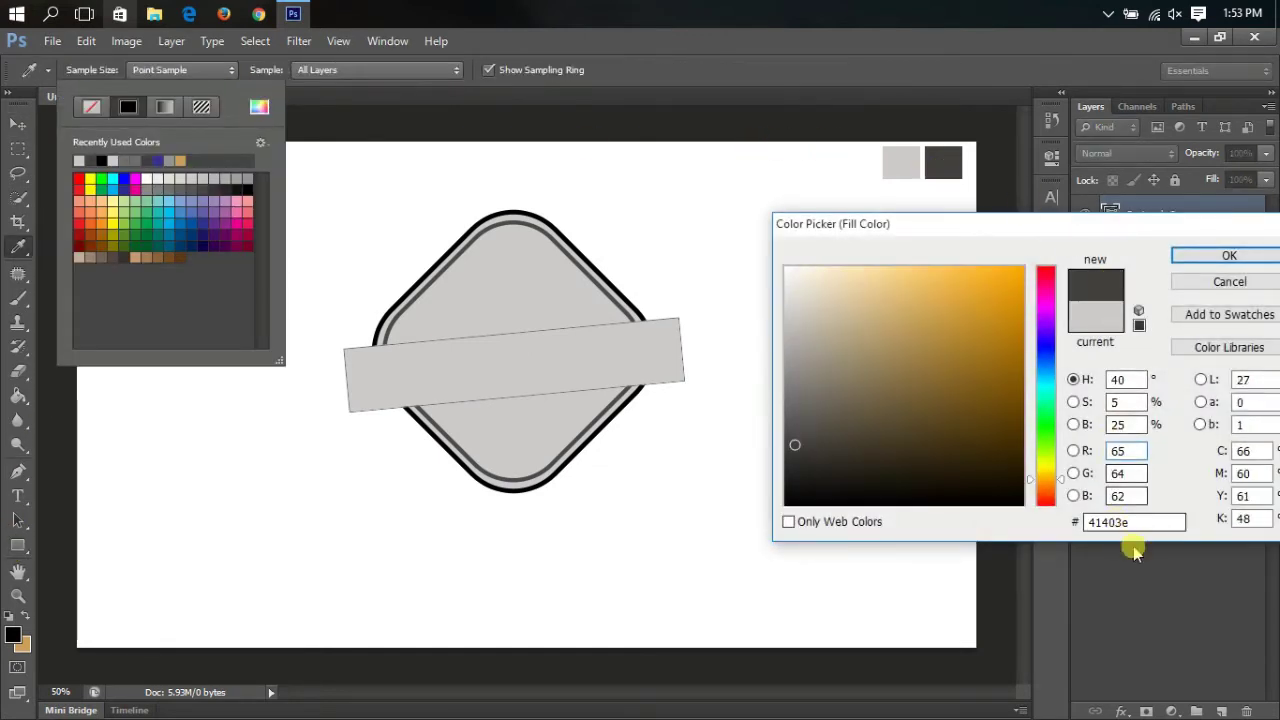
{"action": "left_click_drag", "start_coordinate": [1134, 521], "coordinate": [1030, 524]}
{"action": "left_click", "coordinate": [1222, 258]}
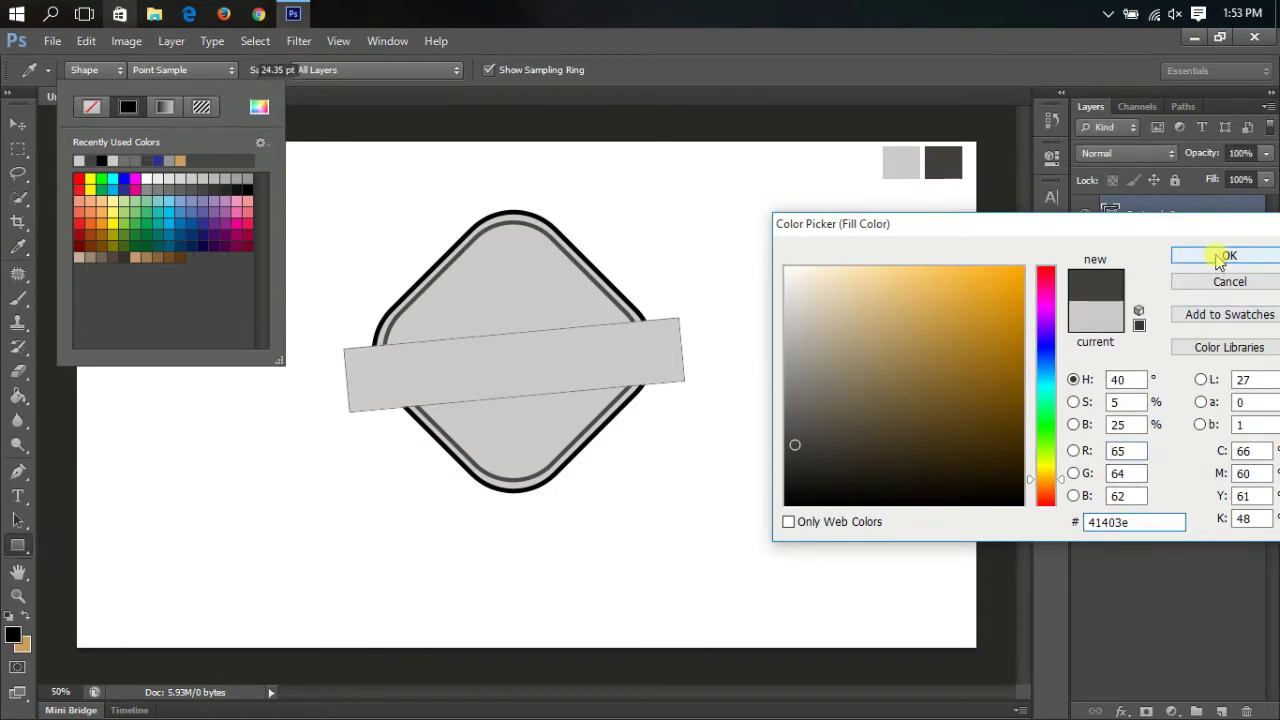
{"action": "left_click", "coordinate": [1113, 495]}
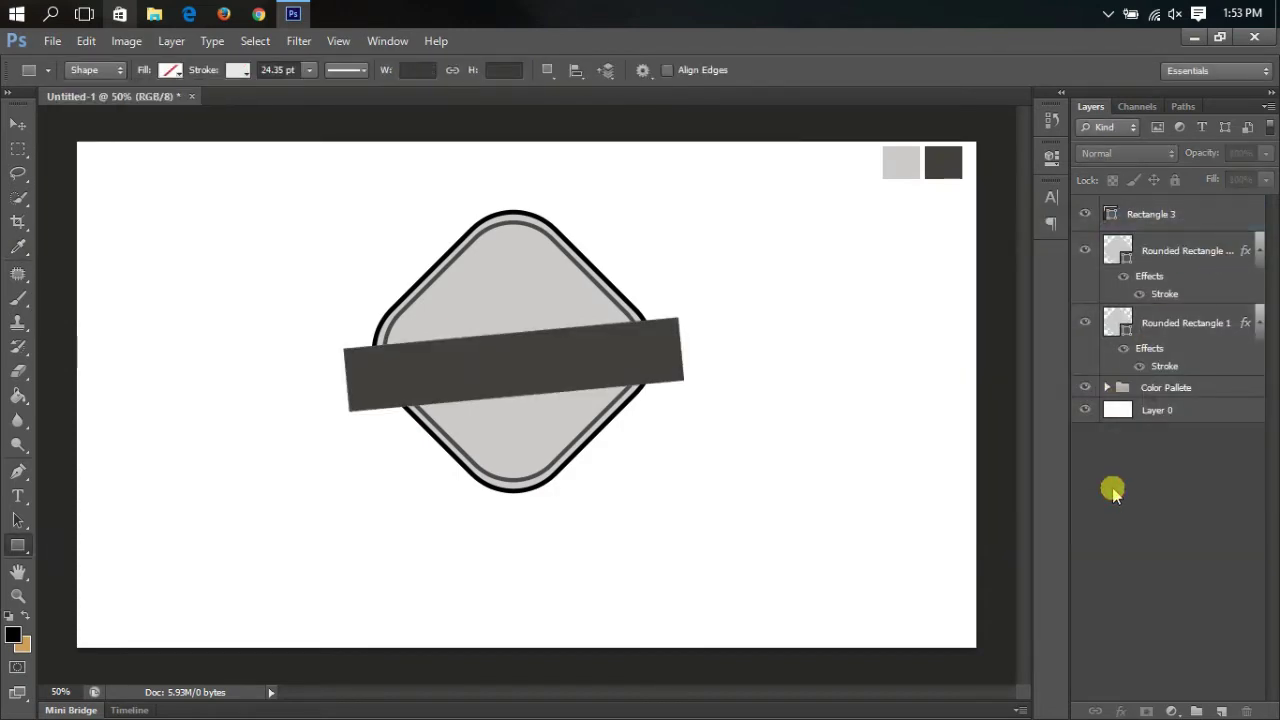
Step: Give the banner a 3 pt black stroke outline
{"action": "right_click", "coordinate": [1188, 222]}
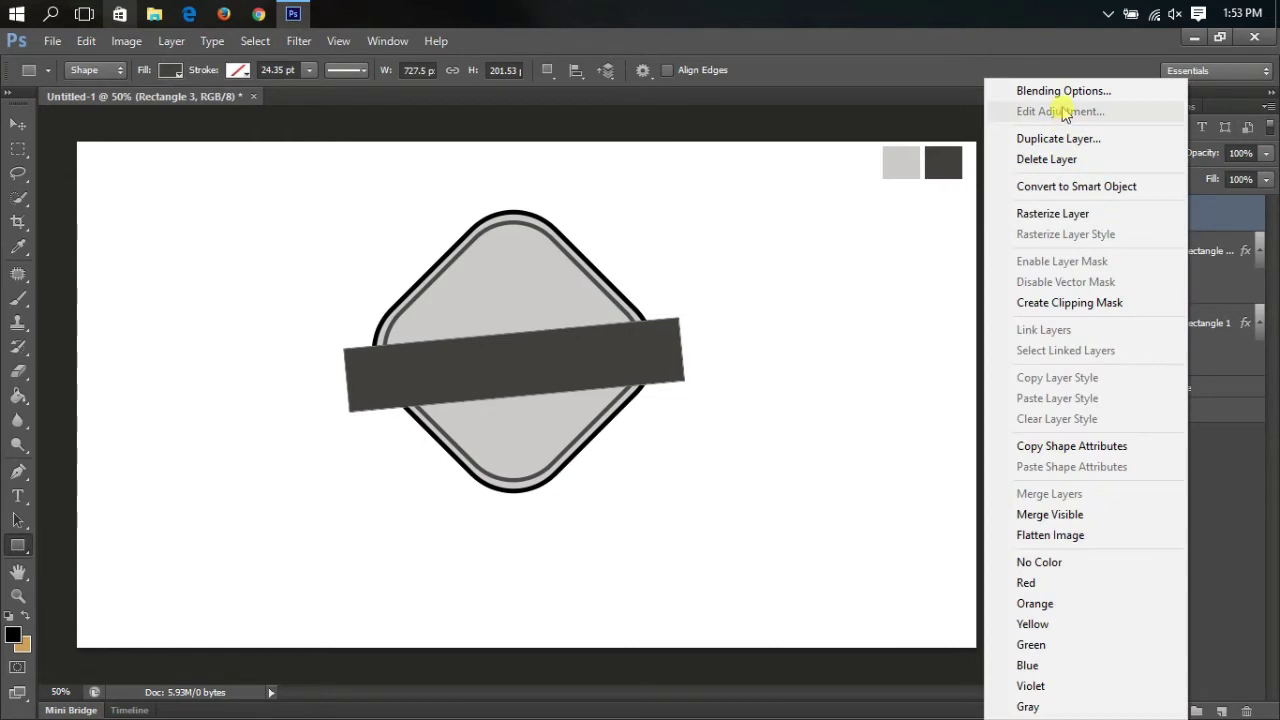
{"action": "left_click", "coordinate": [1212, 532]}
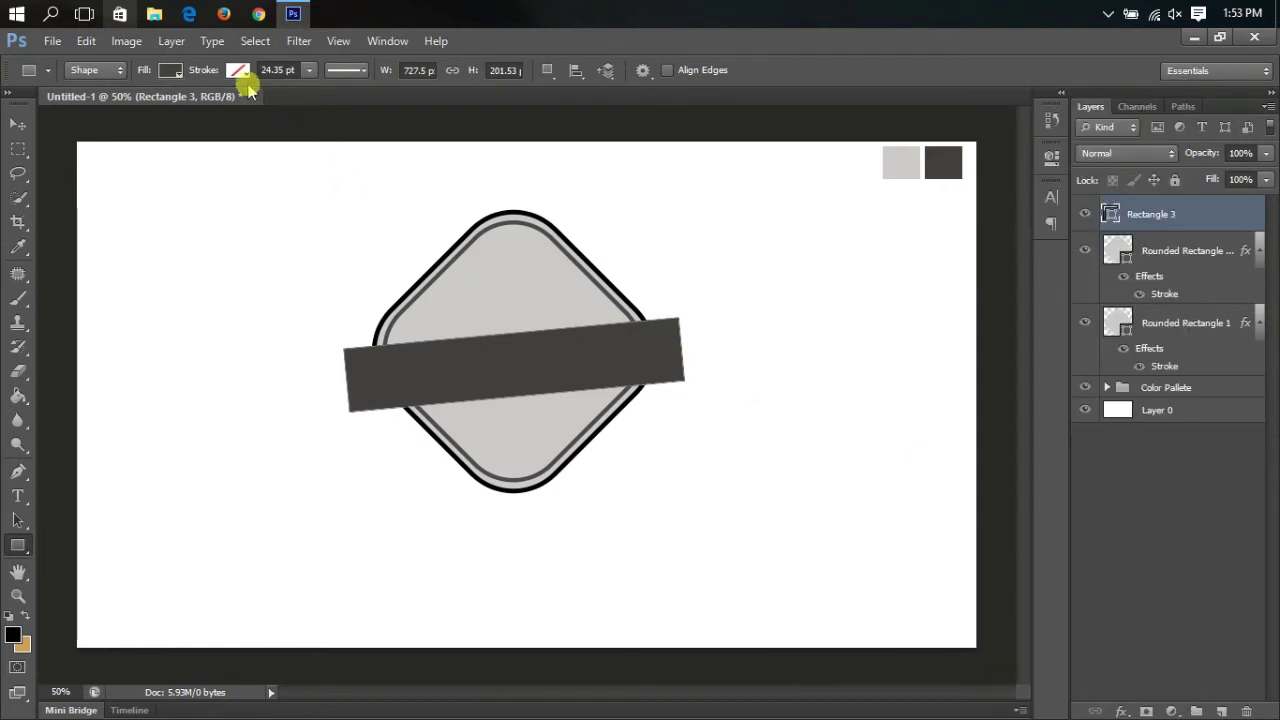
{"action": "left_click", "coordinate": [240, 72]}
{"action": "left_click", "coordinate": [170, 158]}
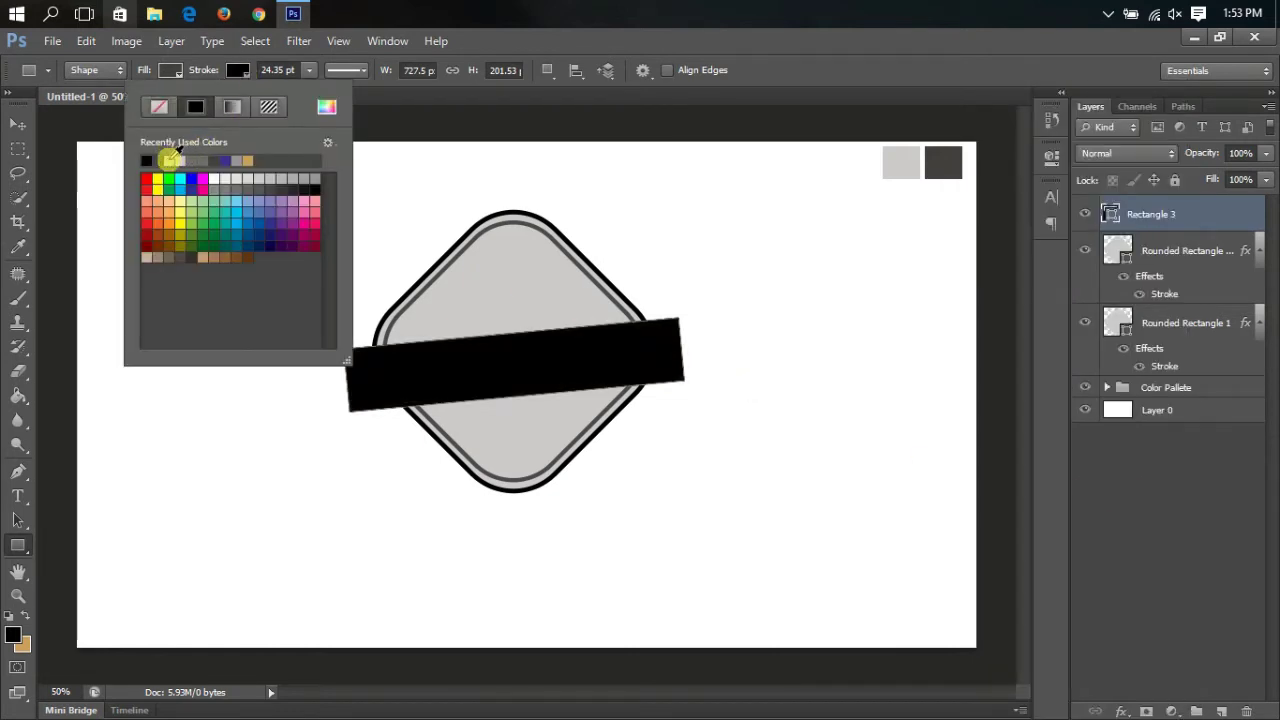
{"action": "left_click", "coordinate": [220, 68]}
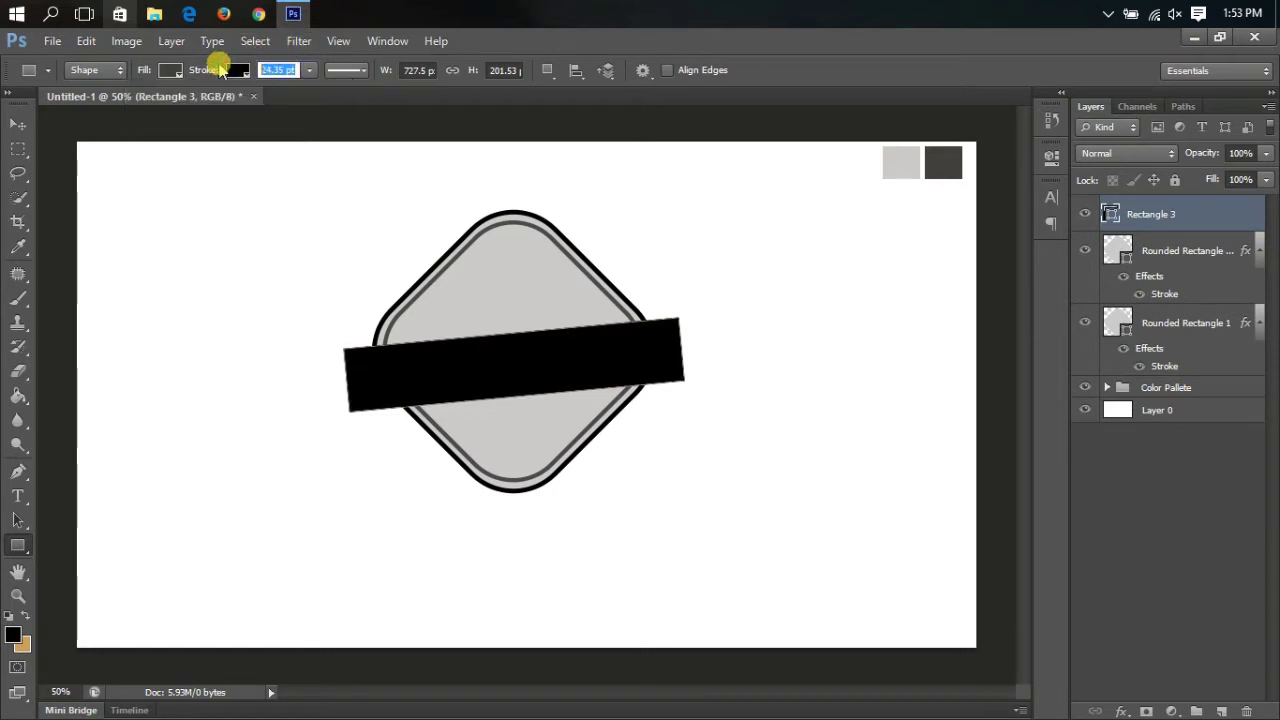
{"action": "left_click", "coordinate": [279, 70]}
{"action": "type", "text": "3"}
{"action": "key", "text": "Return"}
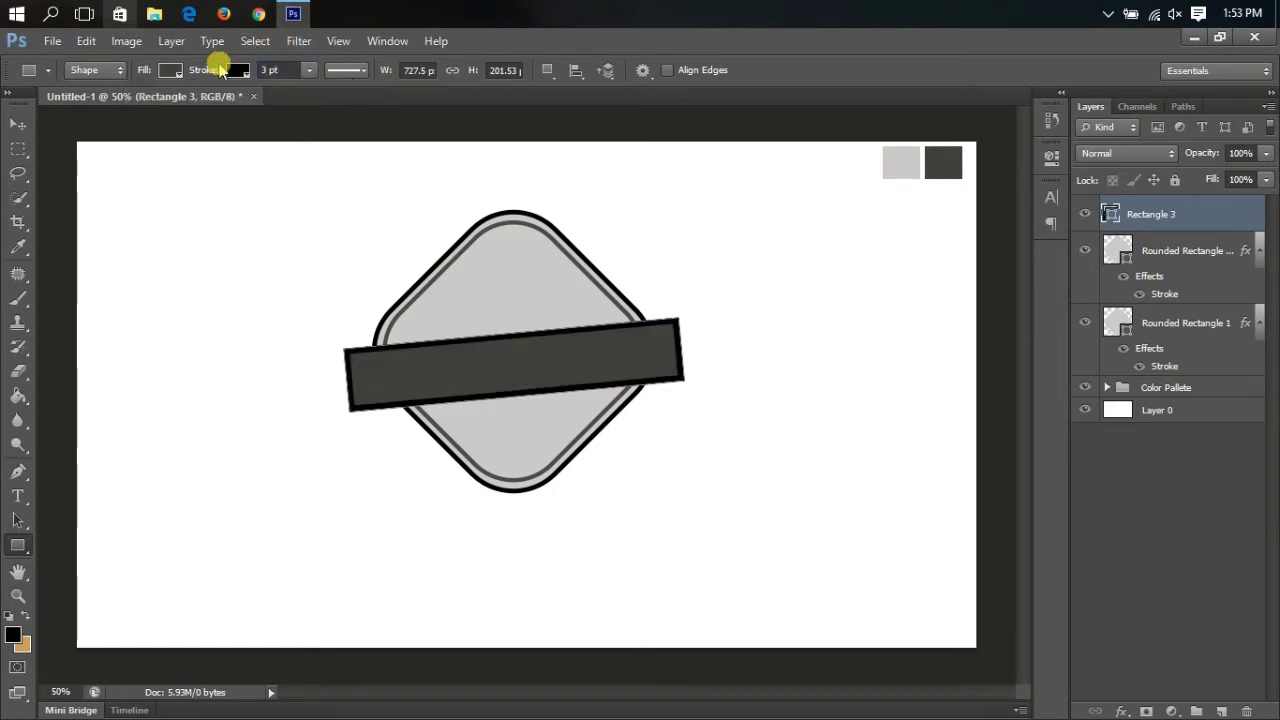
{"action": "left_click", "coordinate": [1092, 468]}
Step: Zoom to 200% on the banner's right end and select the Pen tool
{"action": "key", "text": "ctrl+plus"}
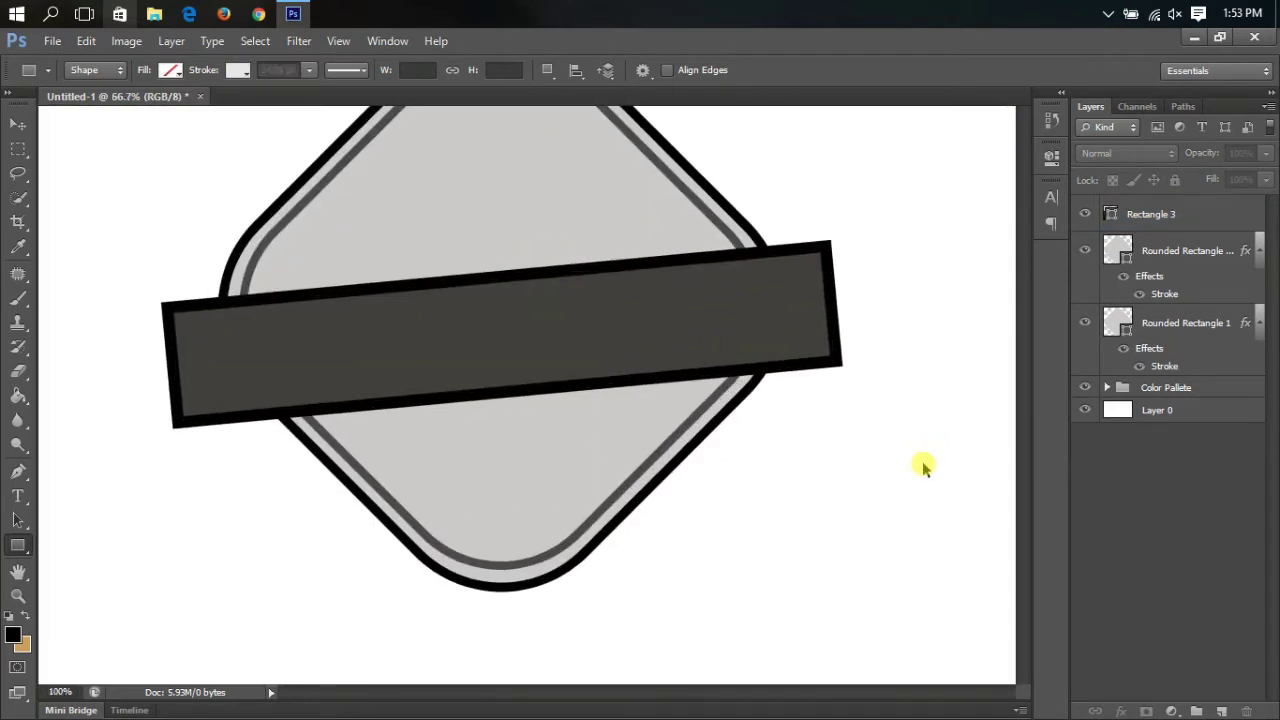
{"action": "key", "text": "ctrl+plus"}
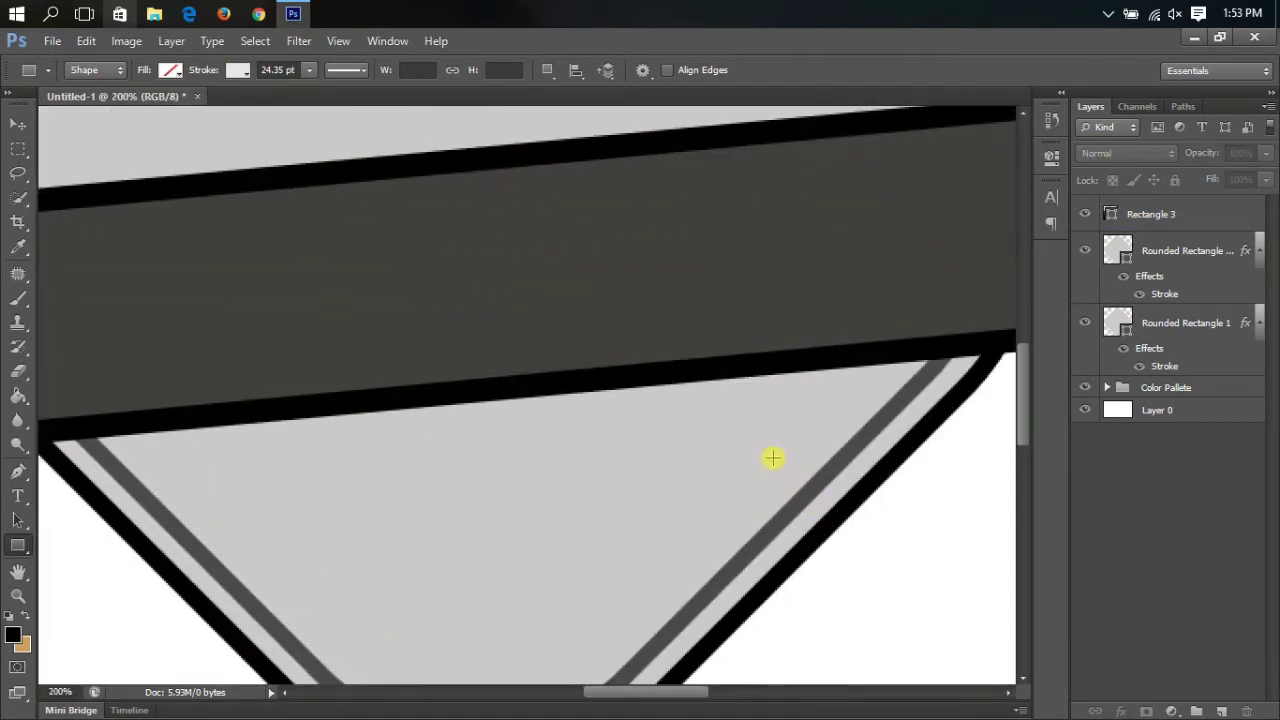
{"action": "key", "text": "space"}
{"action": "mouse_move", "coordinate": [778, 326]}
{"action": "left_mouse_down"}
{"action": "mouse_move", "coordinate": [691, 391]}
{"action": "mouse_move", "coordinate": [669, 448]}
{"action": "left_mouse_up"}
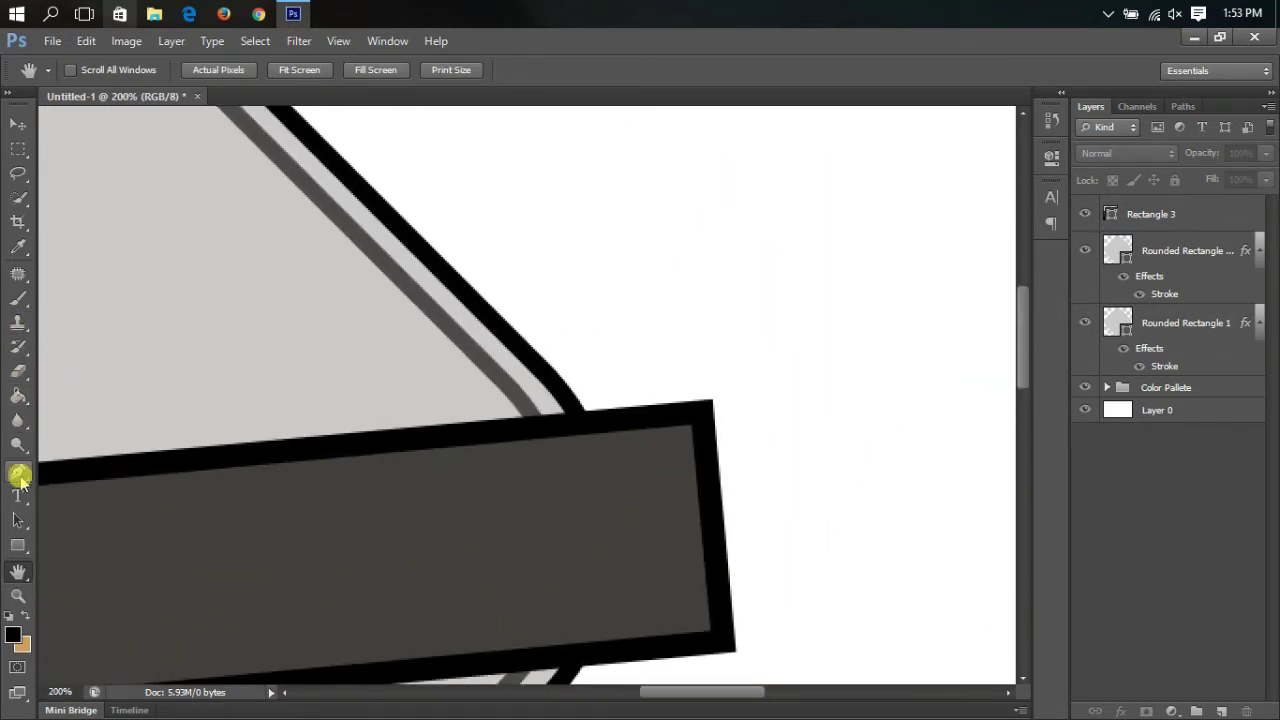
{"action": "left_click", "coordinate": [19, 472]}
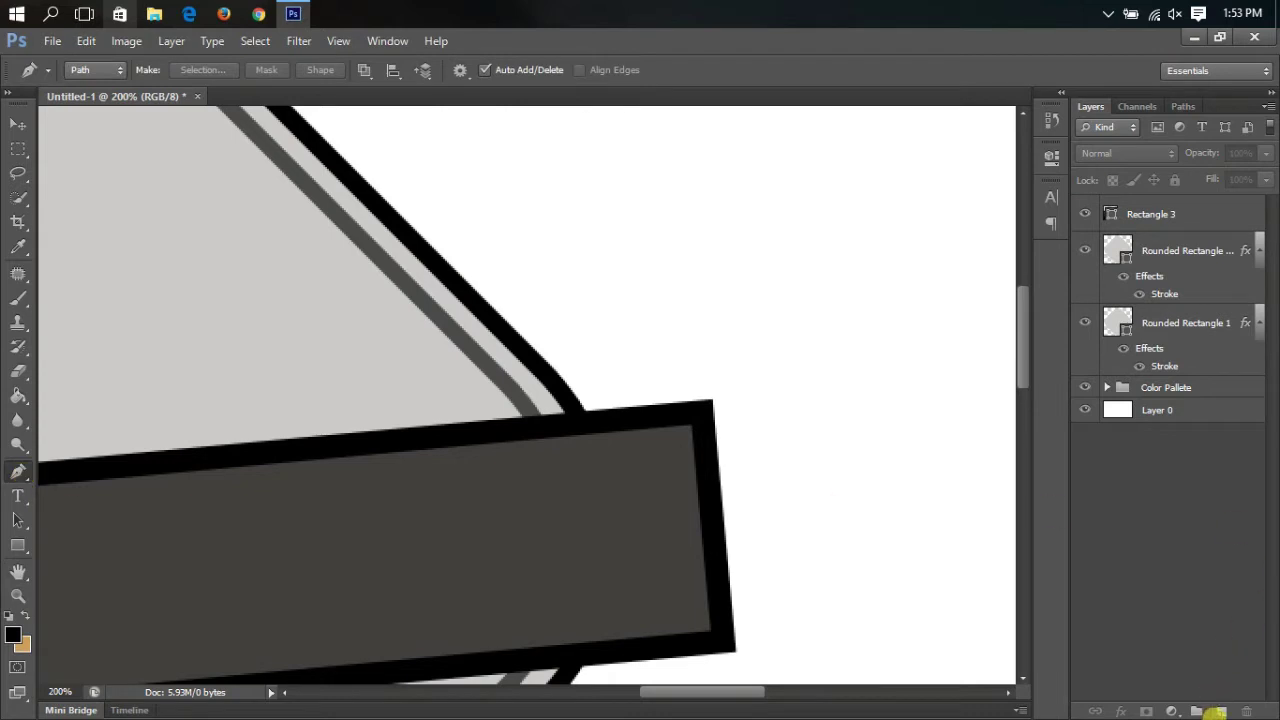
Step: On a new Layer 1, trace a triangular Pen path from the banner corner to the diamond edge and make it a selection
{"action": "left_click", "coordinate": [1221, 711]}
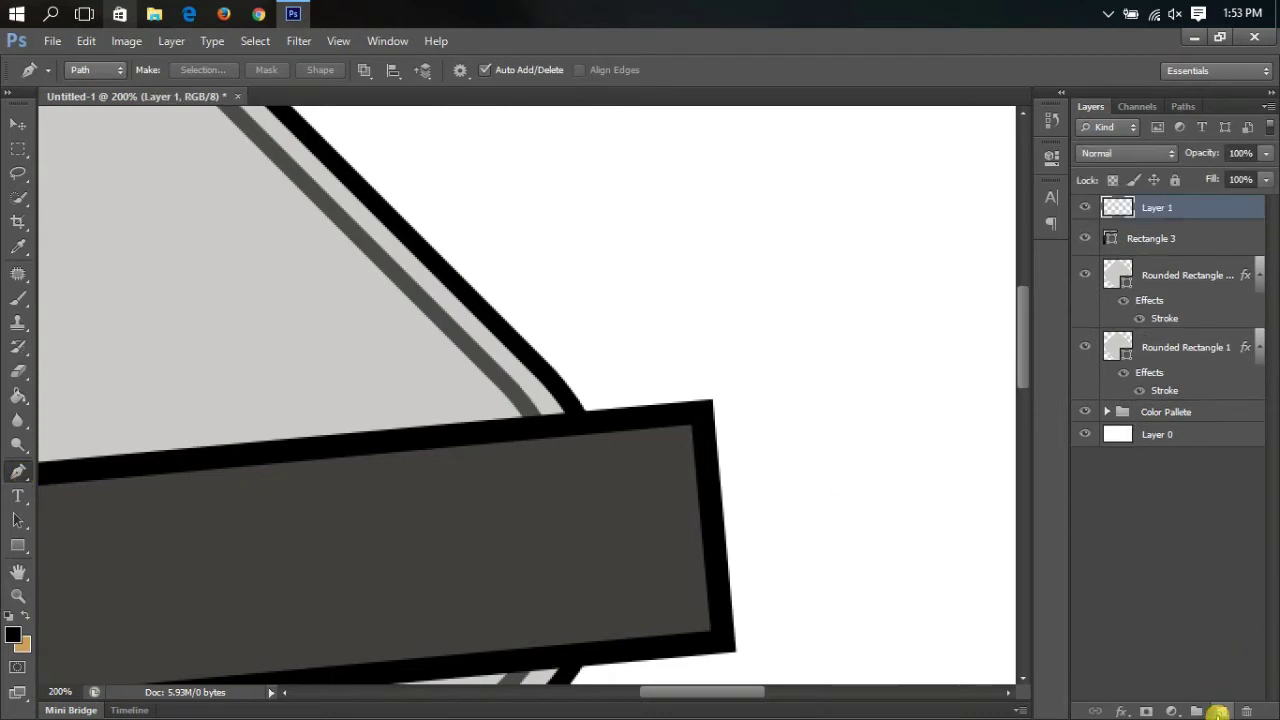
{"action": "left_click", "coordinate": [712, 402]}
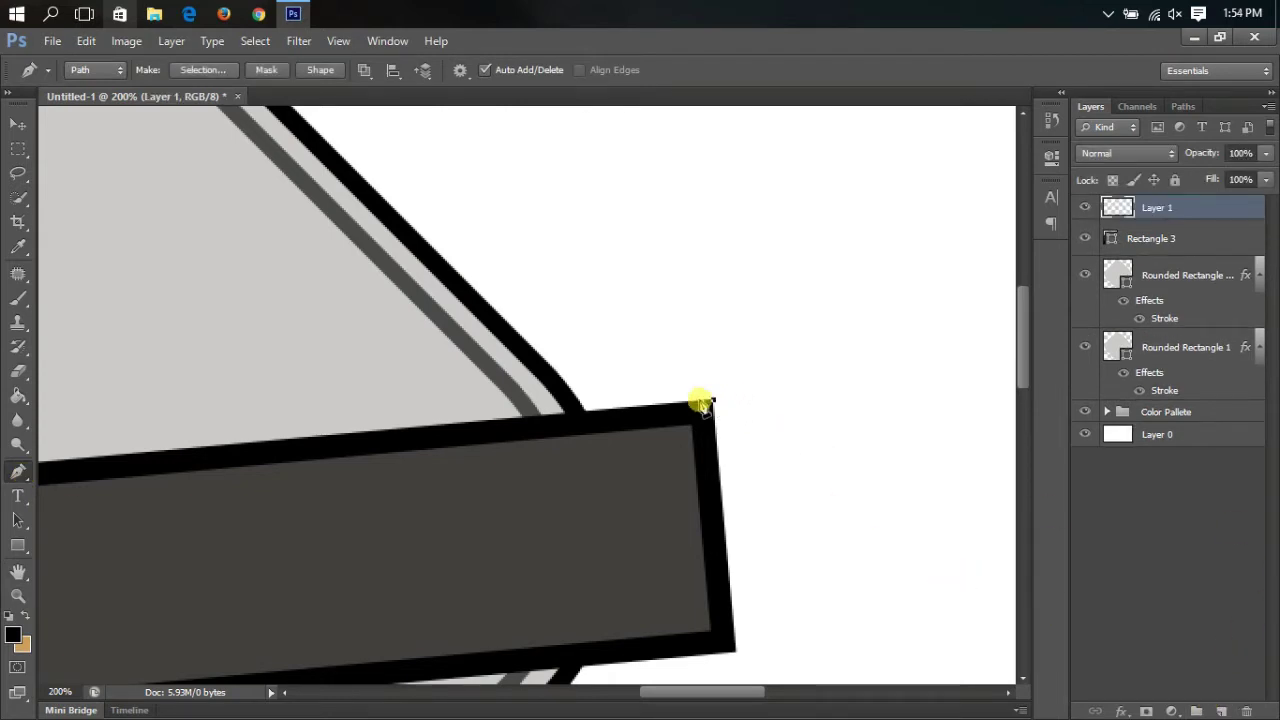
{"action": "left_click", "coordinate": [509, 336]}
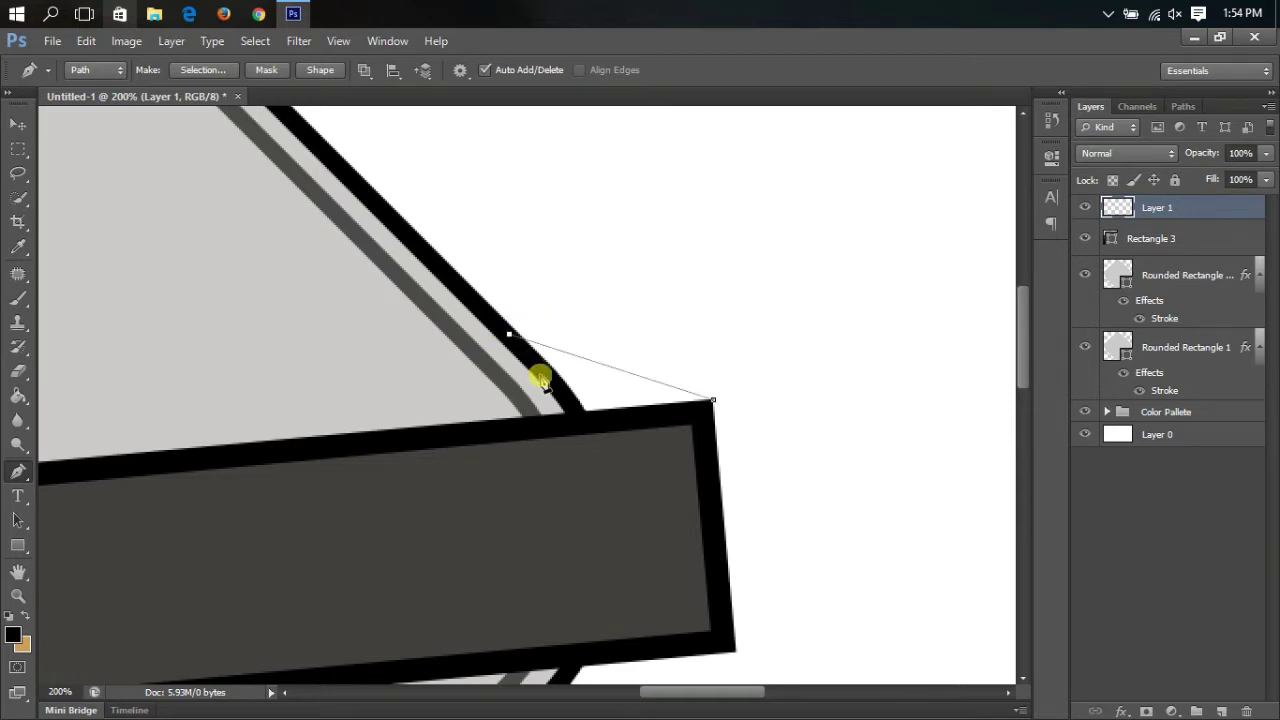
{"action": "left_click", "coordinate": [574, 424]}
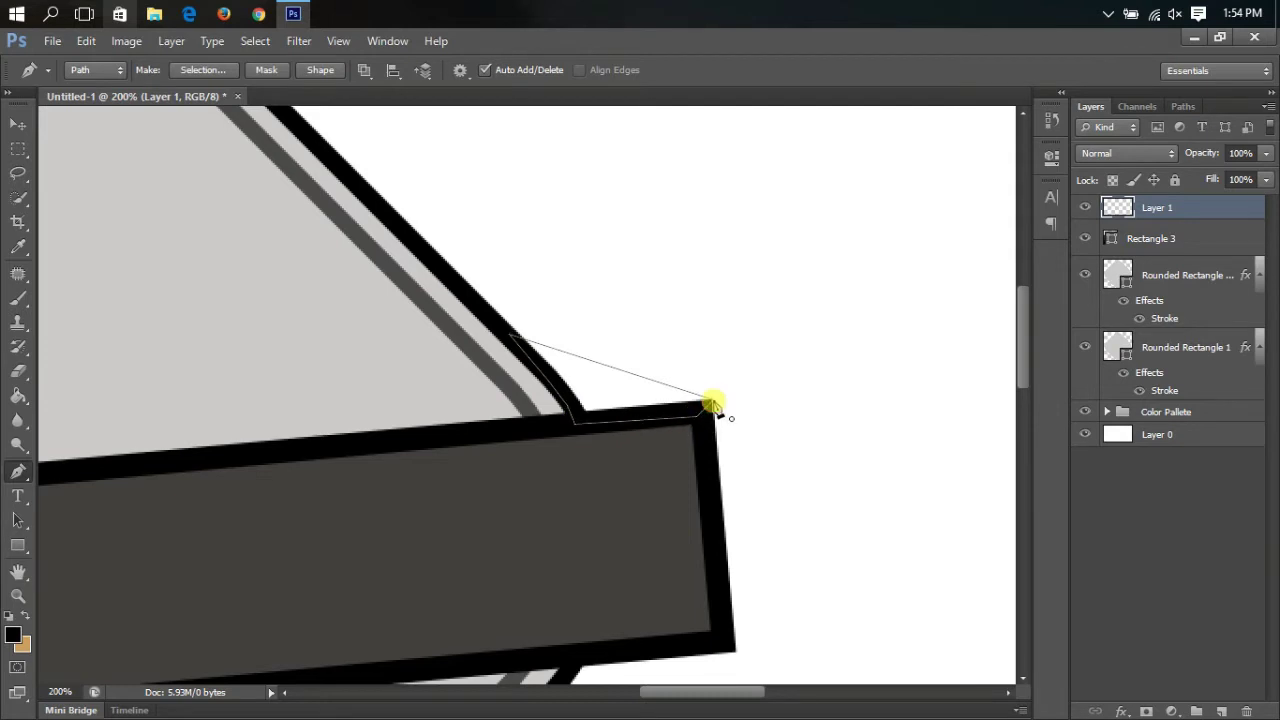
{"action": "left_click", "coordinate": [205, 70]}
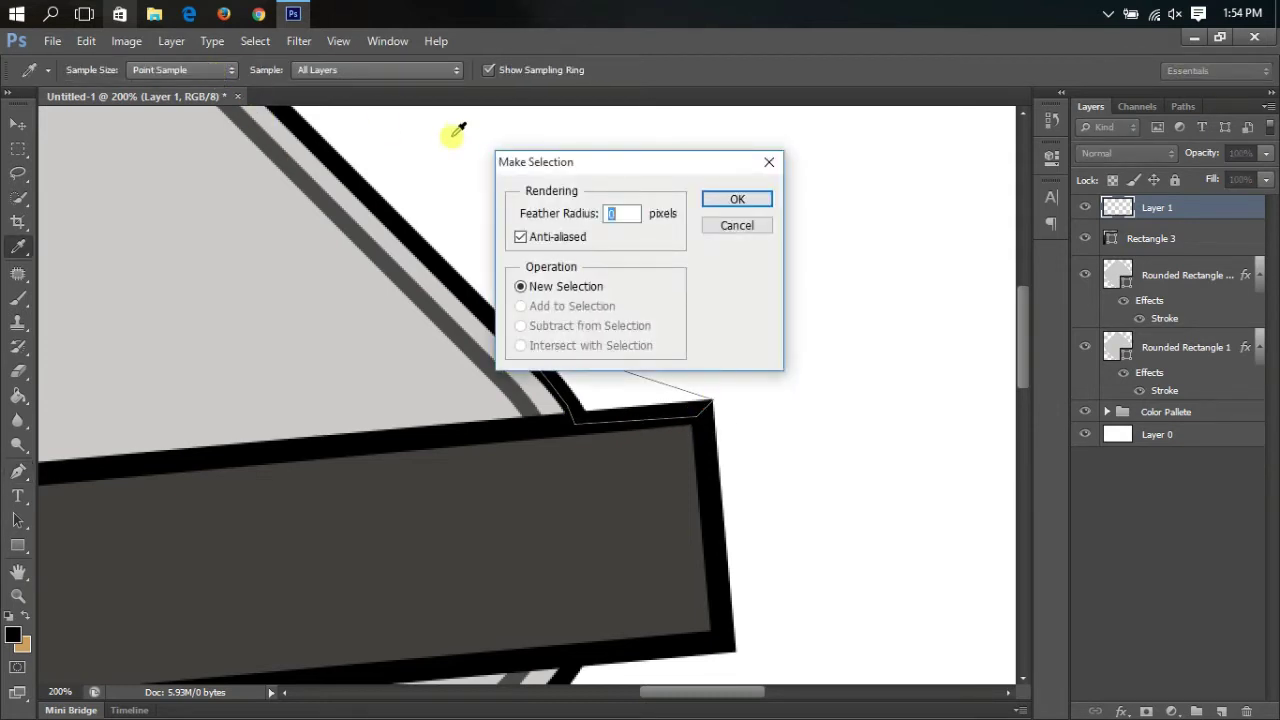
{"action": "left_click", "coordinate": [733, 199]}
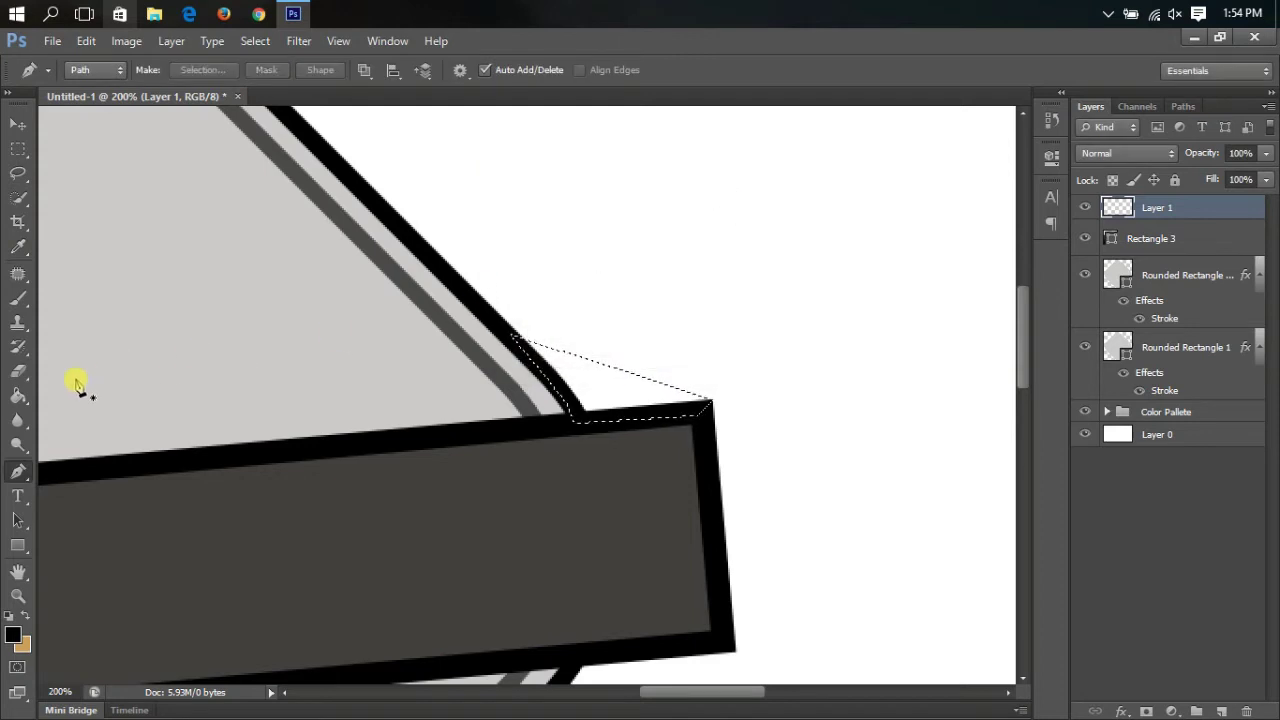
Step: Fill the triangular selection with black using the Paint Bucket, then deselect
{"action": "left_click", "coordinate": [20, 396]}
{"action": "left_click", "coordinate": [13, 634]}
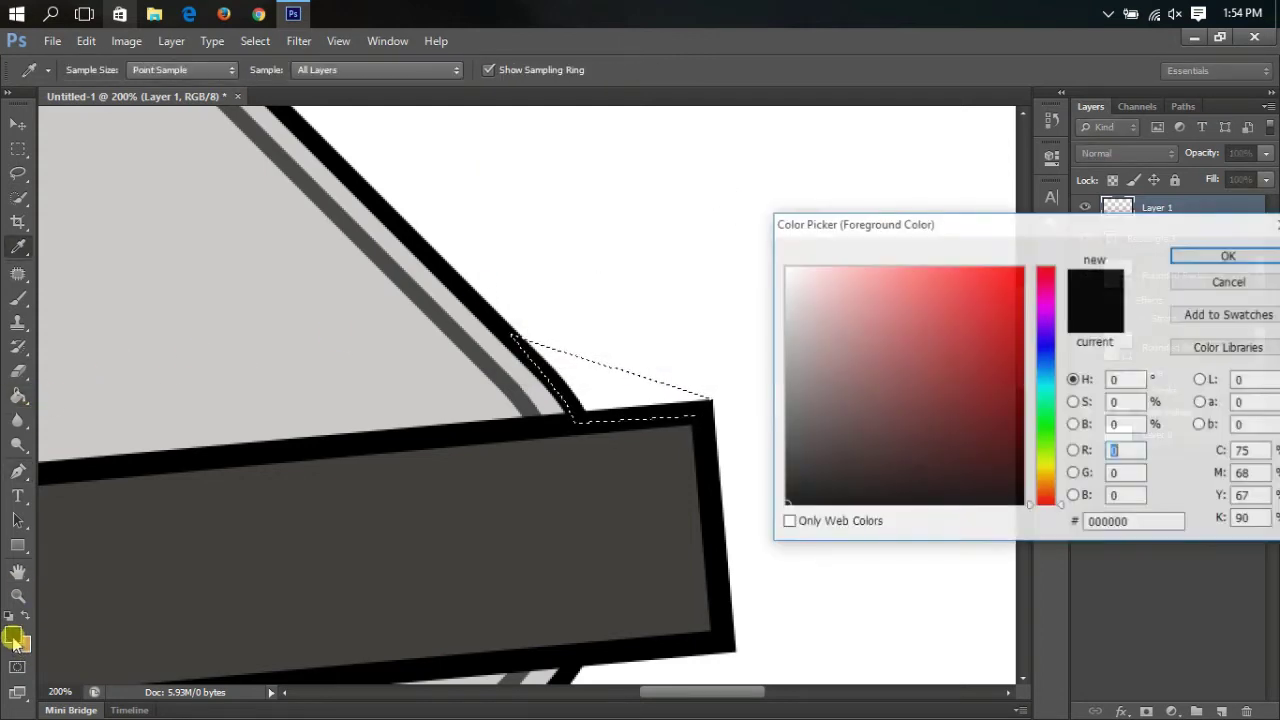
{"action": "left_click", "coordinate": [1180, 255]}
{"action": "left_click", "coordinate": [655, 399]}
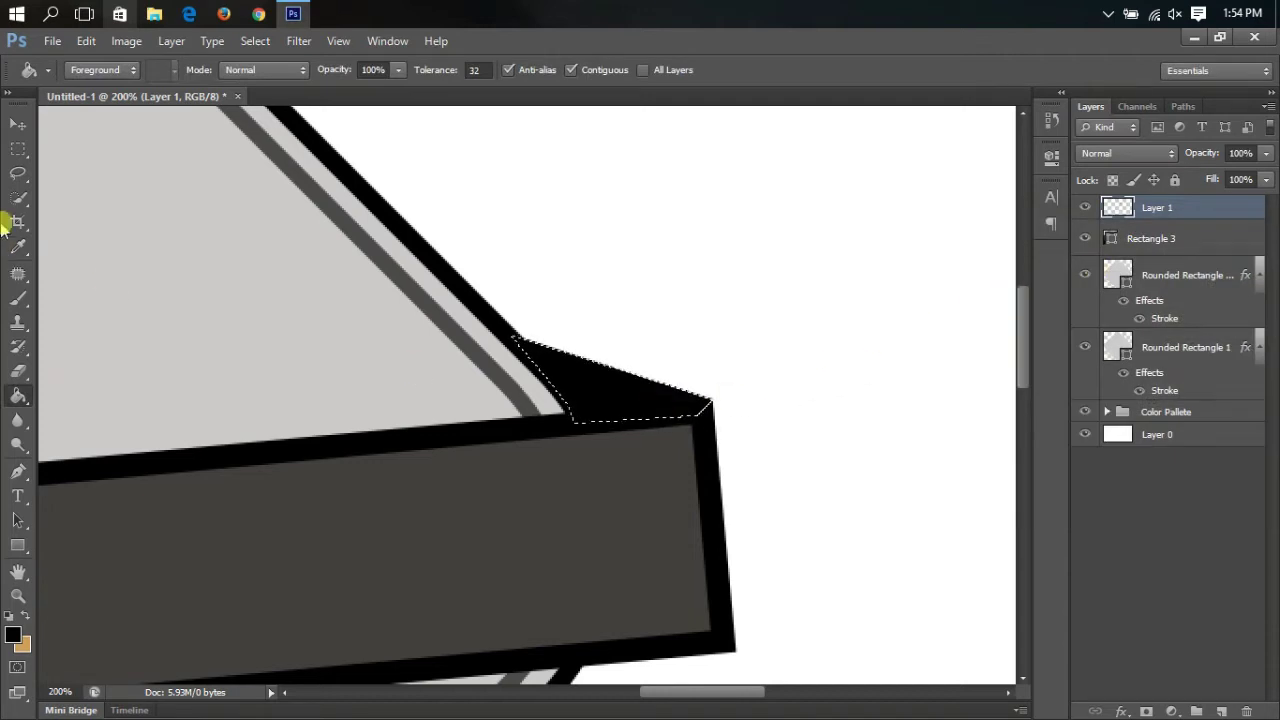
{"action": "left_click", "coordinate": [18, 148]}
{"action": "right_click", "coordinate": [556, 352]}
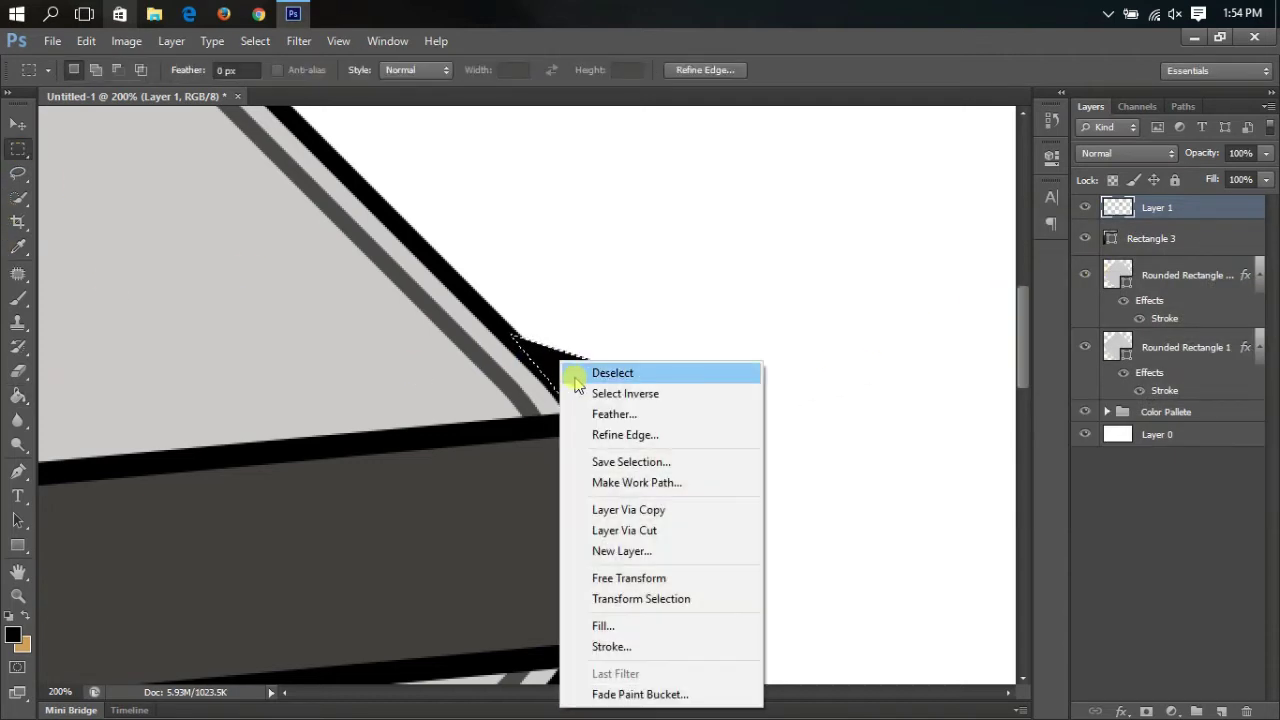
{"action": "left_click", "coordinate": [575, 374]}
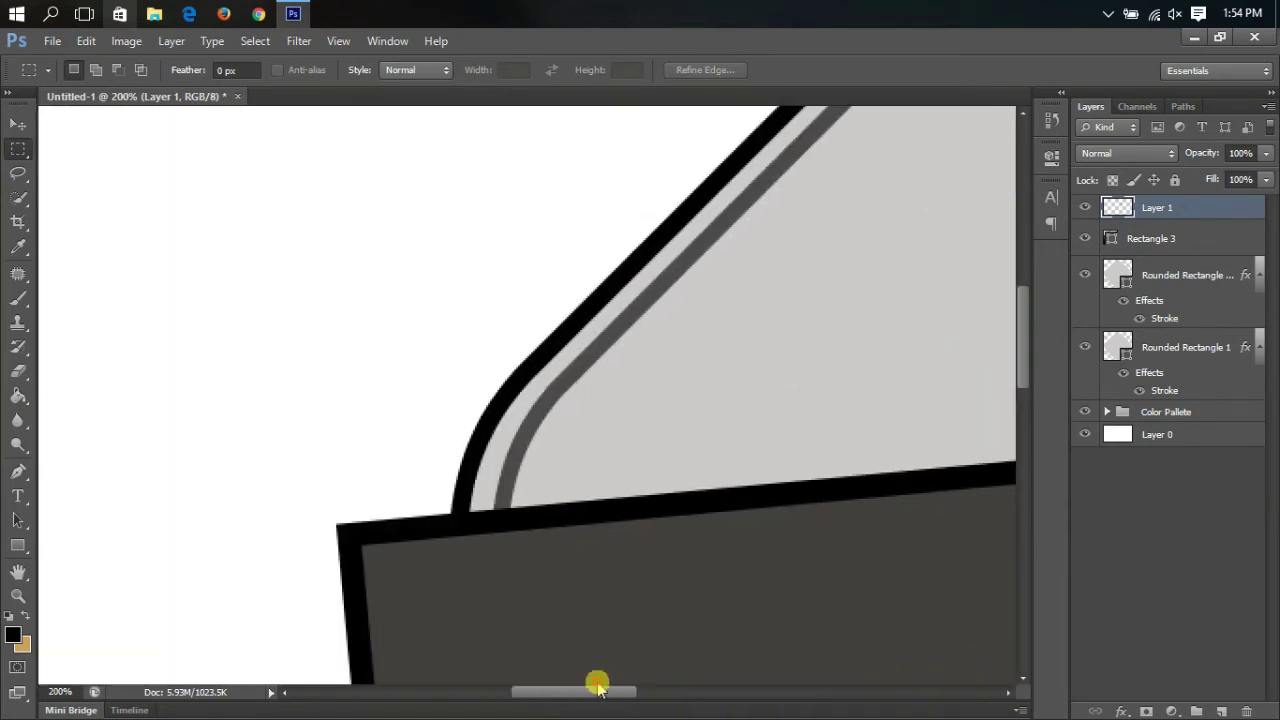
Step: Trace a Pen path from the banner's bottom-left corner down to the diamond's edge
{"action": "left_click_drag", "start_coordinate": [723, 692], "coordinate": [597, 692]}
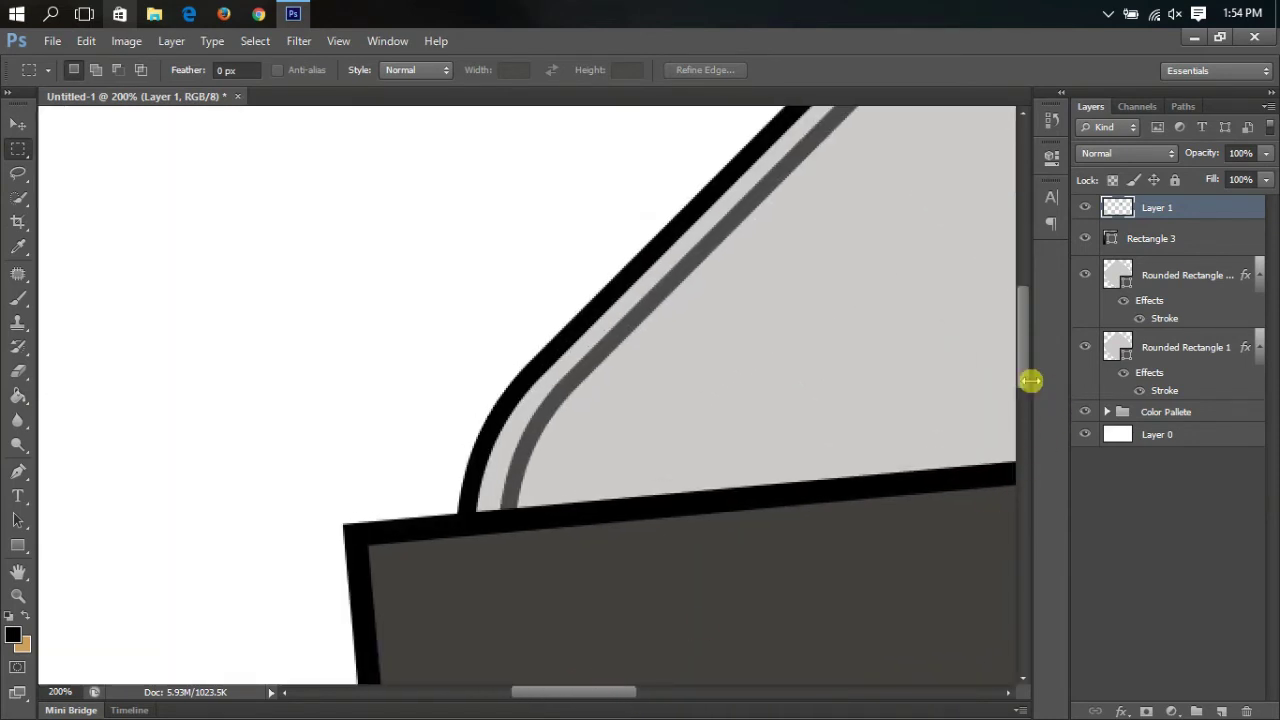
{"action": "left_click_drag", "start_coordinate": [1027, 374], "coordinate": [1027, 432]}
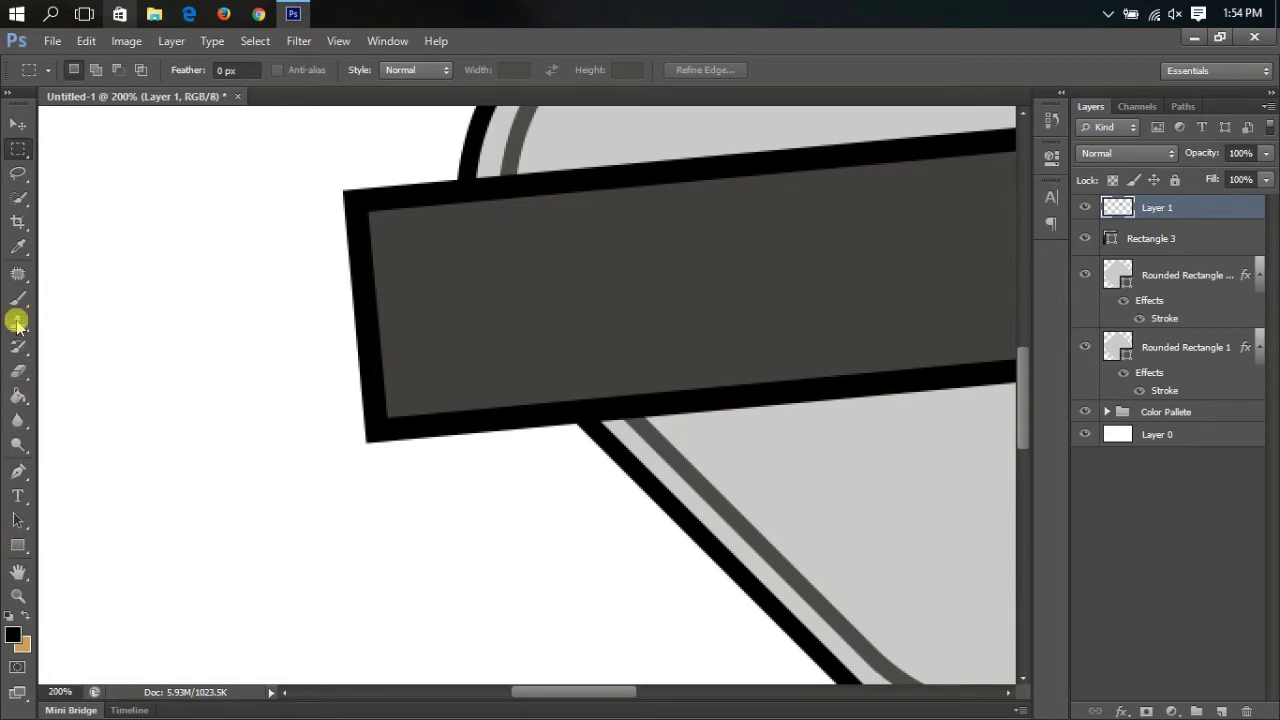
{"action": "left_click", "coordinate": [367, 442]}
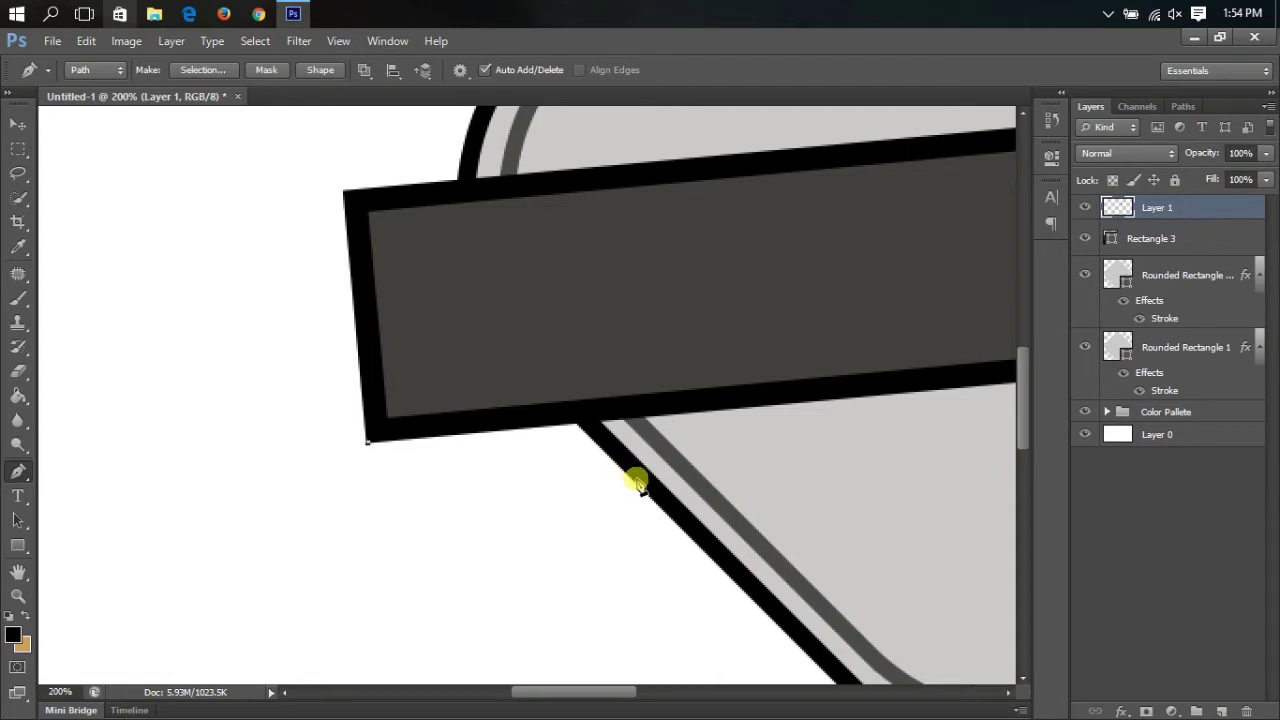
{"action": "left_click", "coordinate": [588, 411]}
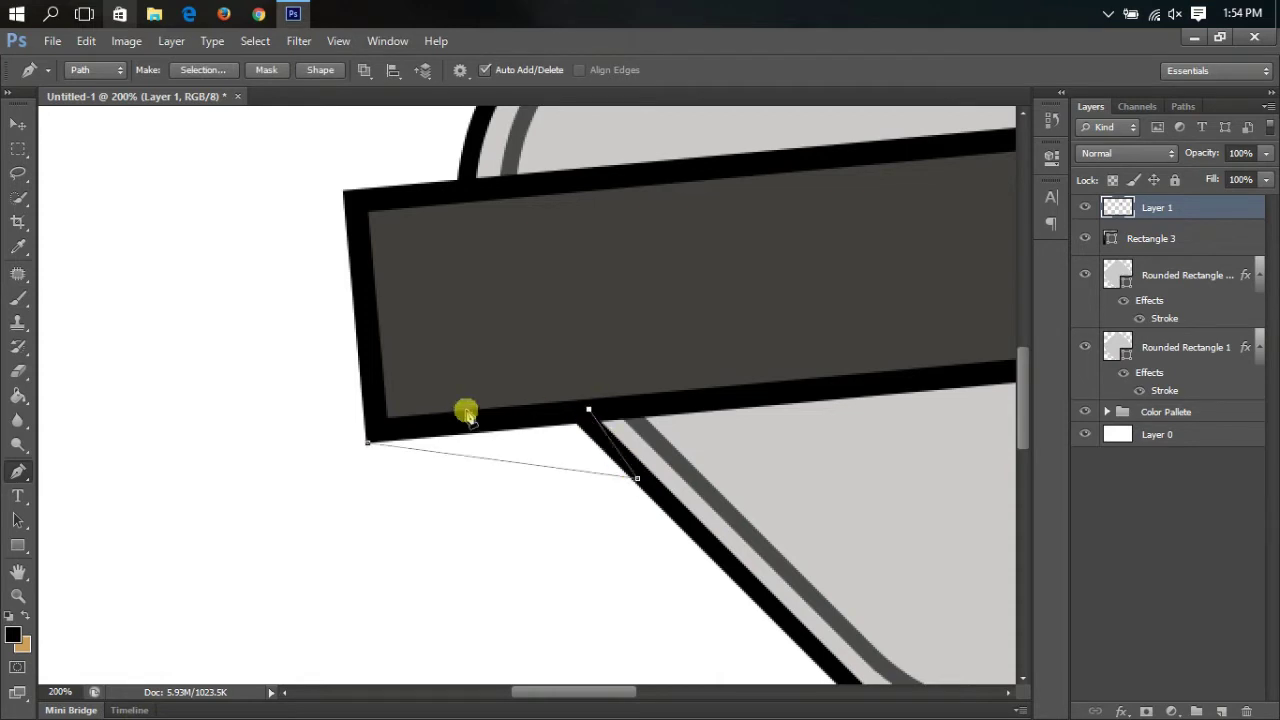
{"action": "left_click", "coordinate": [379, 428]}
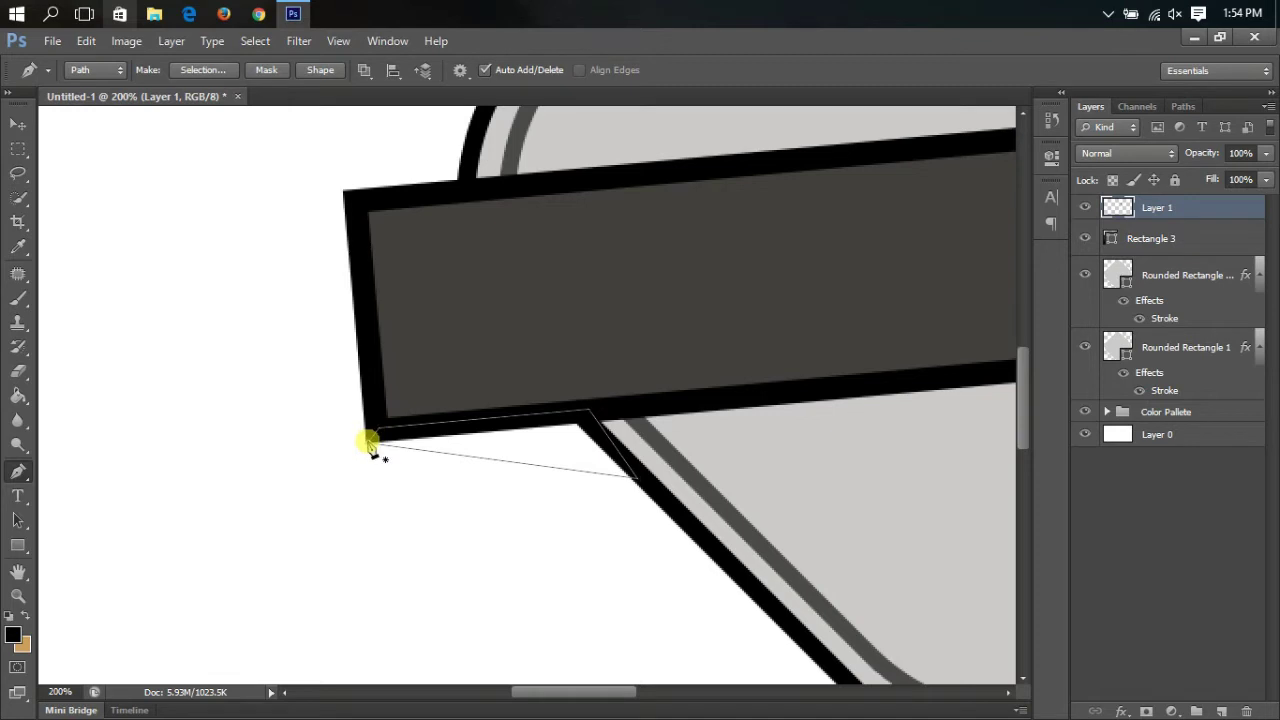
Step: Turn the path into a selection, fill it black, then deselect and zoom out
{"action": "left_click", "coordinate": [200, 69]}
{"action": "left_click", "coordinate": [727, 199]}
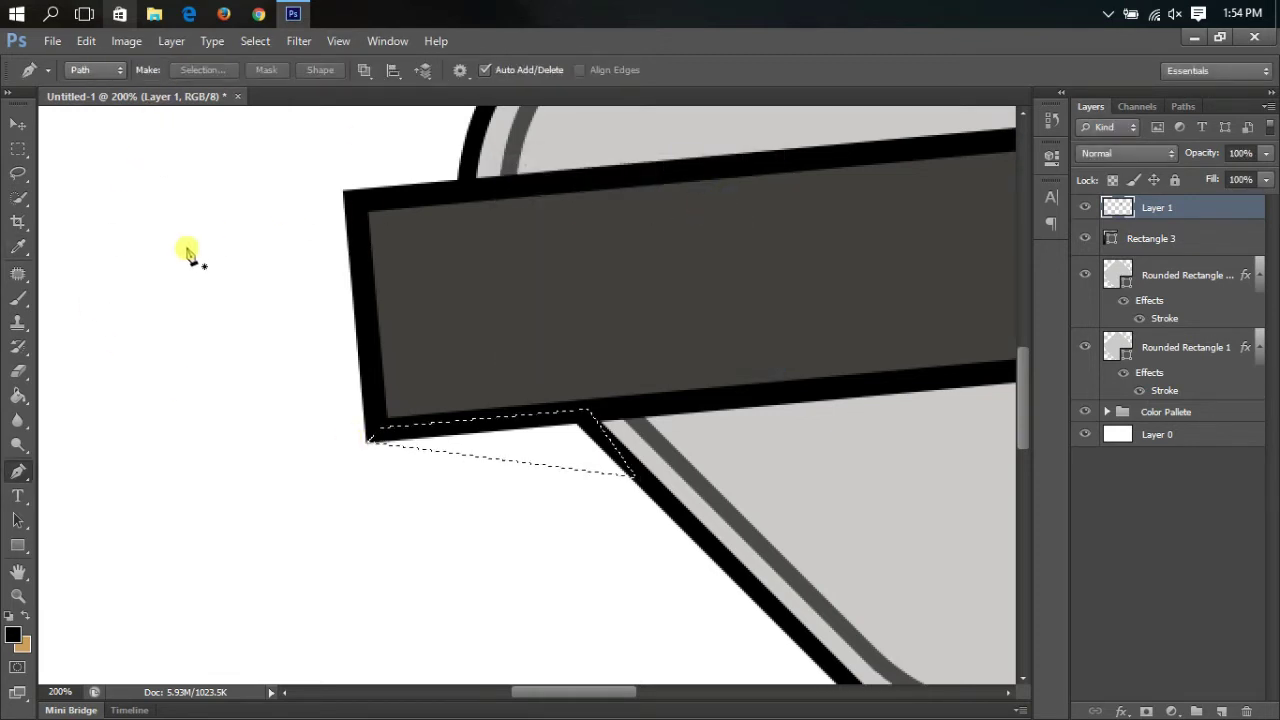
{"action": "left_click", "coordinate": [18, 395]}
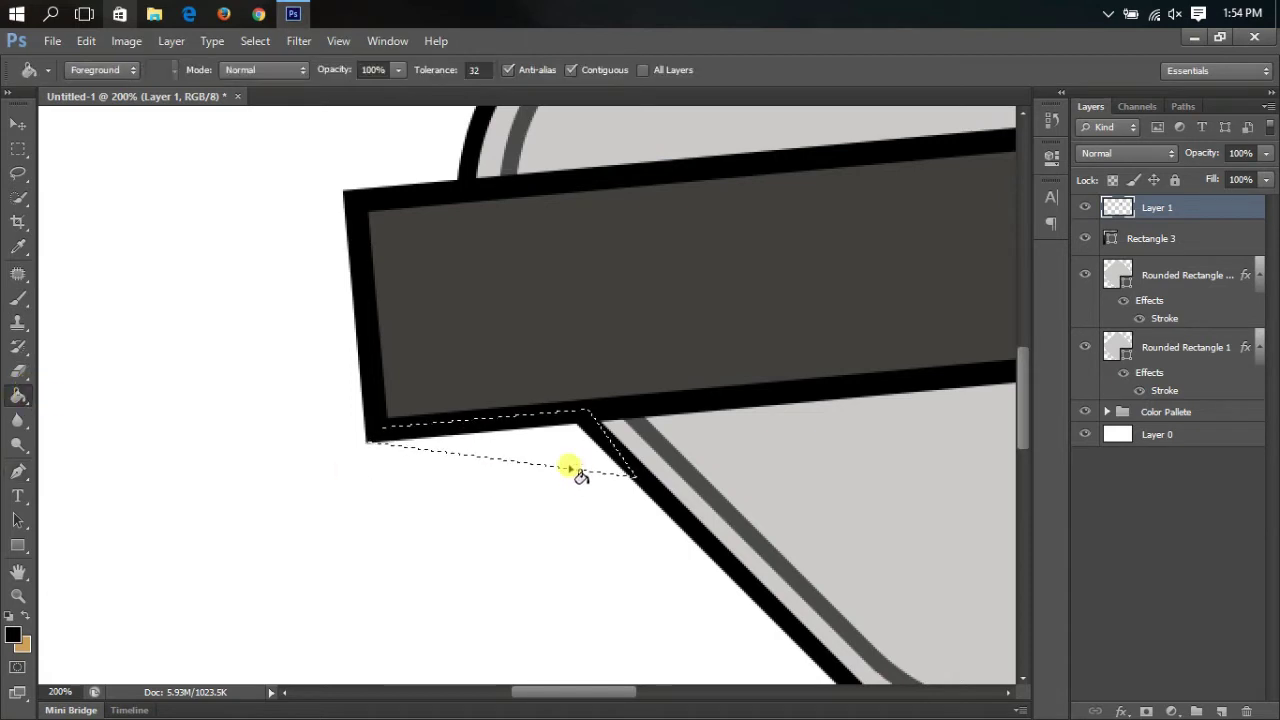
{"action": "left_click", "coordinate": [567, 468]}
{"action": "left_click", "coordinate": [18, 148]}
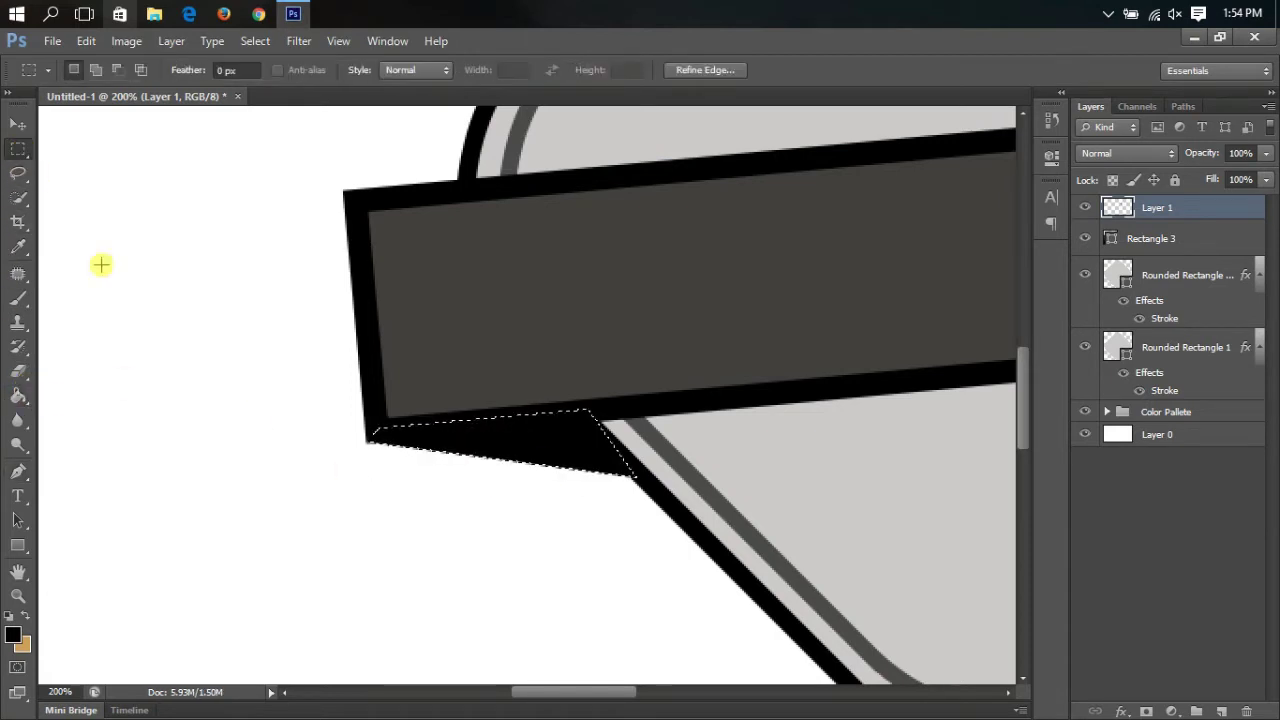
{"action": "right_click", "coordinate": [535, 438]}
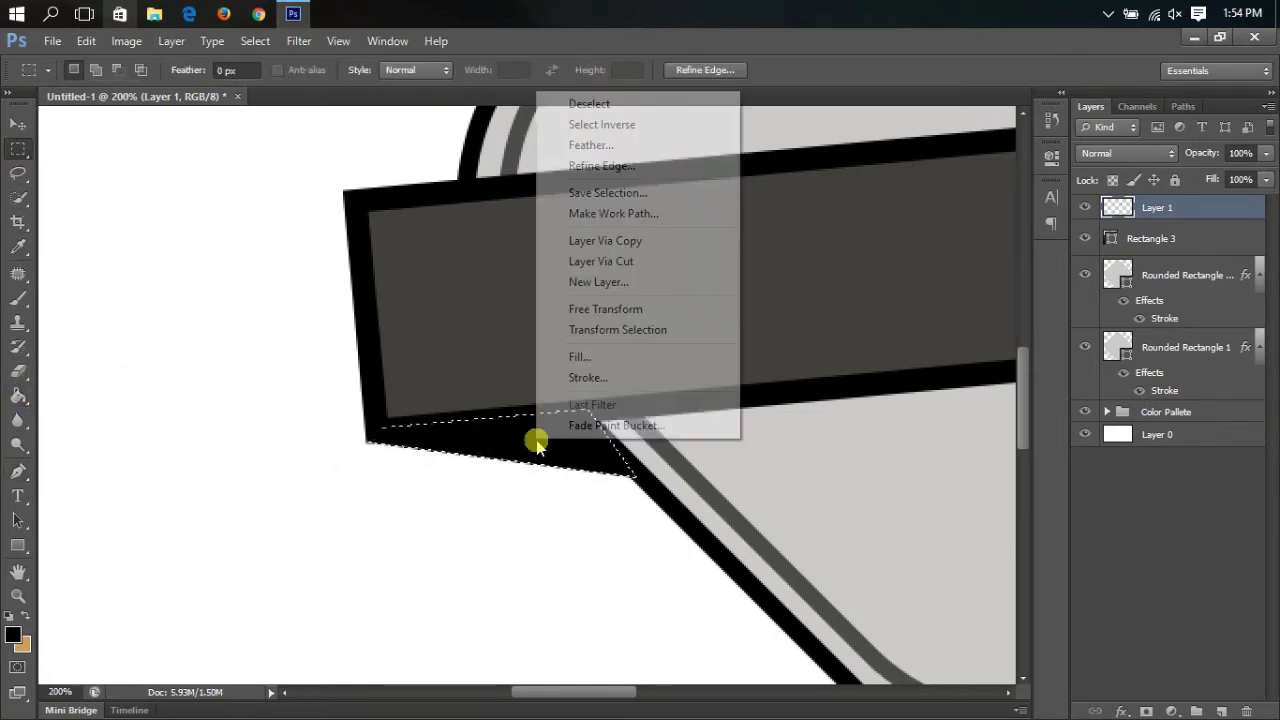
{"action": "left_click", "coordinate": [673, 103]}
{"action": "key", "text": "ctrl+minus"}
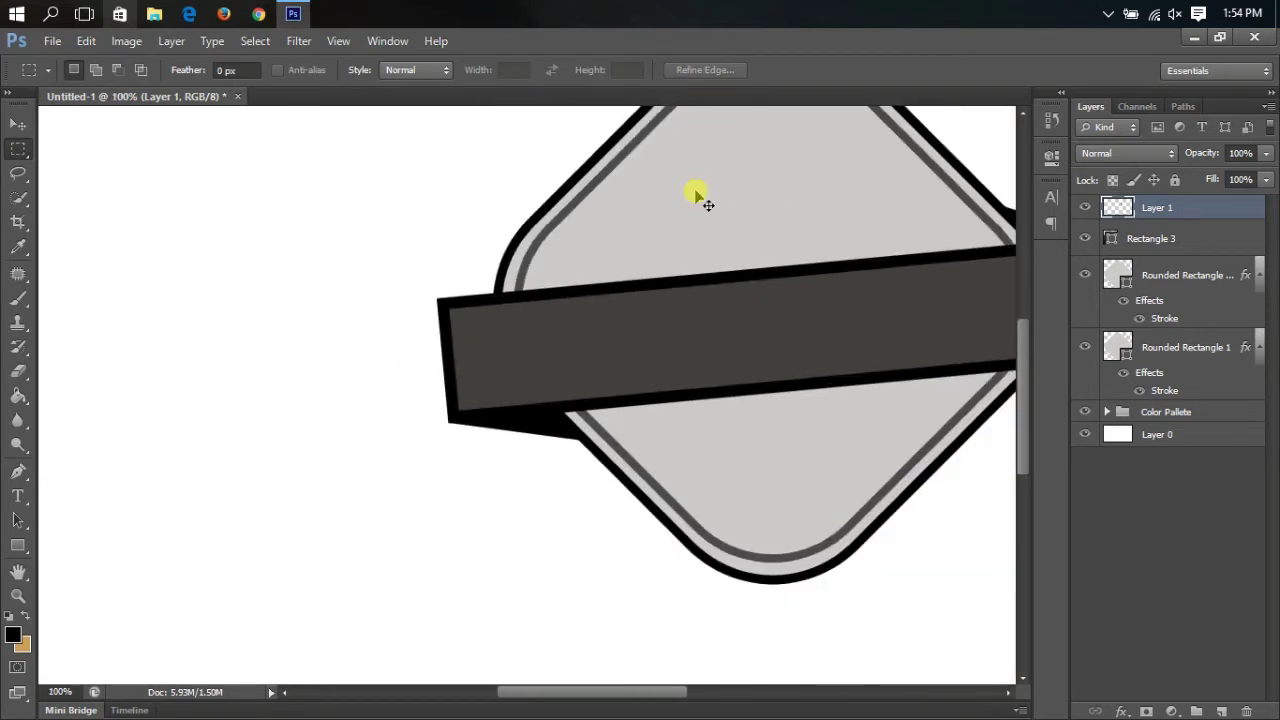
{"action": "key", "text": "ctrl+minus"}
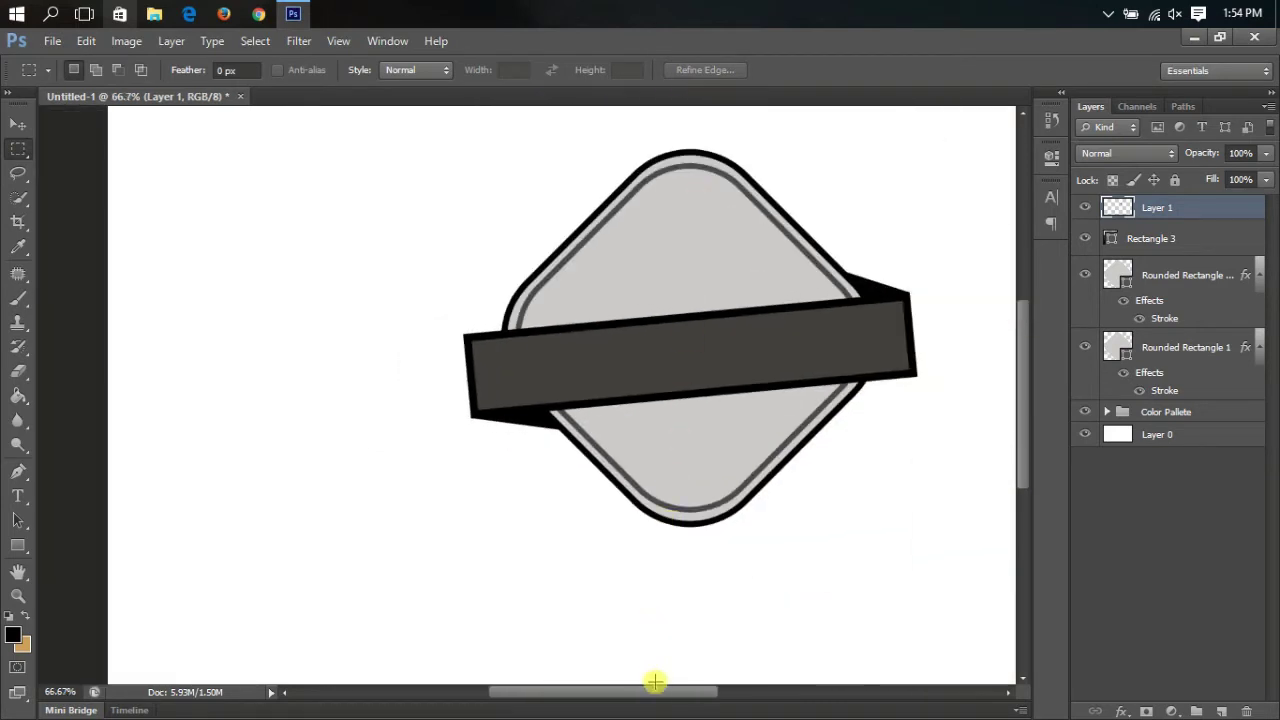
Step: Draw a custom star shape on the diamond above the banner
{"action": "left_click_drag", "start_coordinate": [653, 690], "coordinate": [667, 695]}
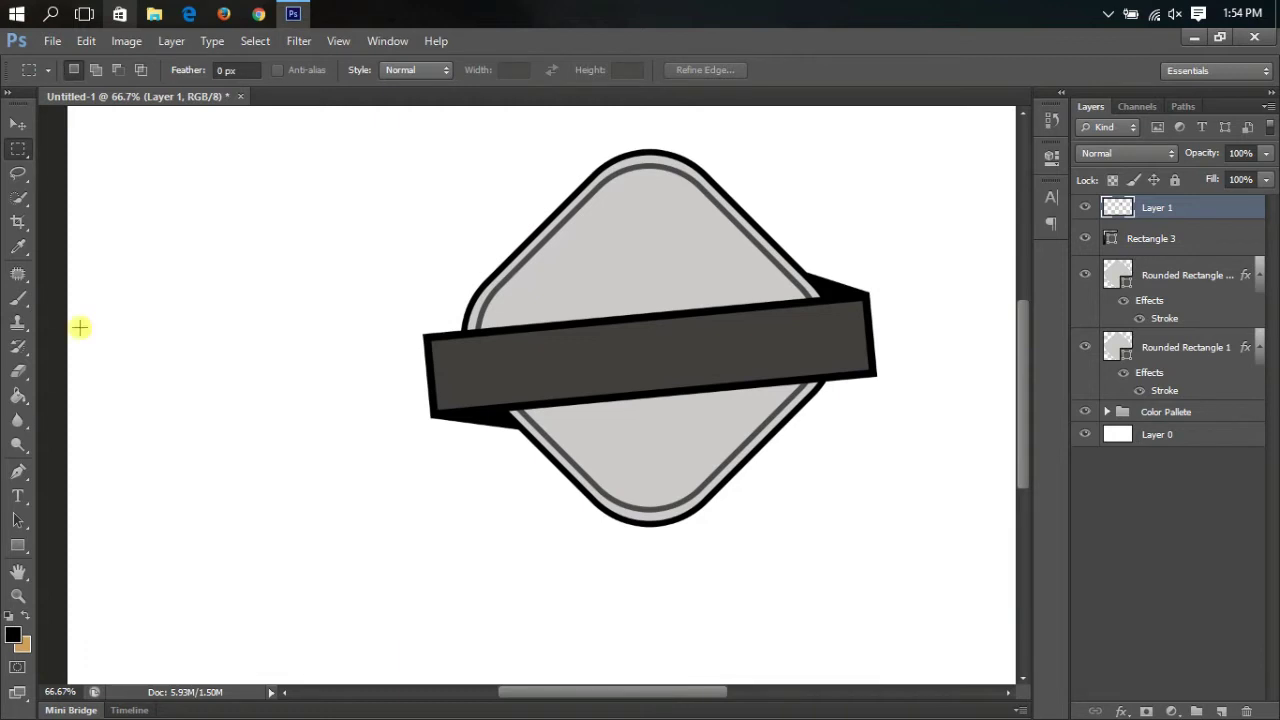
{"action": "left_click_drag", "start_coordinate": [18, 545], "coordinate": [88, 630]}
{"action": "left_click", "coordinate": [707, 74]}
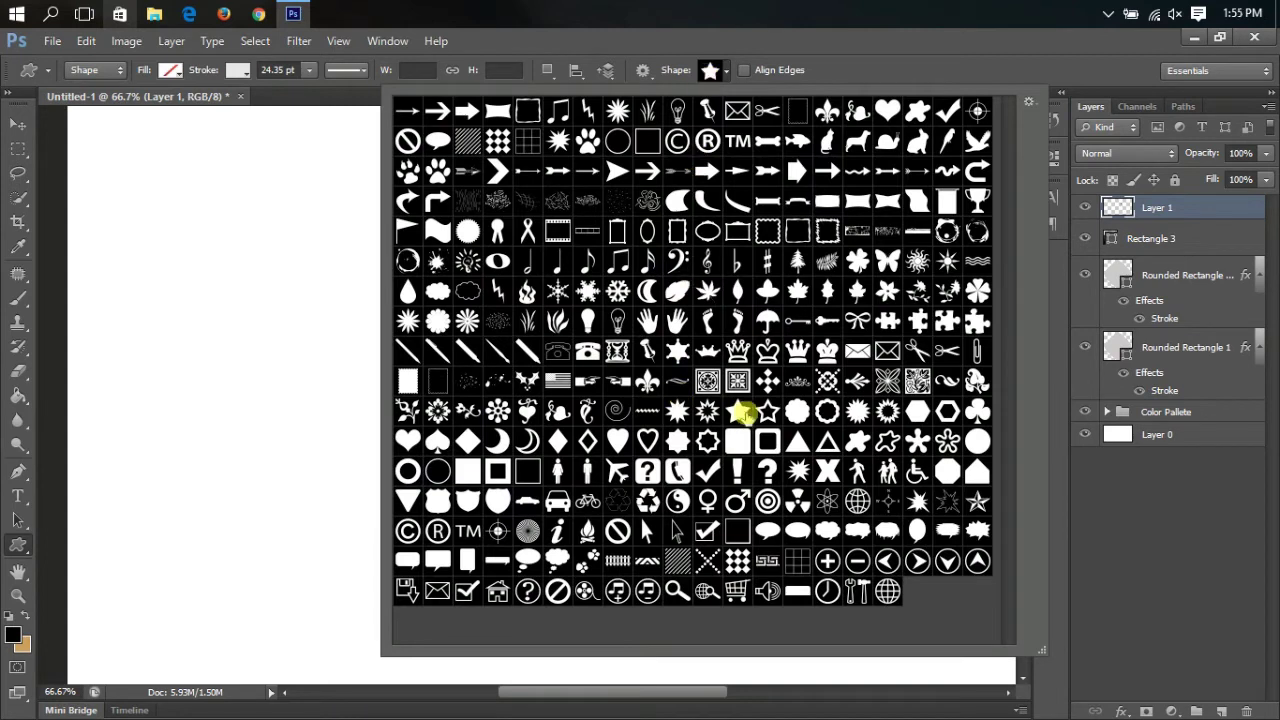
{"action": "left_click", "coordinate": [1090, 521]}
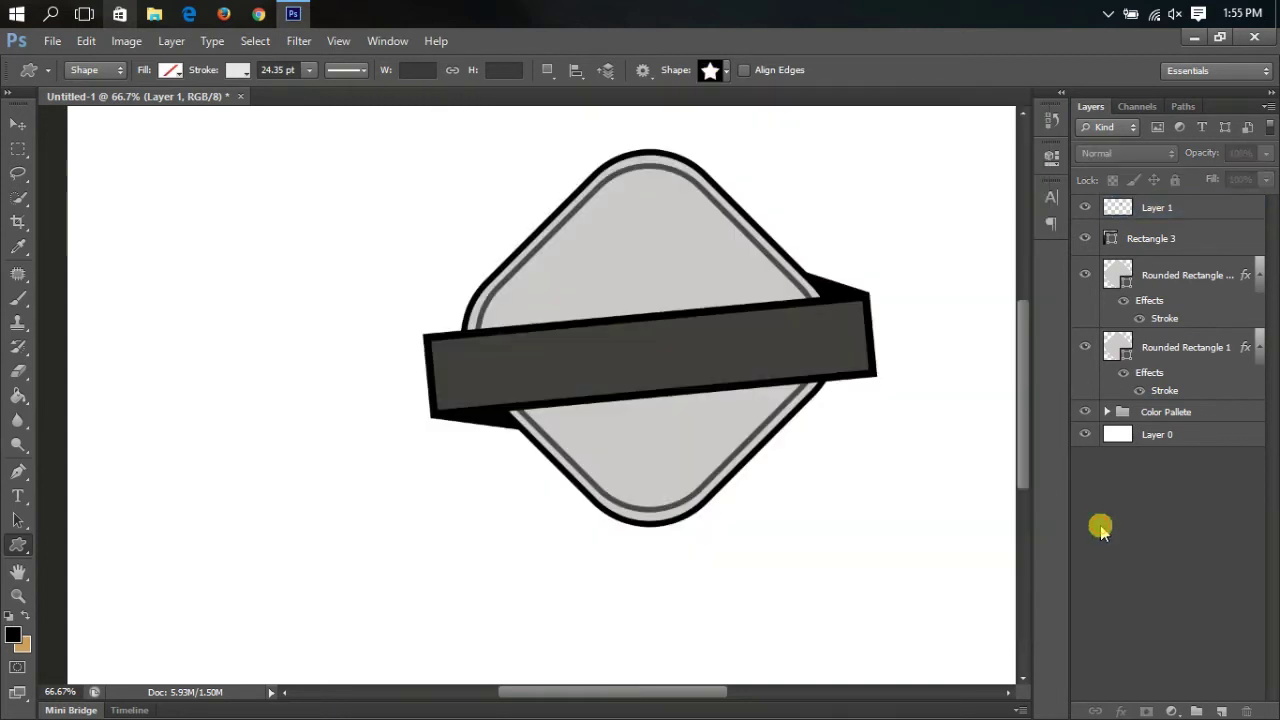
{"action": "left_click_drag", "start_coordinate": [626, 259], "coordinate": [659, 287]}
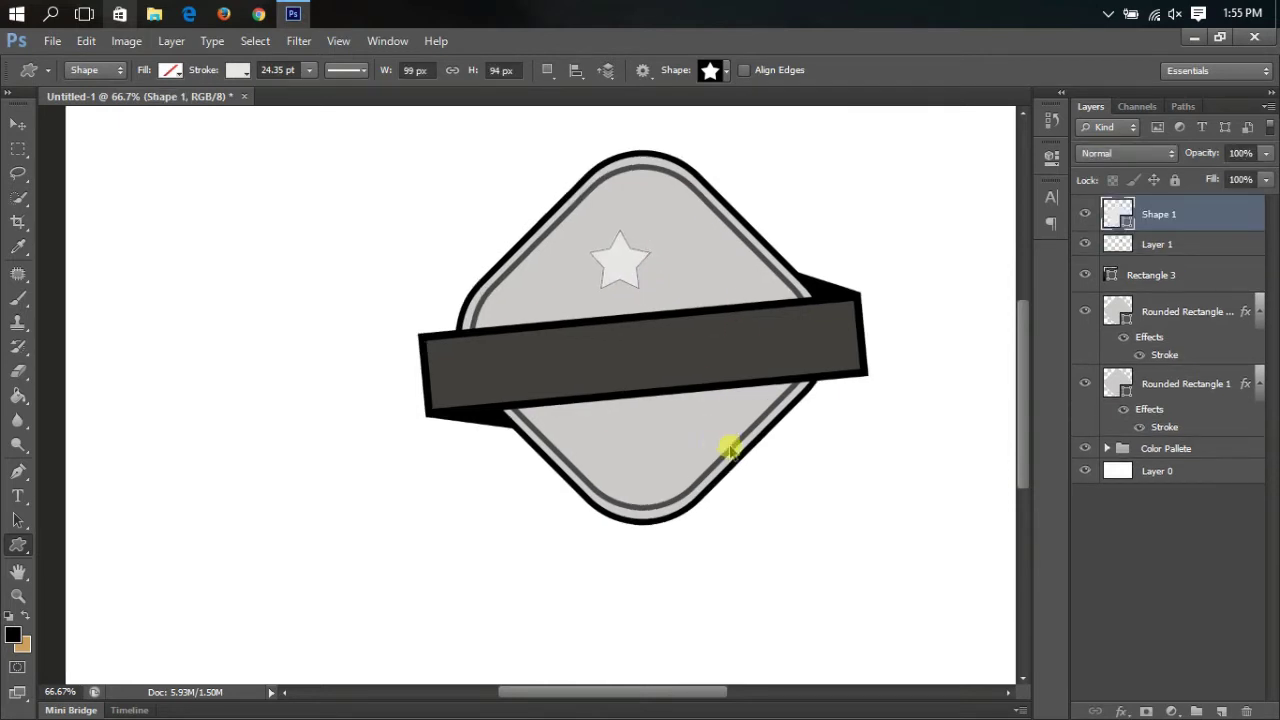
Step: Tilt the star about -6° to match the banner and nudge it down-right
{"action": "key", "text": "ctrl+minus"}
{"action": "key", "text": "ctrl+t"}
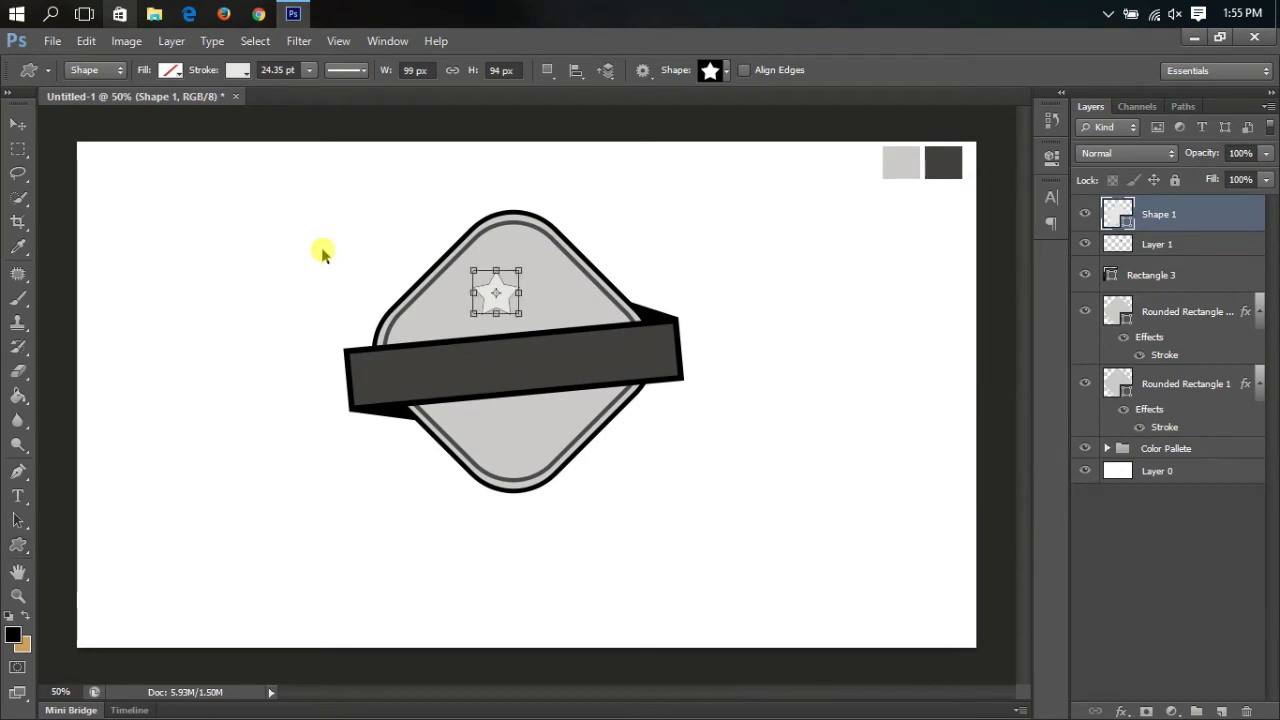
{"action": "left_click_drag", "start_coordinate": [560, 349], "coordinate": [560, 341]}
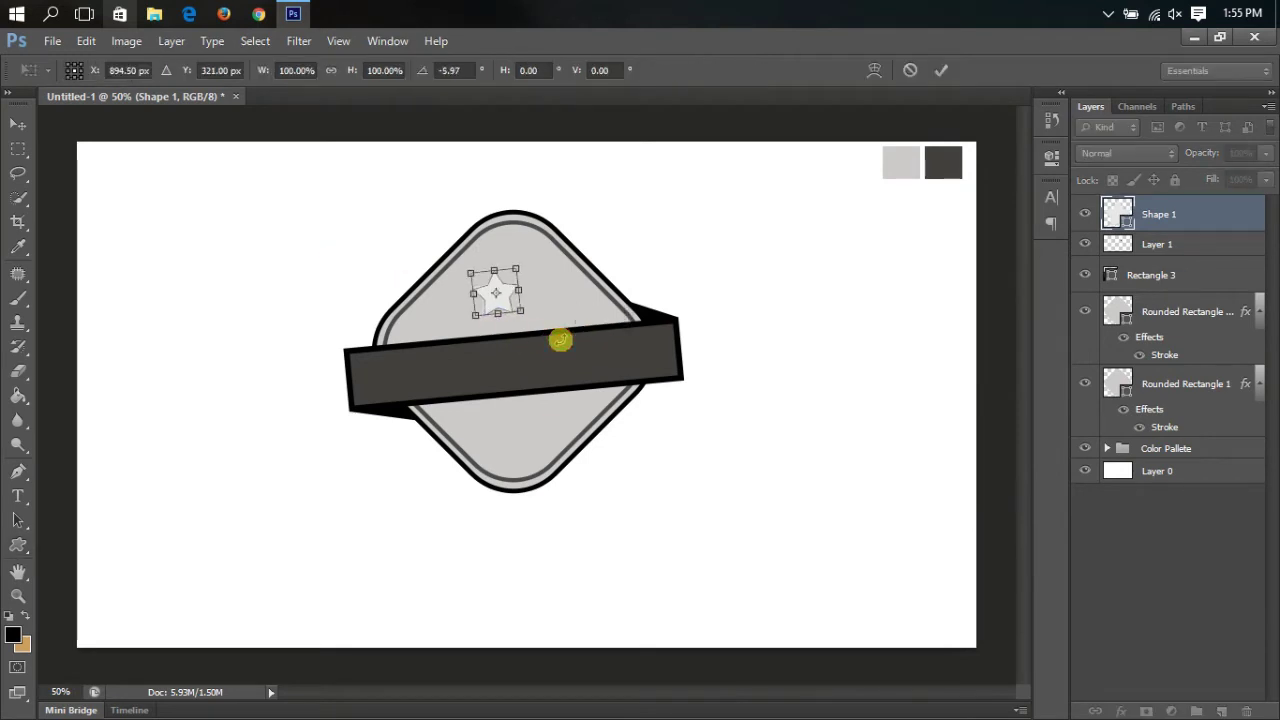
{"action": "key", "text": "Return"}
{"action": "key", "text": "v"}
{"action": "left_click_drag", "start_coordinate": [513, 309], "coordinate": [520, 321]}
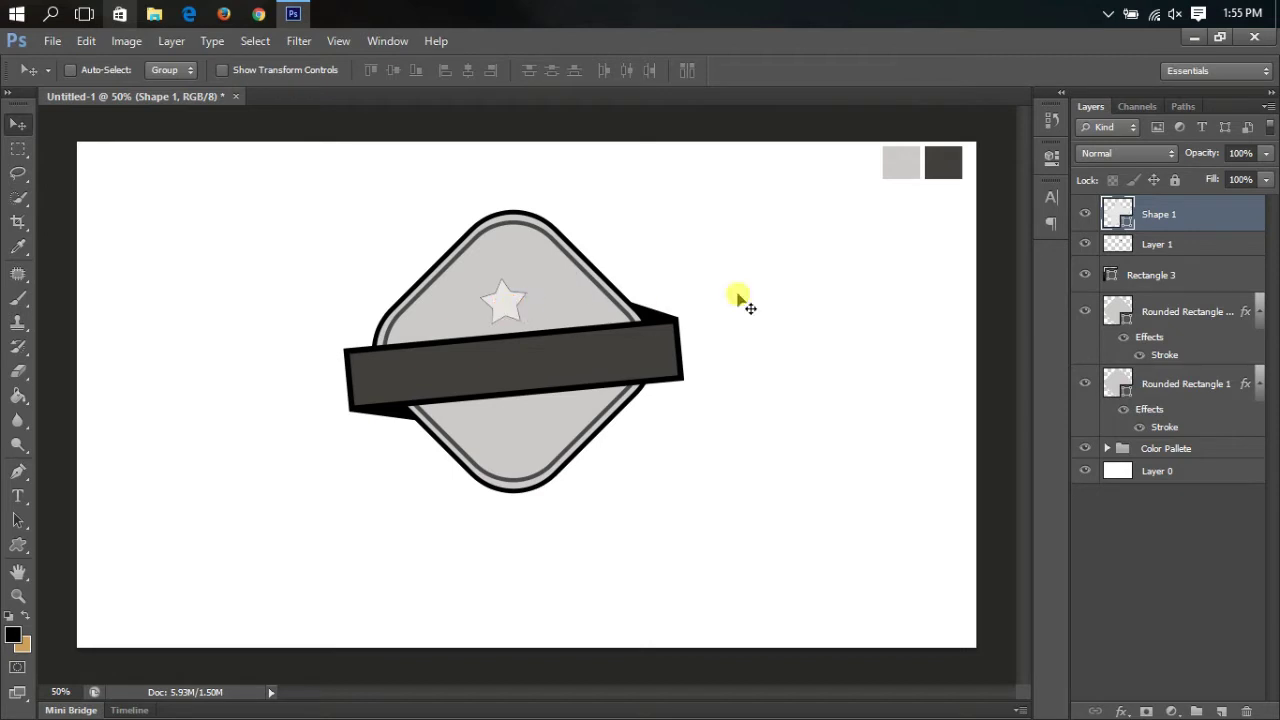
Step: Recolour the star's stroke to a darker grey a9a8a8 sampled from the canvas swatch
{"action": "left_click", "coordinate": [18, 545]}
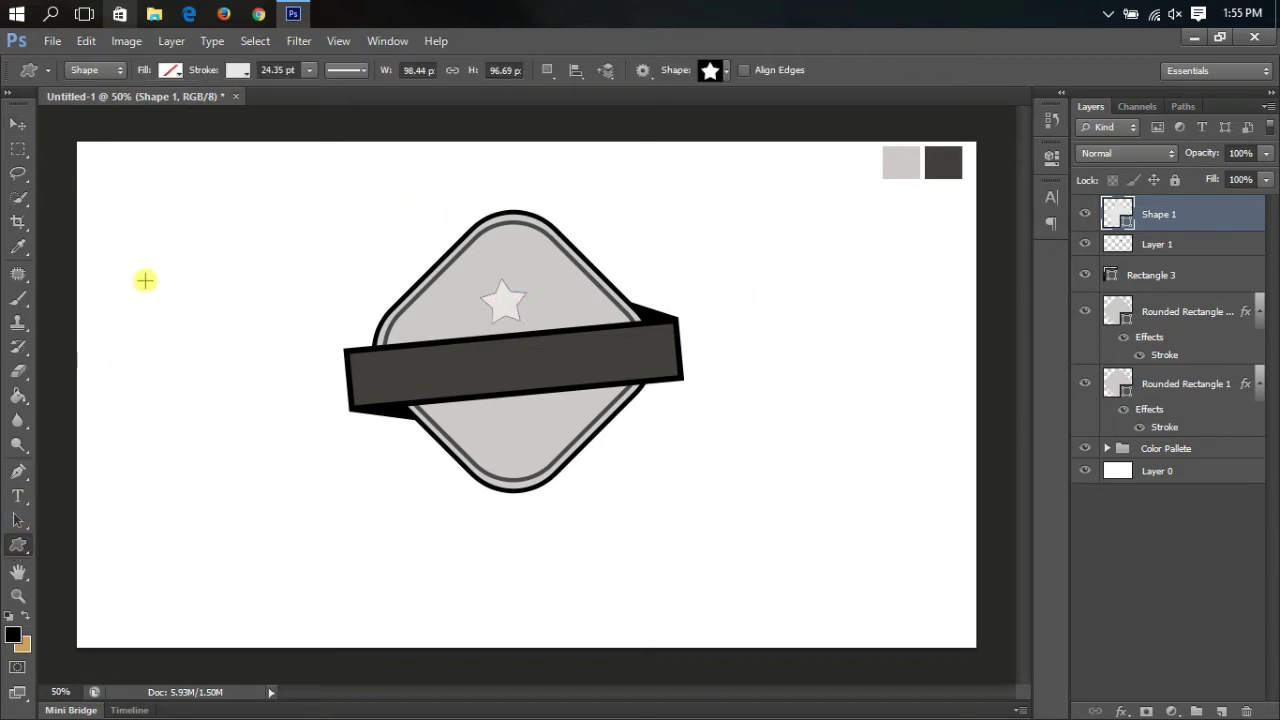
{"action": "left_click", "coordinate": [237, 70]}
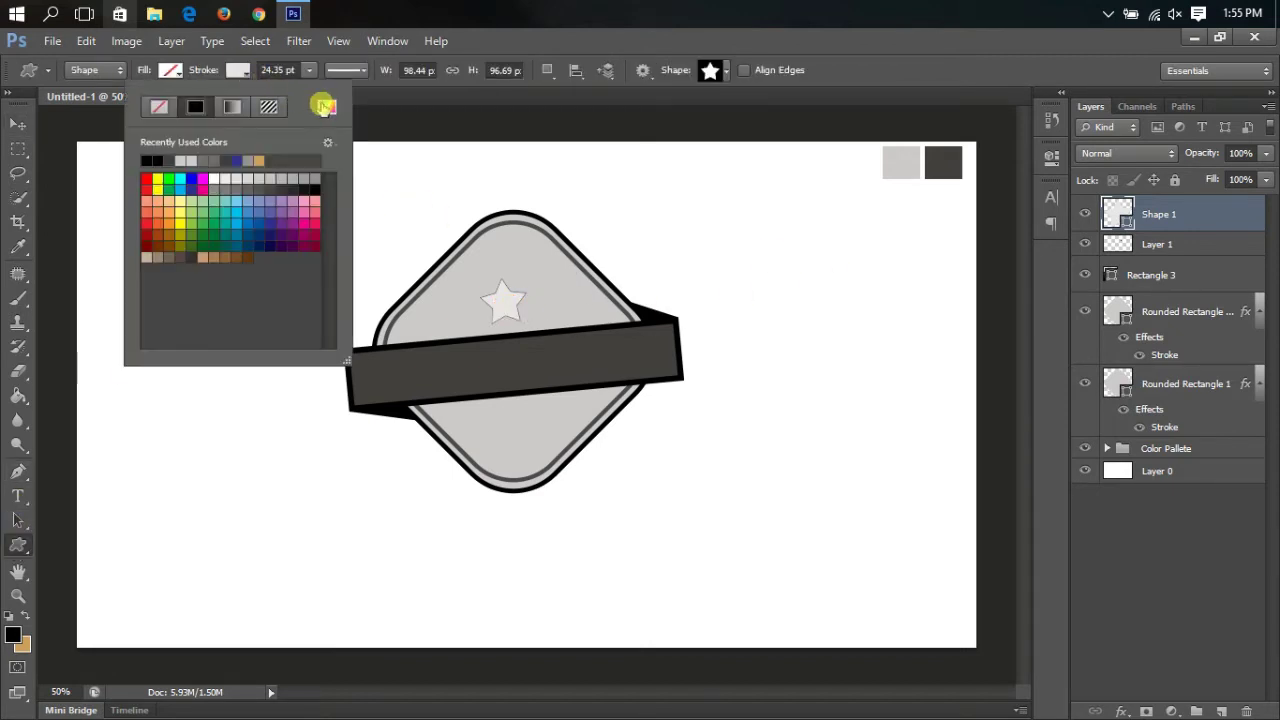
{"action": "left_click", "coordinate": [326, 107]}
{"action": "left_click", "coordinate": [900, 162]}
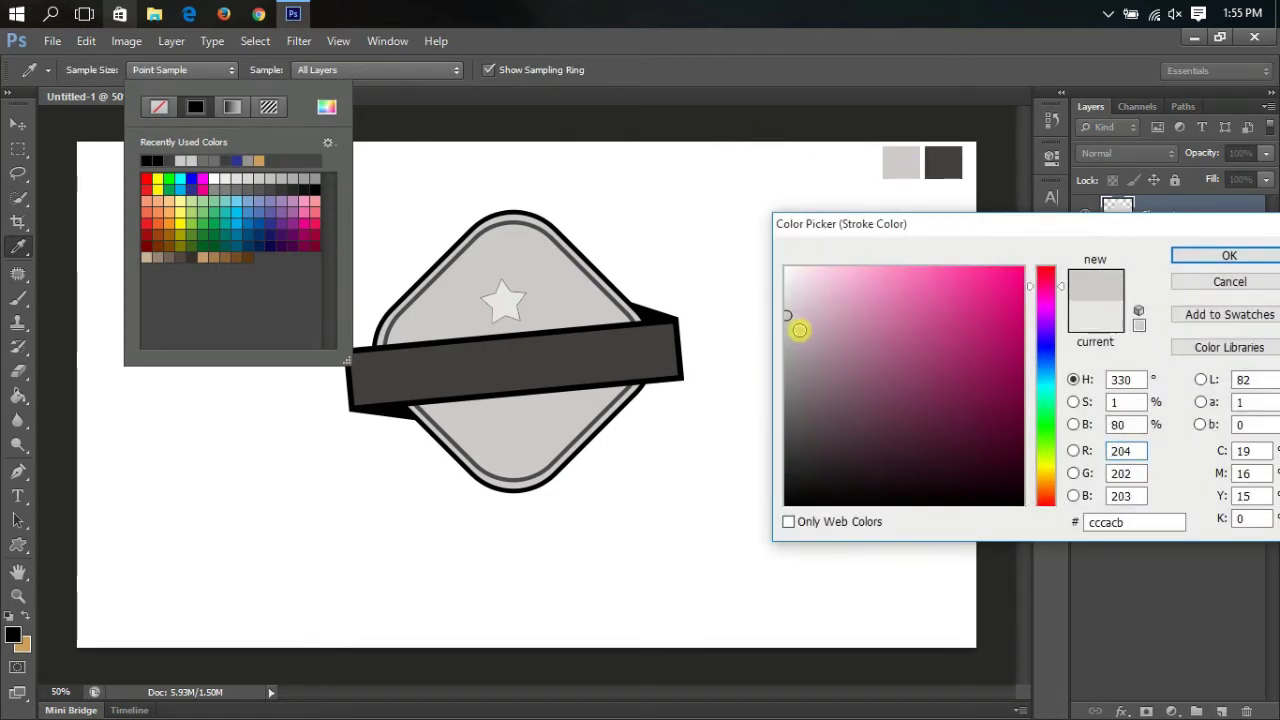
{"action": "left_click_drag", "start_coordinate": [799, 330], "coordinate": [775, 367]}
{"action": "left_click", "coordinate": [1229, 255]}
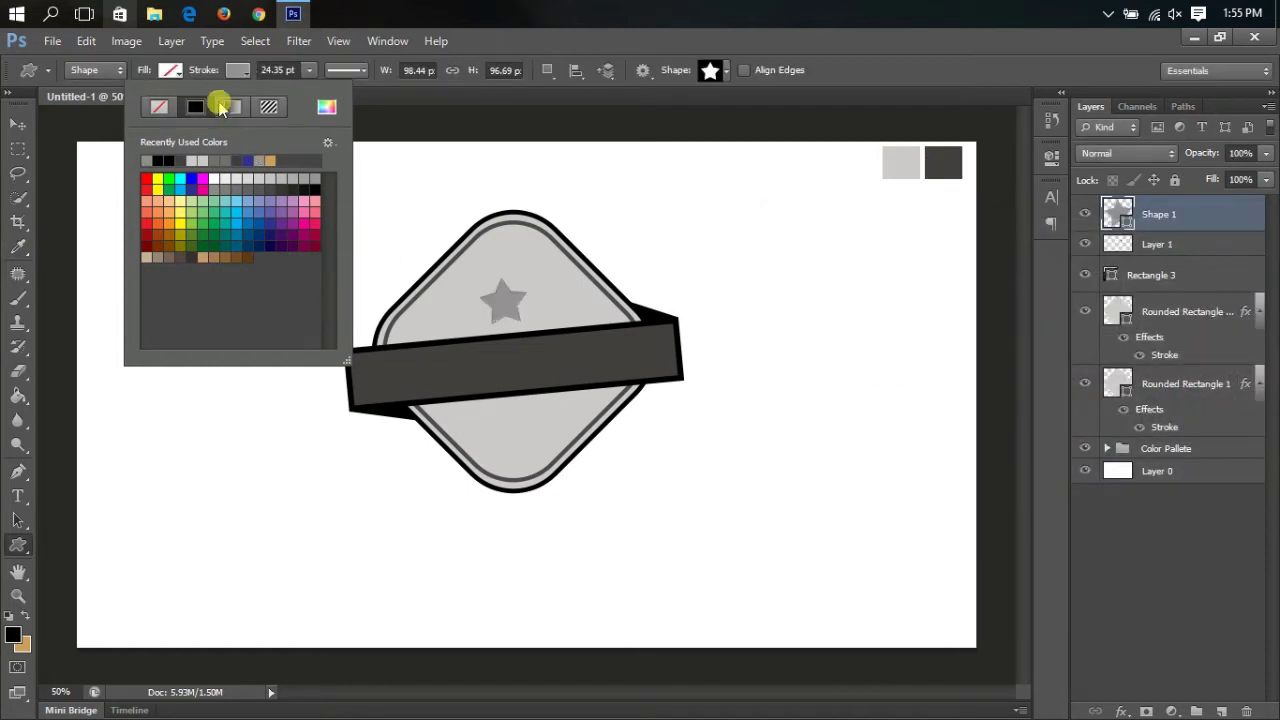
{"action": "left_click", "coordinate": [1090, 523]}
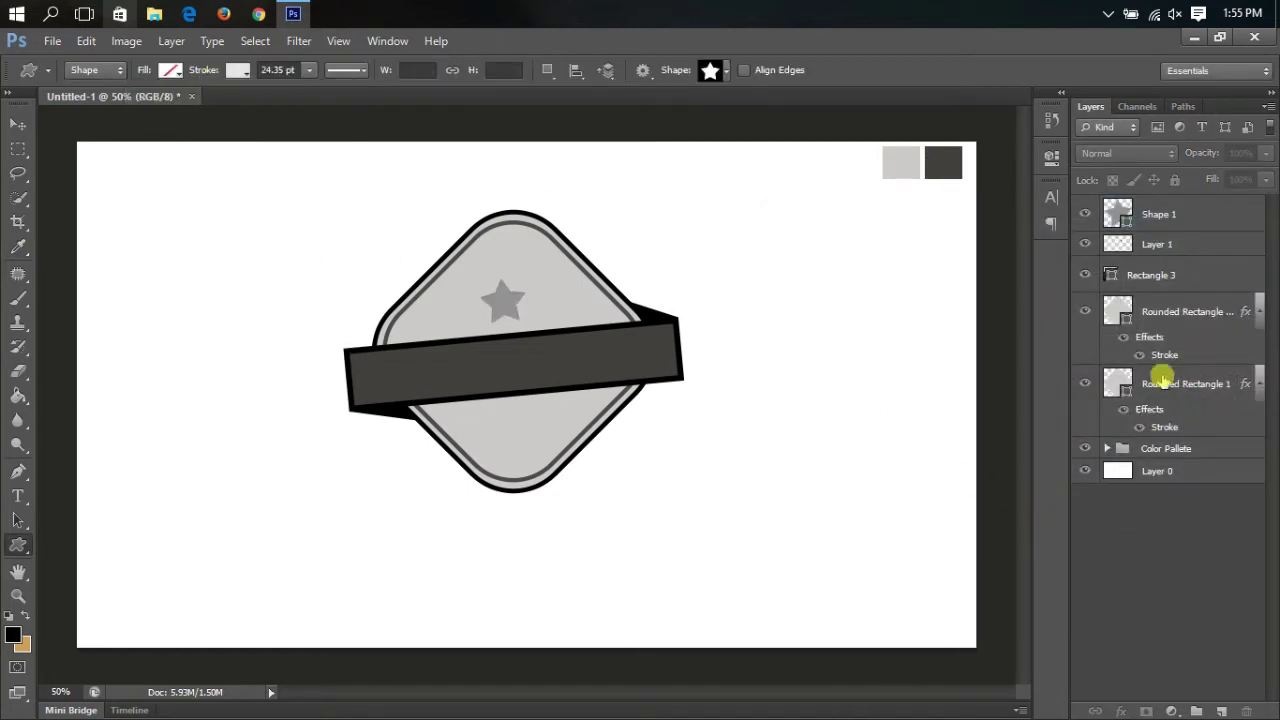
{"action": "left_click", "coordinate": [1178, 205]}
{"action": "right_click", "coordinate": [1178, 205]}
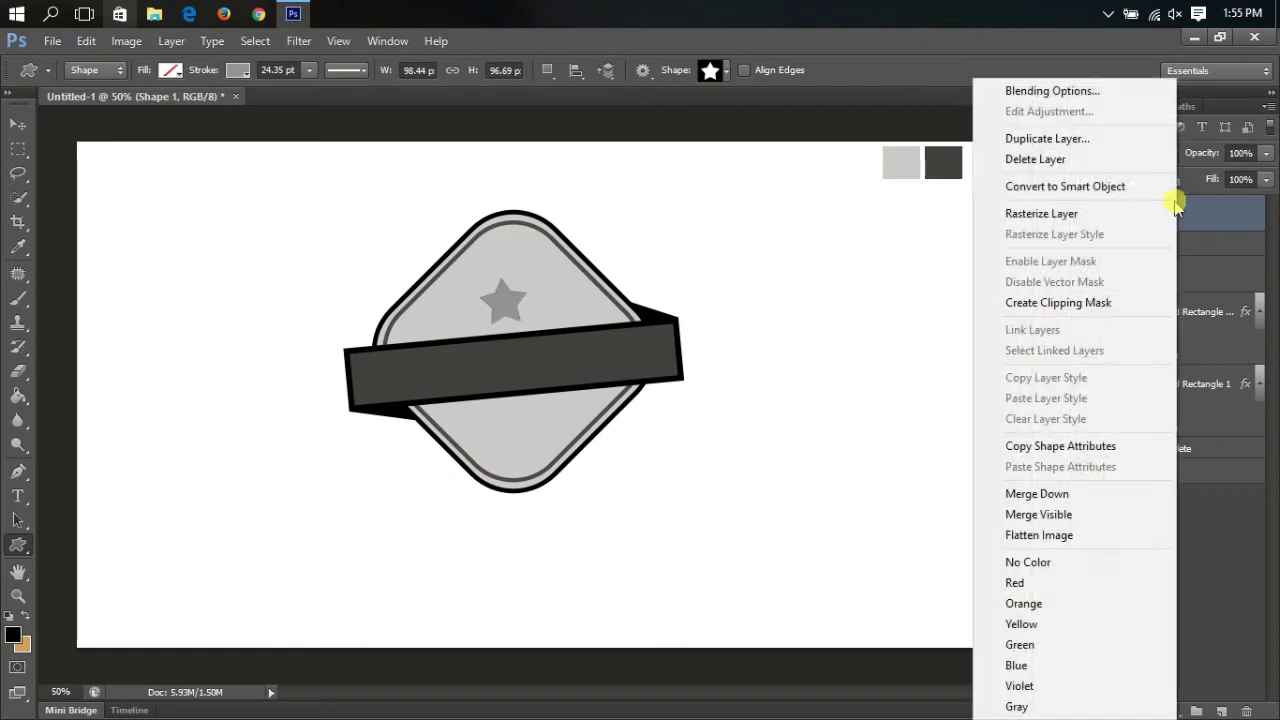
Step: Duplicate Shape 1, shrink the copy to about three quarters, and move it right of the big star
{"action": "left_click", "coordinate": [1086, 135]}
{"action": "left_click", "coordinate": [812, 210]}
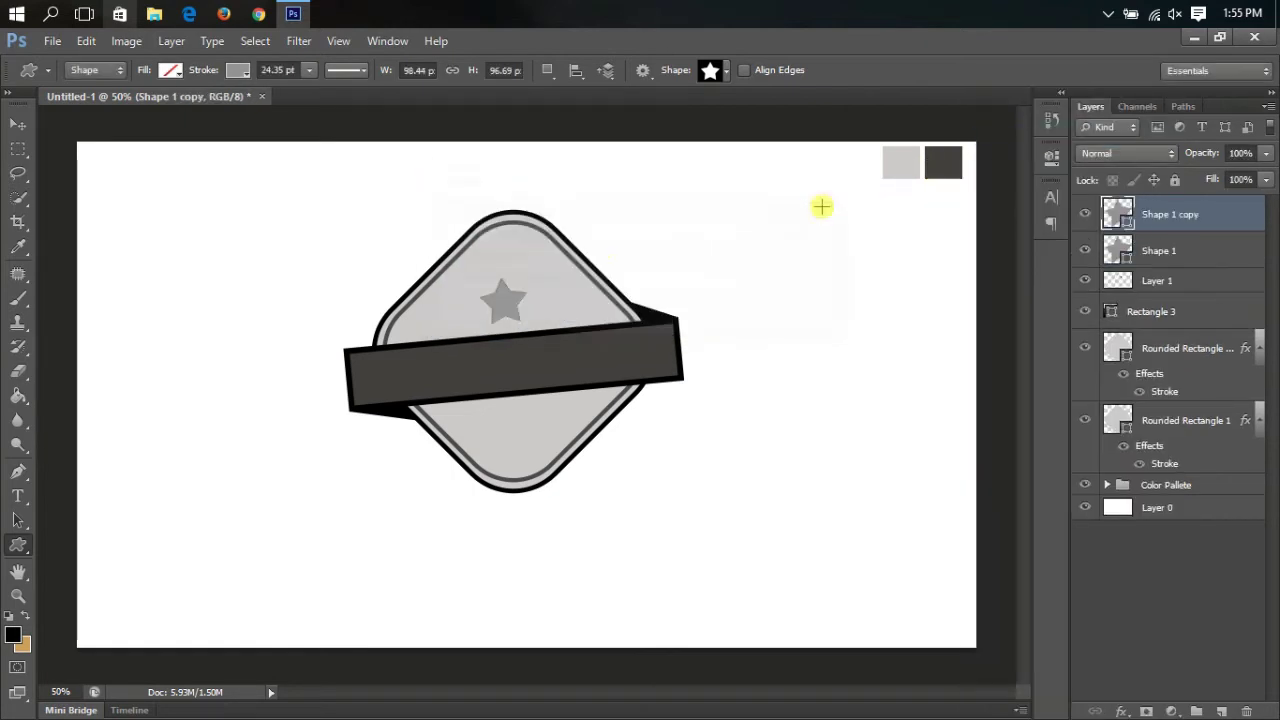
{"action": "left_click", "coordinate": [86, 41]}
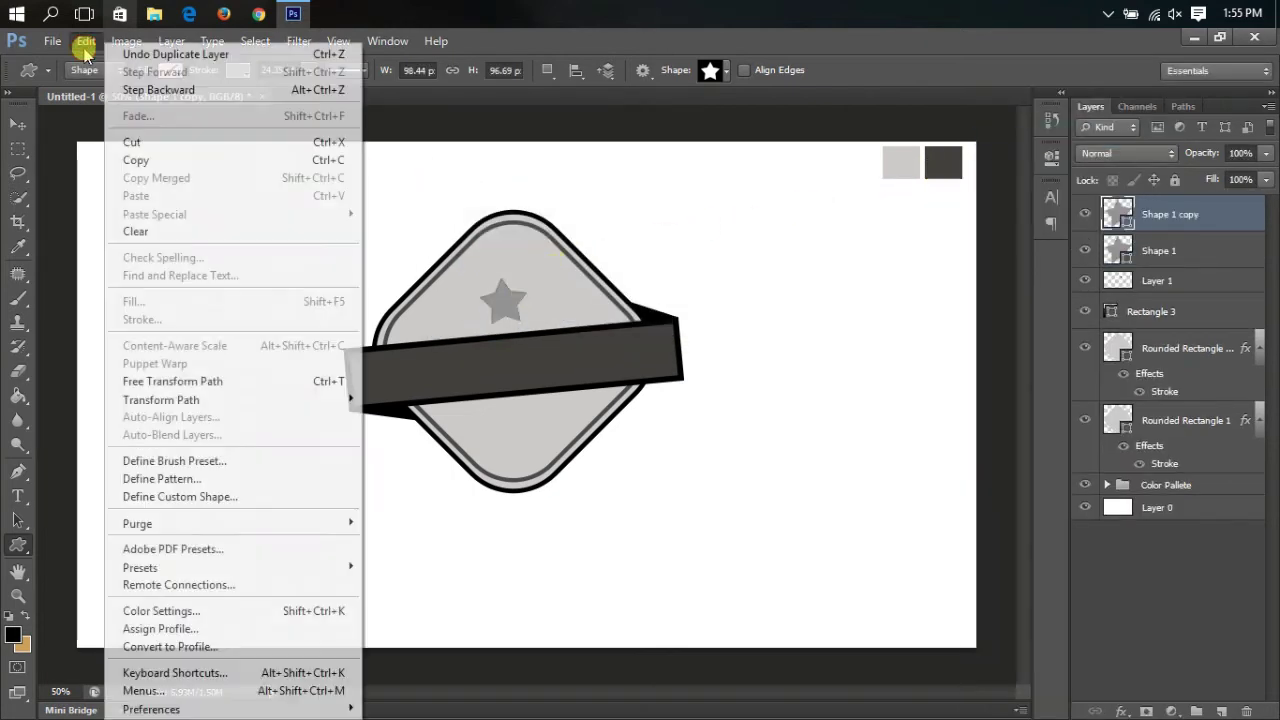
{"action": "left_click", "coordinate": [170, 381]}
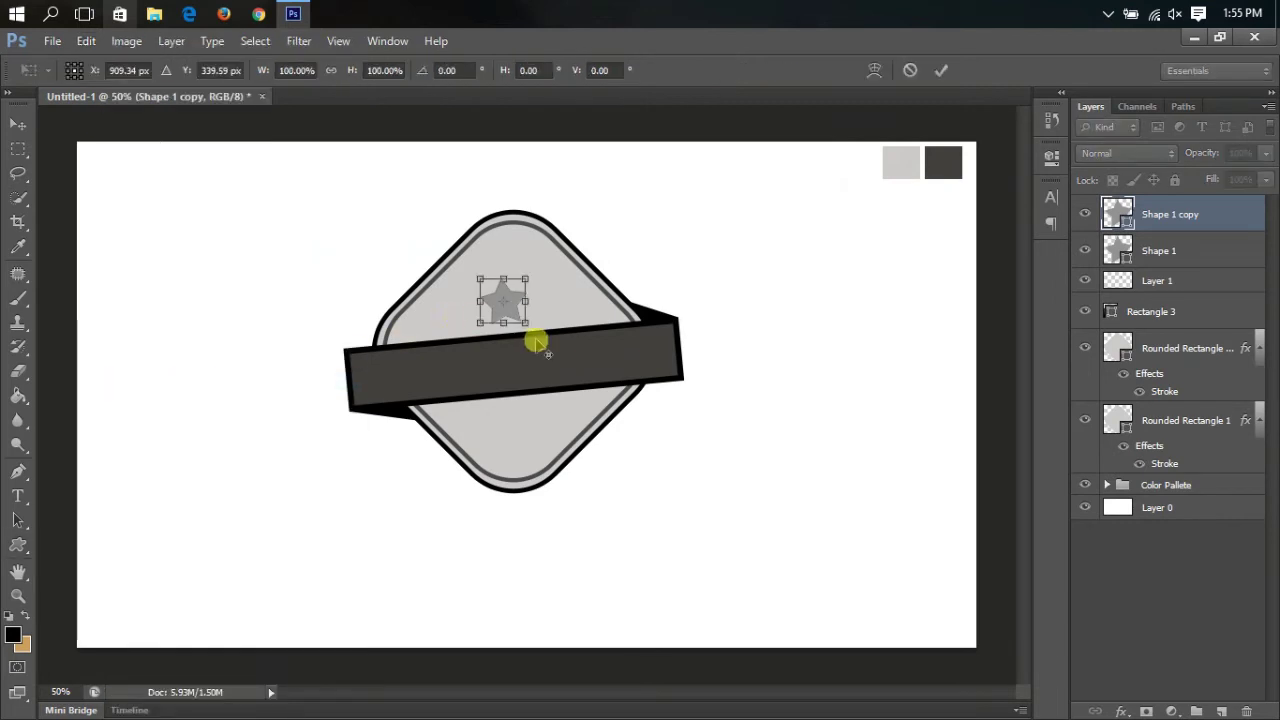
{"action": "left_click_drag", "start_coordinate": [524, 322], "coordinate": [518, 319]}
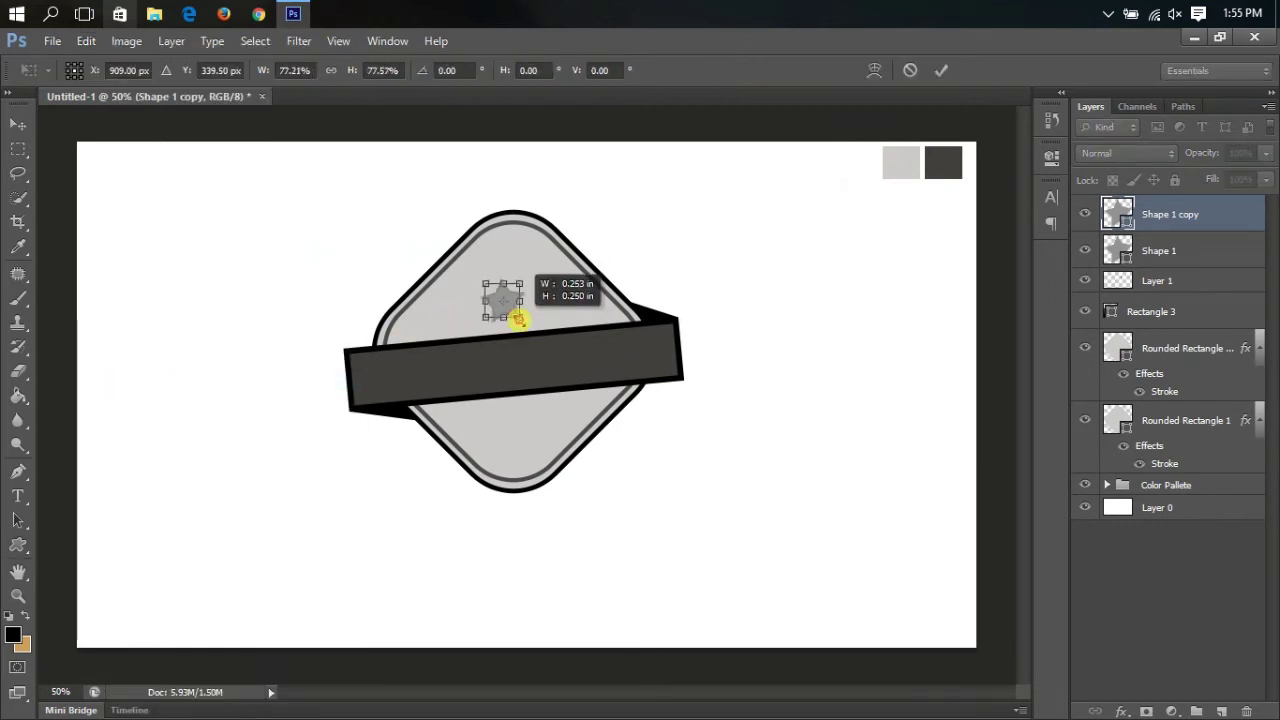
{"action": "key", "text": "Return"}
{"action": "left_click", "coordinate": [18, 125]}
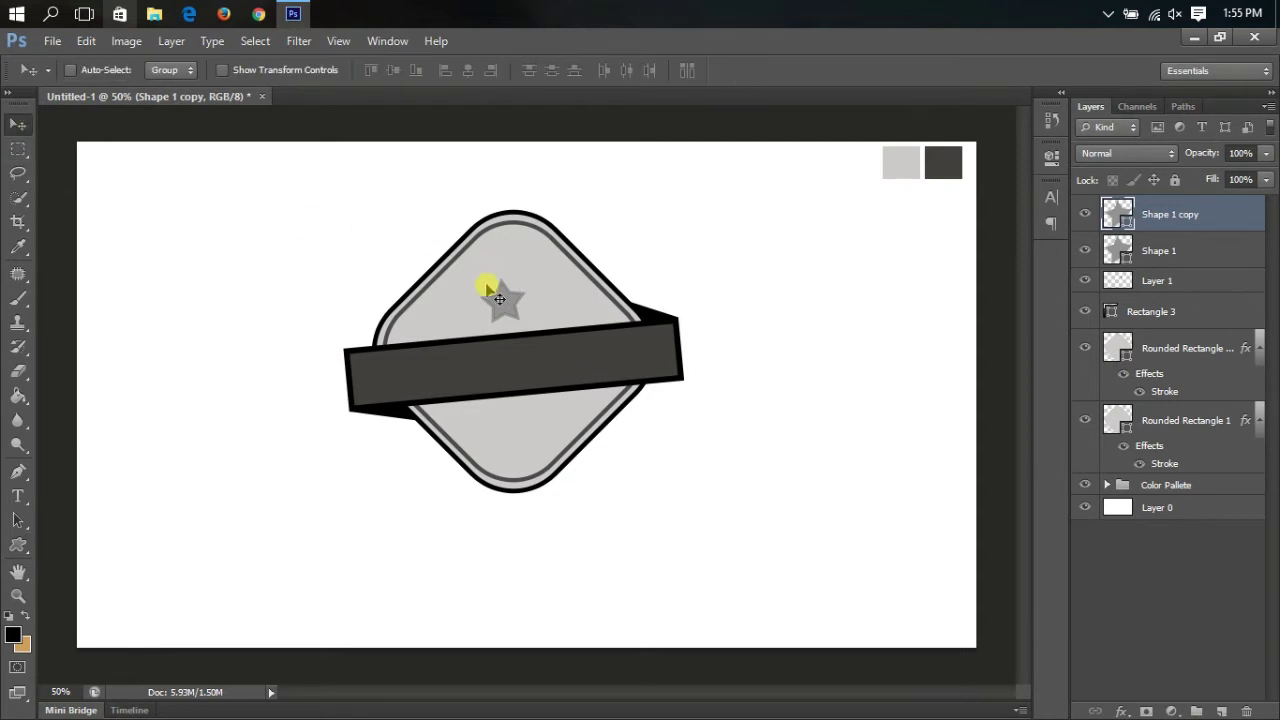
{"action": "left_click_drag", "start_coordinate": [519, 313], "coordinate": [558, 318]}
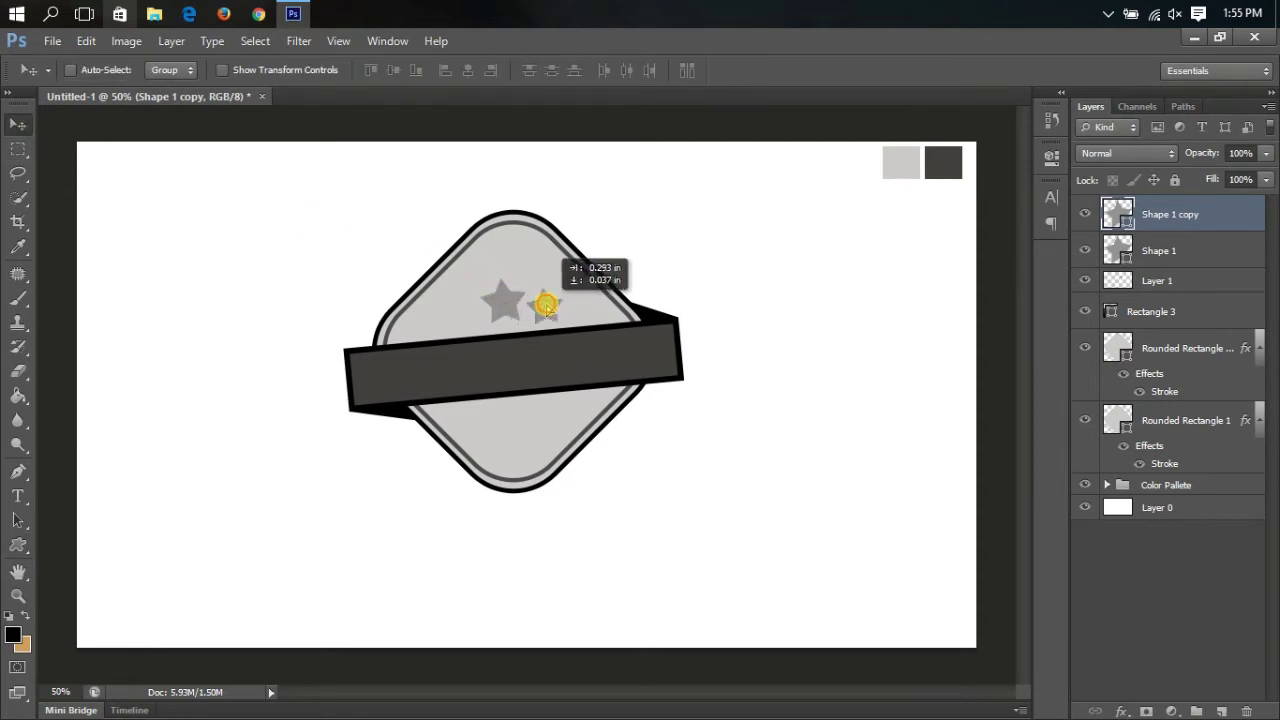
Step: Shrink the right star a little more and duplicate it as a third star on the left
{"action": "key", "text": "ctrl+t"}
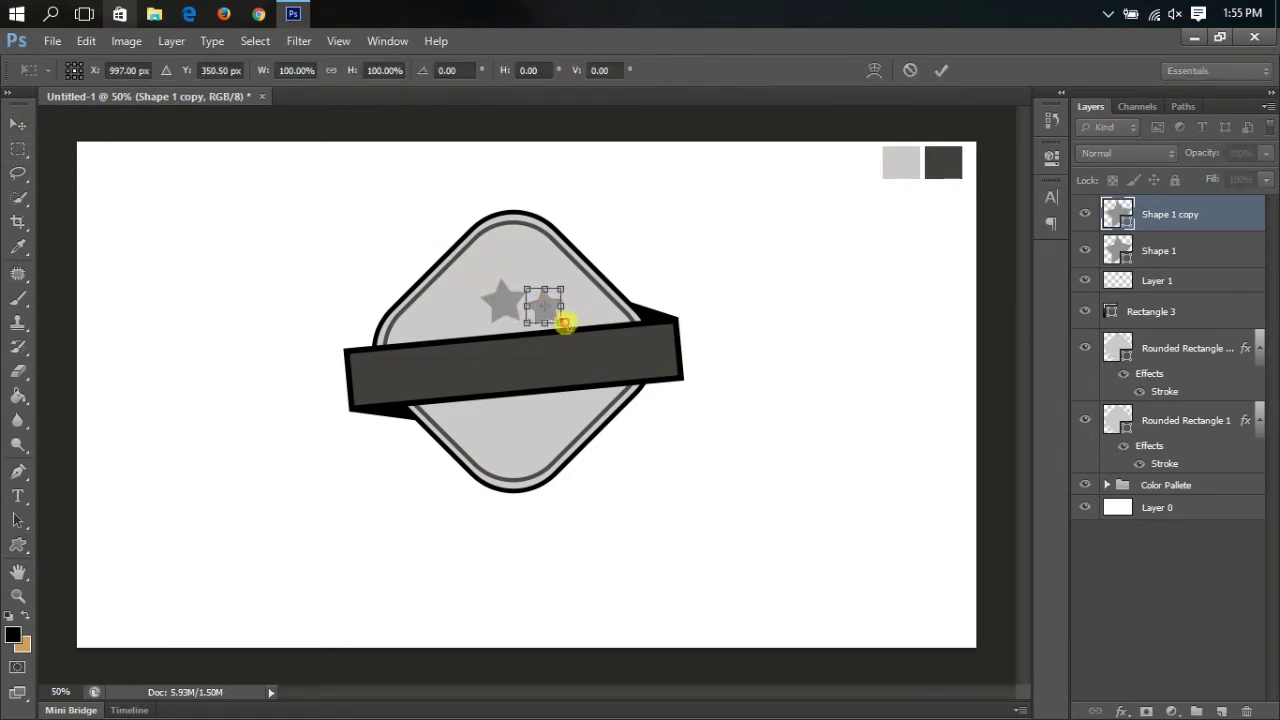
{"action": "left_click_drag", "start_coordinate": [565, 322], "coordinate": [558, 316]}
{"action": "key", "text": "Return"}
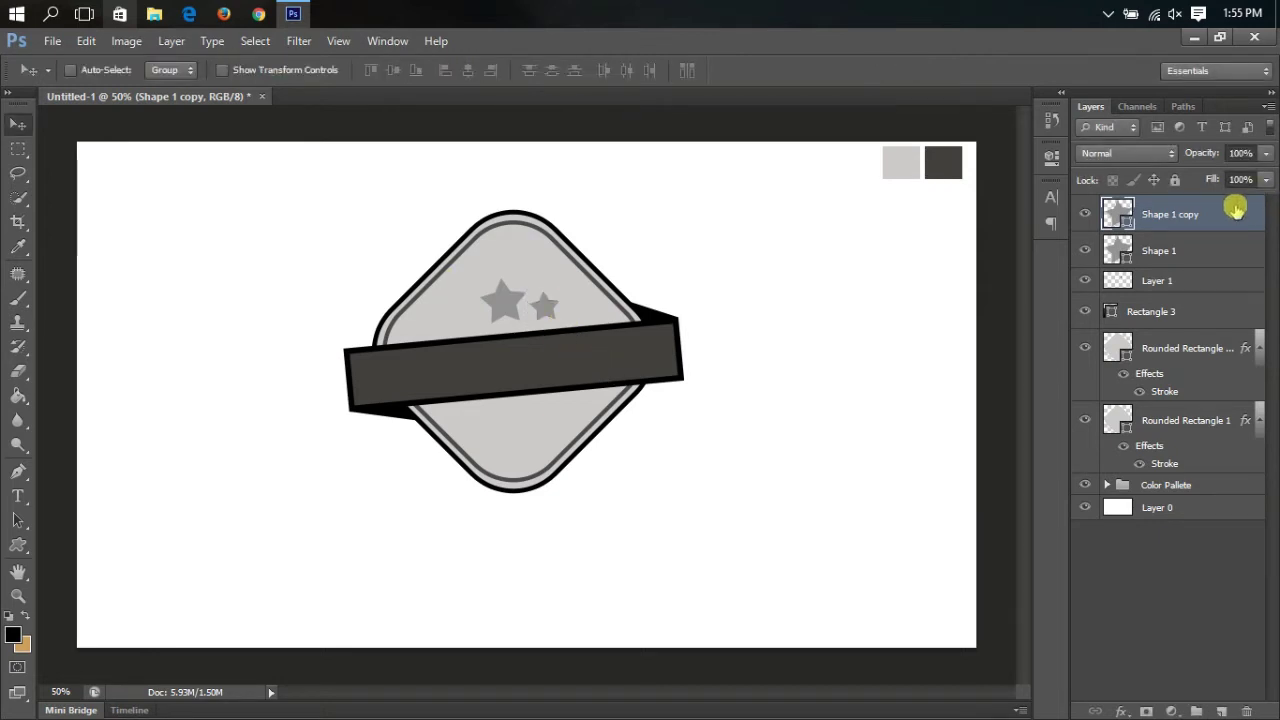
{"action": "right_click", "coordinate": [1234, 212]}
{"action": "left_click", "coordinate": [1177, 131]}
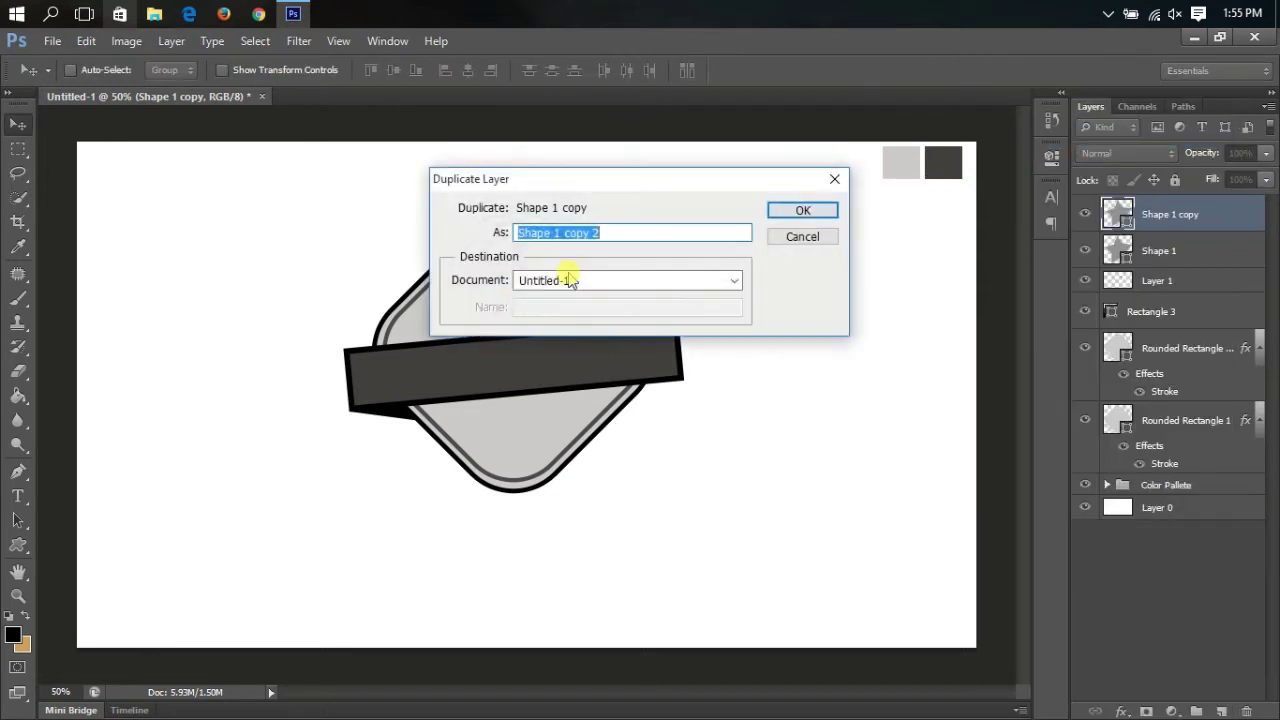
{"action": "left_click", "coordinate": [833, 218]}
{"action": "left_click_drag", "start_coordinate": [557, 314], "coordinate": [479, 320]}
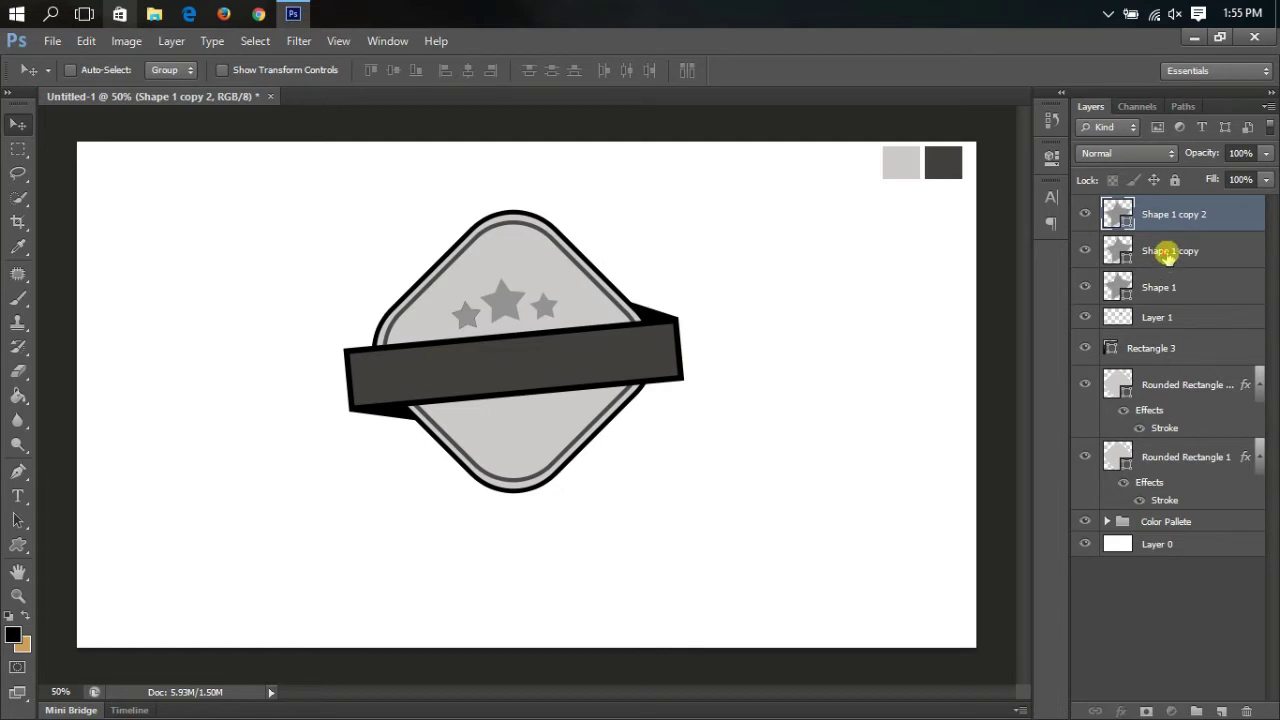
Step: Merge the three star layers, rasterize them, and rename the layer 'Stars'
{"action": "left_click", "coordinate": [1167, 258]}
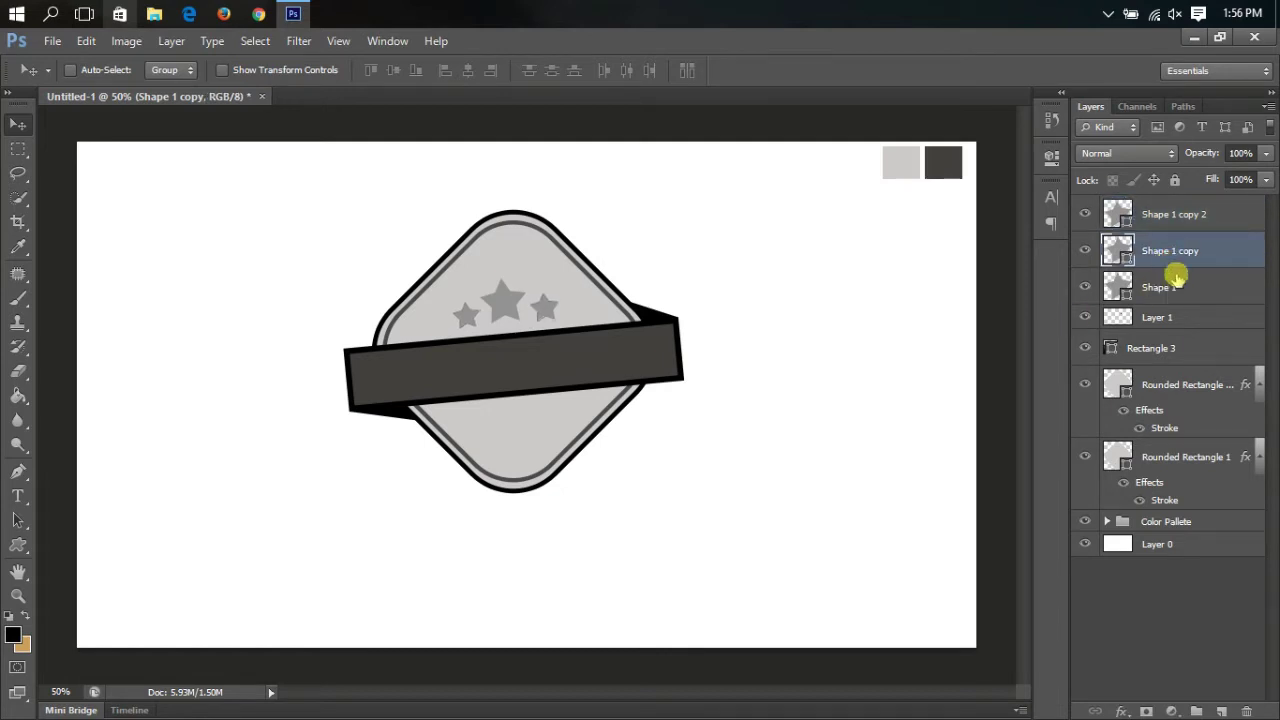
{"action": "left_click", "coordinate": [1175, 288], "text": "shift"}
{"action": "left_click", "coordinate": [1168, 215], "text": "shift"}
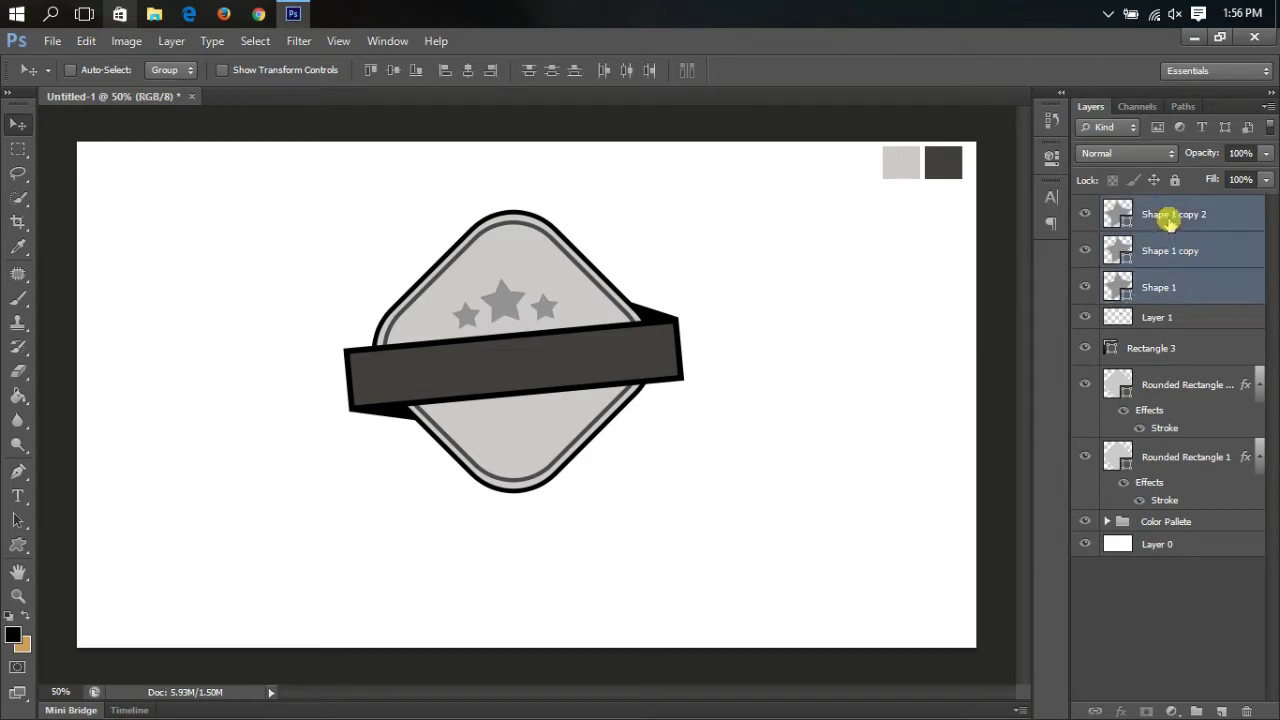
{"action": "right_click", "coordinate": [1165, 222]}
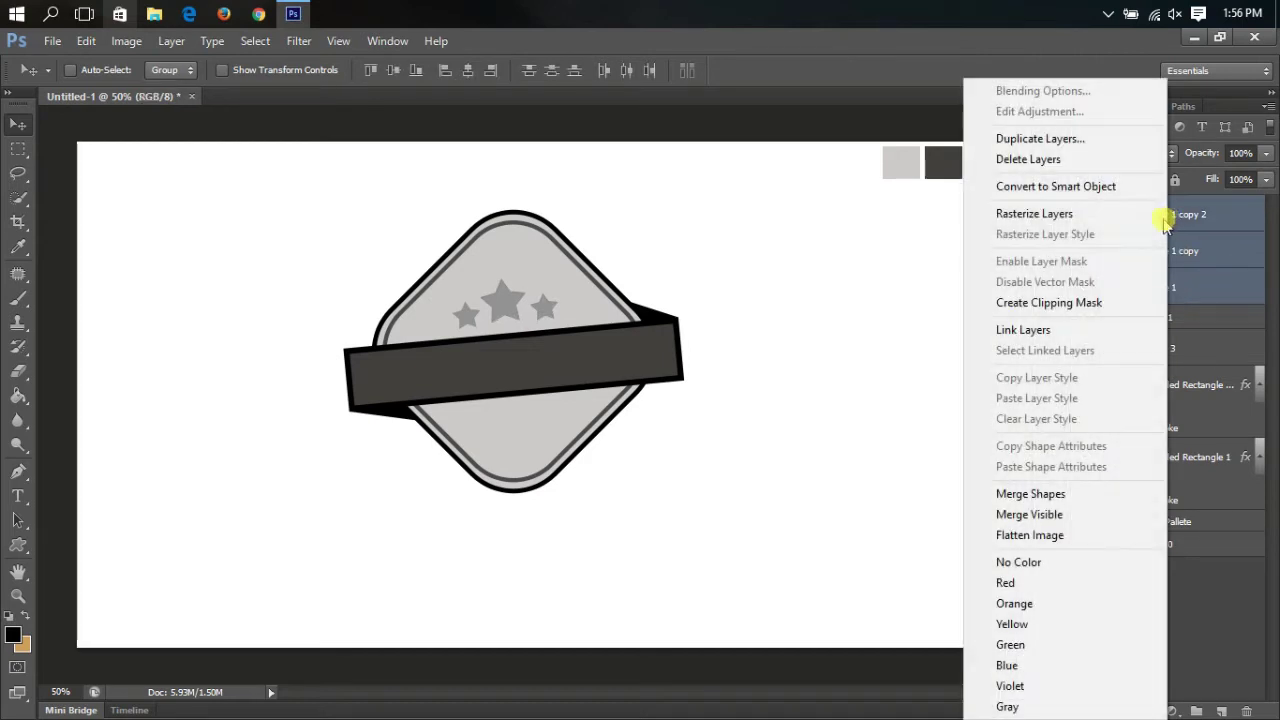
{"action": "left_click", "coordinate": [1045, 494]}
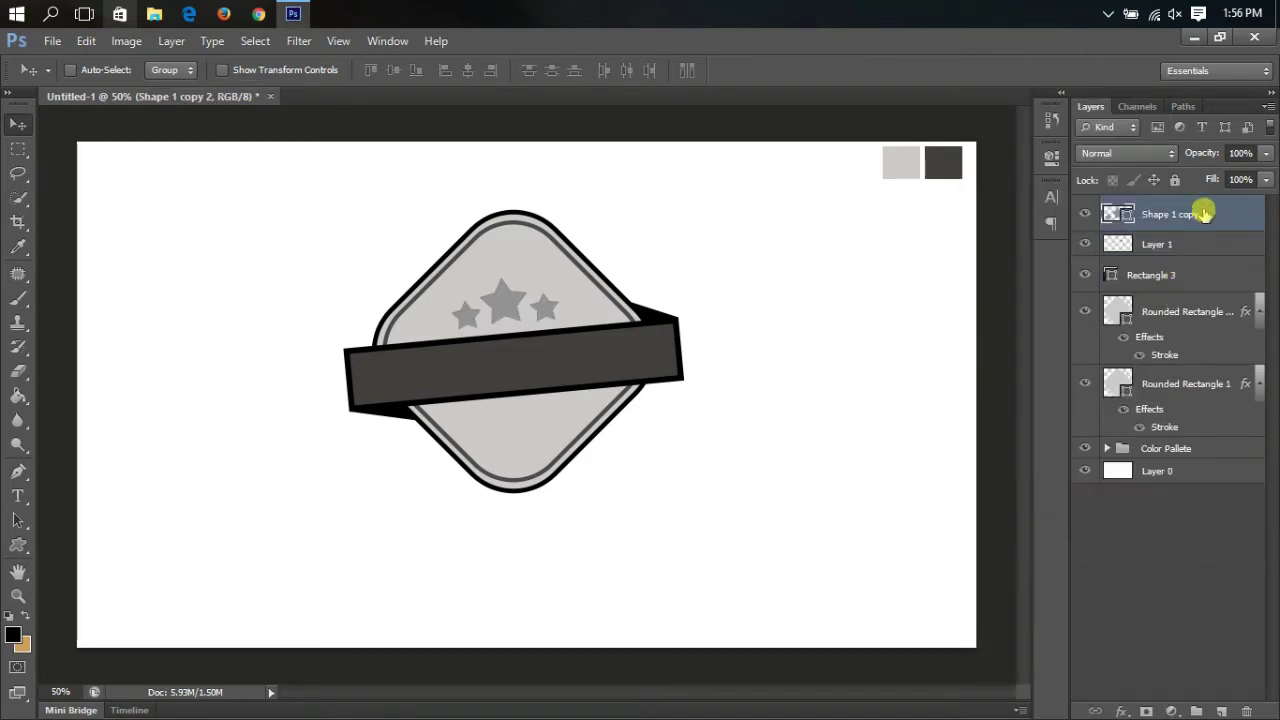
{"action": "right_click", "coordinate": [1204, 213]}
{"action": "left_click", "coordinate": [1140, 210]}
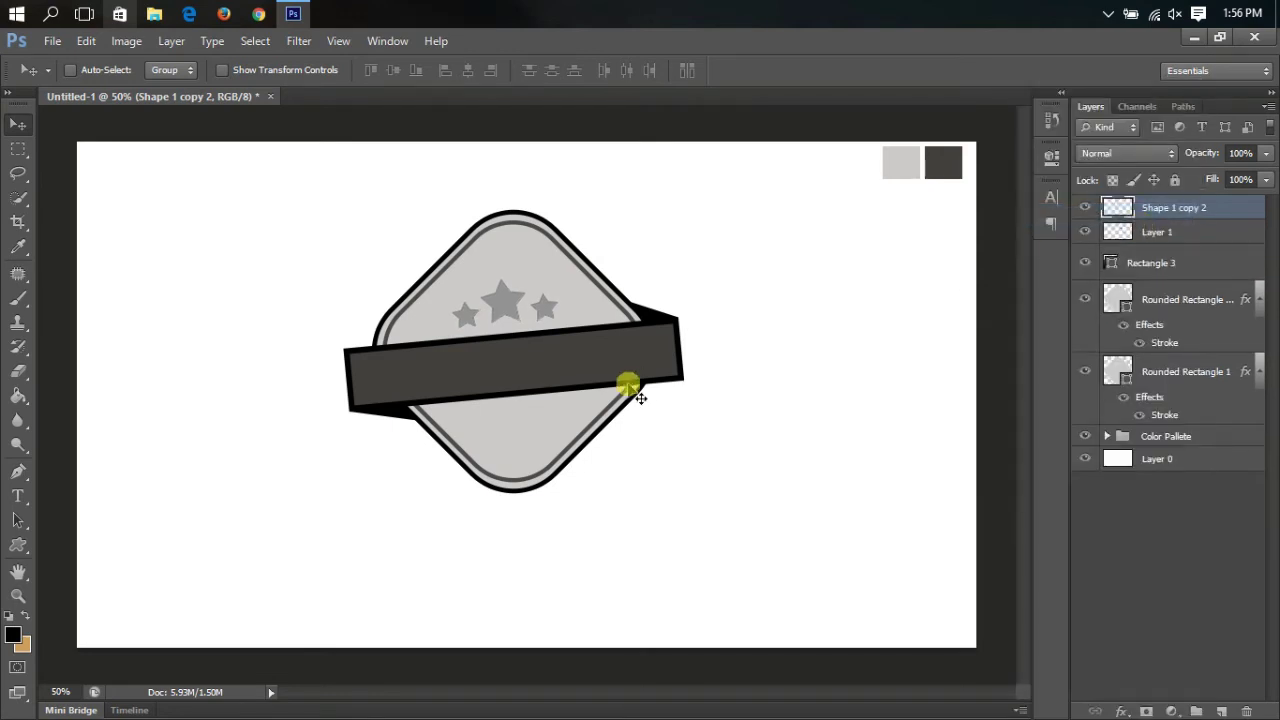
{"action": "double_click", "coordinate": [1186, 207]}
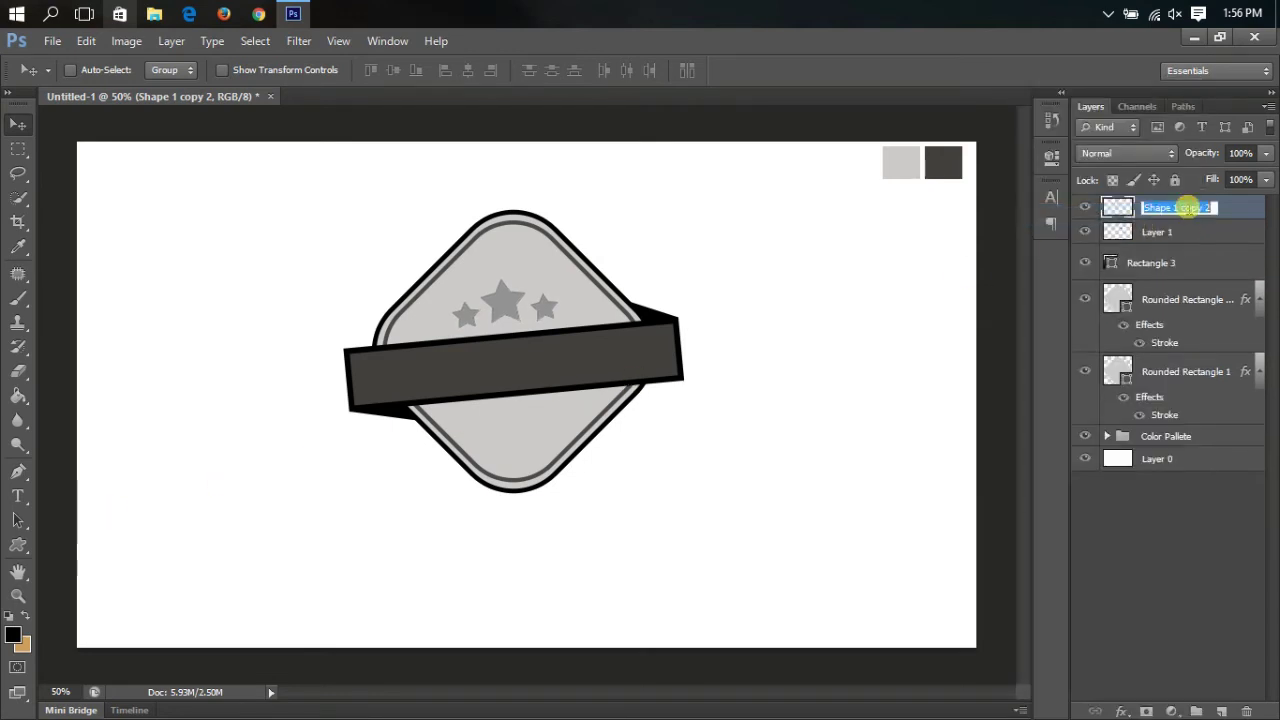
{"action": "type", "text": "Sta"}
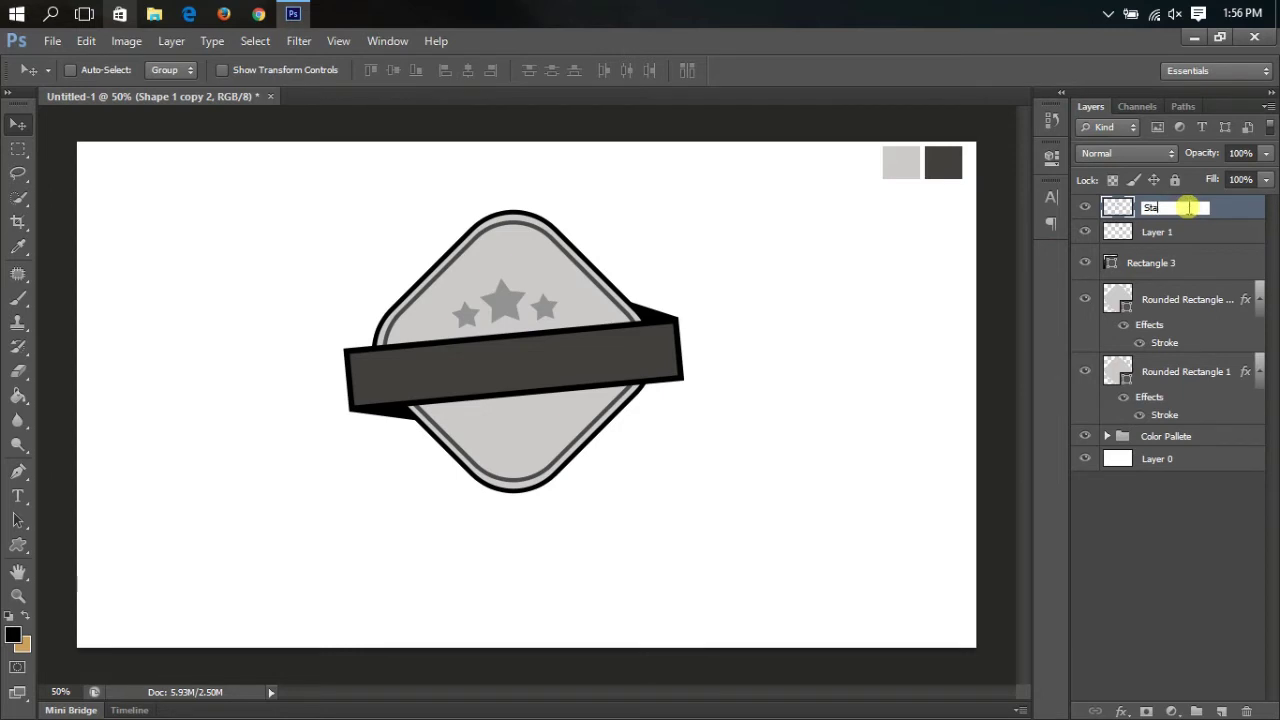
{"action": "type", "text": "rs"}
{"action": "key", "text": "Return"}
Step: Draw a thin rounded-rectangle bar across the stars, tilted about -5.5° like the banner
{"action": "left_click", "coordinate": [17, 545]}
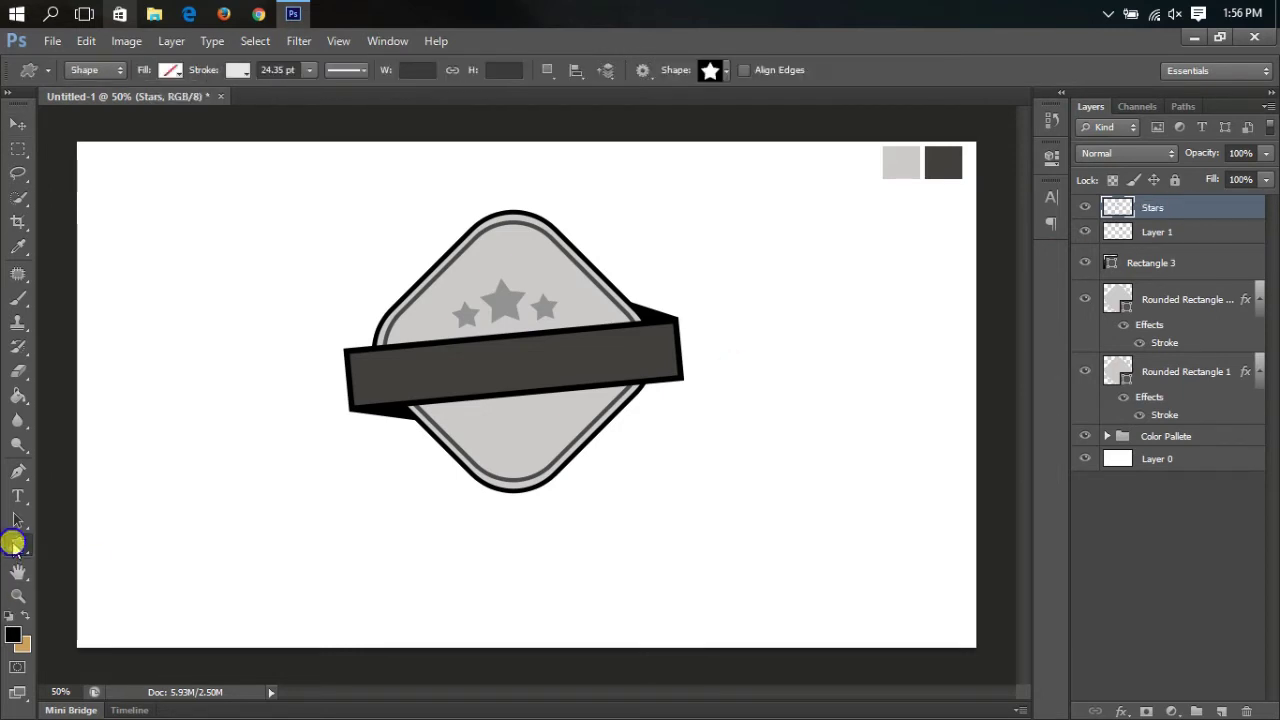
{"action": "left_click", "coordinate": [80, 557]}
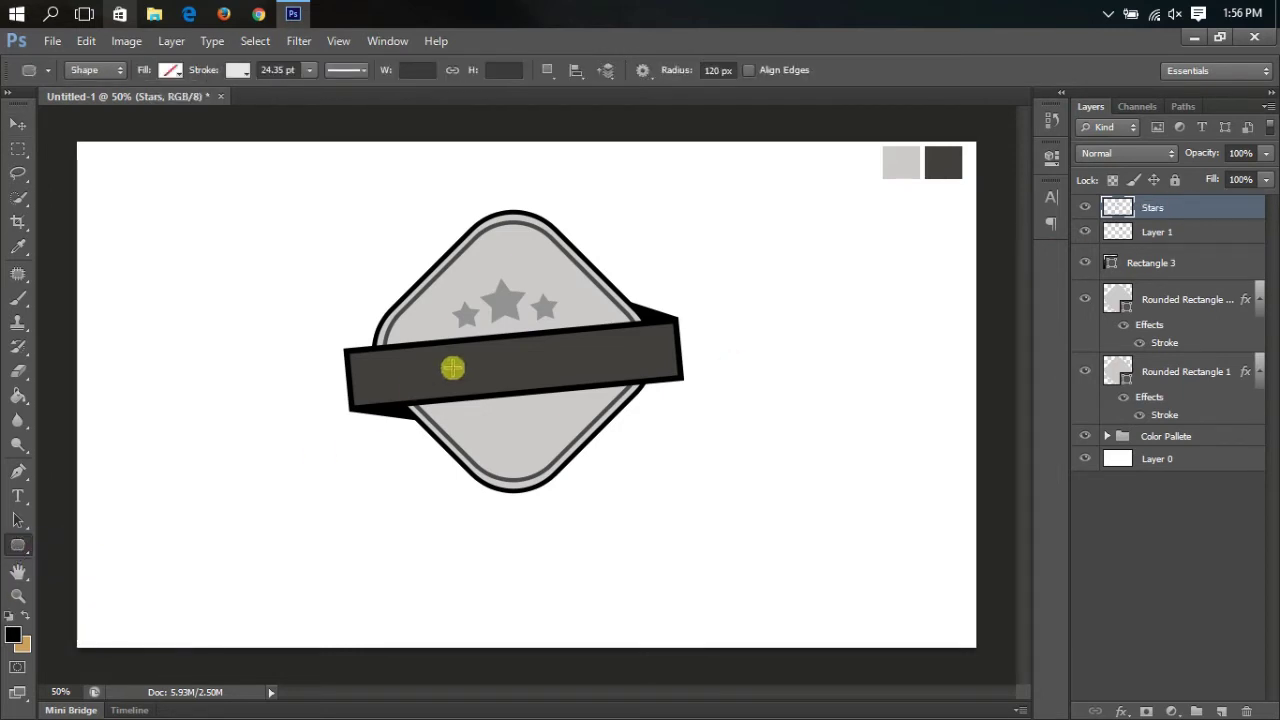
{"action": "left_click_drag", "start_coordinate": [315, 246], "coordinate": [474, 248]}
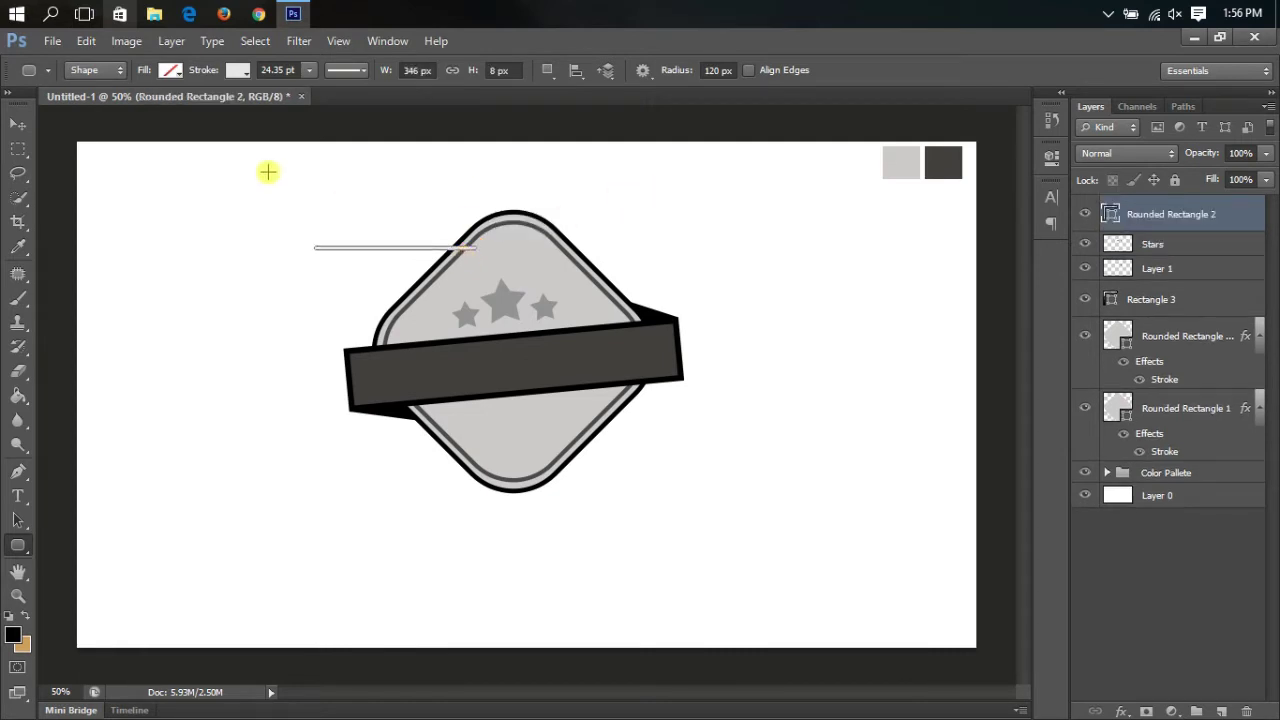
{"action": "left_click", "coordinate": [18, 124]}
{"action": "left_click_drag", "start_coordinate": [363, 251], "coordinate": [473, 308]}
{"action": "key", "text": "ctrl+t"}
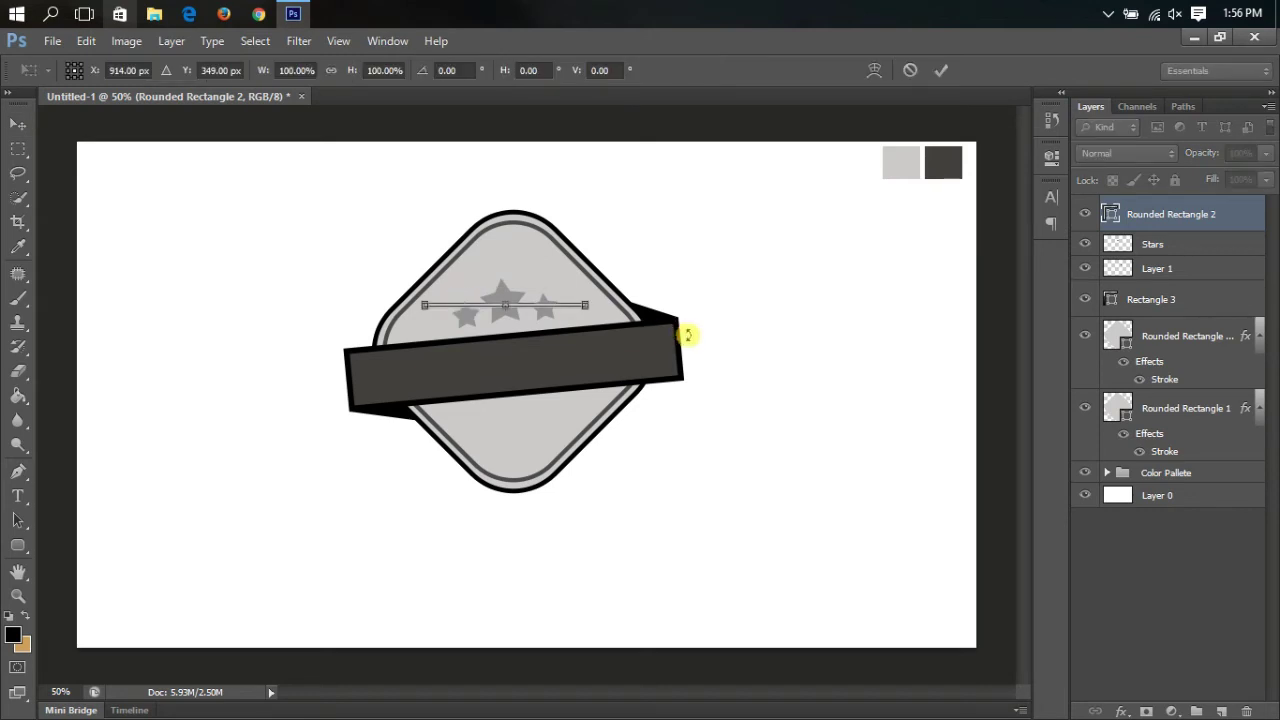
{"action": "left_click_drag", "start_coordinate": [688, 334], "coordinate": [688, 317]}
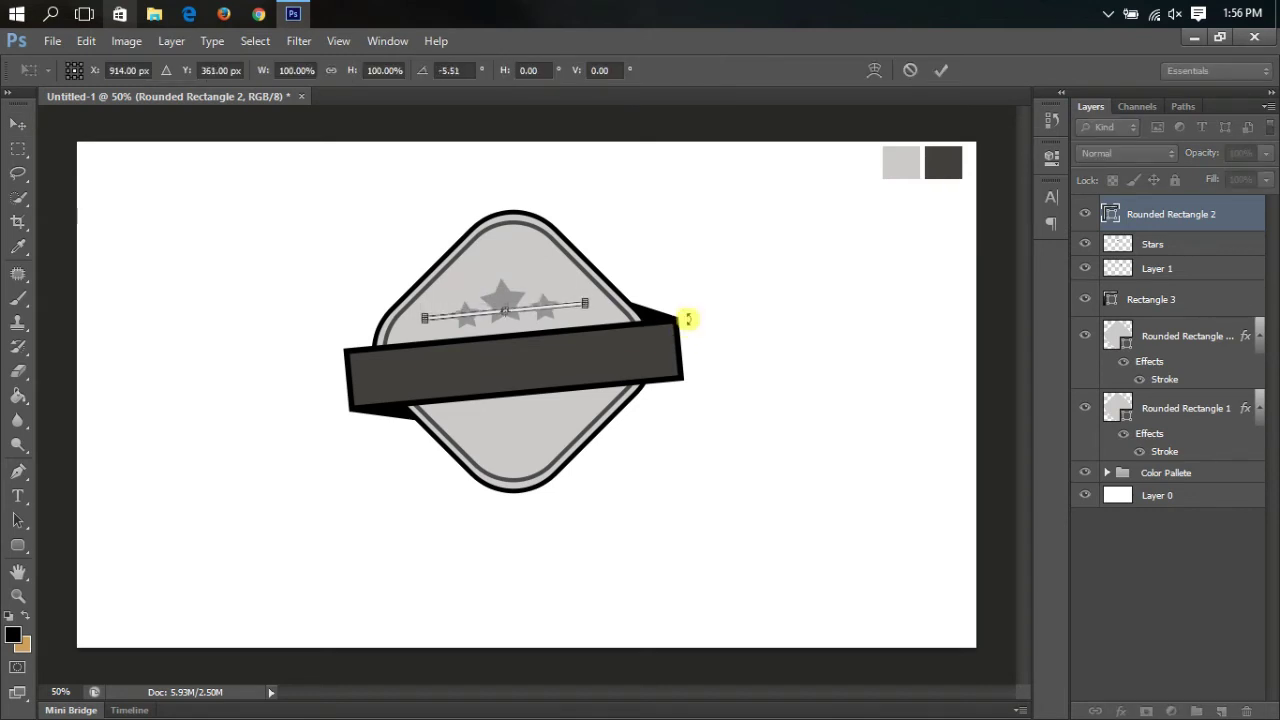
{"action": "key", "text": "Return"}
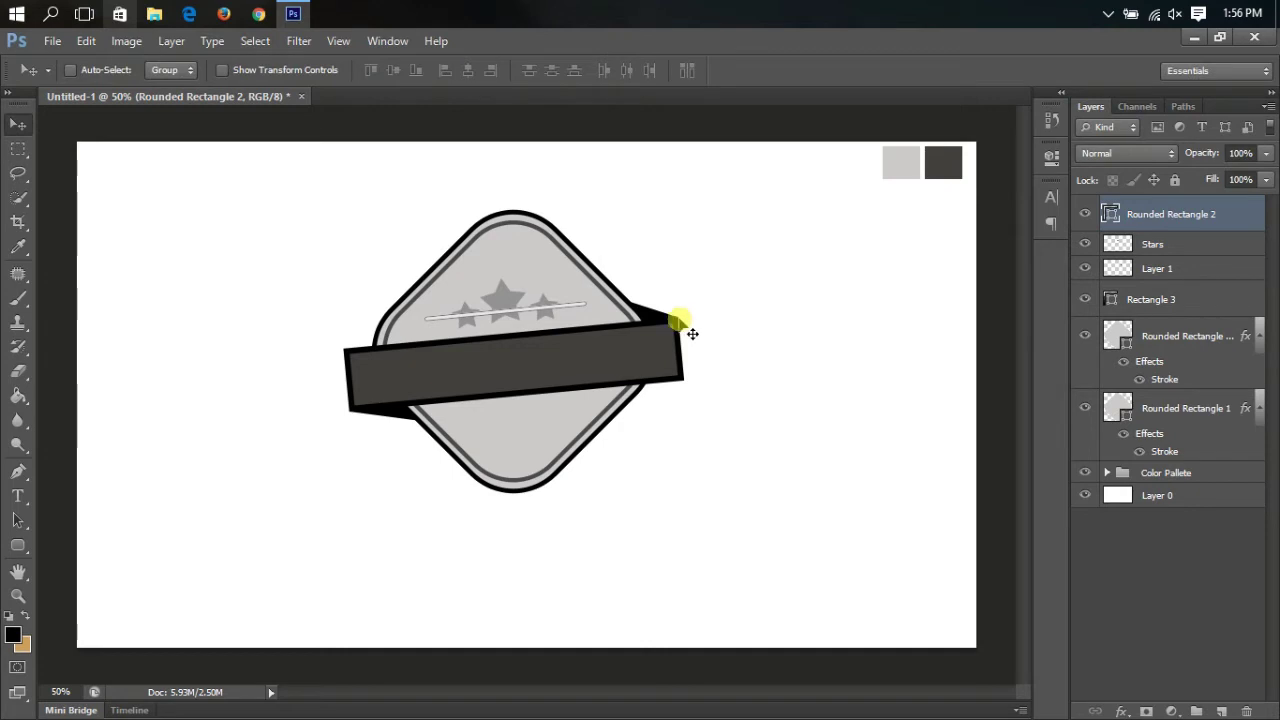
Step: Give the thin bar a grey stroke and rasterize its layer
{"action": "left_click", "coordinate": [1210, 335]}
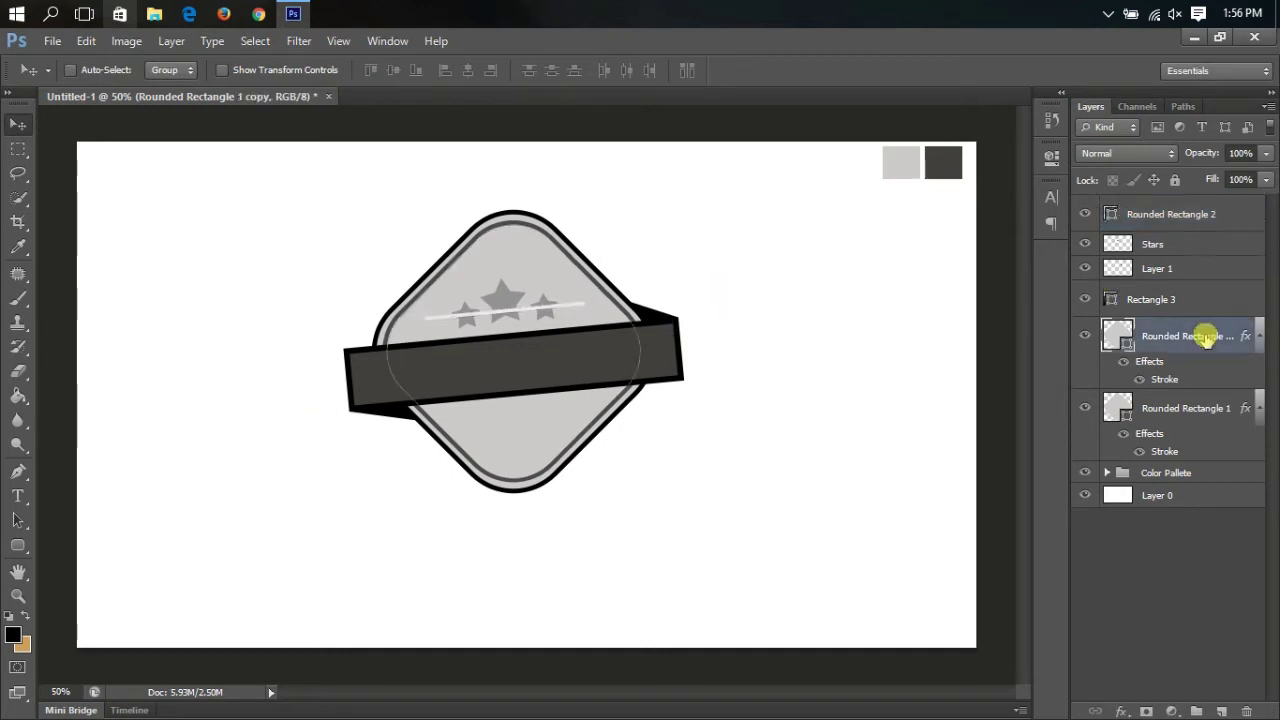
{"action": "left_click", "coordinate": [1194, 214]}
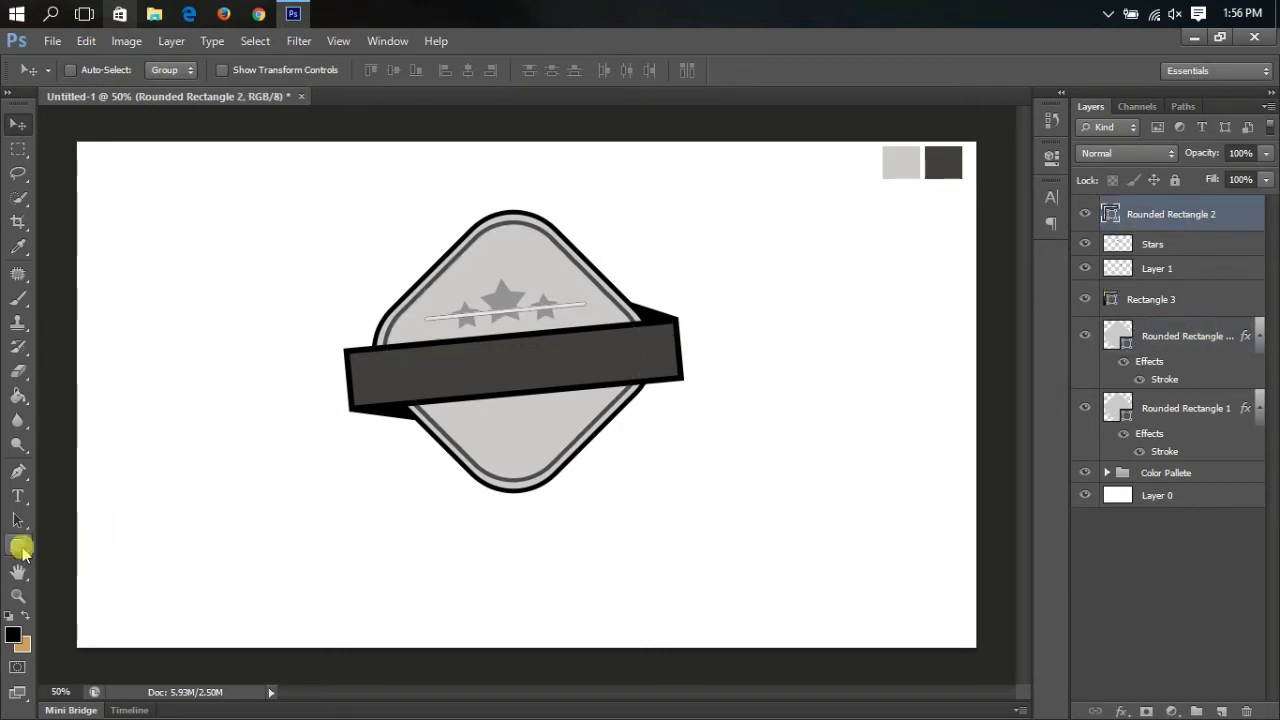
{"action": "left_click", "coordinate": [18, 545]}
{"action": "left_click", "coordinate": [237, 70]}
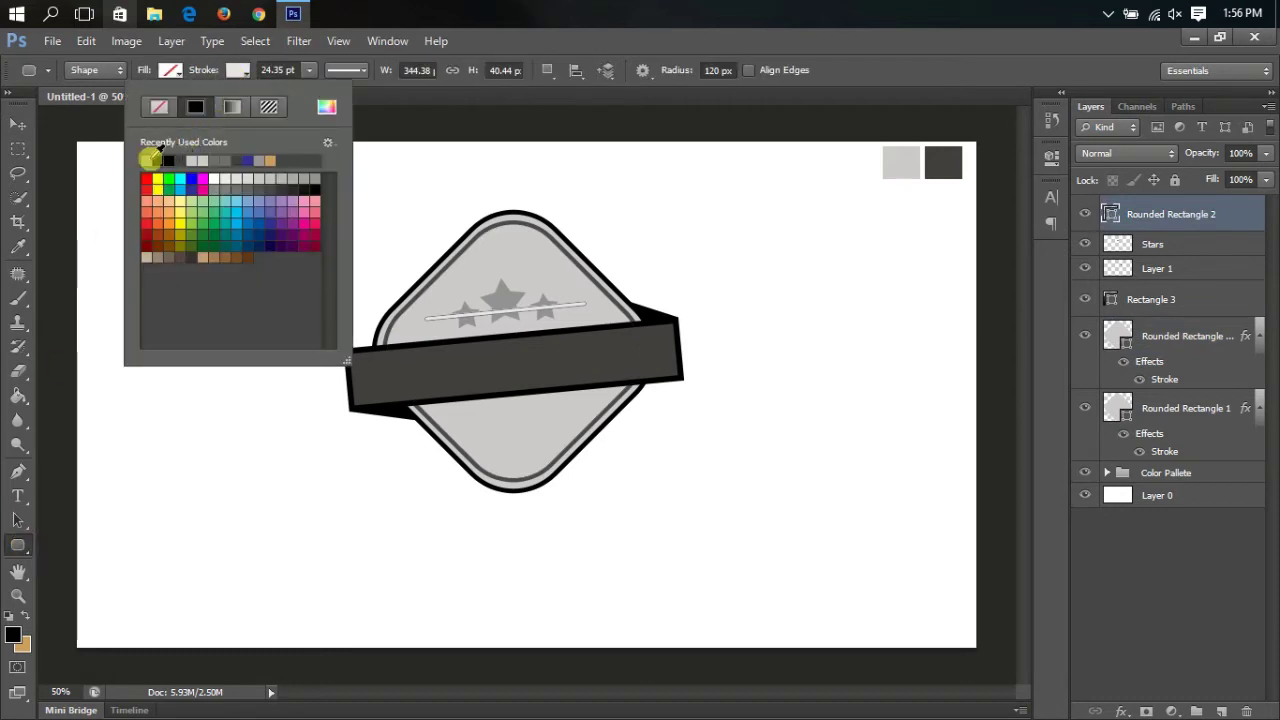
{"action": "left_click", "coordinate": [147, 160]}
{"action": "left_click", "coordinate": [1200, 563]}
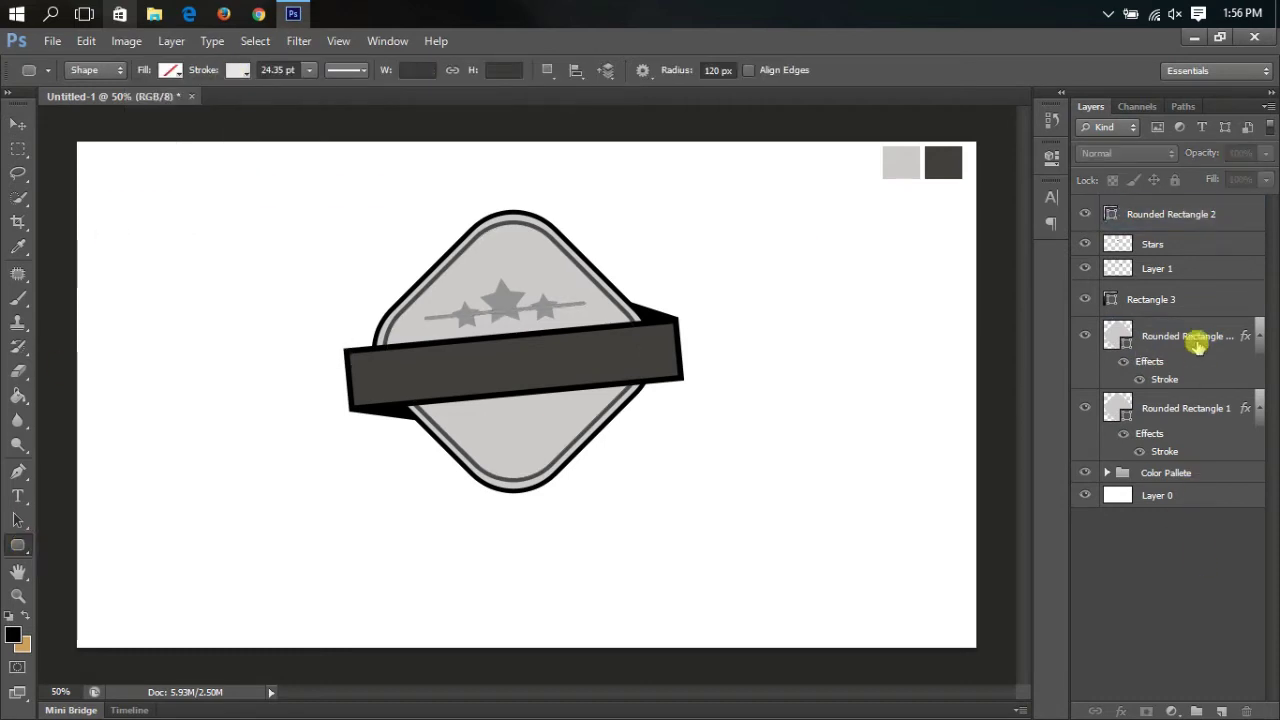
{"action": "right_click", "coordinate": [1190, 212]}
{"action": "left_click", "coordinate": [1078, 215]}
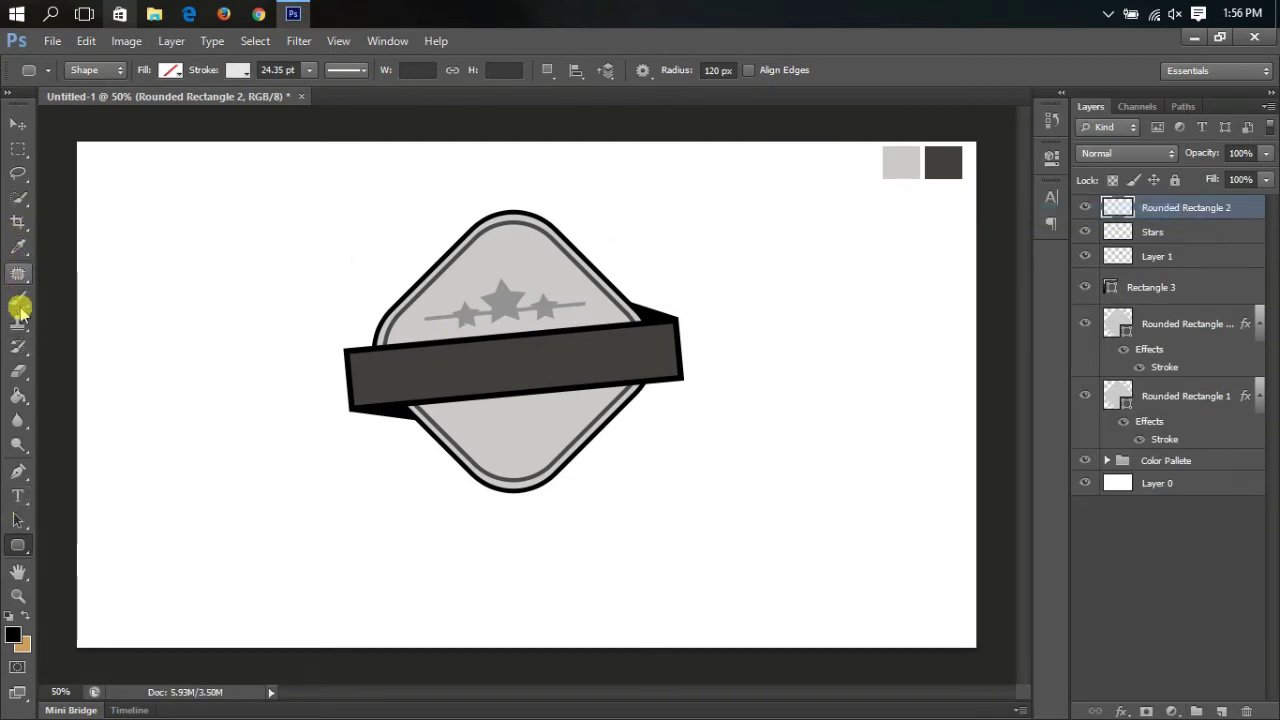
Step: Erase the line around the stars with an 80 px eraser
{"action": "left_click", "coordinate": [20, 370]}
{"action": "left_click", "coordinate": [80, 70]}
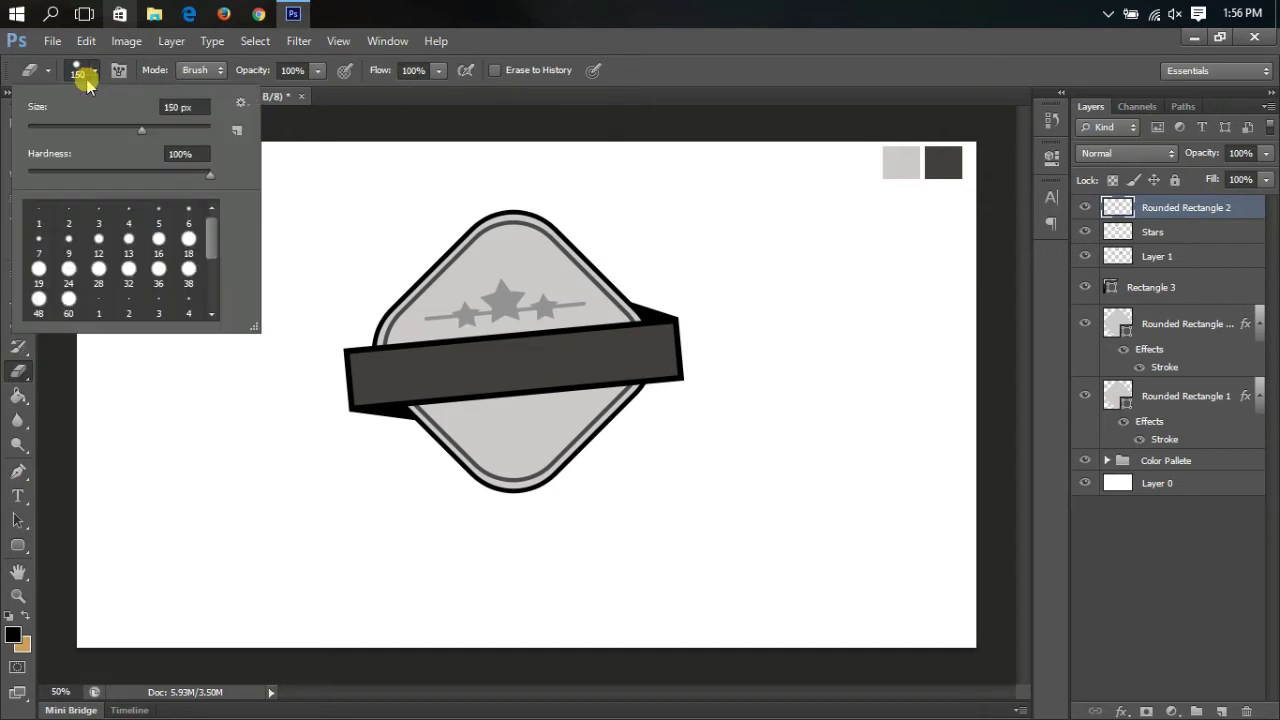
{"action": "left_click", "coordinate": [663, 63]}
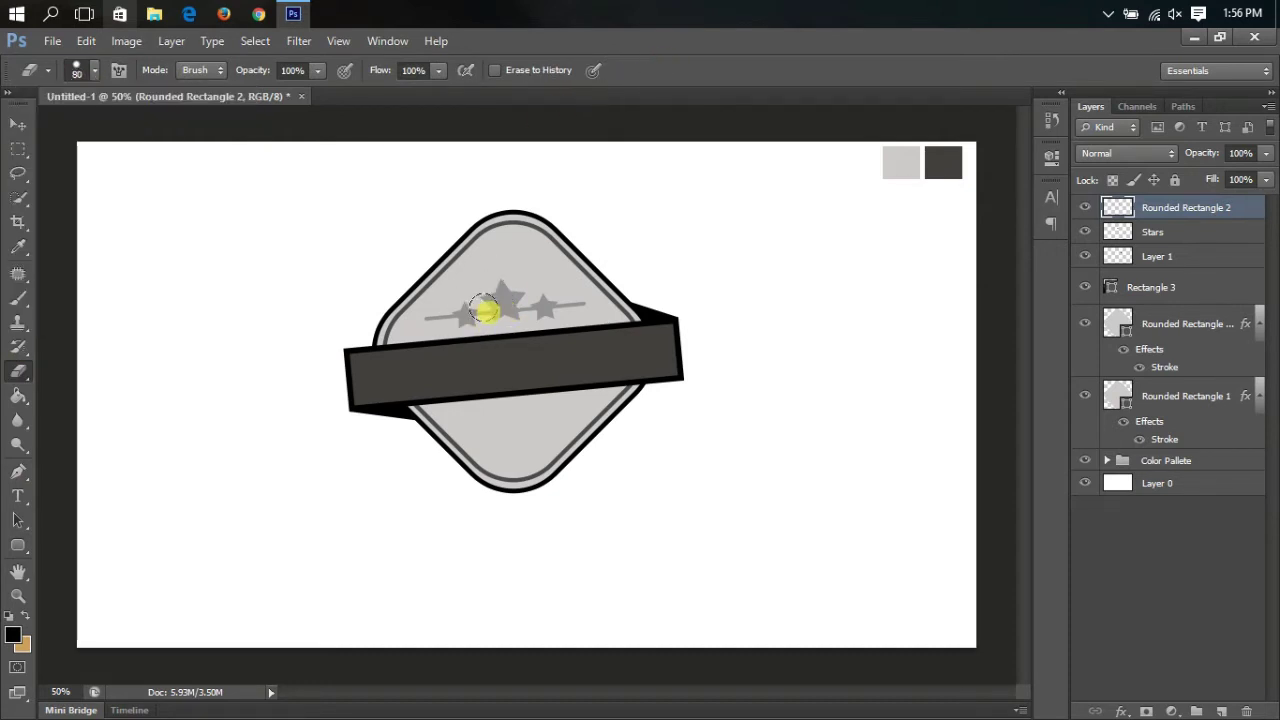
{"action": "left_click_drag", "start_coordinate": [485, 310], "coordinate": [466, 313]}
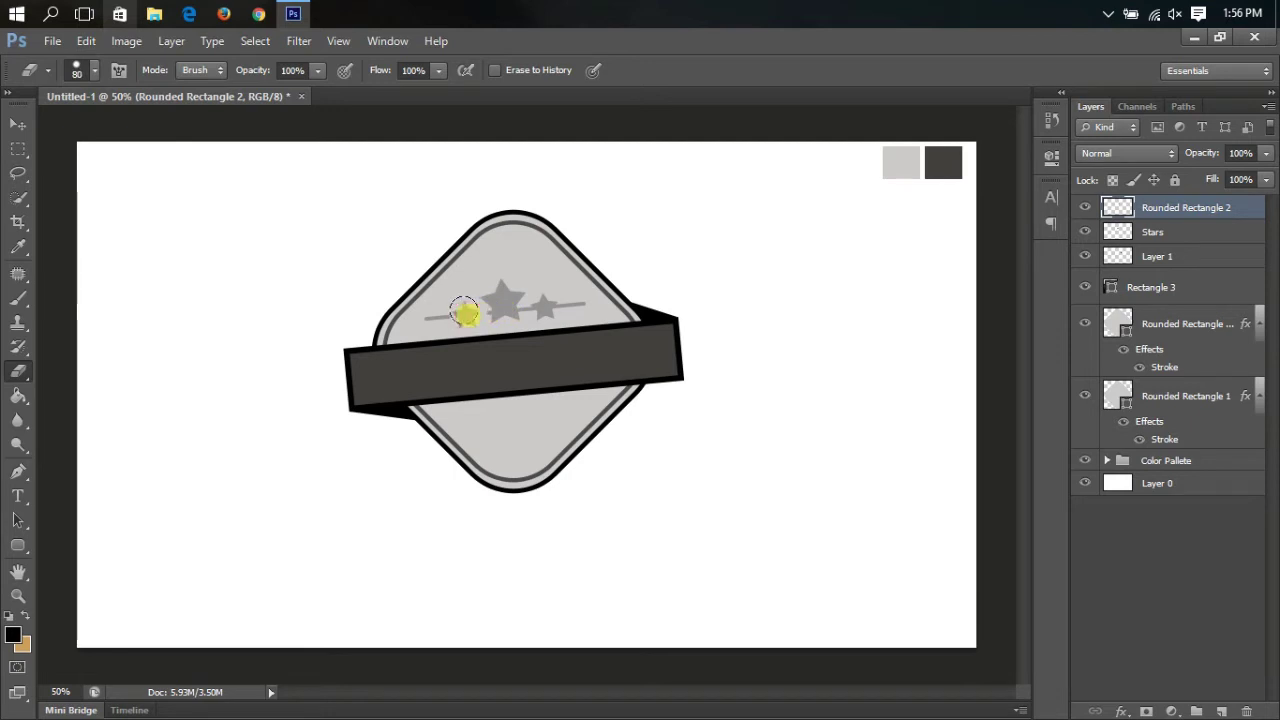
{"action": "left_click_drag", "start_coordinate": [495, 307], "coordinate": [527, 303]}
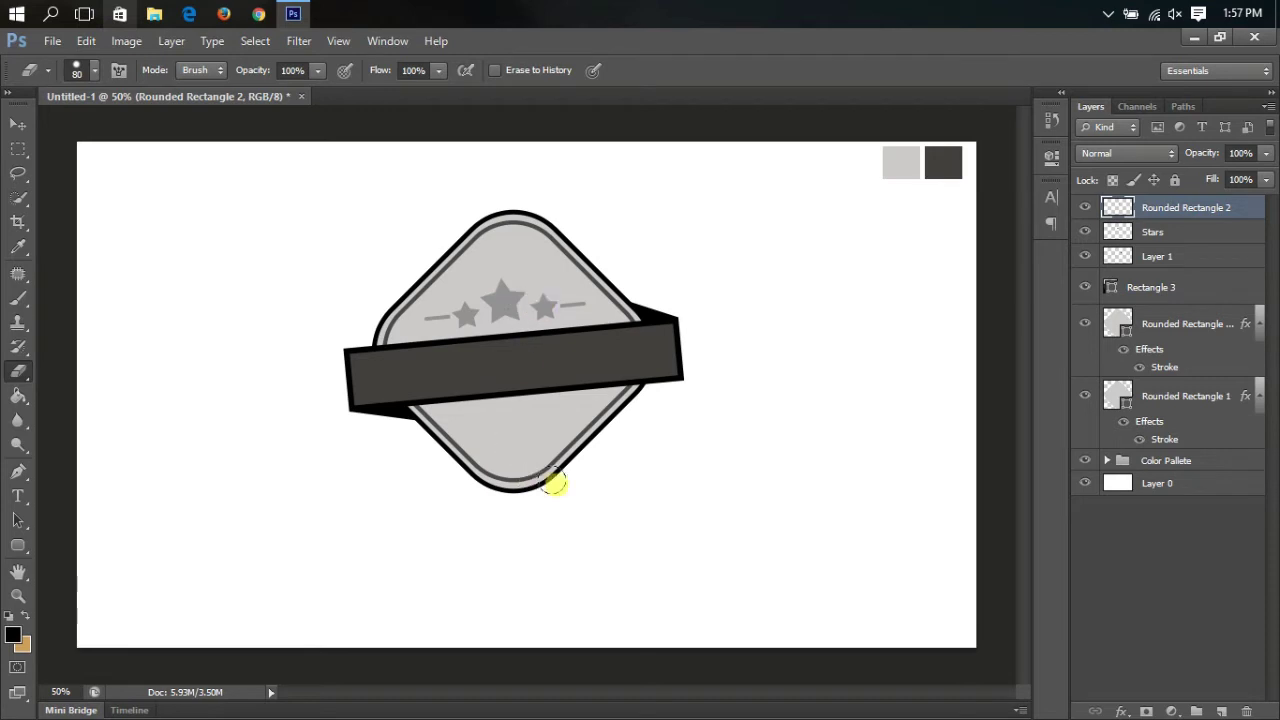
{"action": "key", "text": "v"}
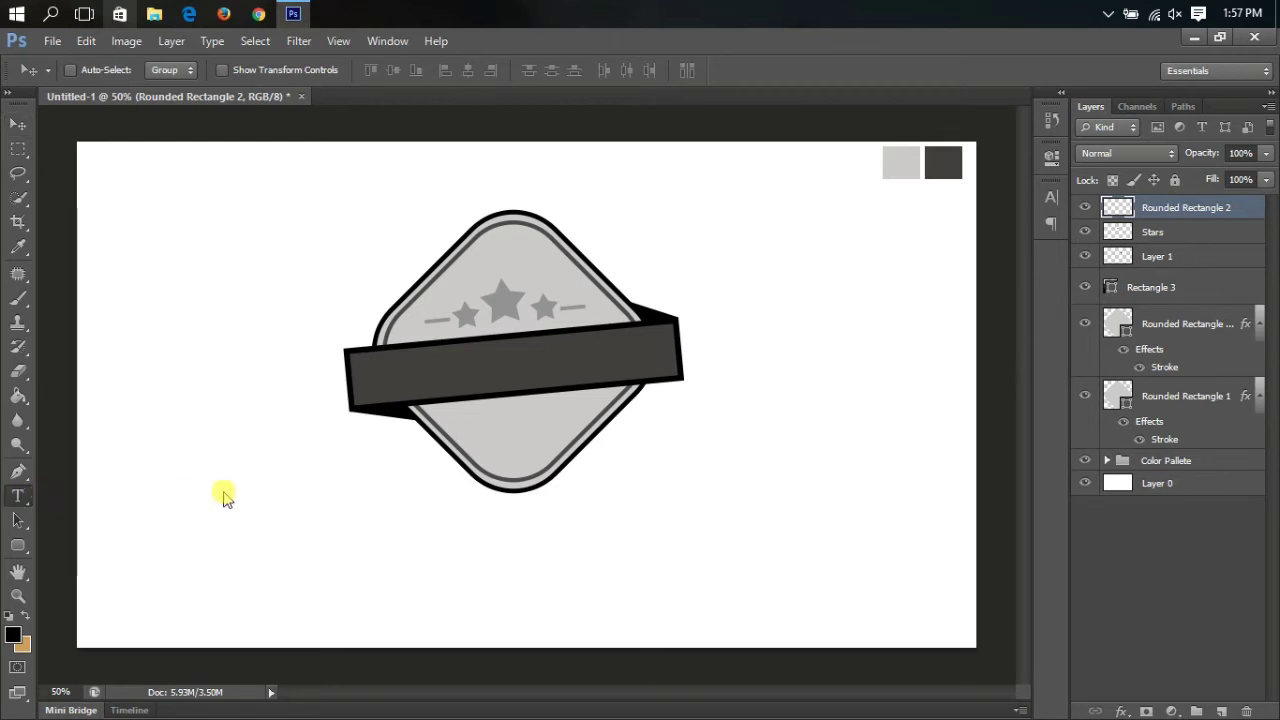
Step: Type 'DEZCORB' and move it onto the dark banner
{"action": "left_click", "coordinate": [303, 489]}
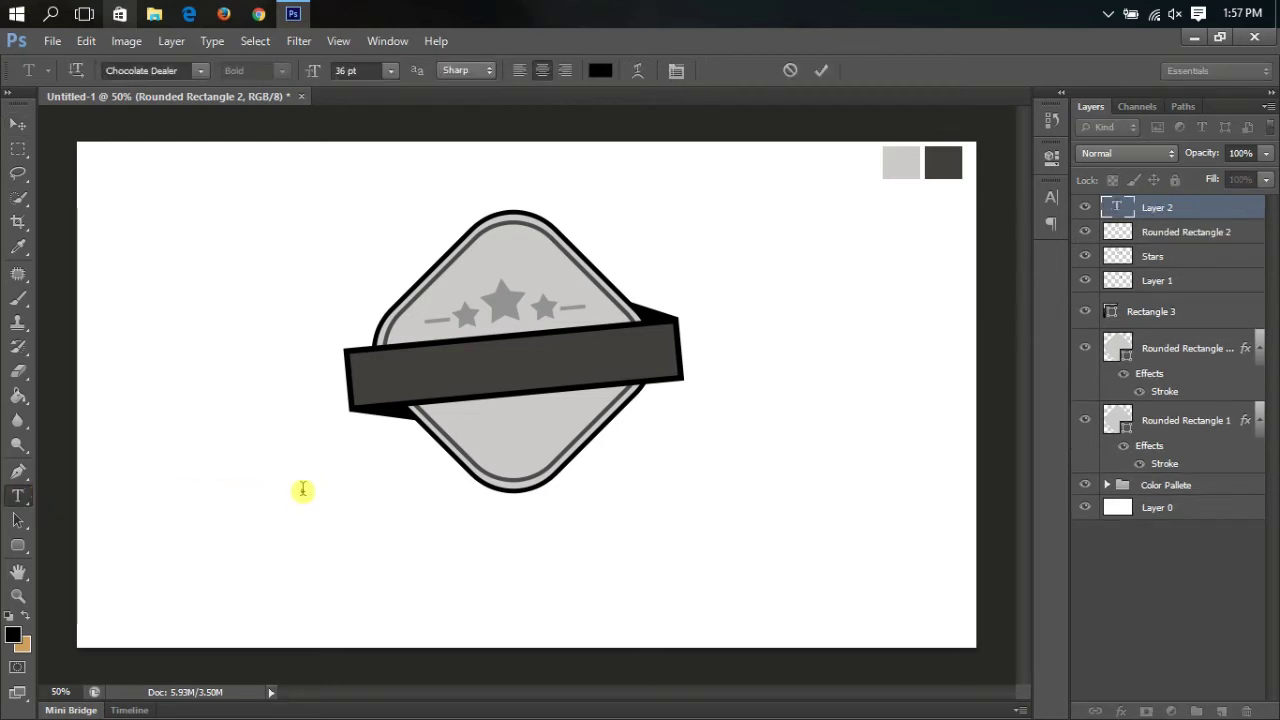
{"action": "type", "text": "DEZCORB"}
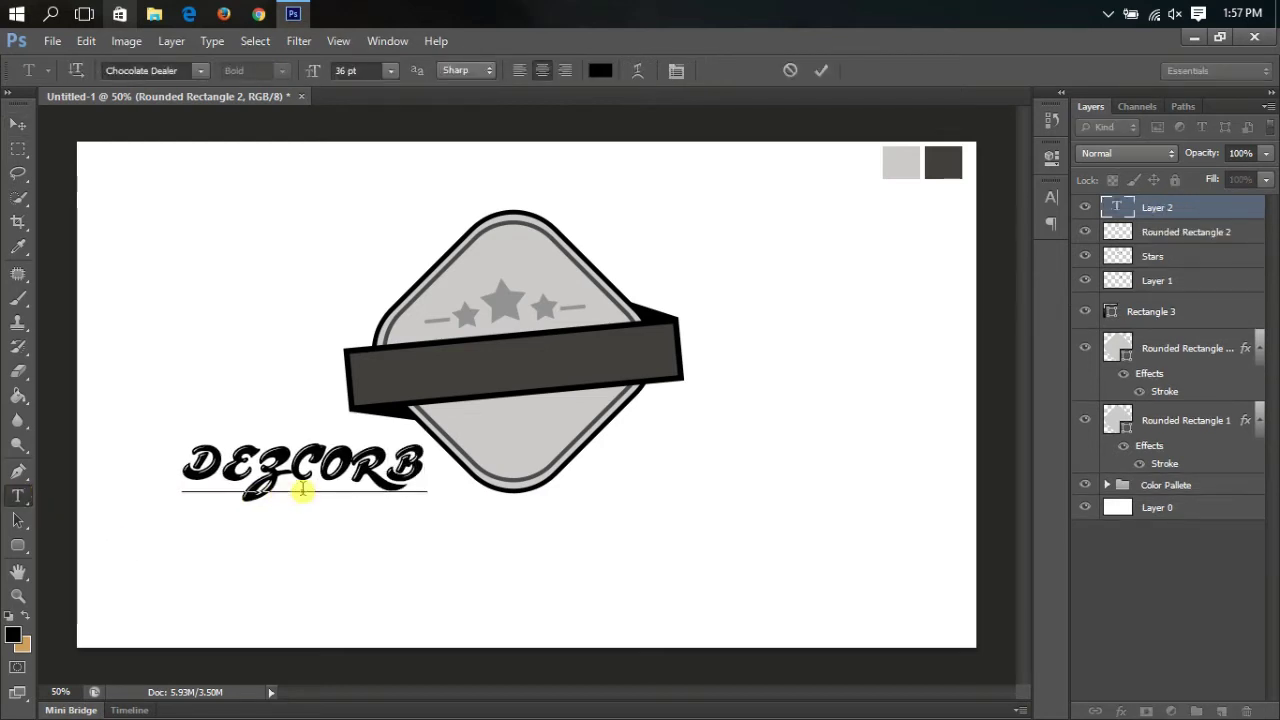
{"action": "key", "text": "ctrl+a"}
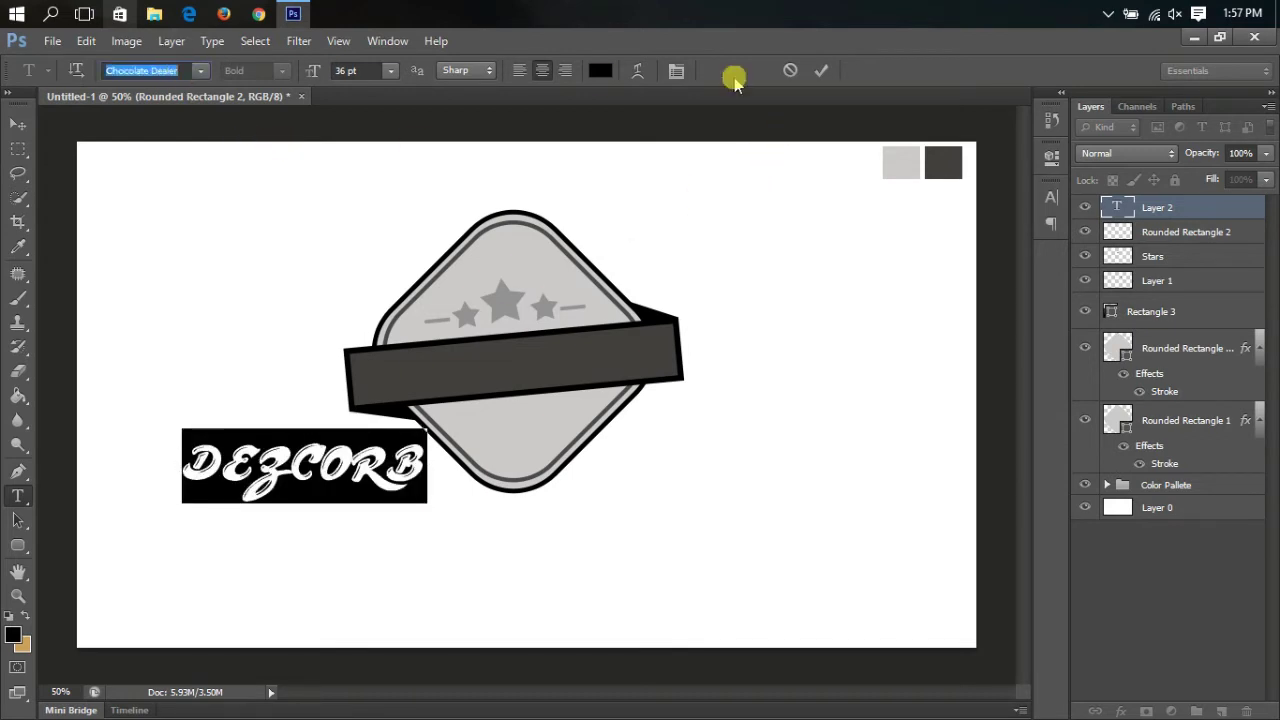
{"action": "left_click", "coordinate": [821, 70]}
{"action": "left_click", "coordinate": [17, 123]}
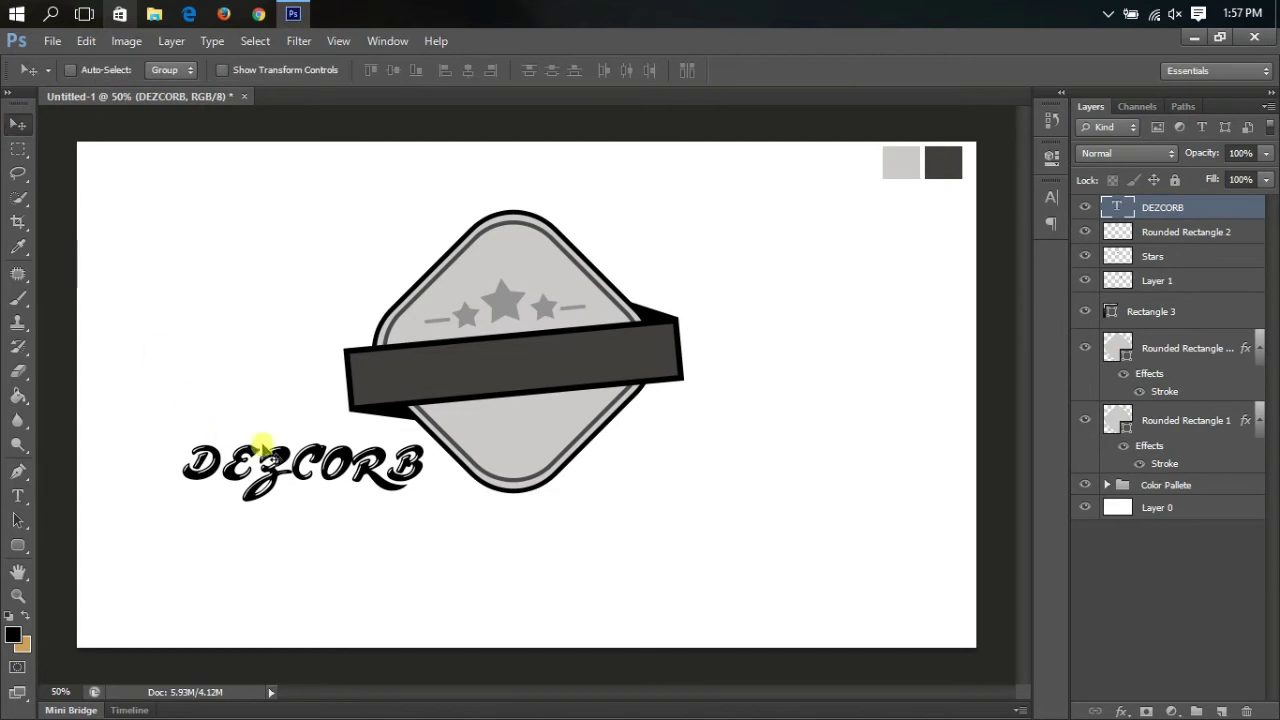
{"action": "left_click_drag", "start_coordinate": [275, 453], "coordinate": [481, 355]}
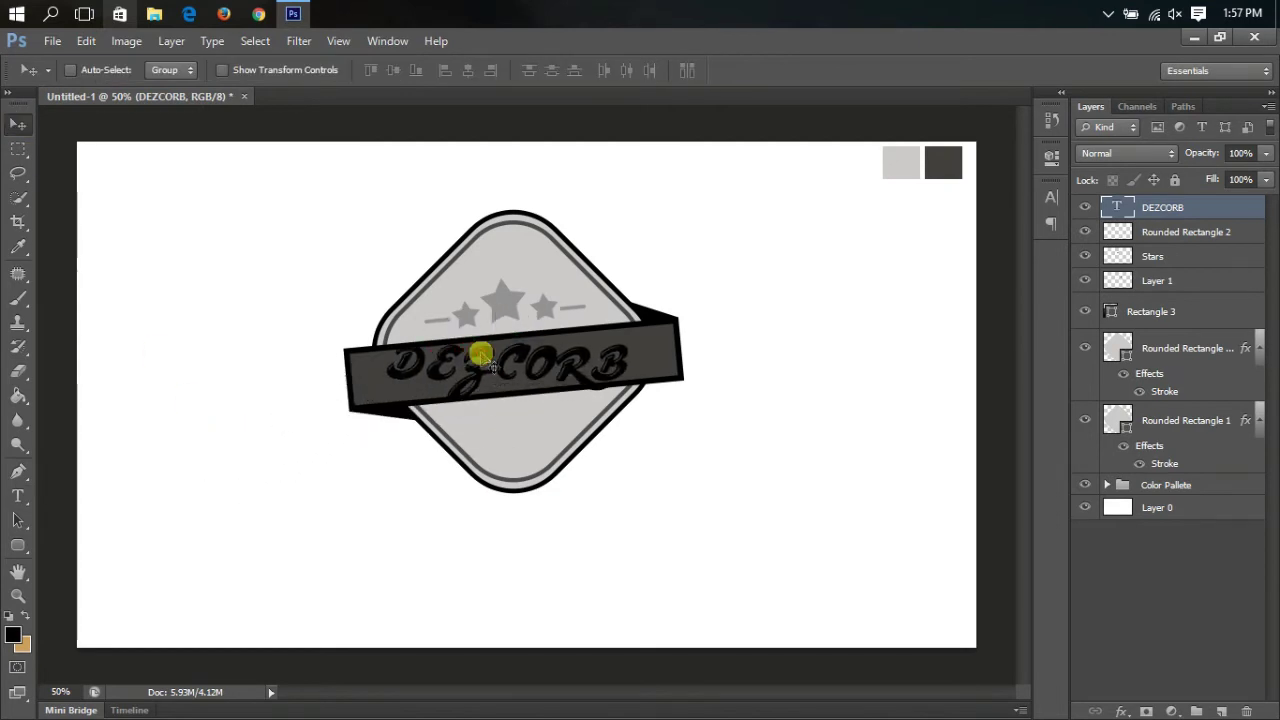
Step: Set the DEZCORB text colour to white
{"action": "left_click", "coordinate": [17, 496]}
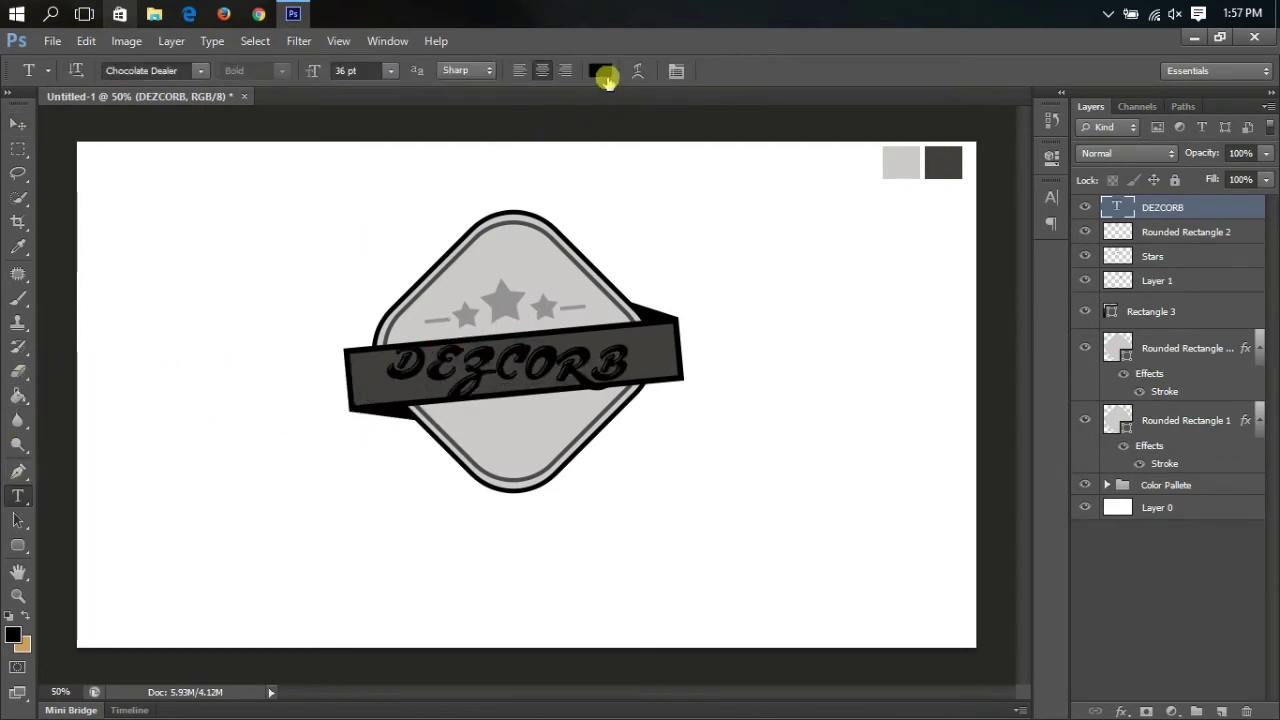
{"action": "left_click", "coordinate": [600, 70]}
{"action": "left_click", "coordinate": [714, 243]}
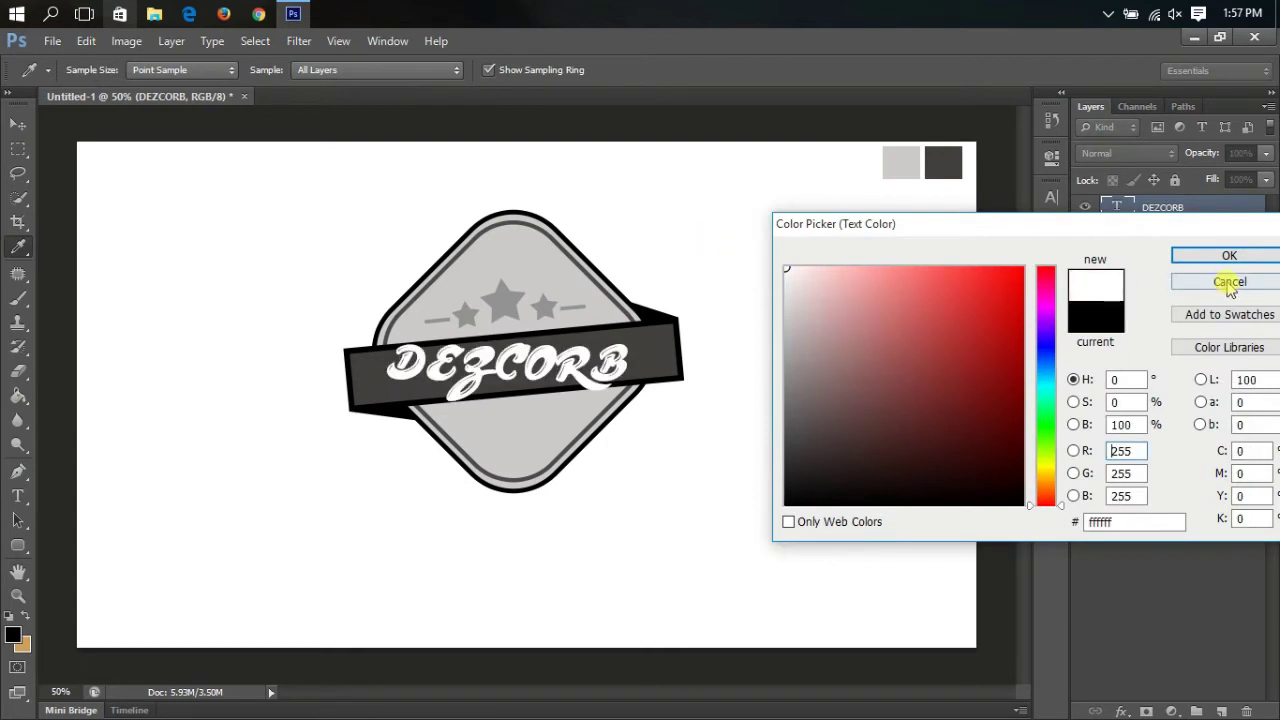
{"action": "left_click", "coordinate": [1195, 256]}
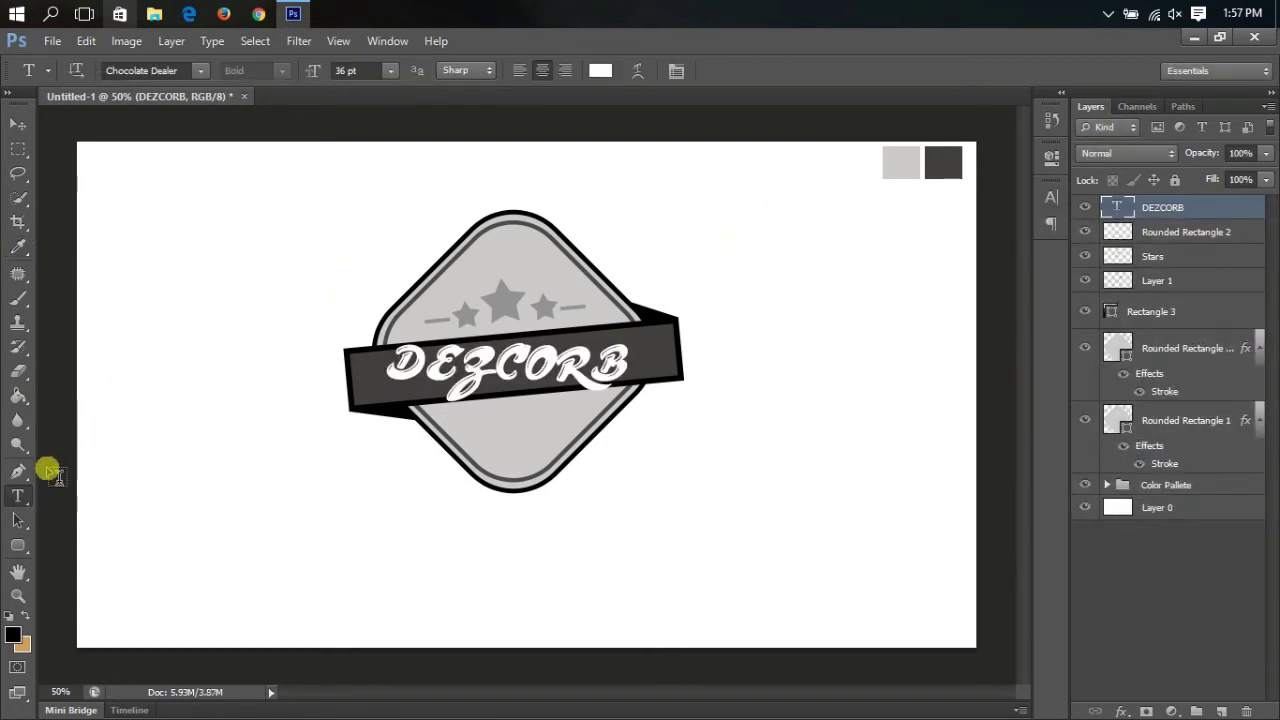
{"action": "left_click", "coordinate": [88, 41]}
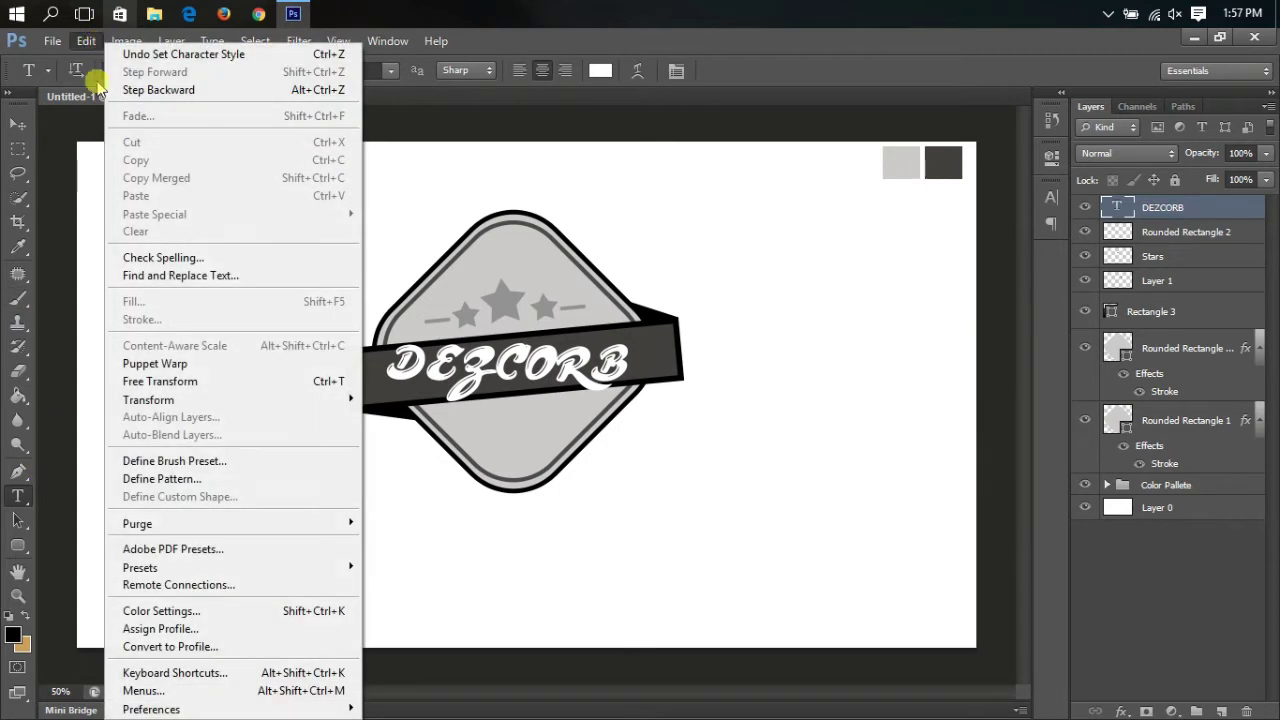
Step: Rotate DEZCORB about -6°, resize it to 26 pt, and nudge it up on the banner
{"action": "left_click", "coordinate": [160, 381]}
{"action": "left_click_drag", "start_coordinate": [741, 459], "coordinate": [754, 438]}
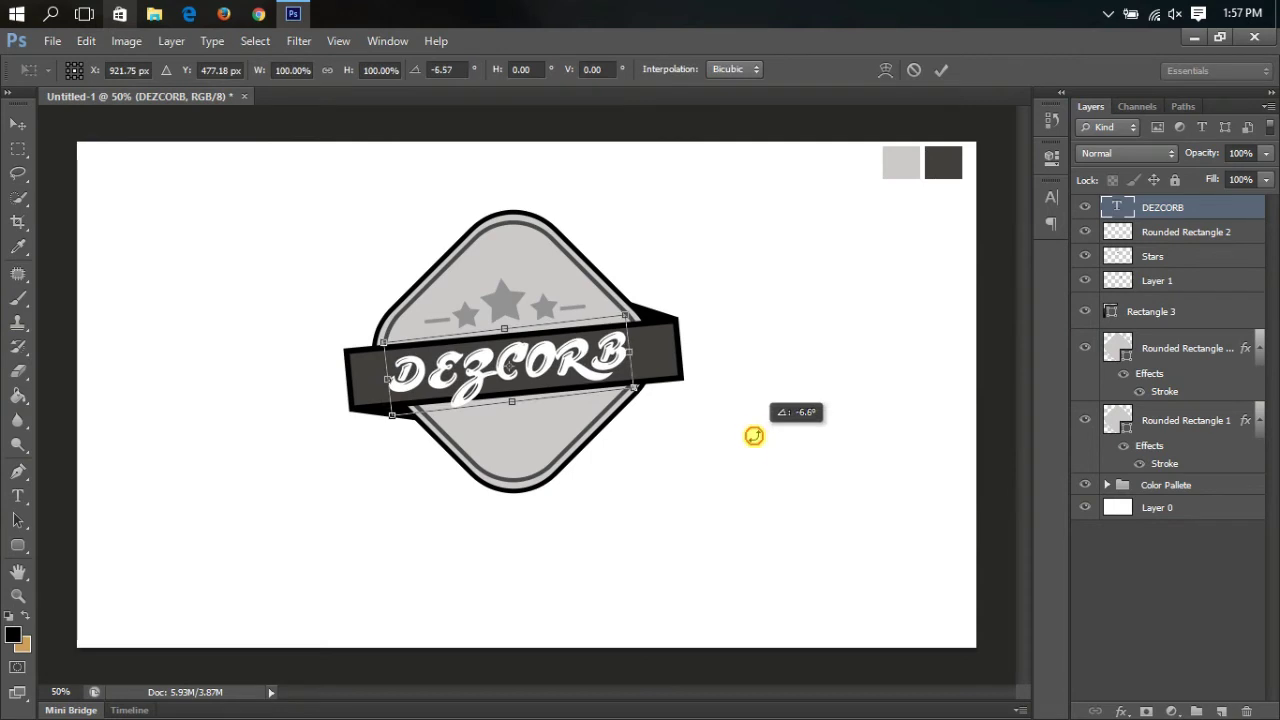
{"action": "key", "text": "Return"}
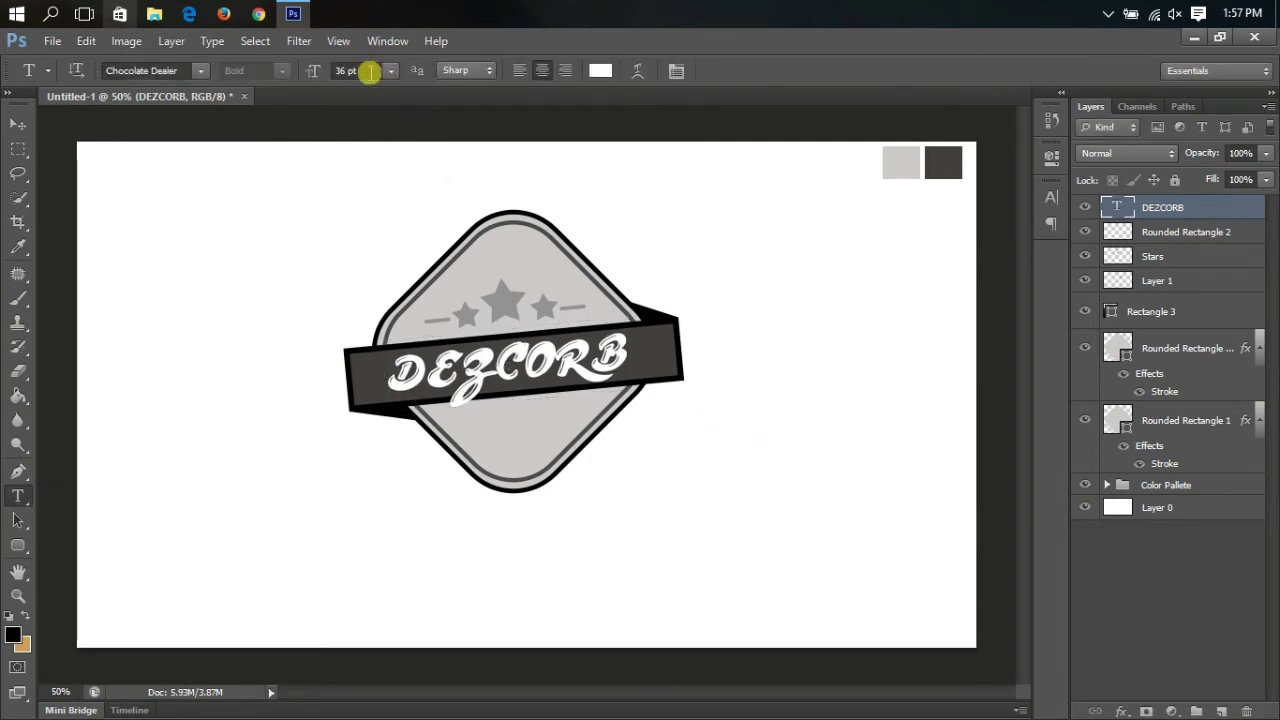
{"action": "left_click", "coordinate": [369, 72]}
{"action": "type", "text": "30"}
{"action": "key", "text": "Return"}
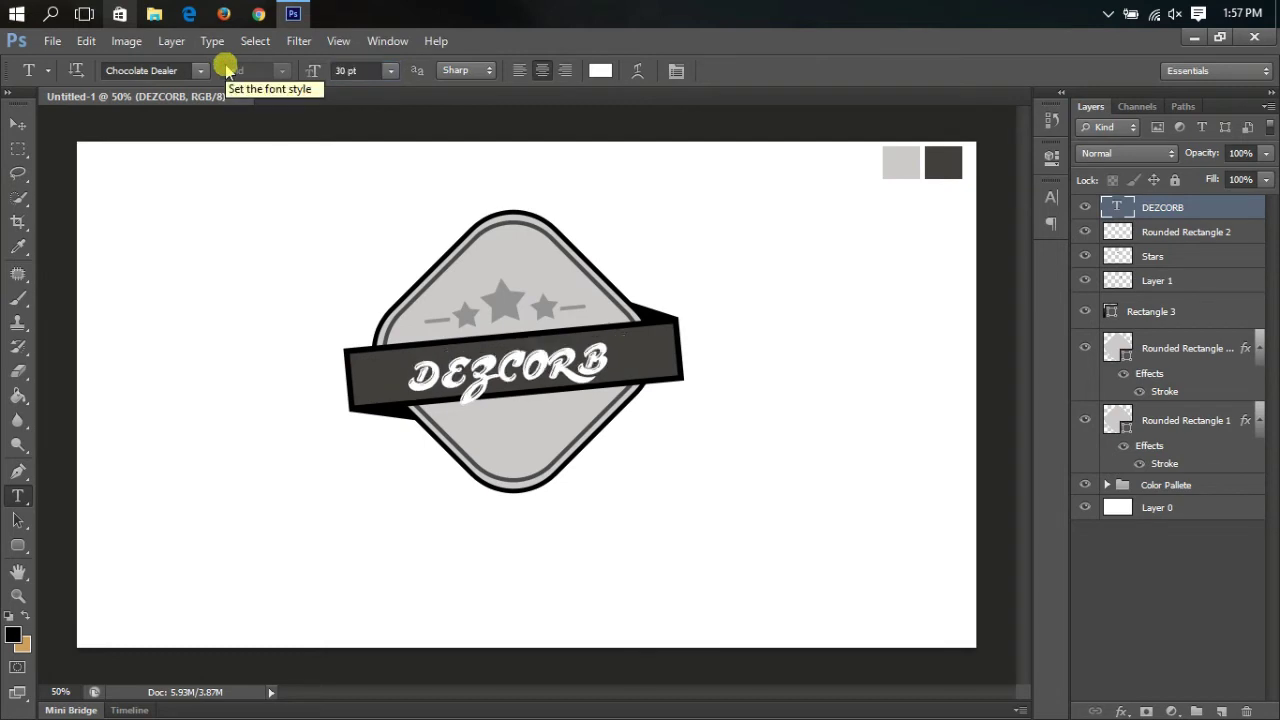
{"action": "left_click", "coordinate": [350, 70]}
{"action": "type", "text": "26"}
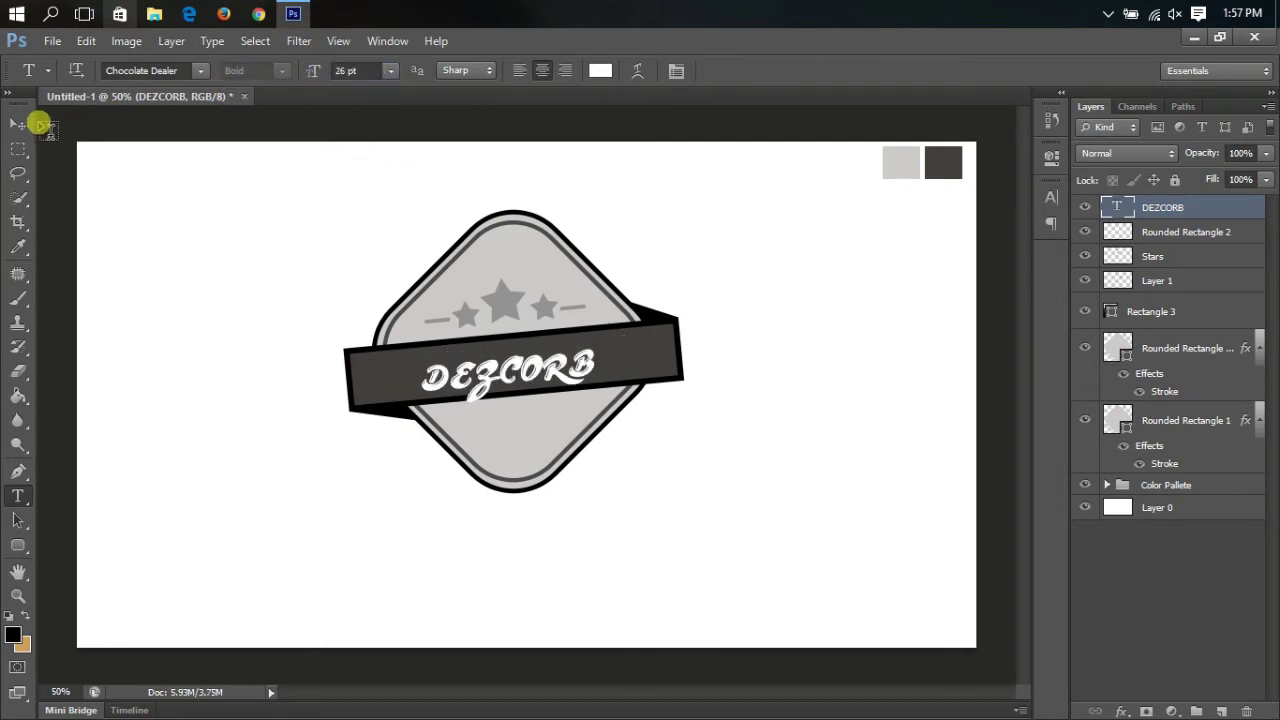
{"action": "left_click", "coordinate": [18, 123]}
{"action": "left_click_drag", "start_coordinate": [538, 376], "coordinate": [539, 371]}
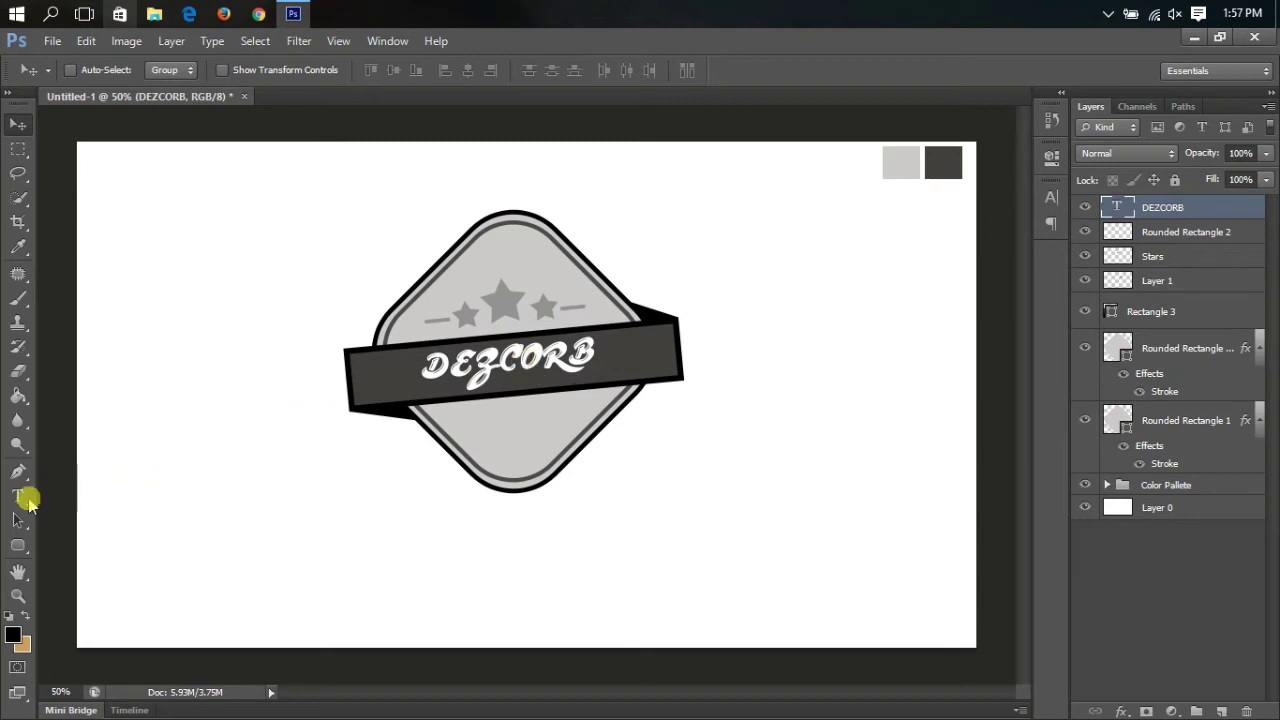
Step: Draw a thin 122 × 8 px rectangle with a dark stroke on the banner, left of DEZCORB
{"action": "left_click", "coordinate": [17, 546]}
{"action": "right_click", "coordinate": [14, 548]}
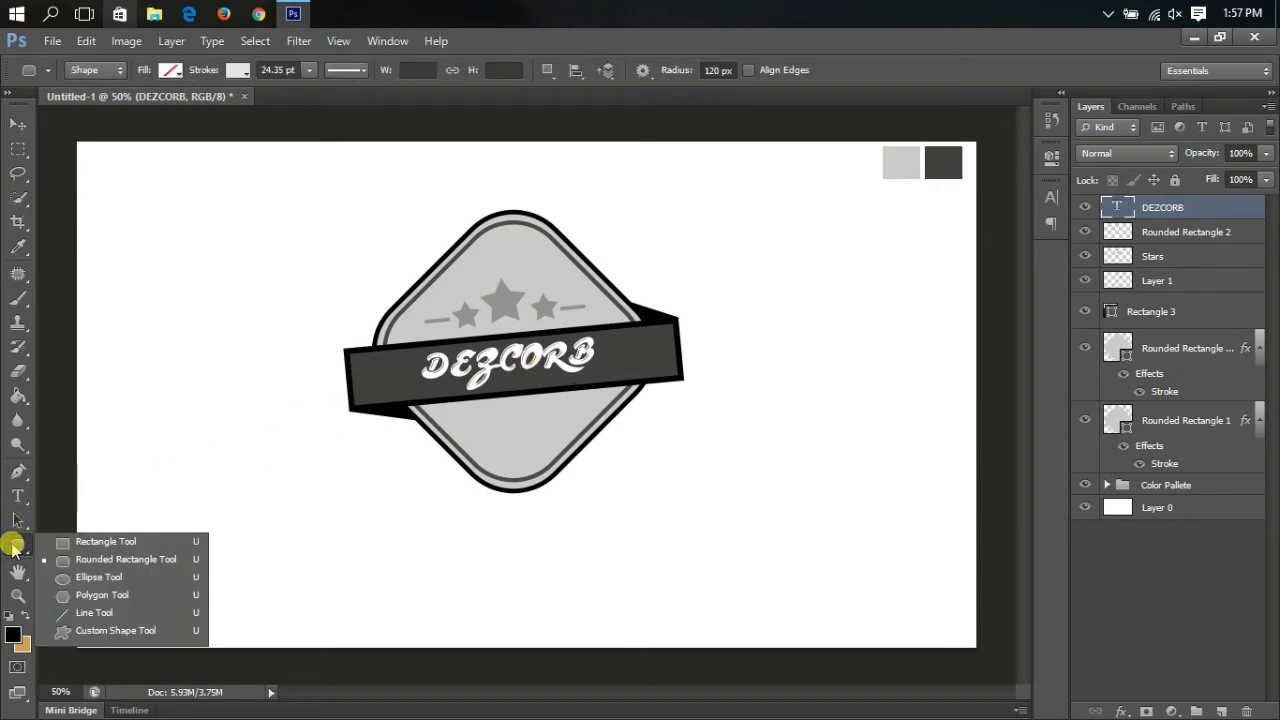
{"action": "left_click", "coordinate": [61, 545]}
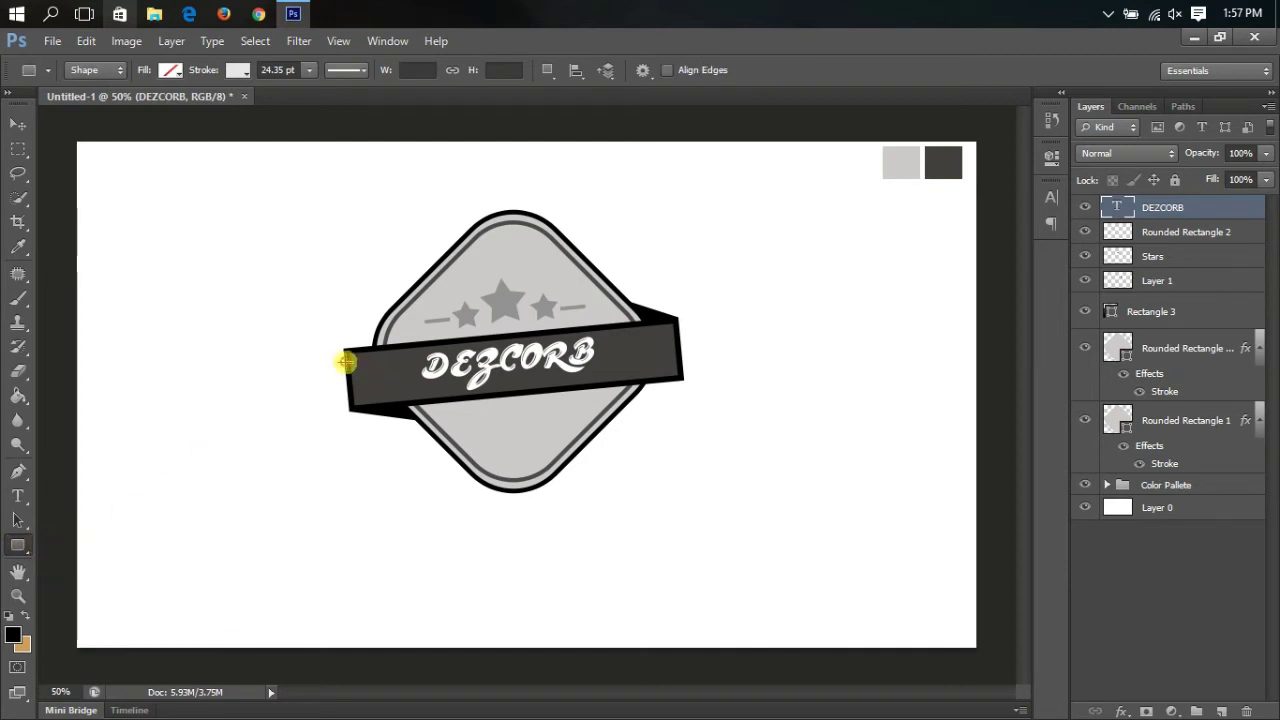
{"action": "left_click_drag", "start_coordinate": [345, 363], "coordinate": [399, 368]}
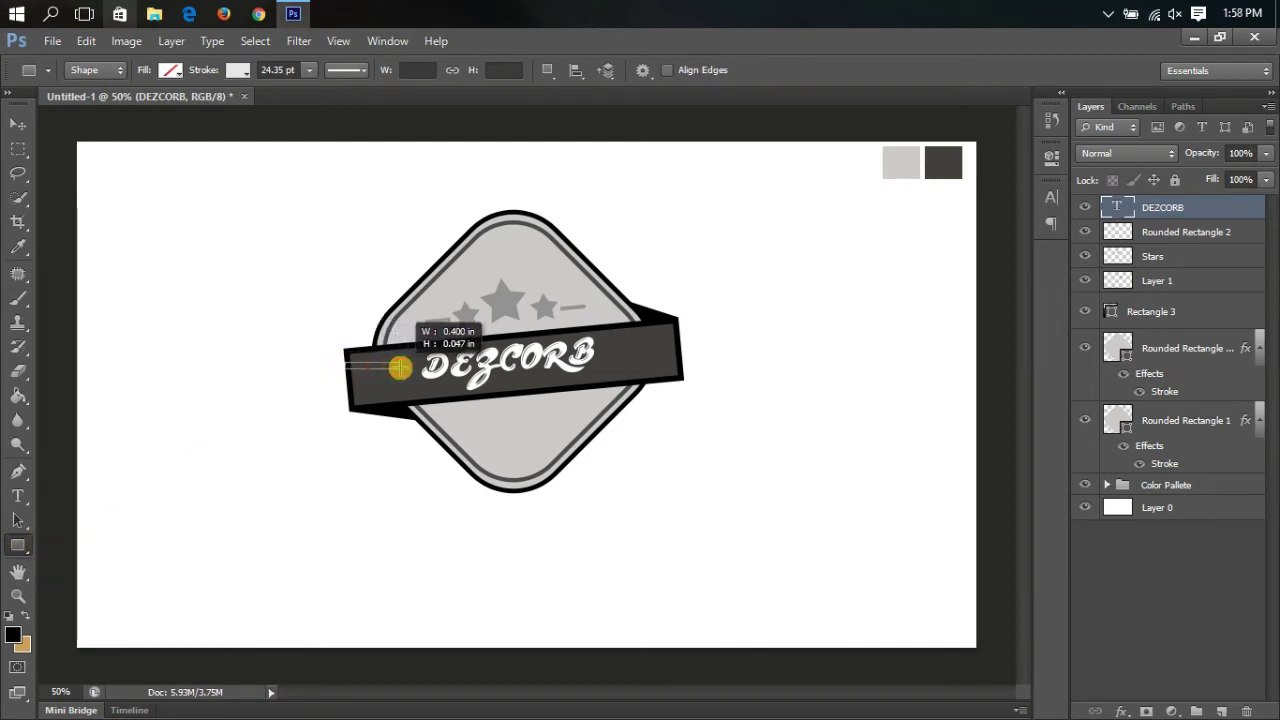
{"action": "left_click_drag", "start_coordinate": [399, 368], "coordinate": [399, 365]}
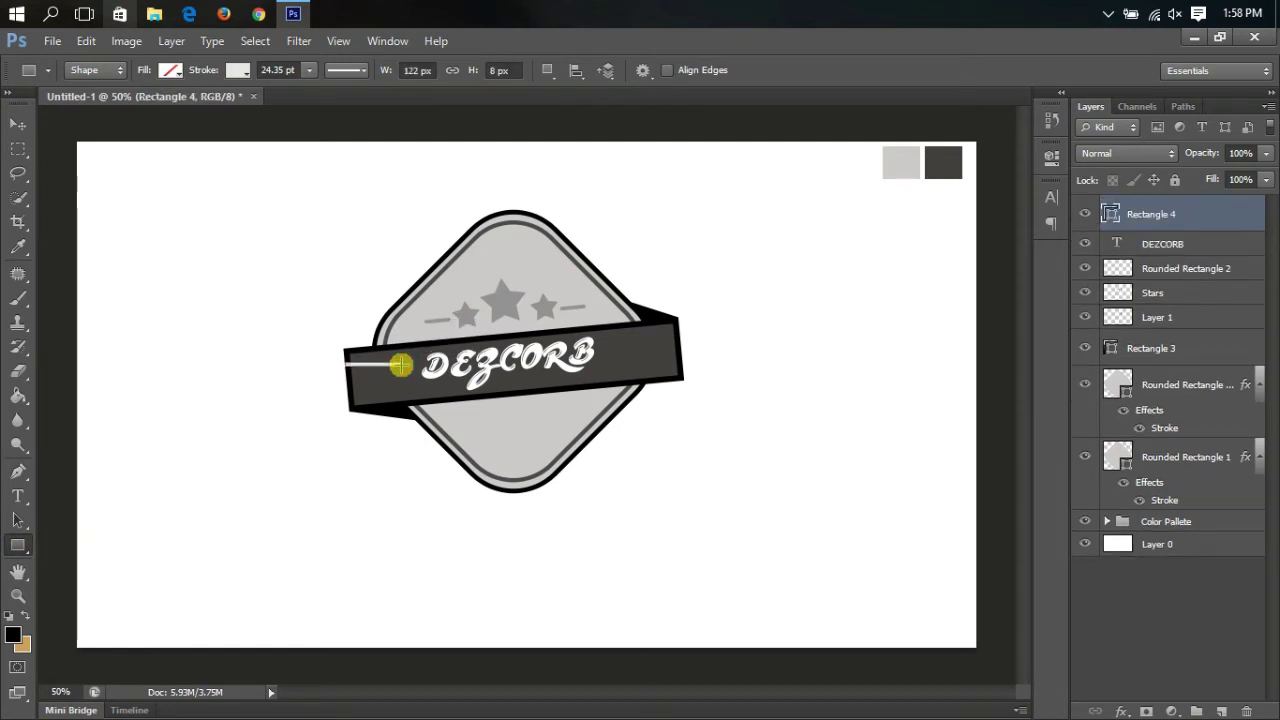
{"action": "left_click", "coordinate": [237, 70]}
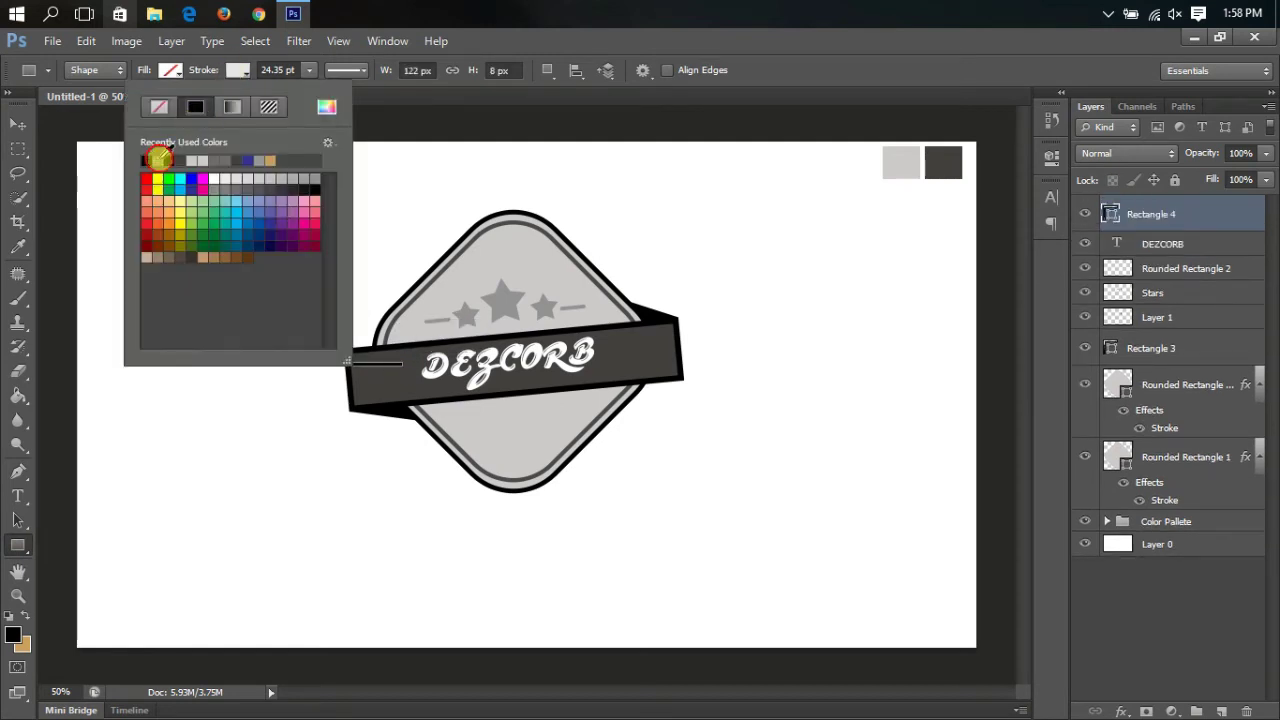
{"action": "left_click", "coordinate": [1131, 588]}
{"action": "key", "text": "ctrl+plus"}
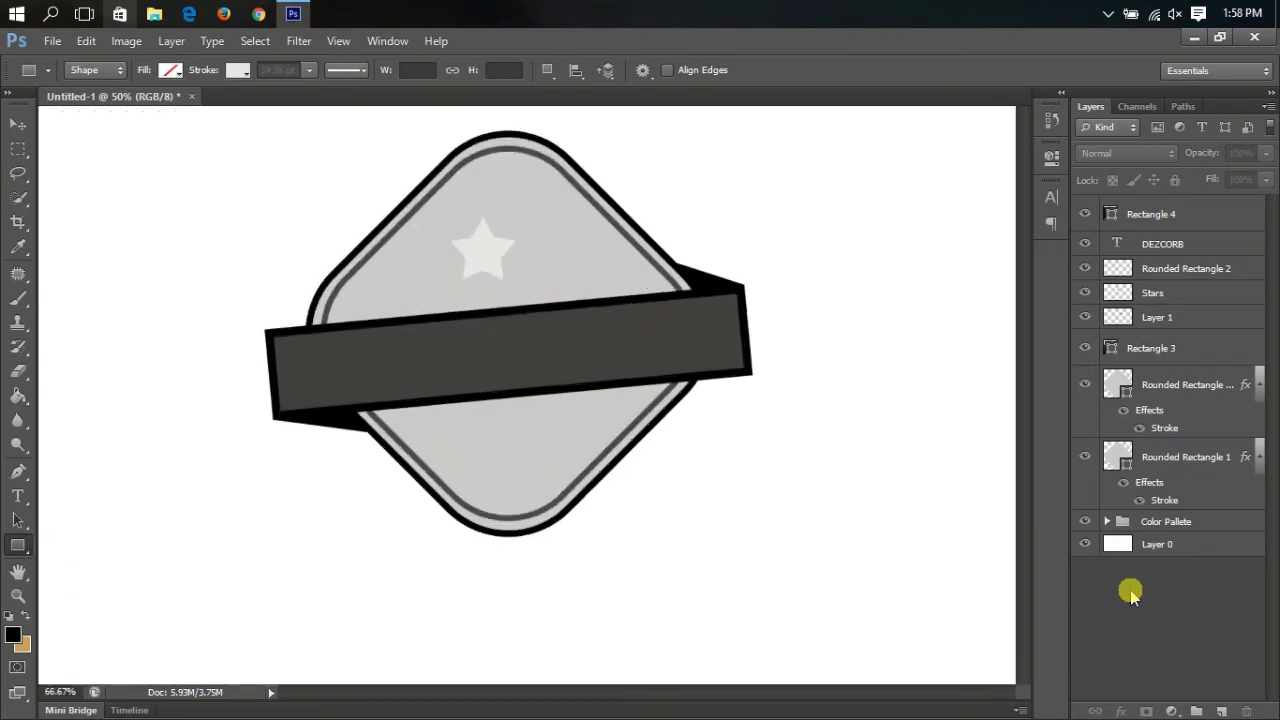
{"action": "key", "text": "ctrl+plus"}
{"action": "key", "text": "ctrl+plus"}
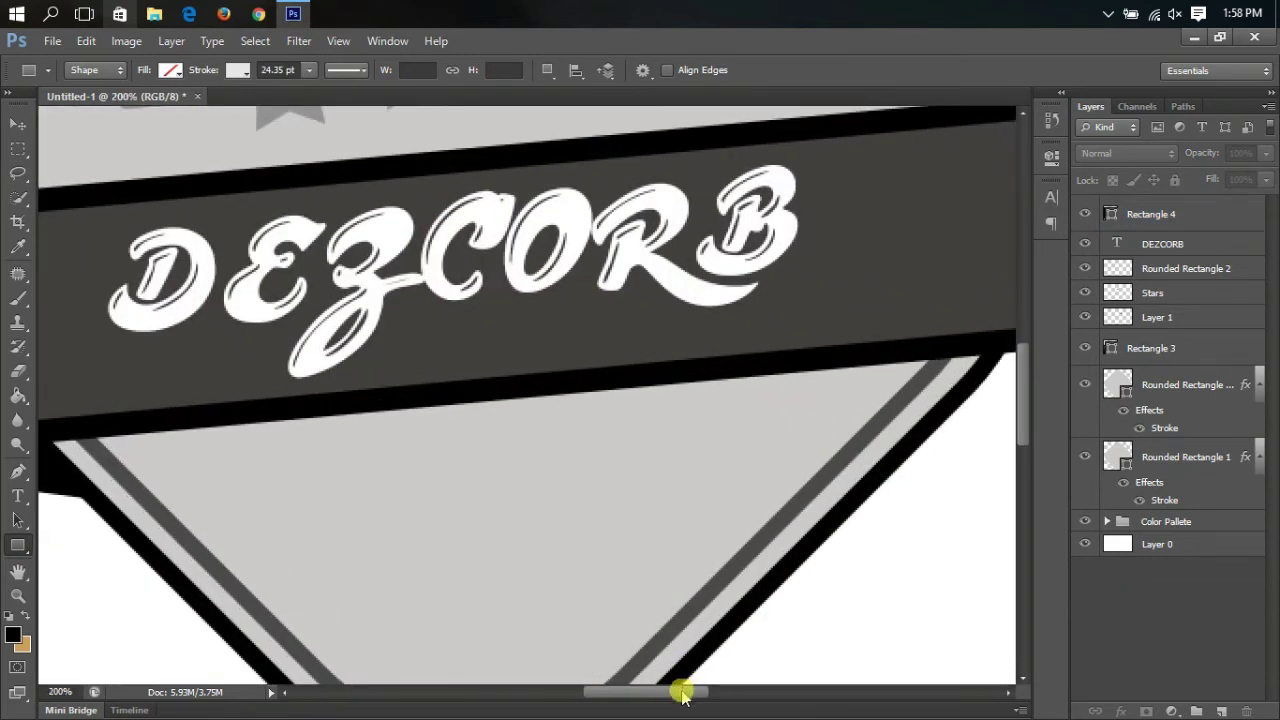
{"action": "left_click_drag", "start_coordinate": [683, 693], "coordinate": [616, 692]}
{"action": "left_click", "coordinate": [86, 41]}
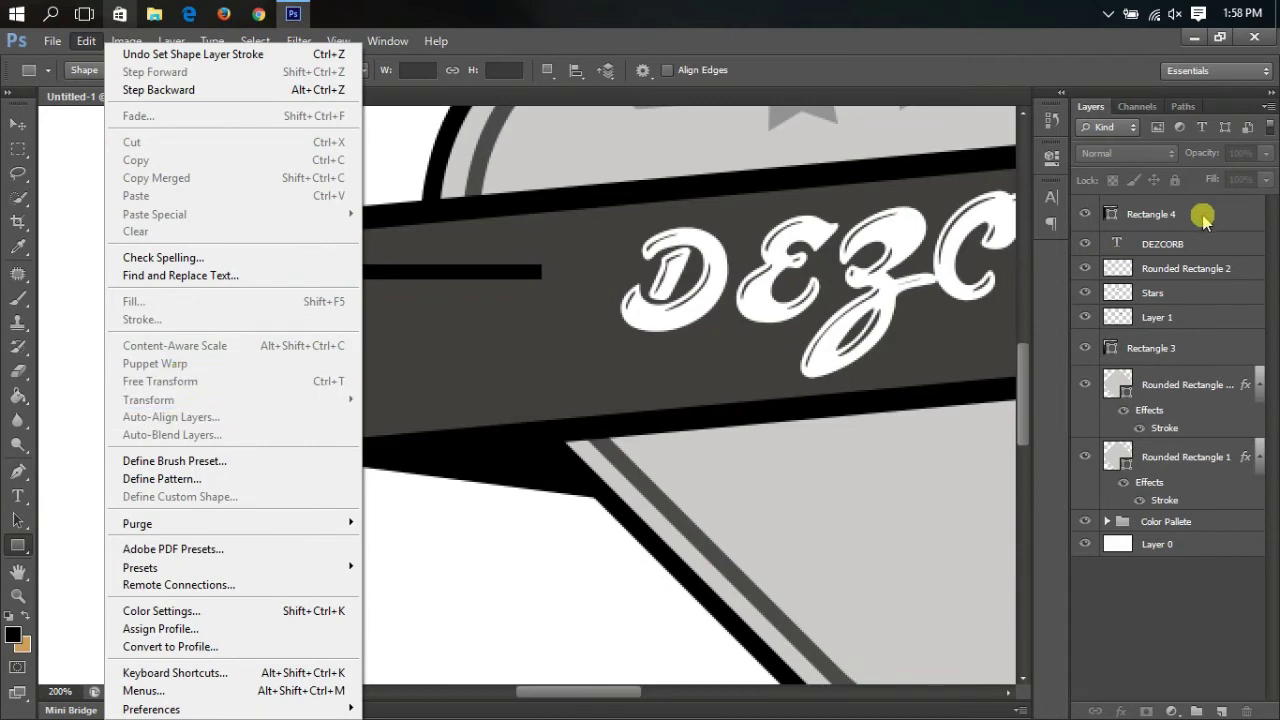
Step: Rotate the Rectangle 4 bar to about -4.55° along the banner and nudge it up
{"action": "left_click", "coordinate": [1150, 214]}
{"action": "left_click", "coordinate": [86, 41]}
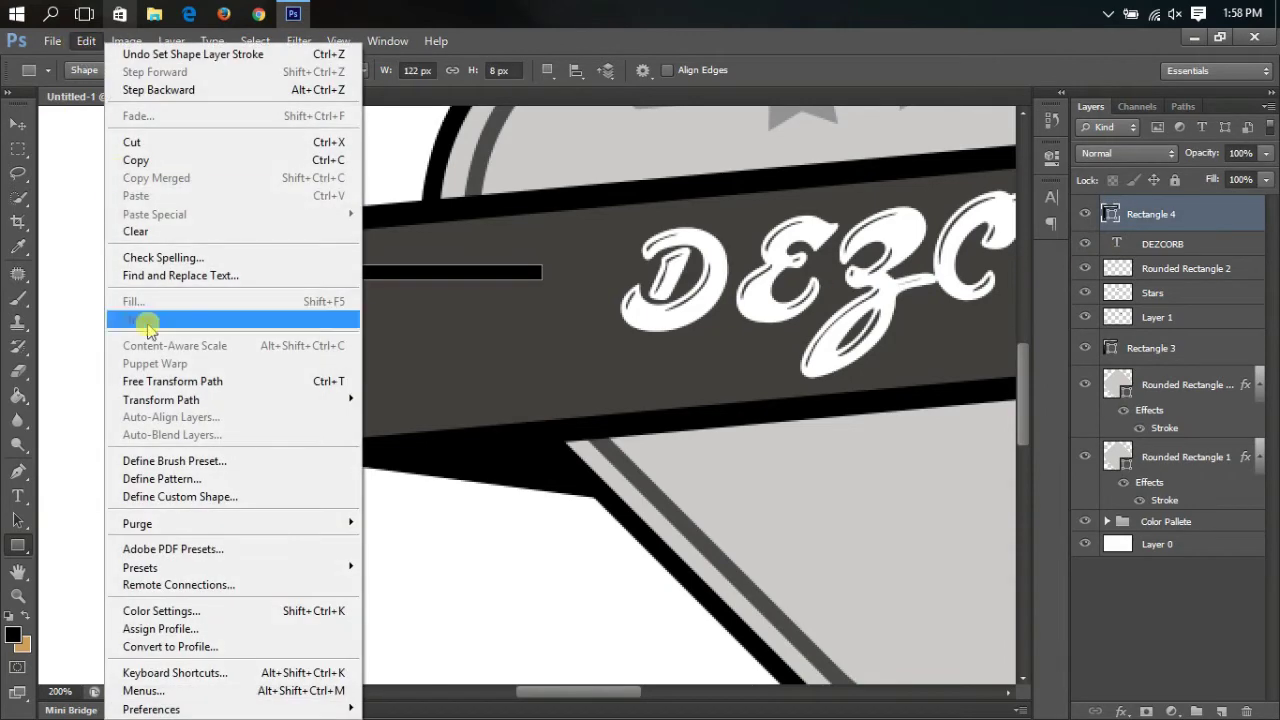
{"action": "left_click", "coordinate": [150, 375]}
{"action": "left_click_drag", "start_coordinate": [410, 357], "coordinate": [639, 268]}
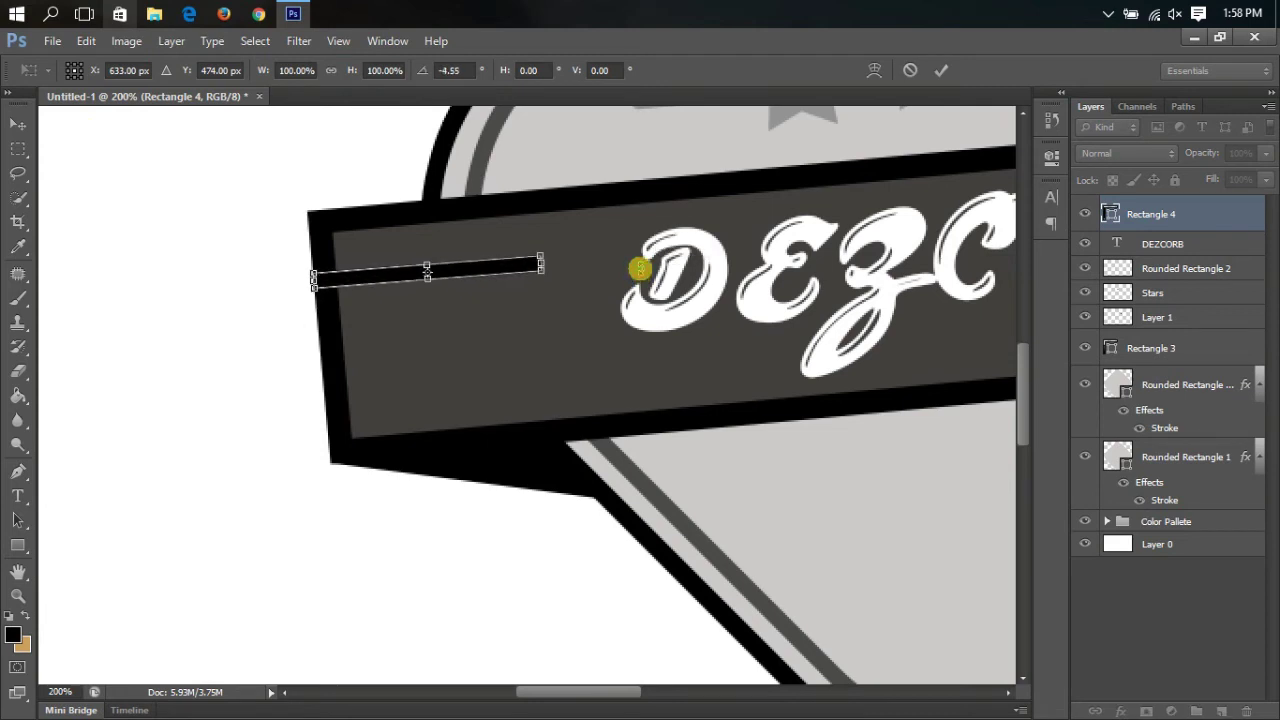
{"action": "key", "text": "Return"}
{"action": "key", "text": "v"}
{"action": "key", "text": "Up"}
{"action": "key", "text": "Up"}
{"action": "key", "text": "Up"}
{"action": "key", "text": "Up"}
{"action": "key", "text": "Up"}
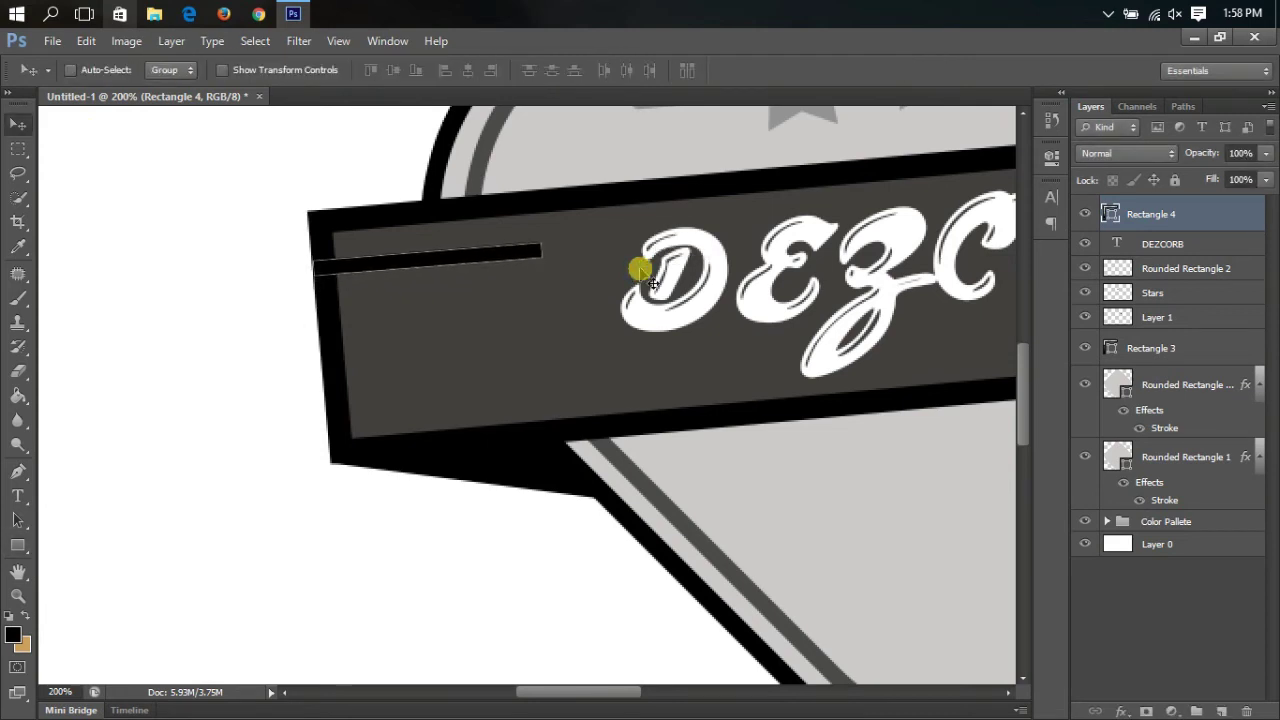
{"action": "key", "text": "Up"}
{"action": "key", "text": "Up"}
{"action": "key", "text": "Up"}
{"action": "key", "text": "Up"}
{"action": "key", "text": "Up"}
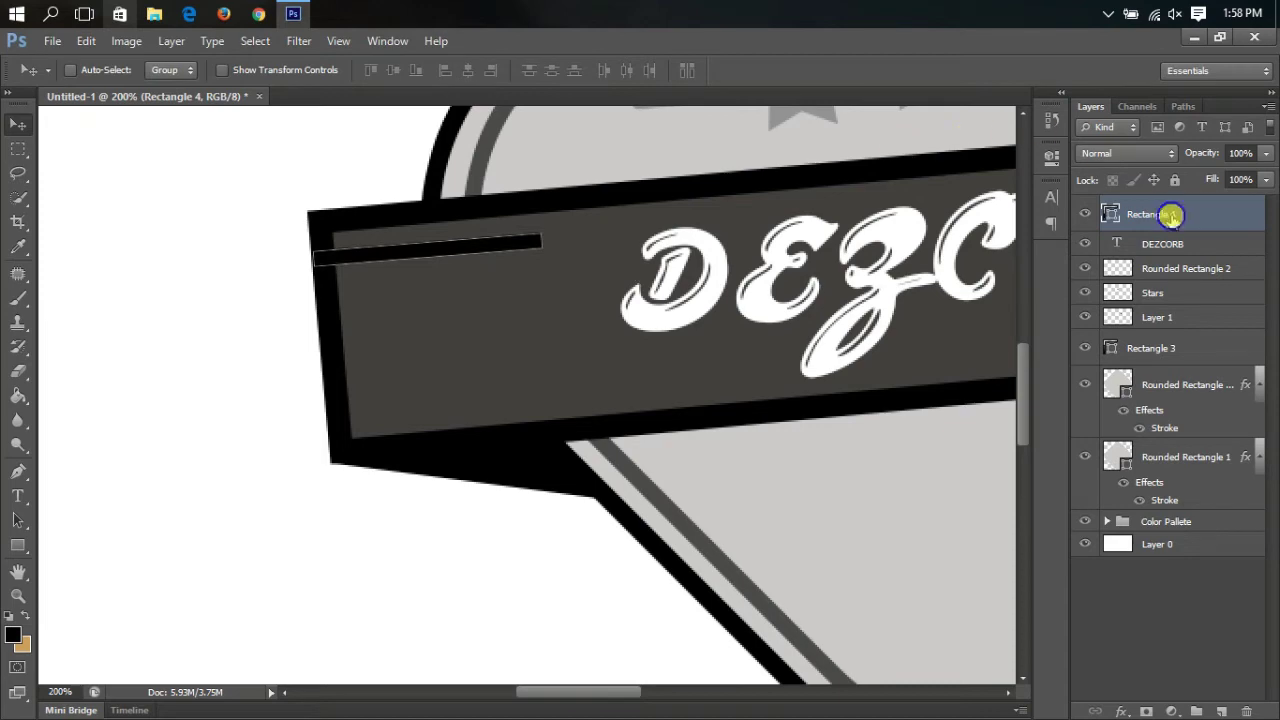
Step: Duplicate the bar layer as Rectangle 4 copy
{"action": "right_click", "coordinate": [1170, 215]}
{"action": "left_click", "coordinate": [1060, 140]}
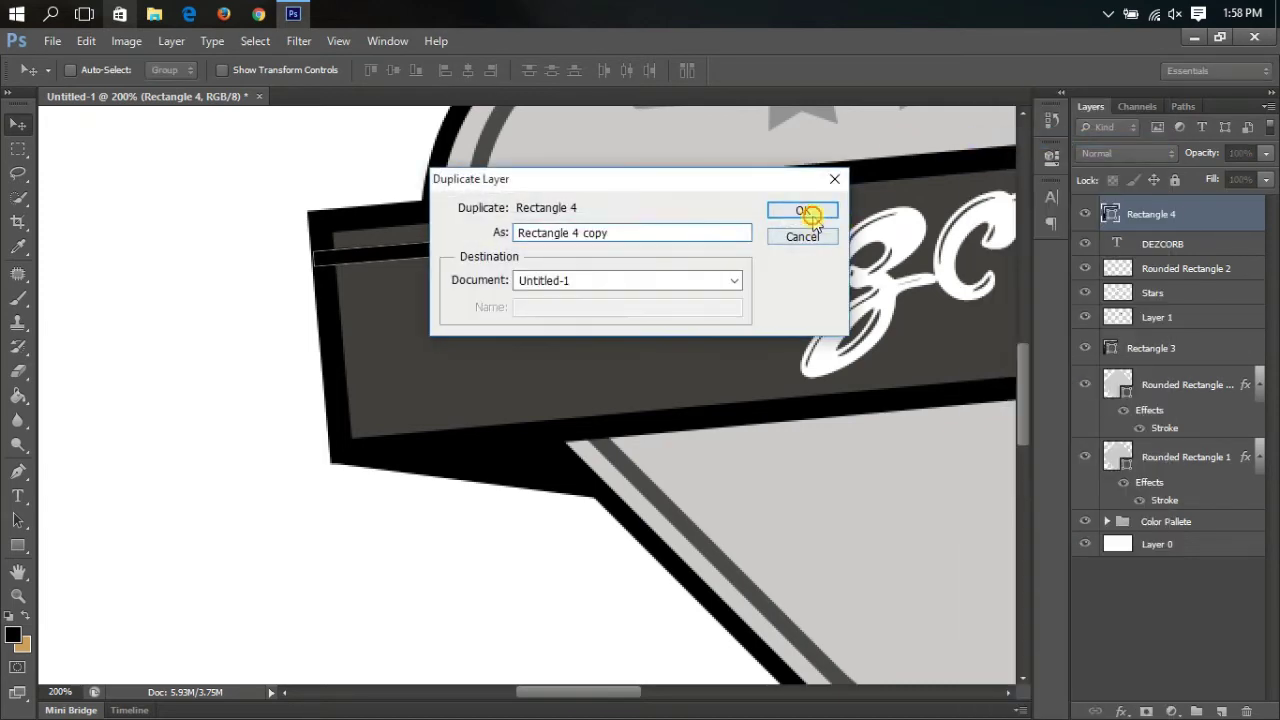
{"action": "left_click", "coordinate": [808, 214]}
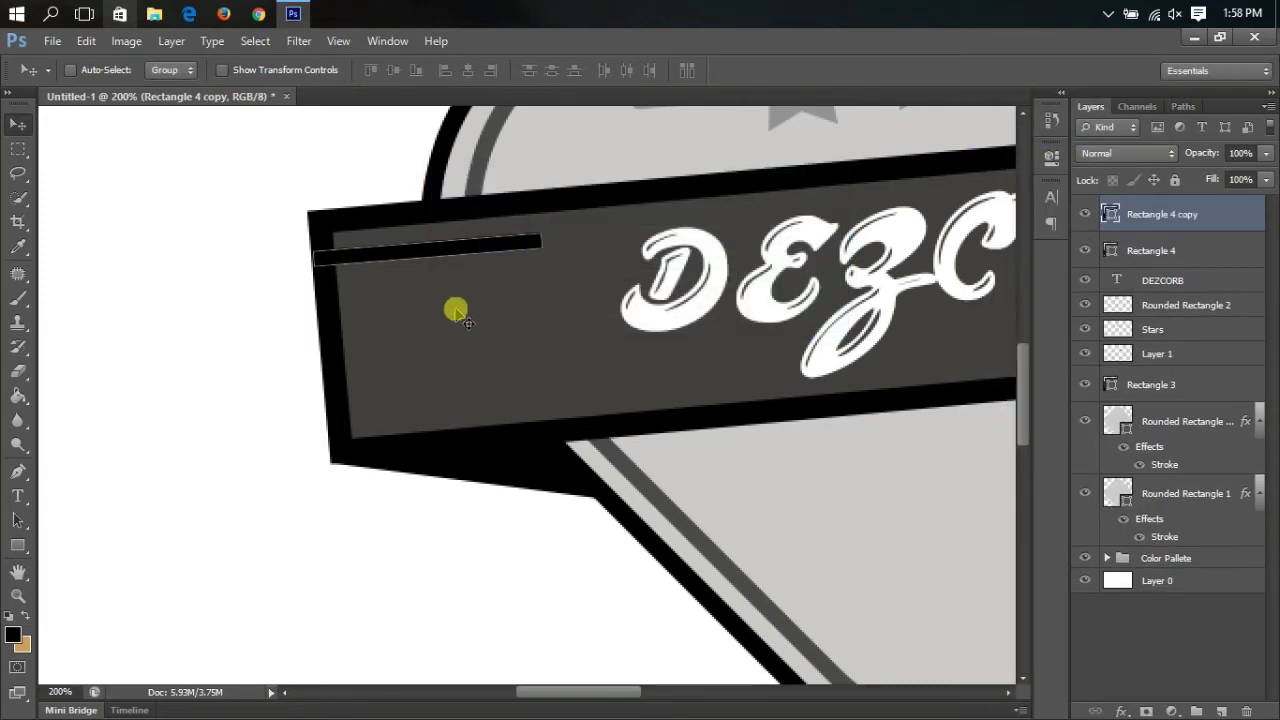
Step: Place the duplicated bar below the first stripe, shortened to about 73% and slightly tilted
{"action": "left_click_drag", "start_coordinate": [455, 312], "coordinate": [465, 333]}
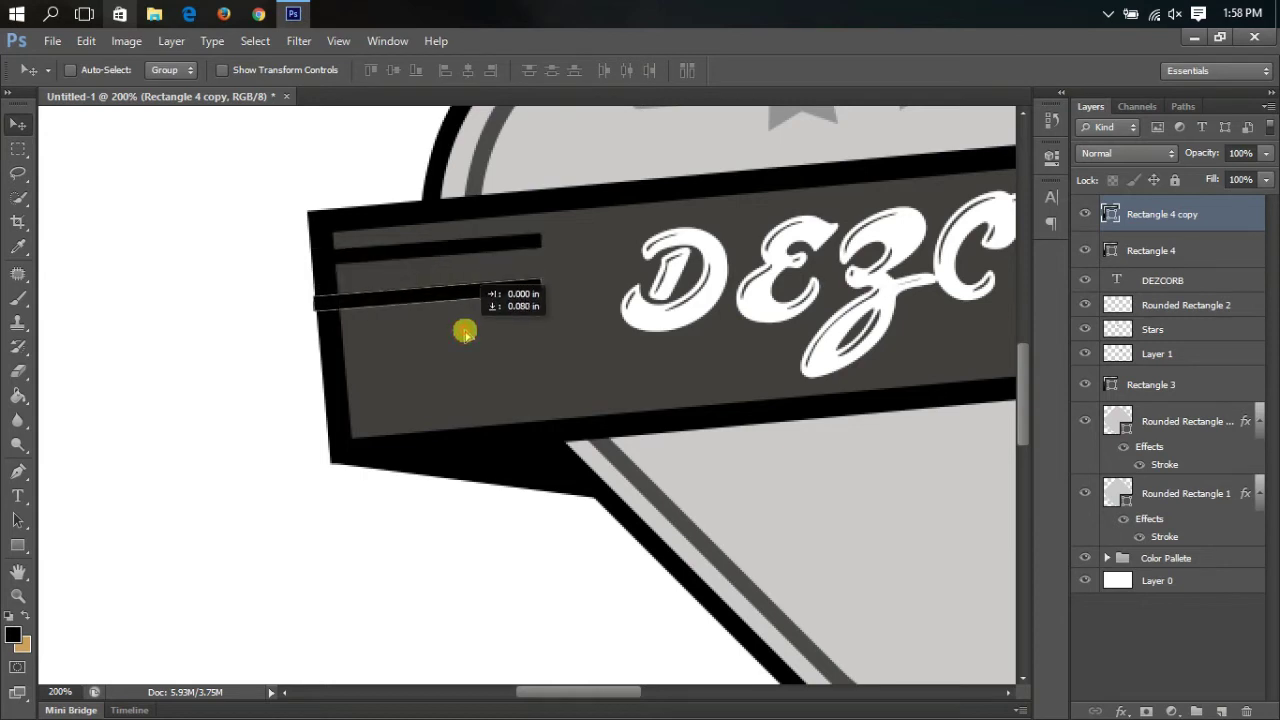
{"action": "key", "text": "ctrl+t"}
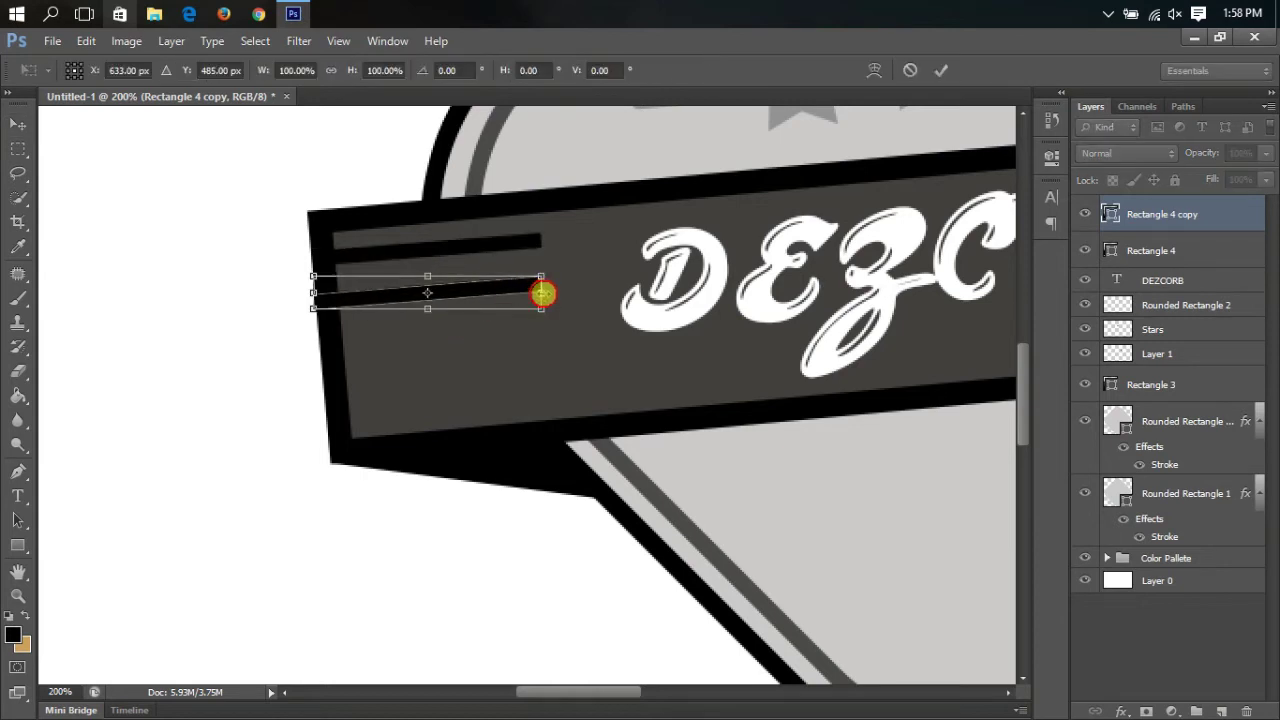
{"action": "left_click_drag", "start_coordinate": [541, 293], "coordinate": [483, 297]}
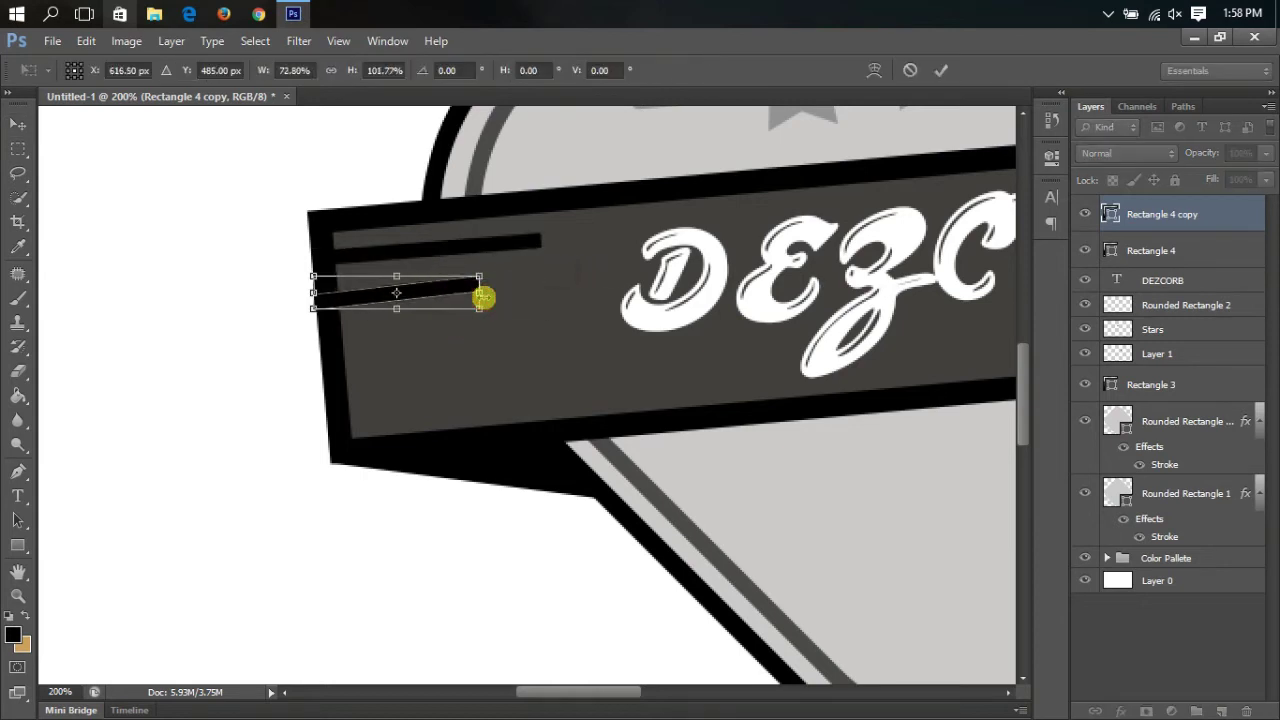
{"action": "left_click_drag", "start_coordinate": [504, 302], "coordinate": [508, 308]}
{"action": "key", "text": "Return"}
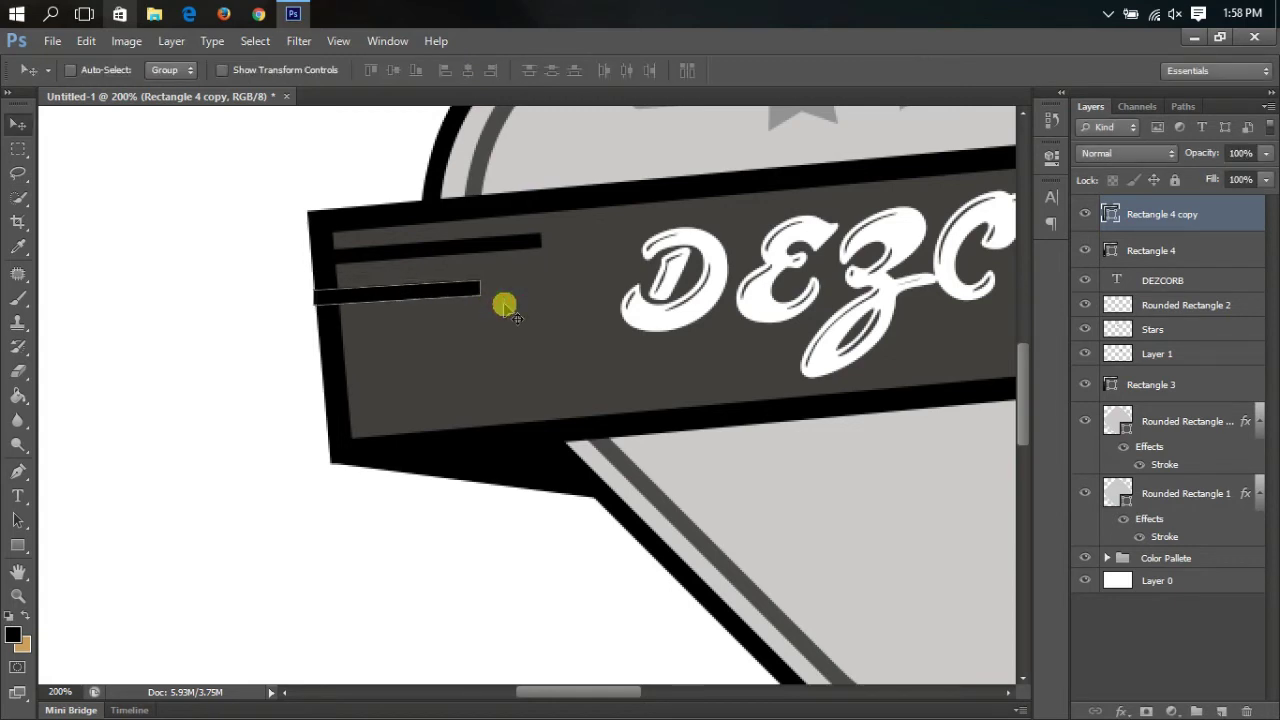
{"action": "key", "text": "ctrl+t"}
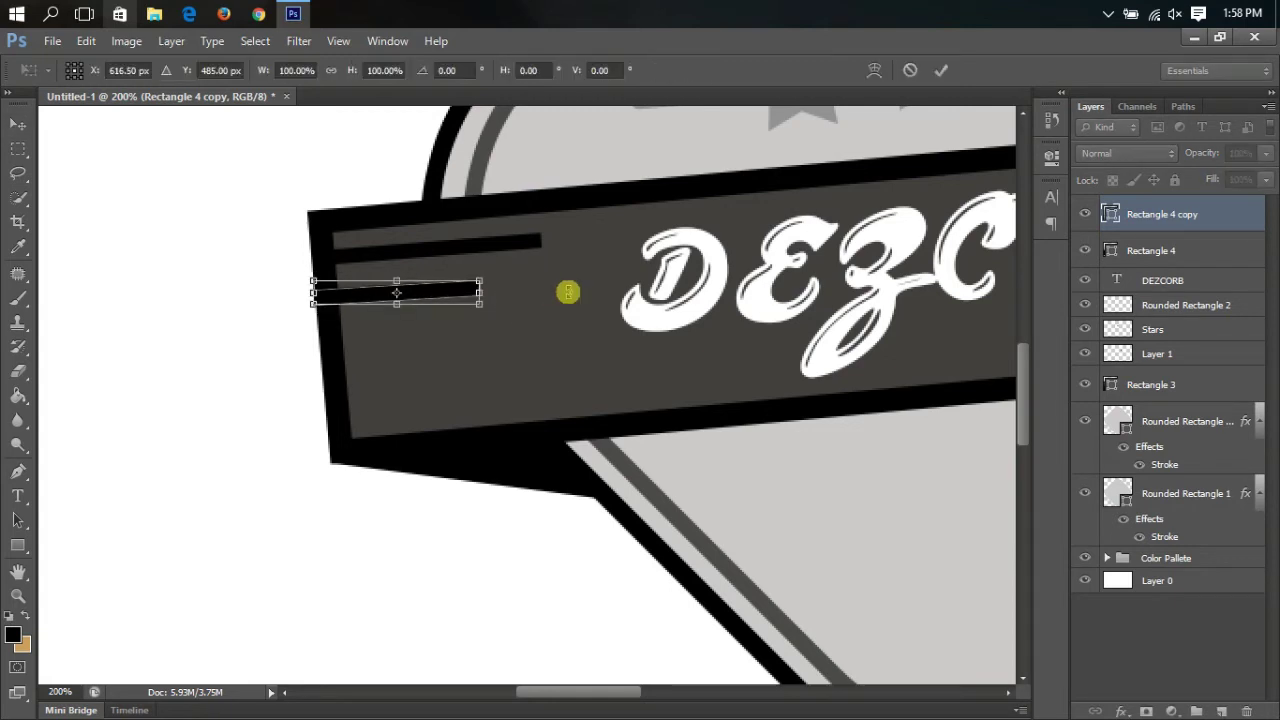
{"action": "left_click_drag", "start_coordinate": [569, 289], "coordinate": [568, 288]}
{"action": "key", "text": "Return"}
Step: Duplicate the short stripe twice to add a third and a longer fourth stripe below
{"action": "key", "text": "ctrl+j"}
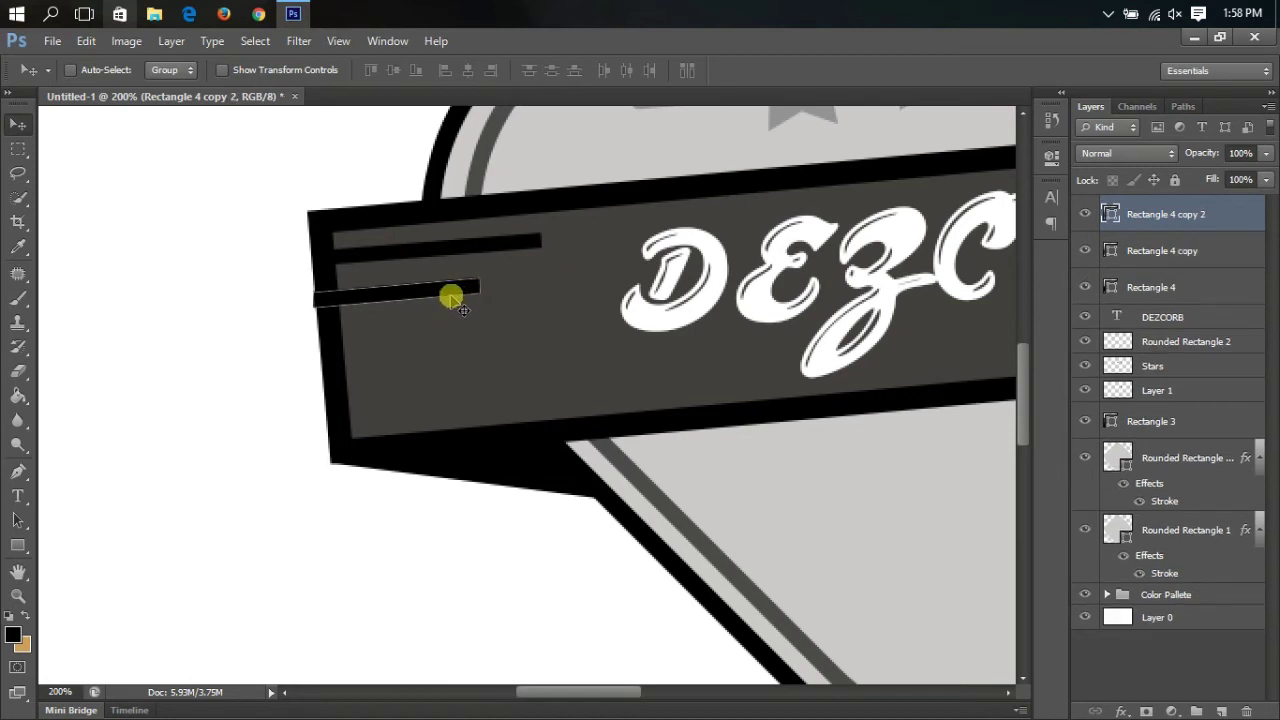
{"action": "left_click_drag", "start_coordinate": [451, 294], "coordinate": [467, 336]}
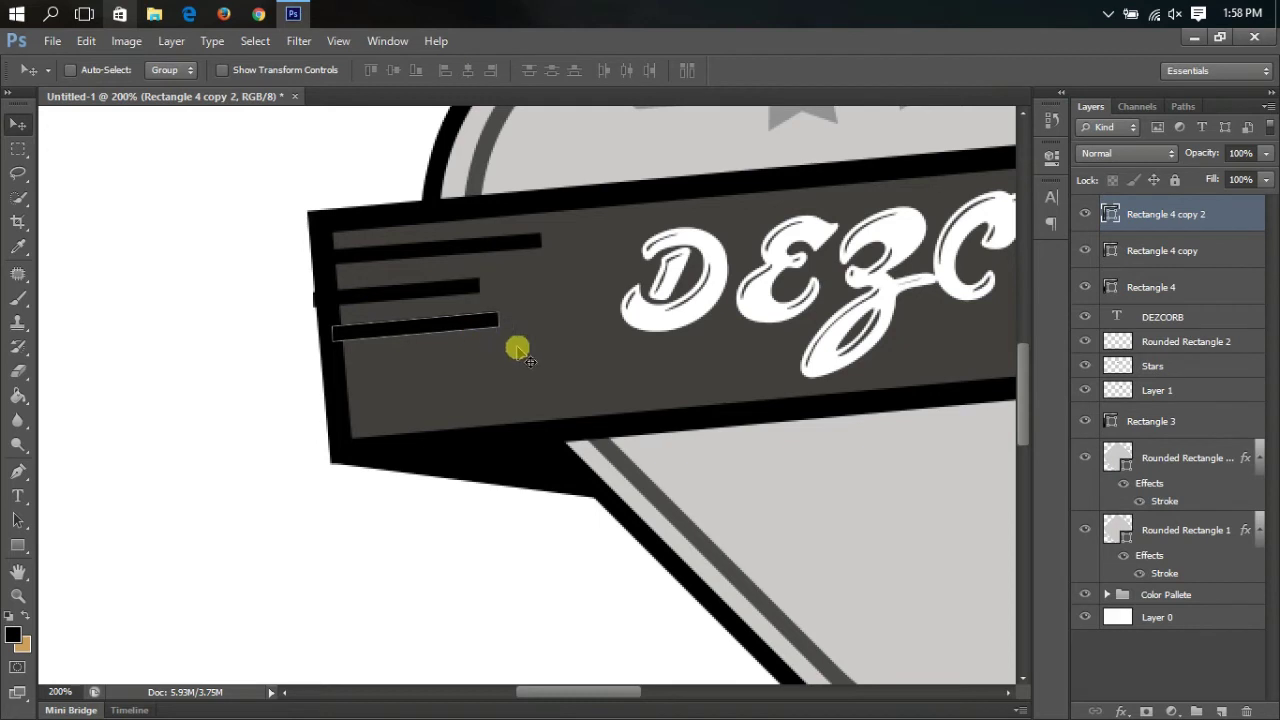
{"action": "key", "text": "ctrl+t"}
{"action": "key", "text": "Return"}
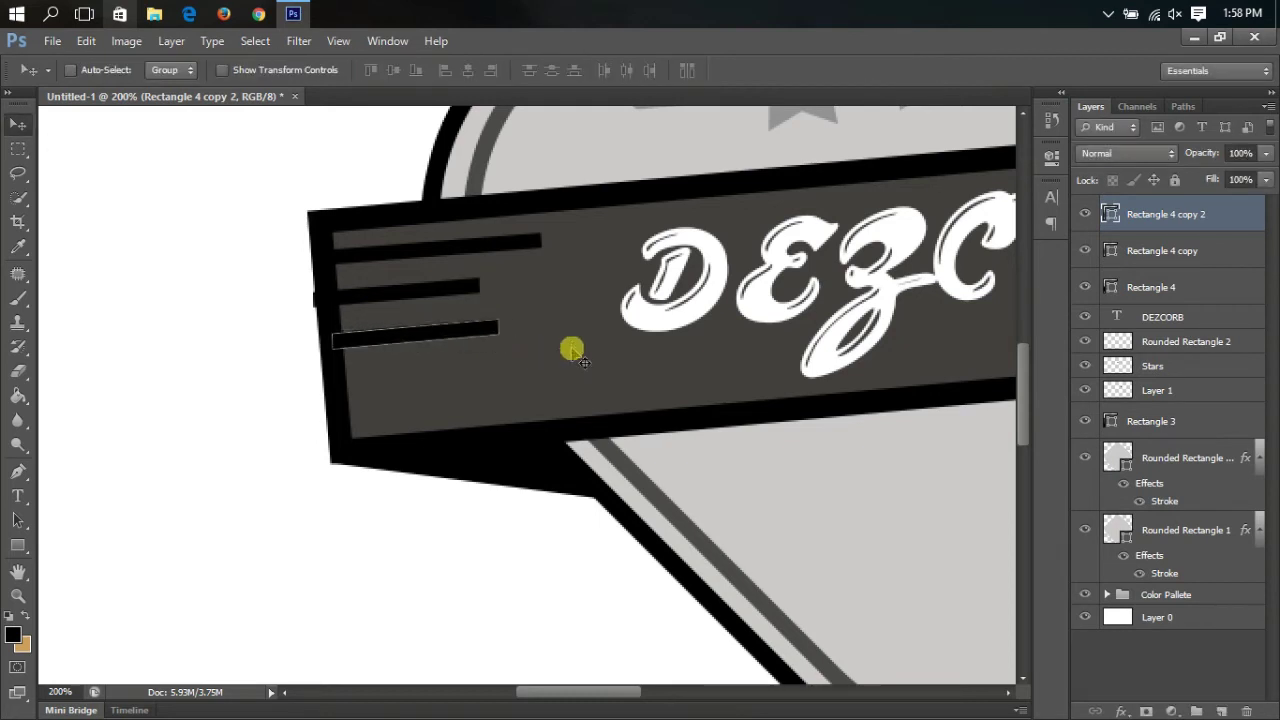
{"action": "key", "text": "ctrl+j"}
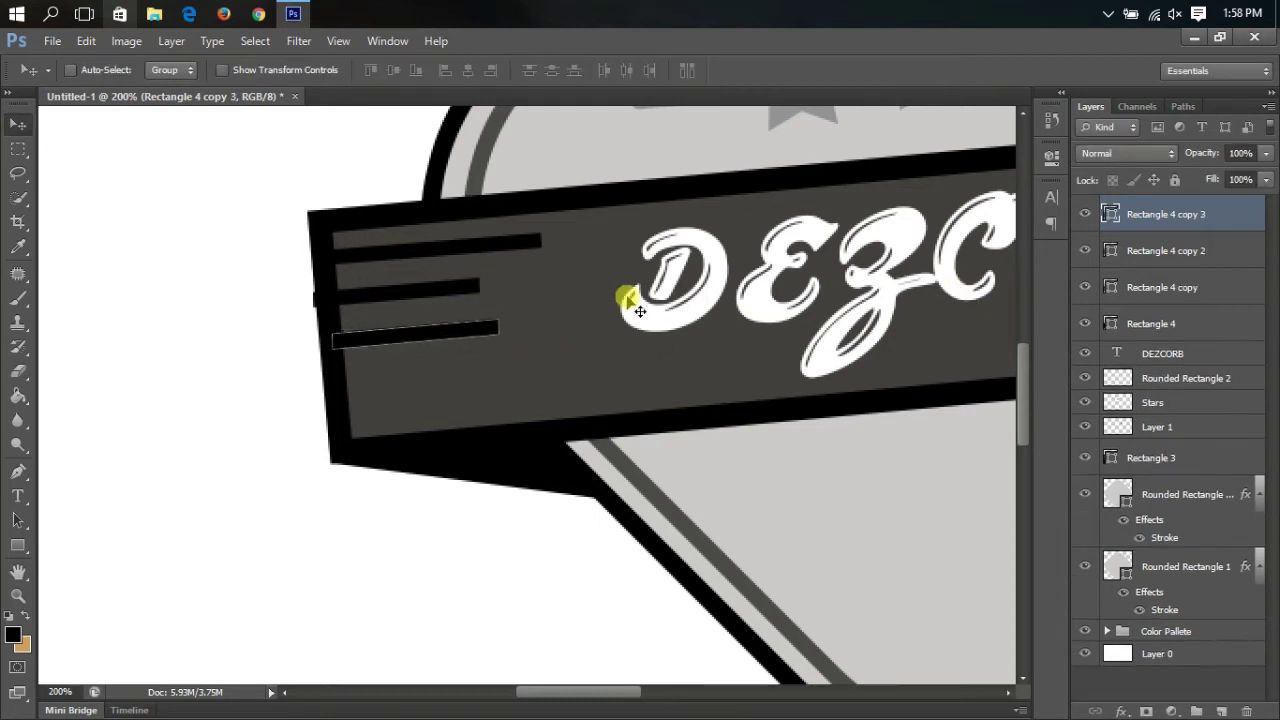
{"action": "mouse_move", "coordinate": [514, 343]}
{"action": "left_mouse_down"}
{"action": "mouse_move", "coordinate": [515, 393]}
{"action": "mouse_move", "coordinate": [552, 384]}
{"action": "left_mouse_up"}
{"action": "key", "text": "ctrl+t"}
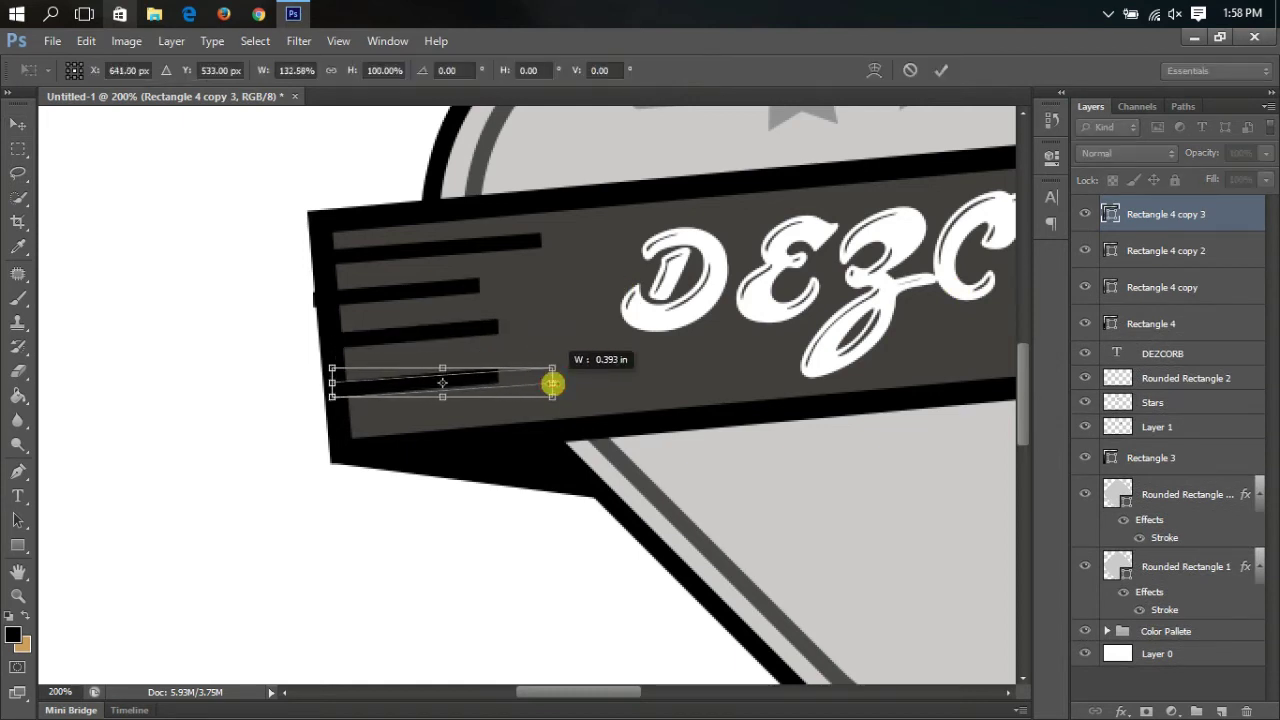
{"action": "key", "text": "Return"}
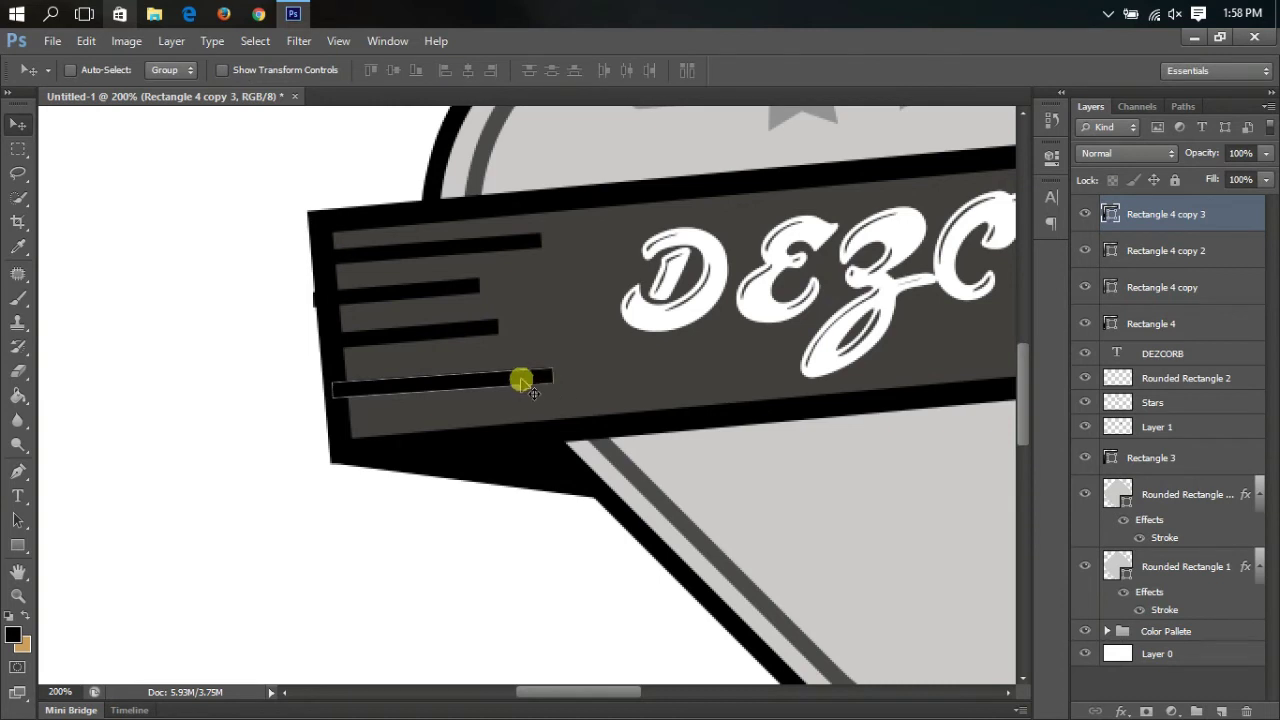
Step: Nudge the third and fourth stripes down slightly and zoom out
{"action": "left_click", "coordinate": [1167, 250]}
{"action": "key", "text": "Down"}
{"action": "key", "text": "Down"}
{"action": "key", "text": "Down"}
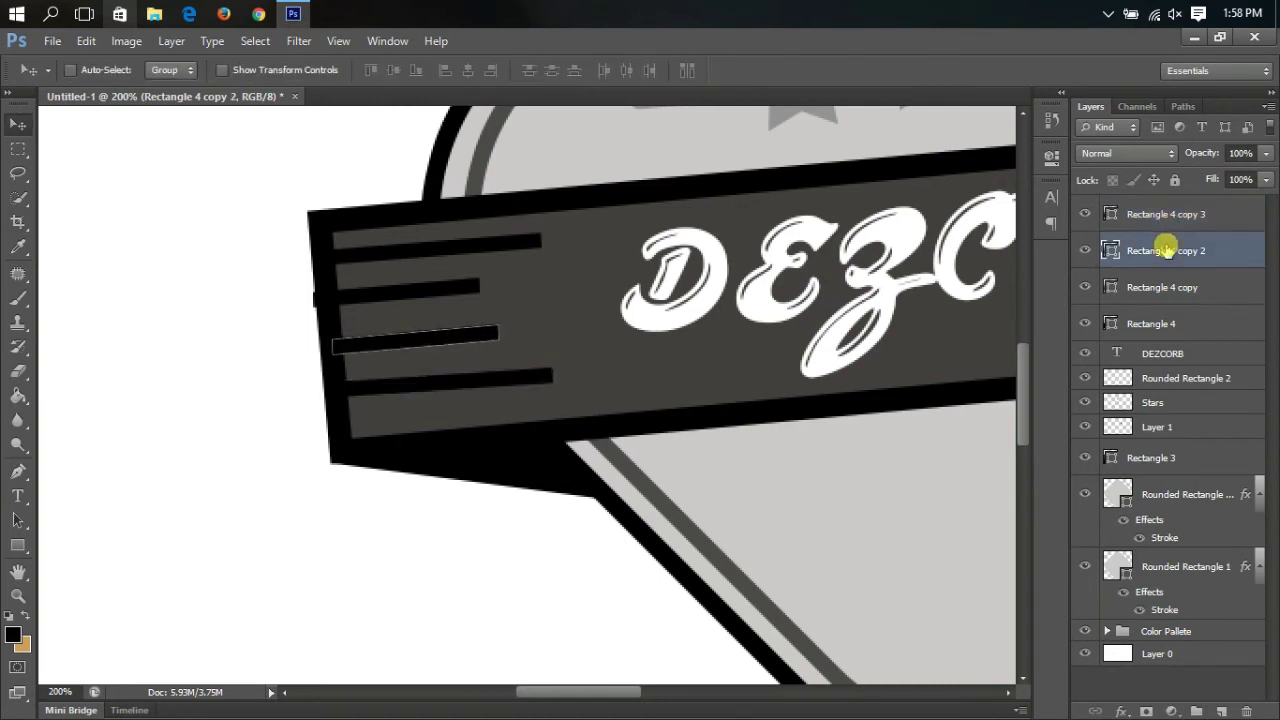
{"action": "left_click", "coordinate": [1166, 218]}
{"action": "key", "text": "Down"}
{"action": "key", "text": "Down"}
{"action": "key", "text": "Down"}
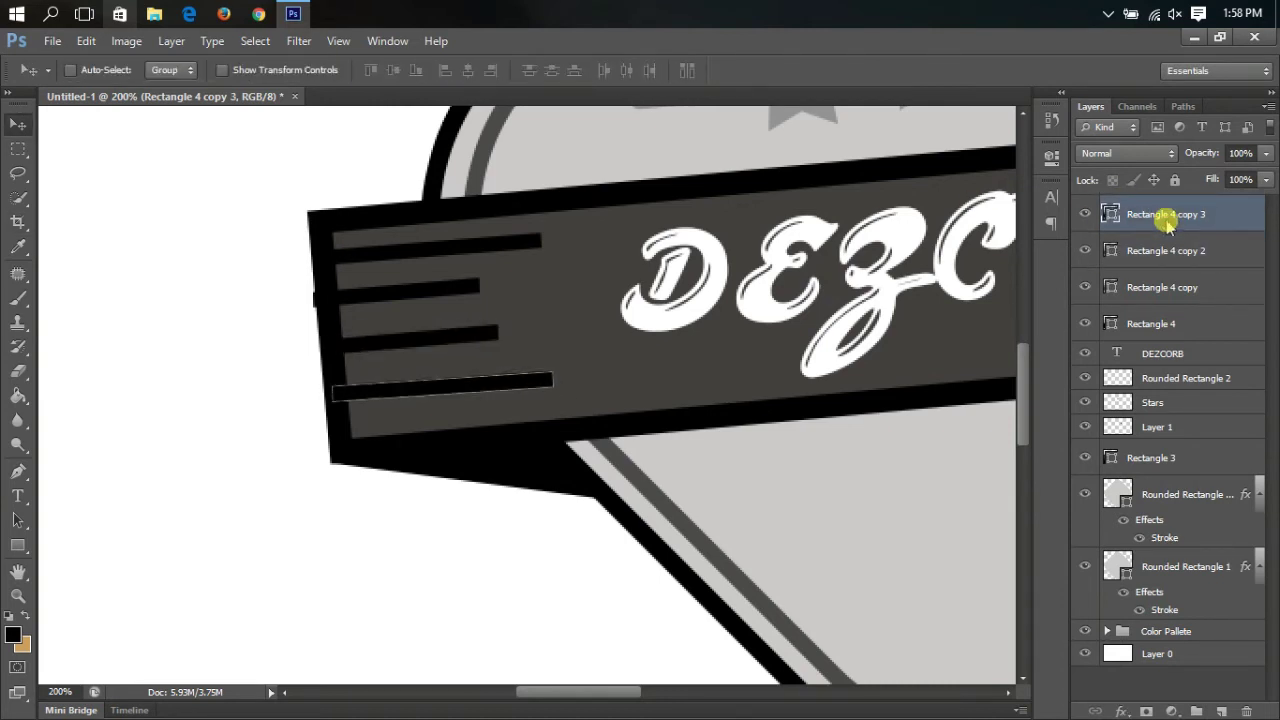
{"action": "key", "text": "ctrl+minus"}
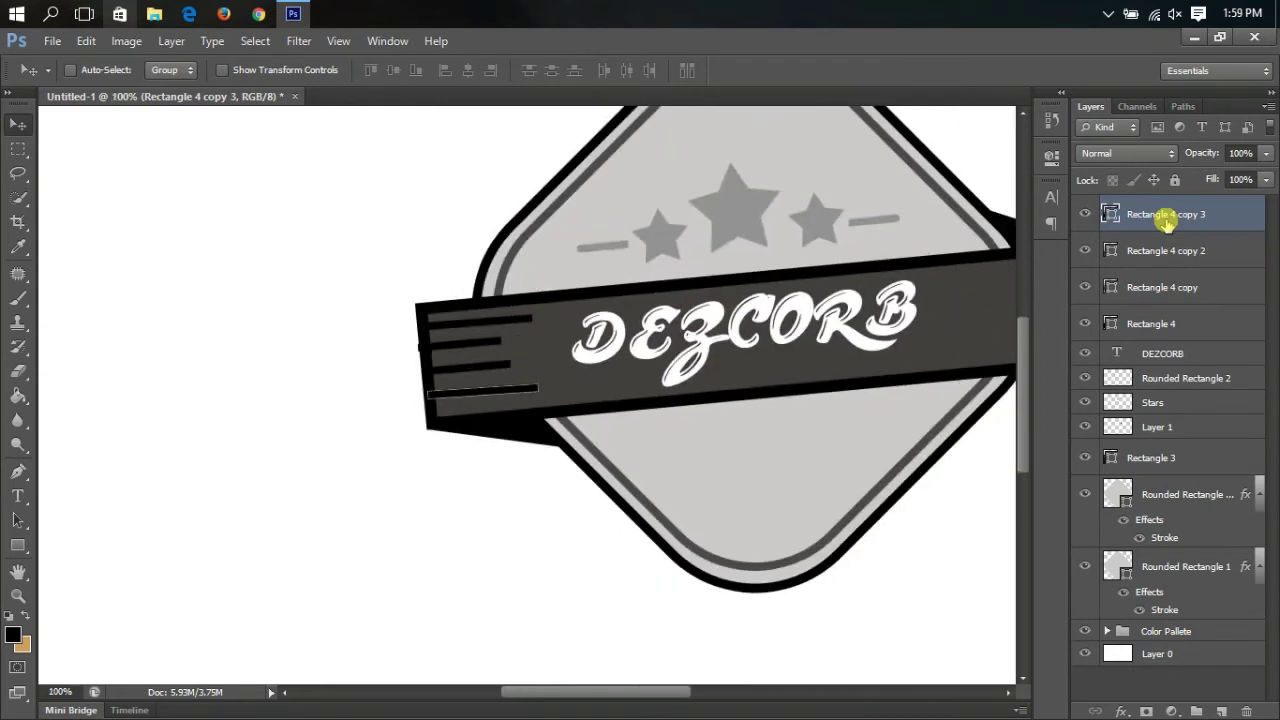
Step: Zoom out to the full document and reapply a transform to the fourth stripe
{"action": "left_click", "coordinate": [1155, 288]}
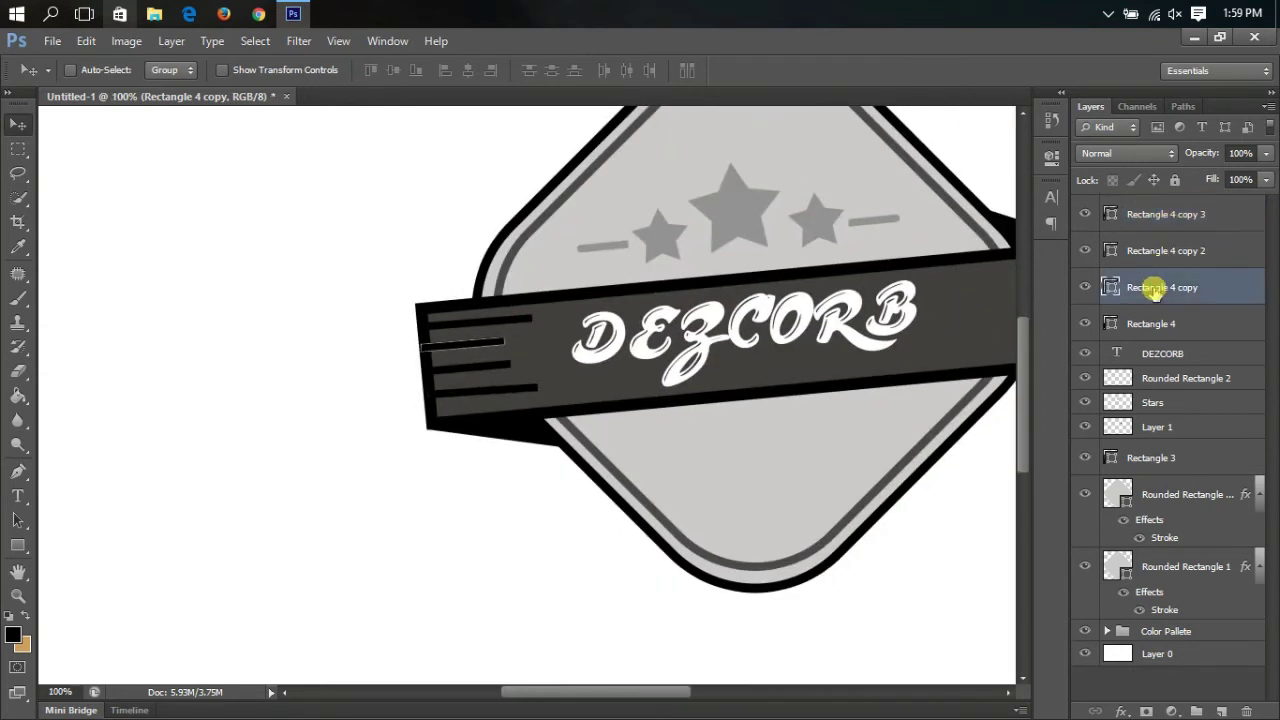
{"action": "left_click", "coordinate": [1153, 356]}
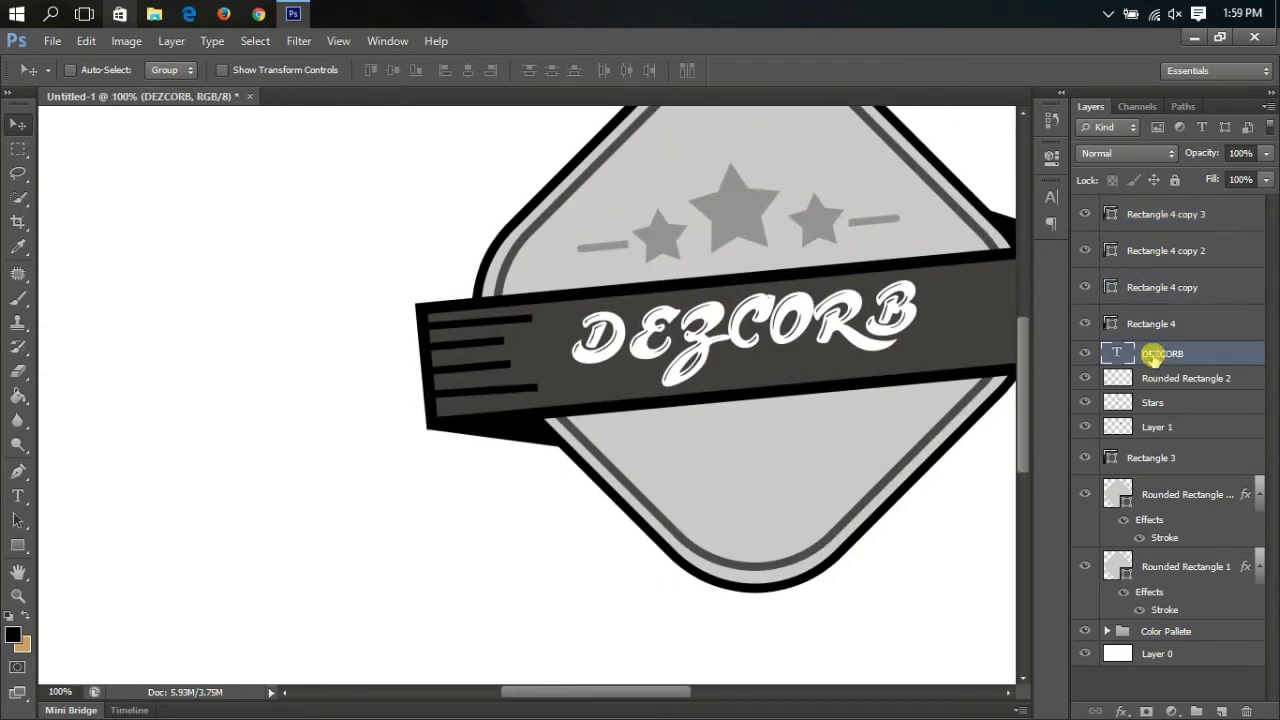
{"action": "key", "text": "ctrl+minus"}
{"action": "key", "text": "ctrl+minus"}
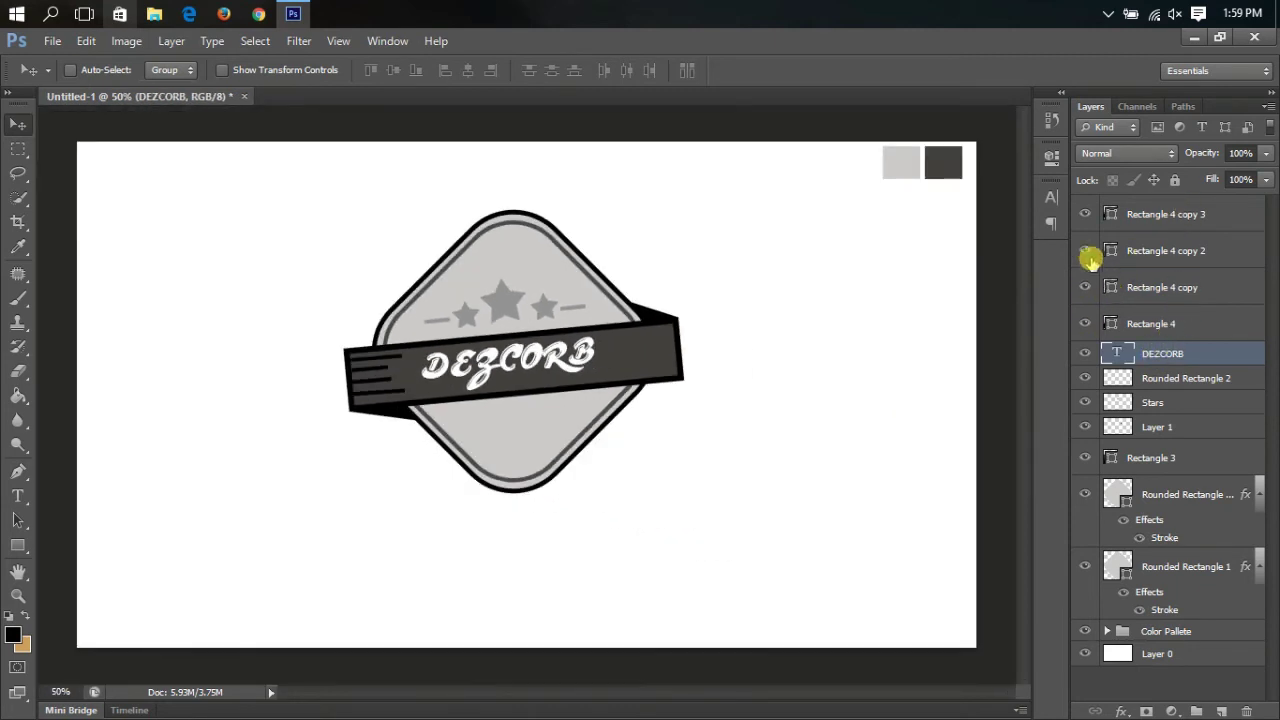
{"action": "left_click", "coordinate": [1127, 211]}
{"action": "key", "text": "ctrl+t"}
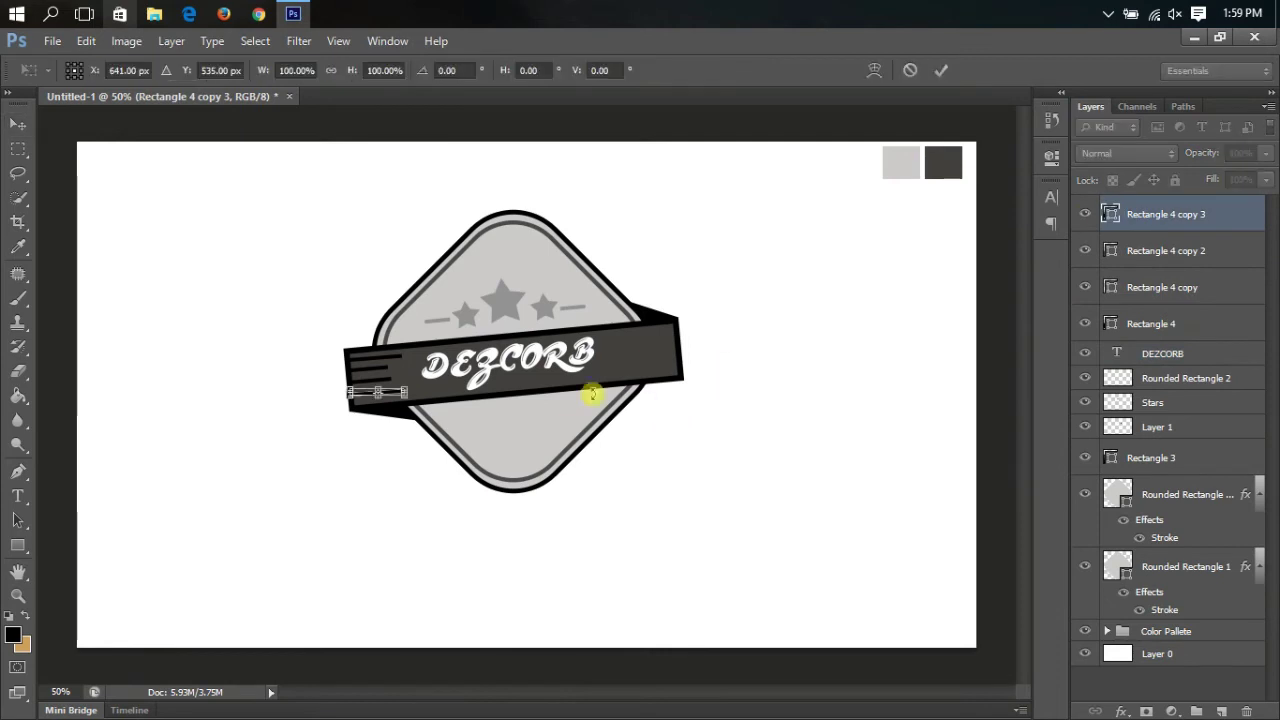
{"action": "key", "text": "Return"}
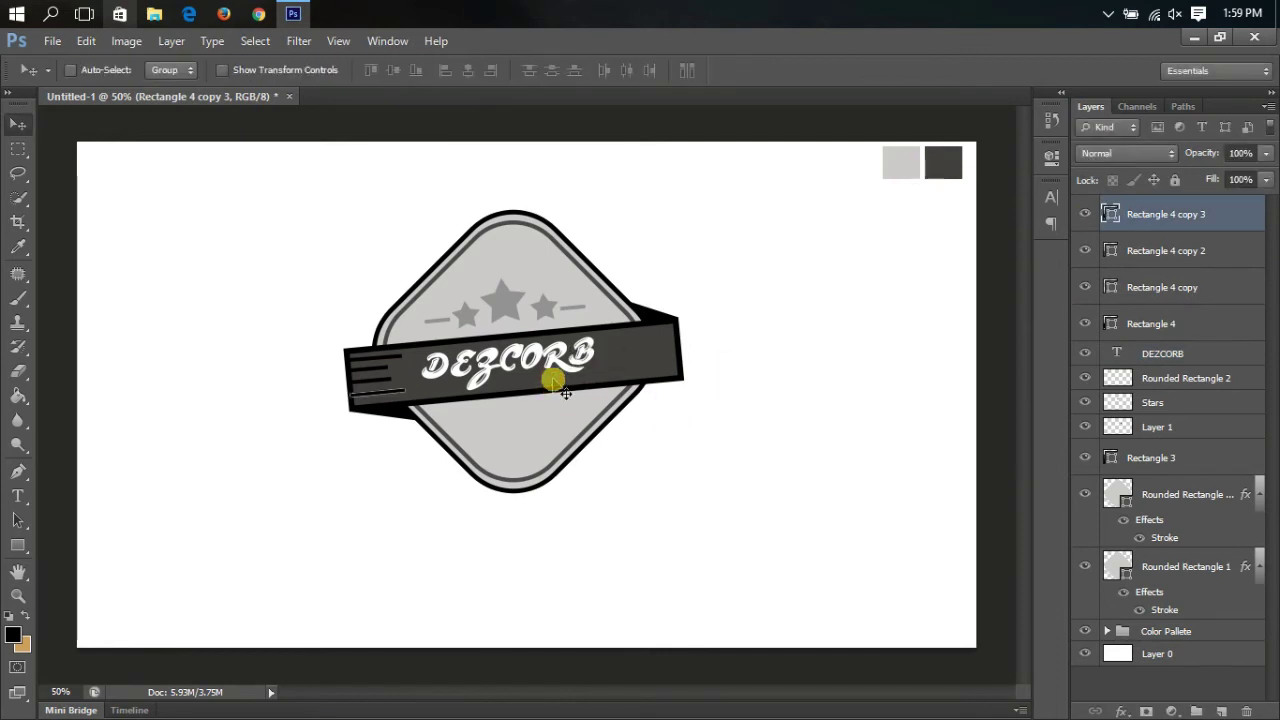
{"action": "left_click", "coordinate": [1170, 353]}
Step: Merge the four stripe layers into one shape layer and rasterize it
{"action": "left_click", "coordinate": [1172, 330]}
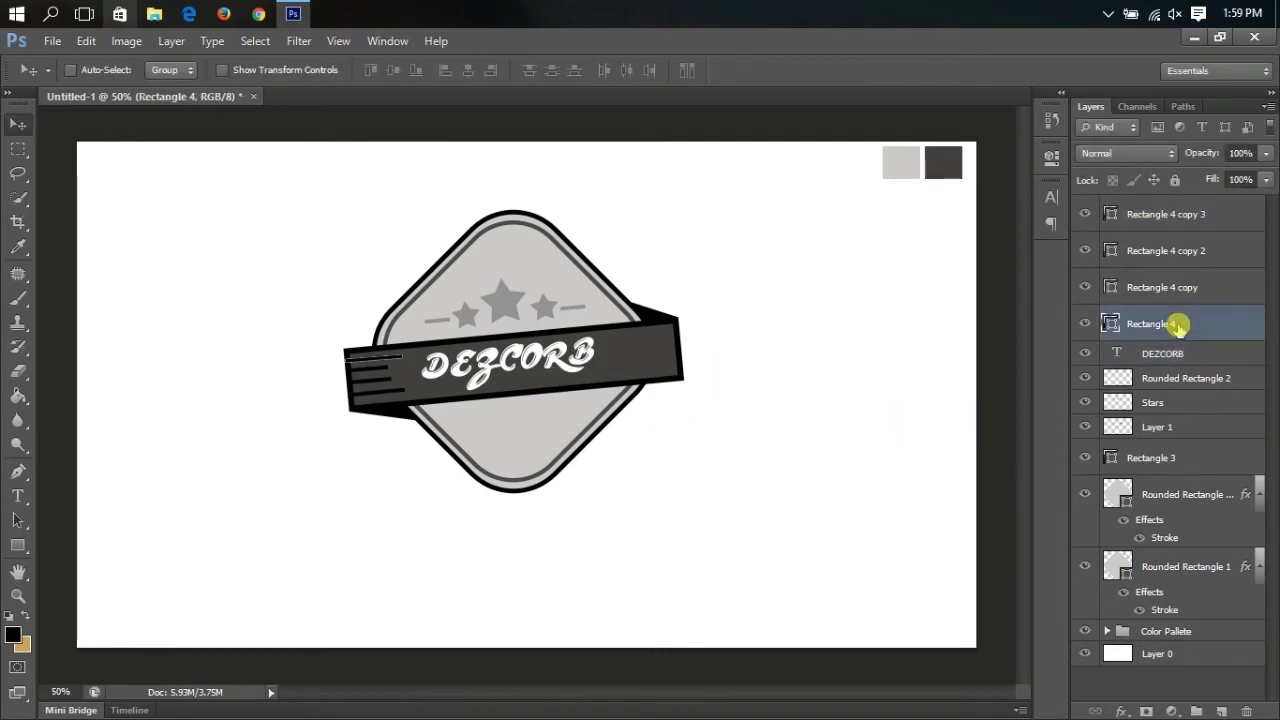
{"action": "left_click", "coordinate": [1188, 220], "text": "shift"}
{"action": "right_click", "coordinate": [1188, 220]}
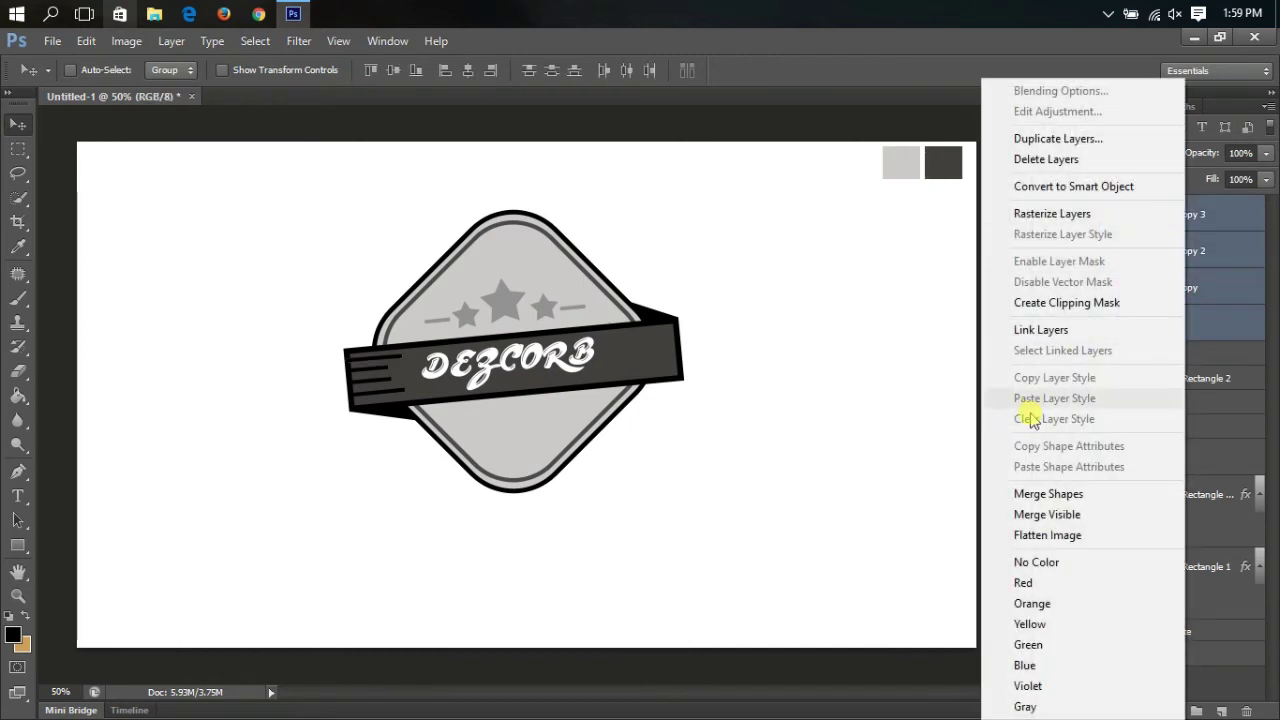
{"action": "left_click", "coordinate": [1028, 494]}
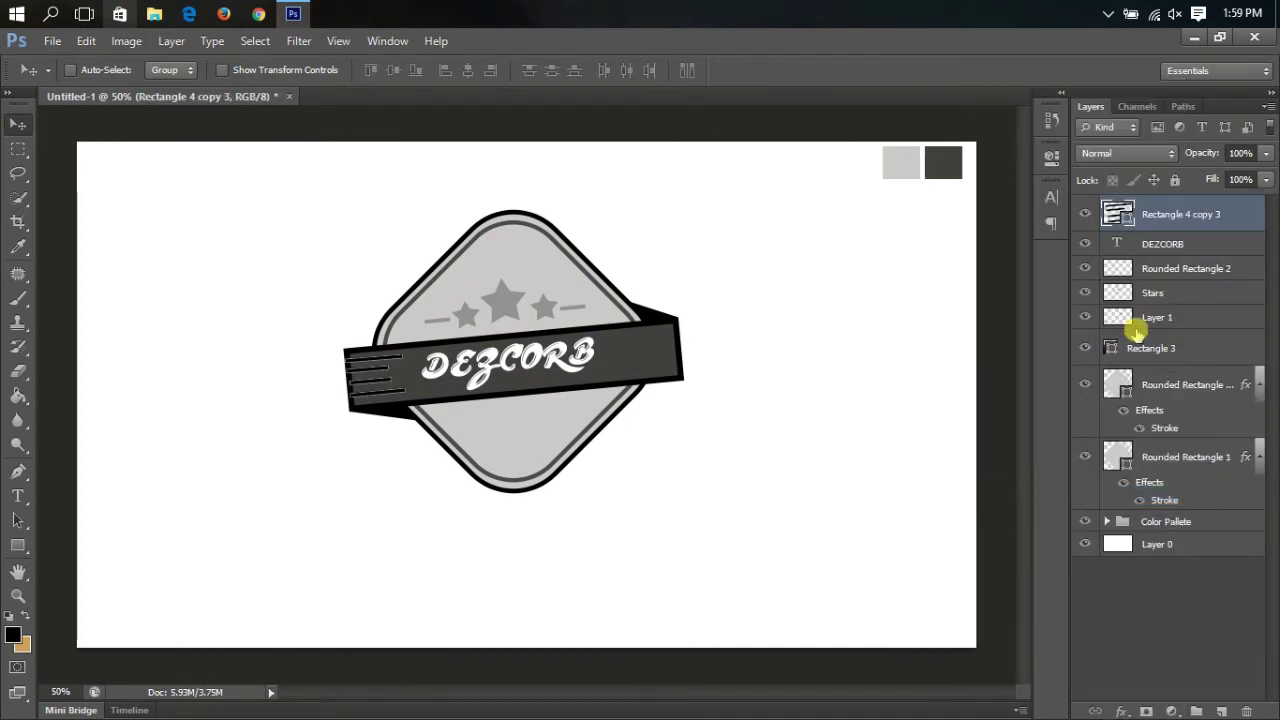
{"action": "right_click", "coordinate": [1206, 227]}
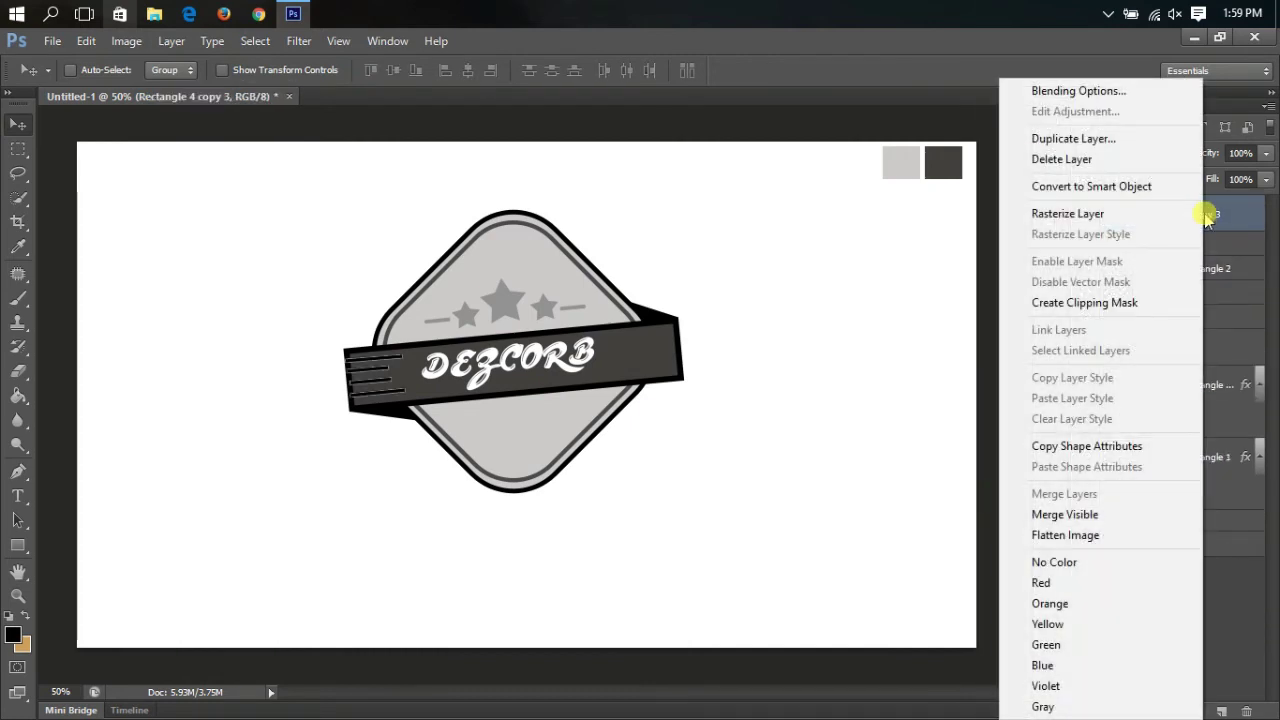
{"action": "left_click", "coordinate": [1123, 204]}
Step: Duplicate the rasterized stripes layer as Rectangle 4 copy 4
{"action": "right_click", "coordinate": [1130, 206]}
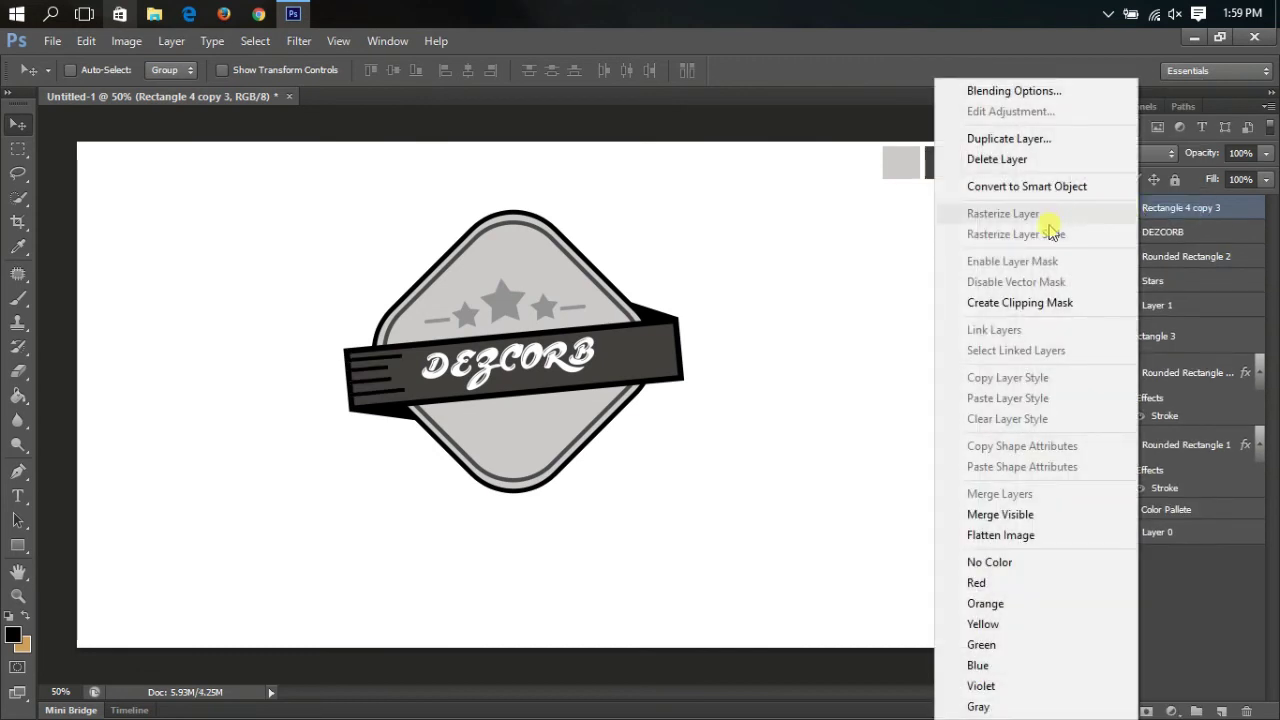
{"action": "left_click", "coordinate": [1058, 139]}
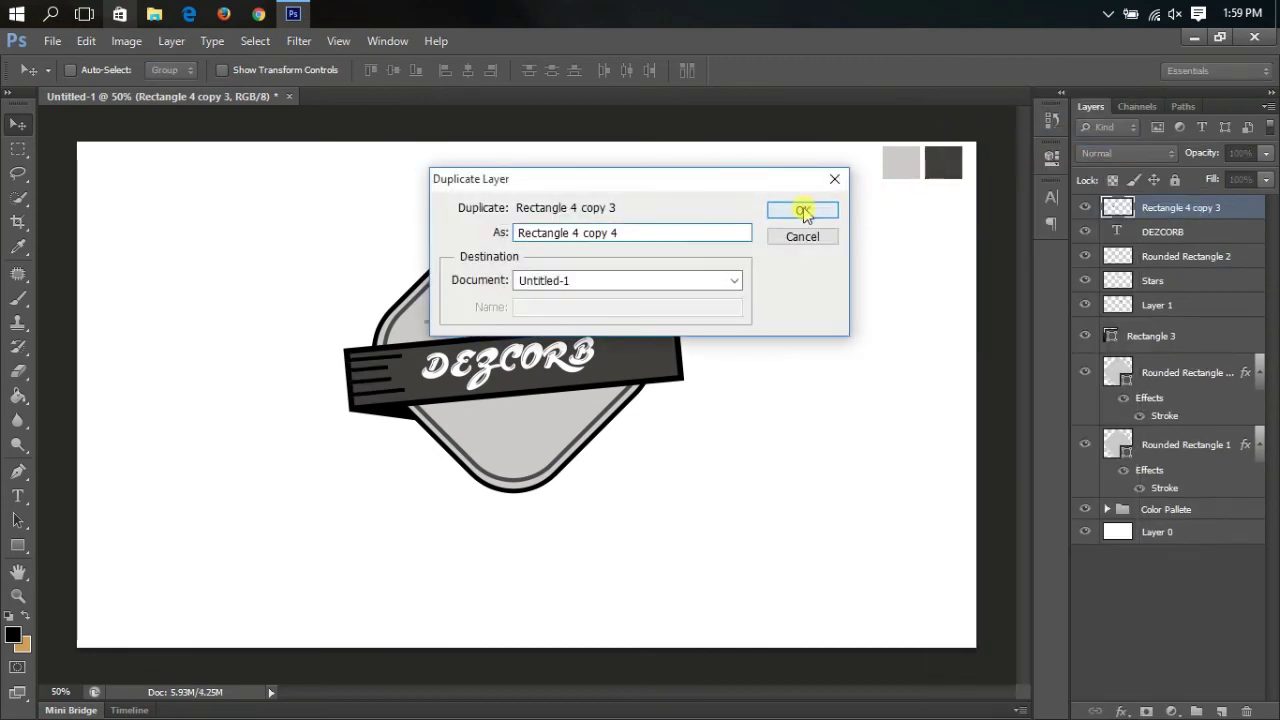
{"action": "left_click", "coordinate": [806, 209]}
{"action": "key", "text": "ctrl+t"}
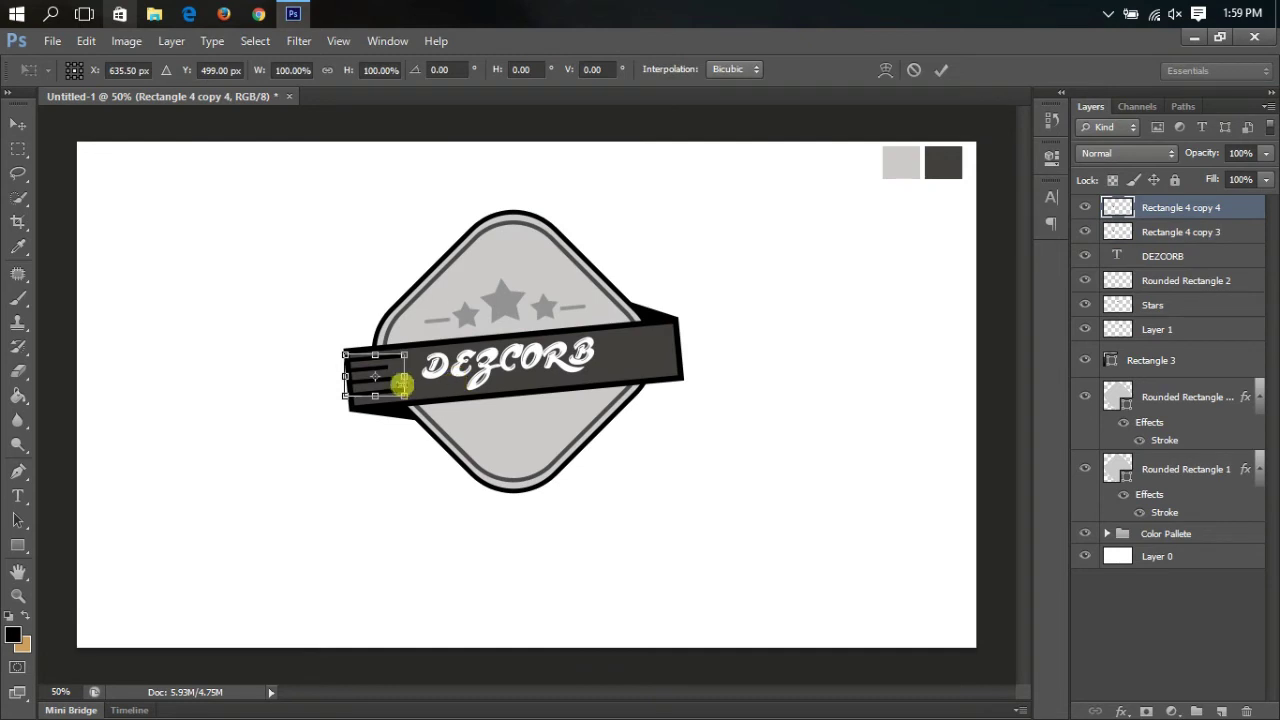
Step: Flip the duplicated stripes horizontally and move them to the banner's right end
{"action": "right_click", "coordinate": [400, 384]}
{"action": "left_click", "coordinate": [452, 654]}
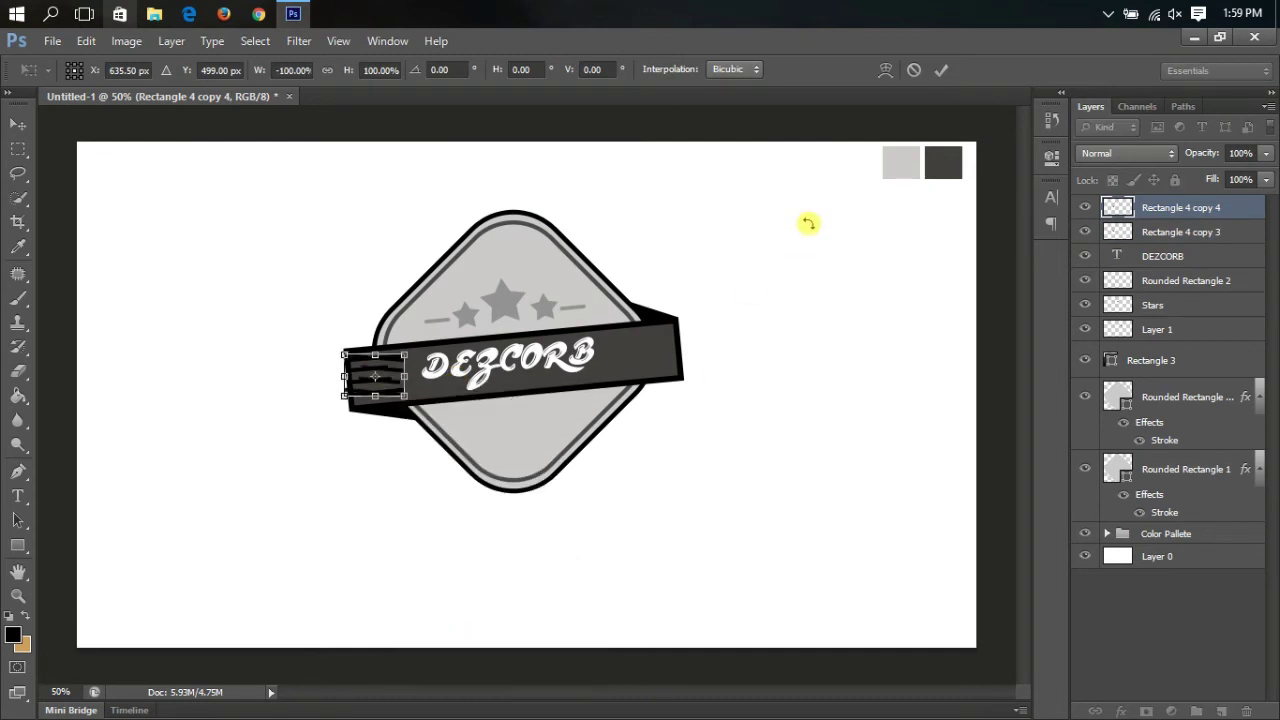
{"action": "left_click", "coordinate": [942, 72]}
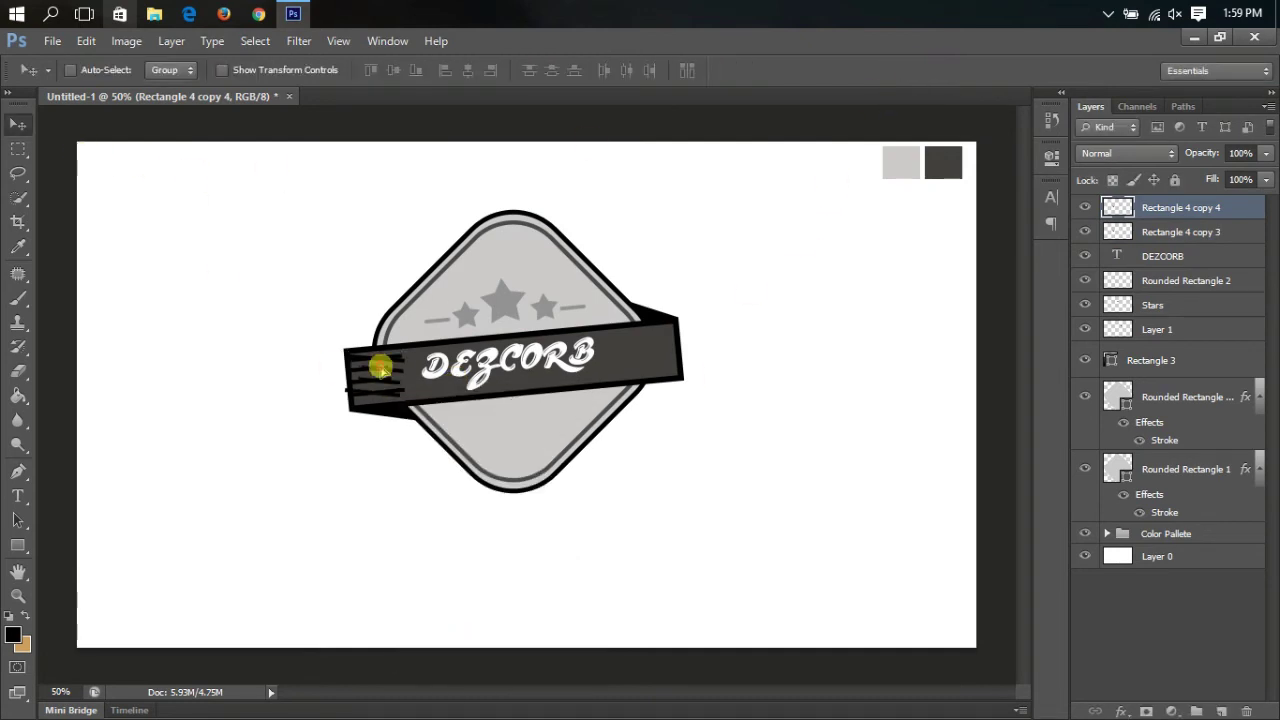
{"action": "mouse_move", "coordinate": [380, 365]}
{"action": "left_mouse_down"}
{"action": "mouse_move", "coordinate": [572, 331]}
{"action": "mouse_move", "coordinate": [646, 335]}
{"action": "left_mouse_up"}
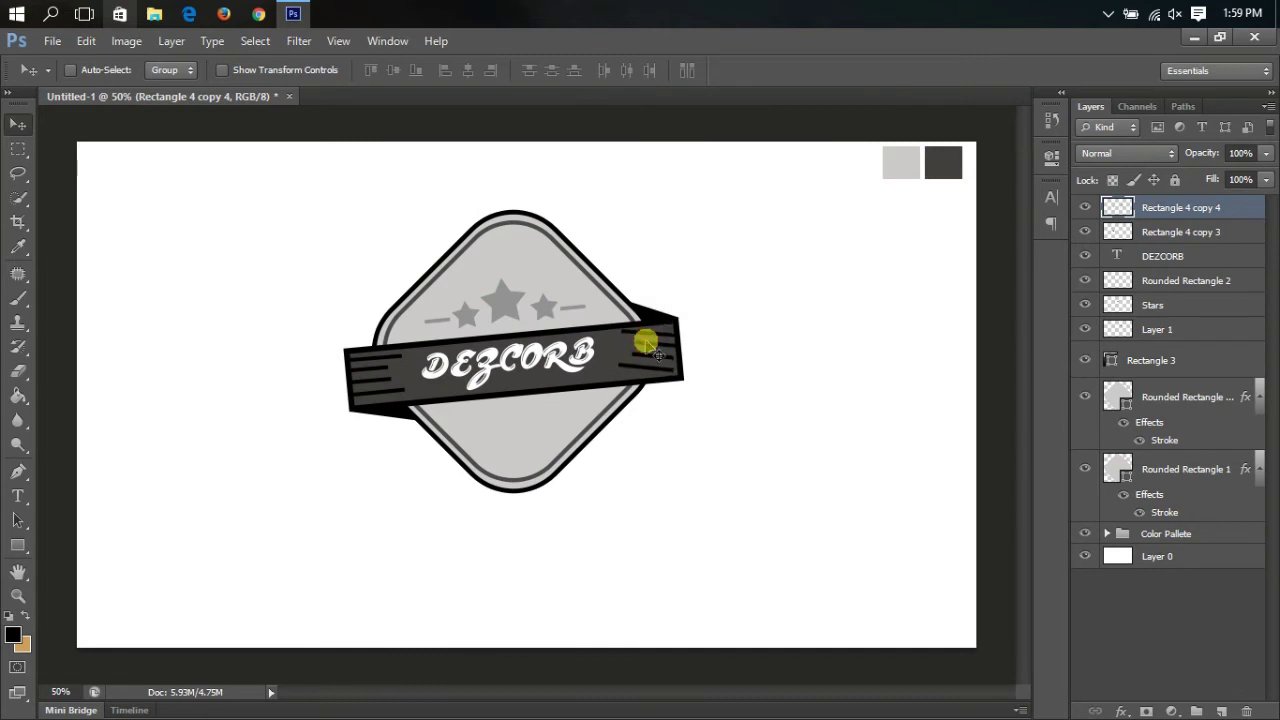
Step: Rotate the right-hand stripes to about -3° so they follow the banner's tilt
{"action": "key", "text": "ctrl+t"}
{"action": "left_click_drag", "start_coordinate": [787, 379], "coordinate": [788, 362]}
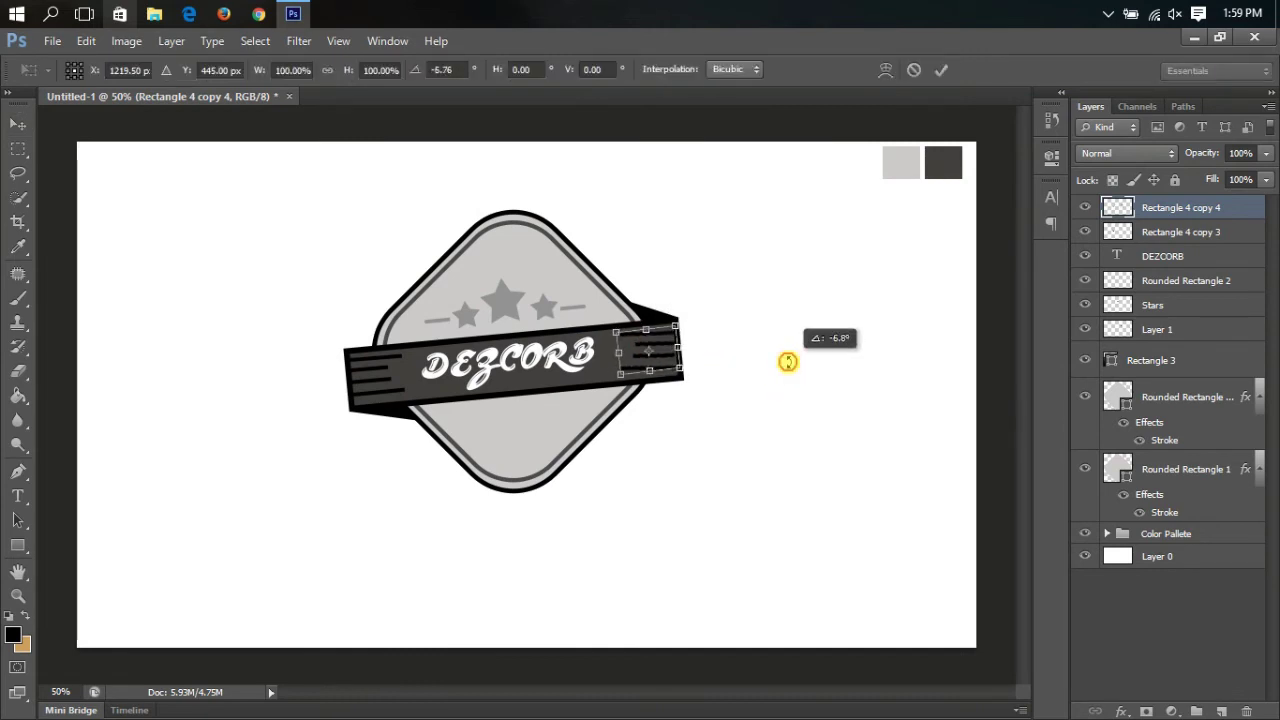
{"action": "key", "text": "Return"}
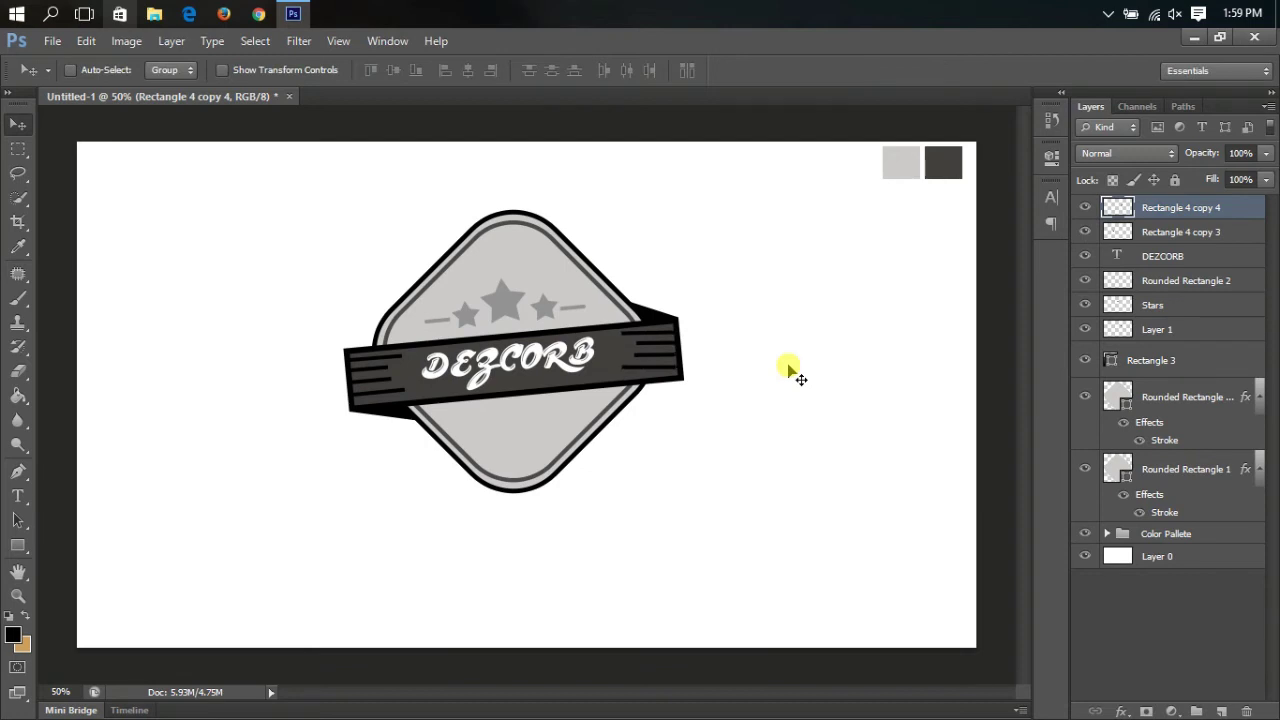
{"action": "key", "text": "ctrl+t"}
{"action": "left_click_drag", "start_coordinate": [820, 346], "coordinate": [818, 336]}
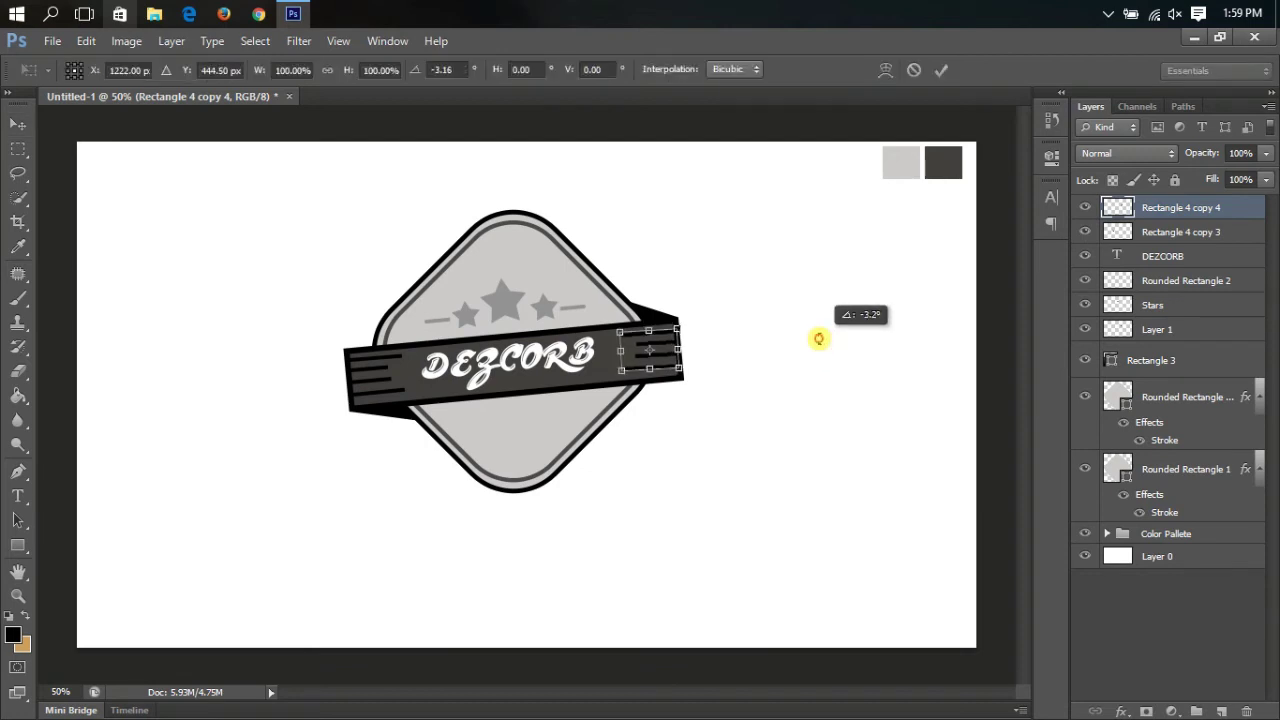
{"action": "key", "text": "Return"}
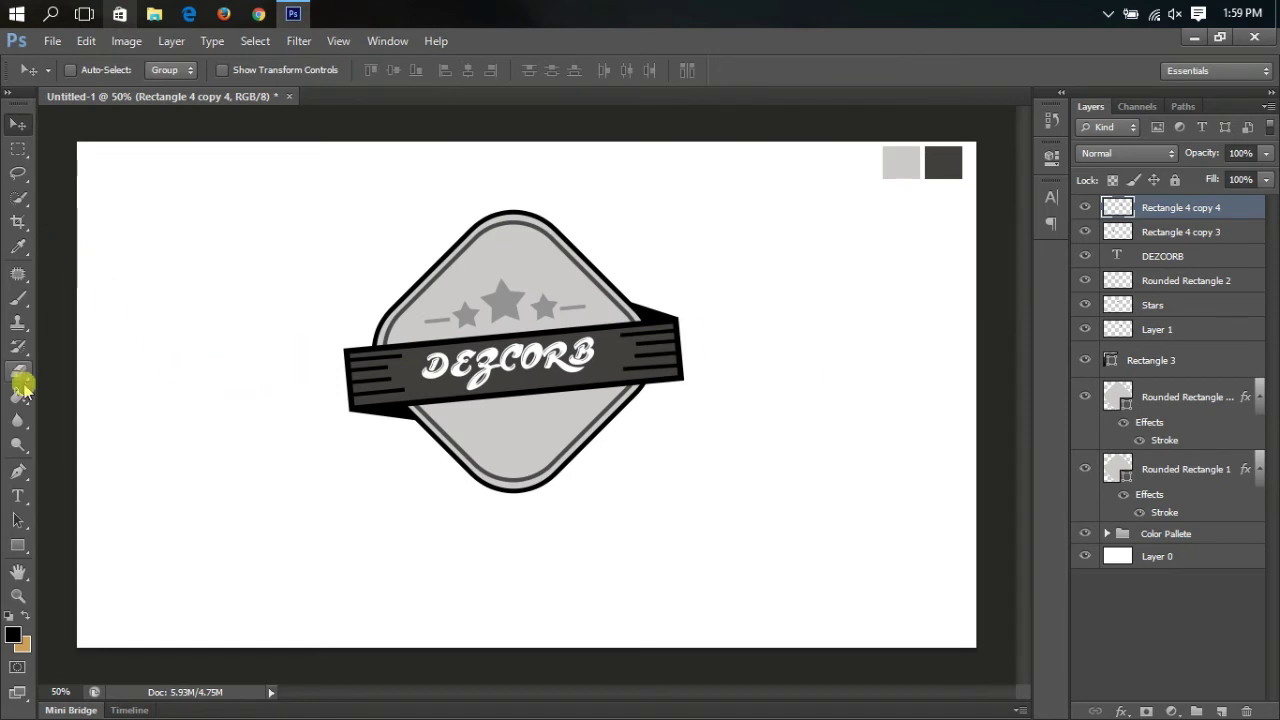
Step: Add SINCE 2015 text in Source Sans Pro Bold, dark grey, at 7 pt
{"action": "left_click", "coordinate": [18, 495]}
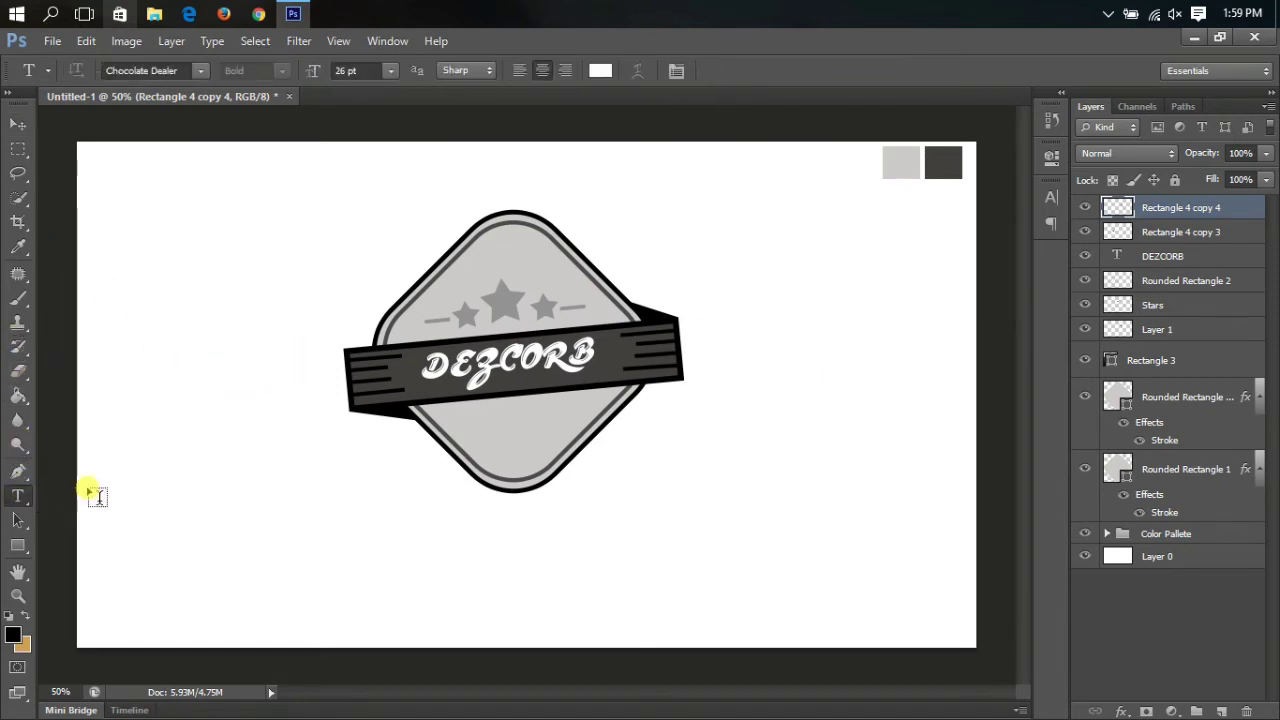
{"action": "left_click", "coordinate": [166, 70]}
{"action": "type", "text": "Sou"}
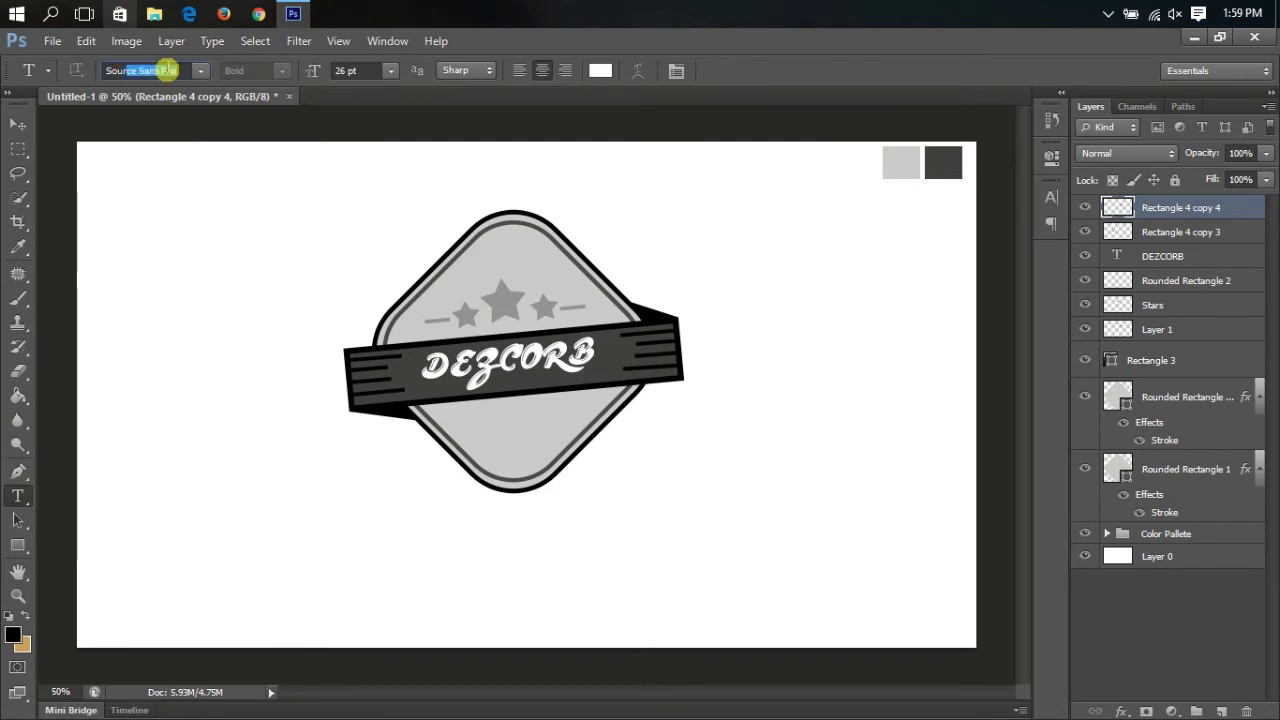
{"action": "key", "text": "Return"}
{"action": "left_click", "coordinate": [262, 460]}
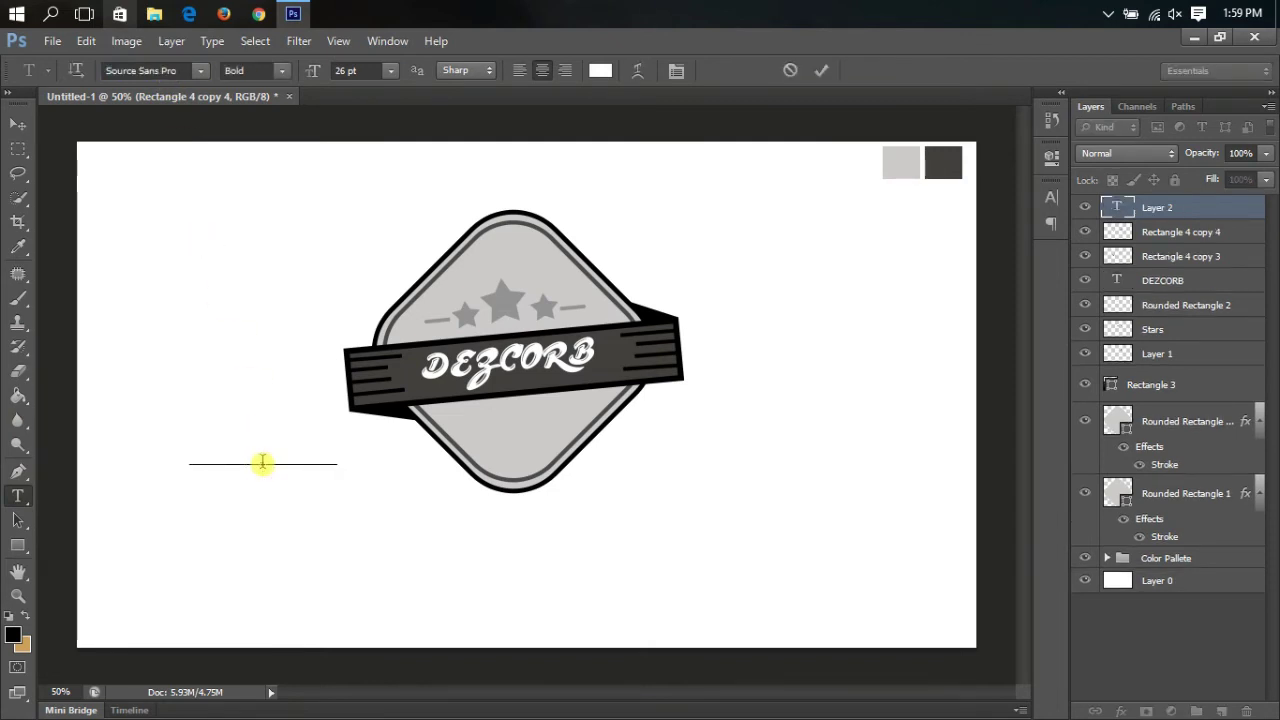
{"action": "key", "text": "ctrl+a"}
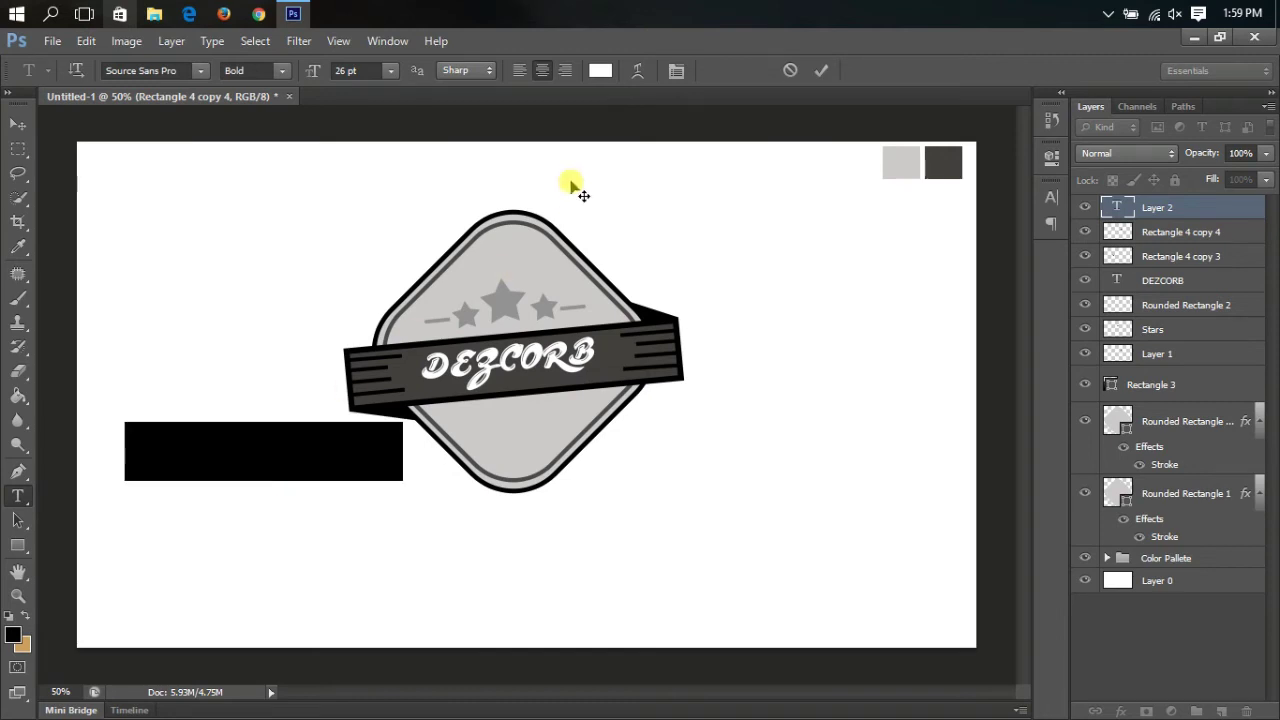
{"action": "left_click", "coordinate": [600, 70]}
{"action": "left_click", "coordinate": [948, 155]}
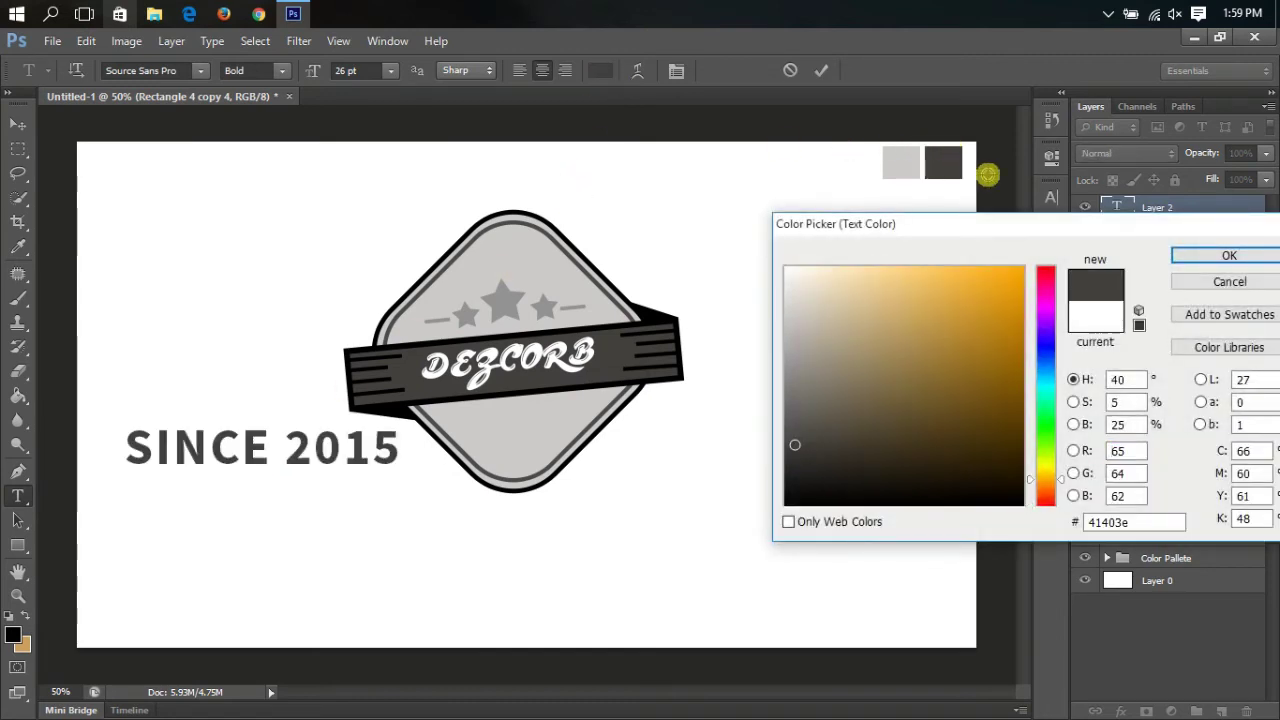
{"action": "left_click", "coordinate": [1229, 255]}
{"action": "left_click", "coordinate": [358, 71]}
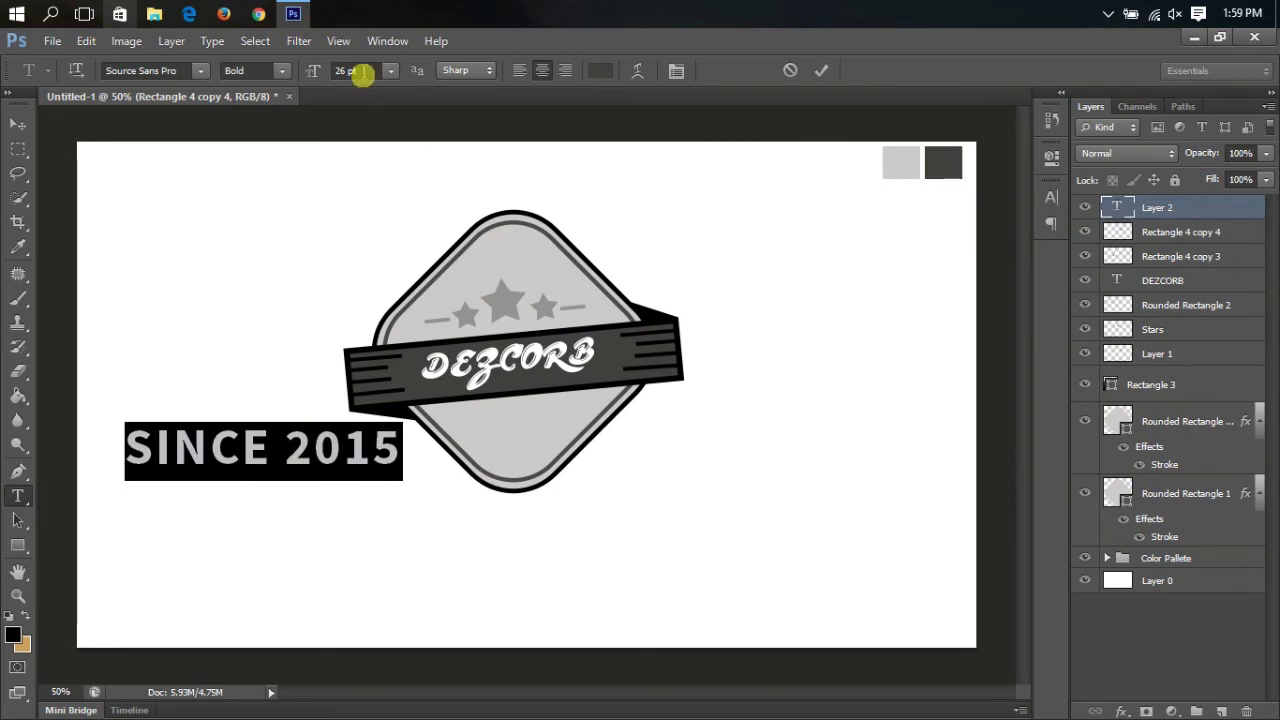
{"action": "type", "text": "7"}
{"action": "key", "text": "Return"}
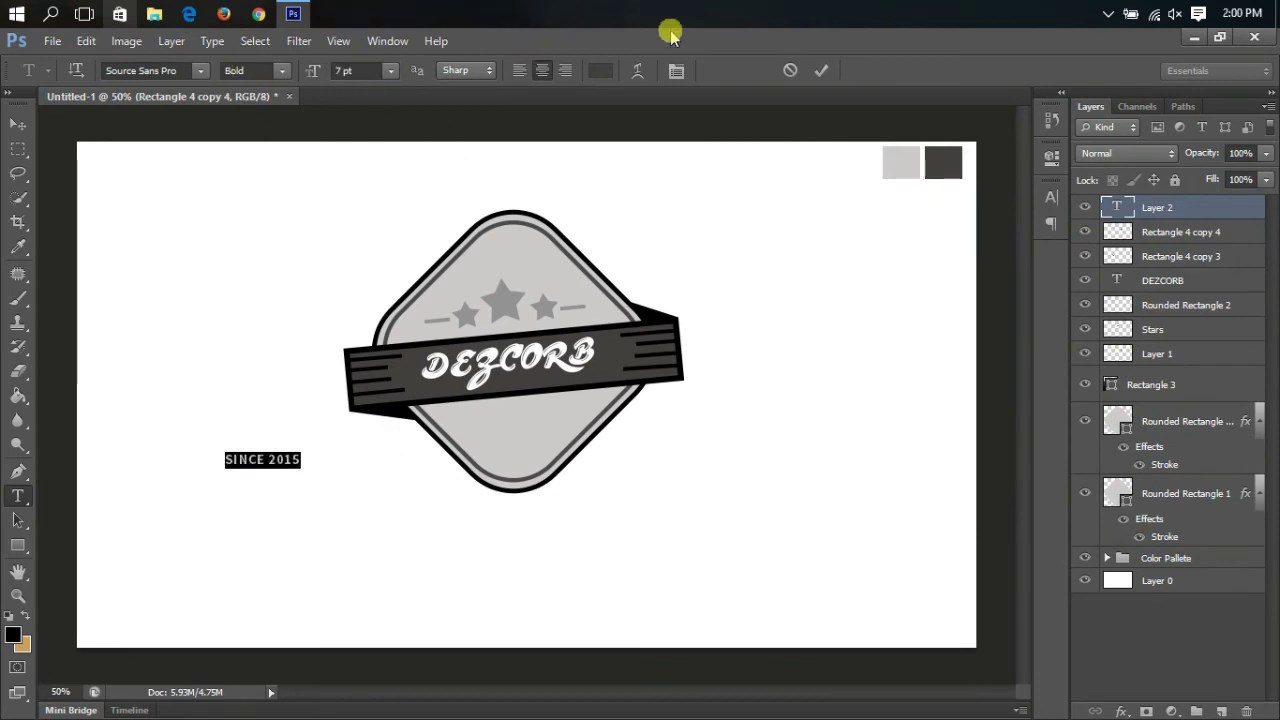
{"action": "left_click", "coordinate": [821, 70]}
Step: Move SINCE 2015 below the banner and rotate it about -5.3°
{"action": "left_click", "coordinate": [17, 124]}
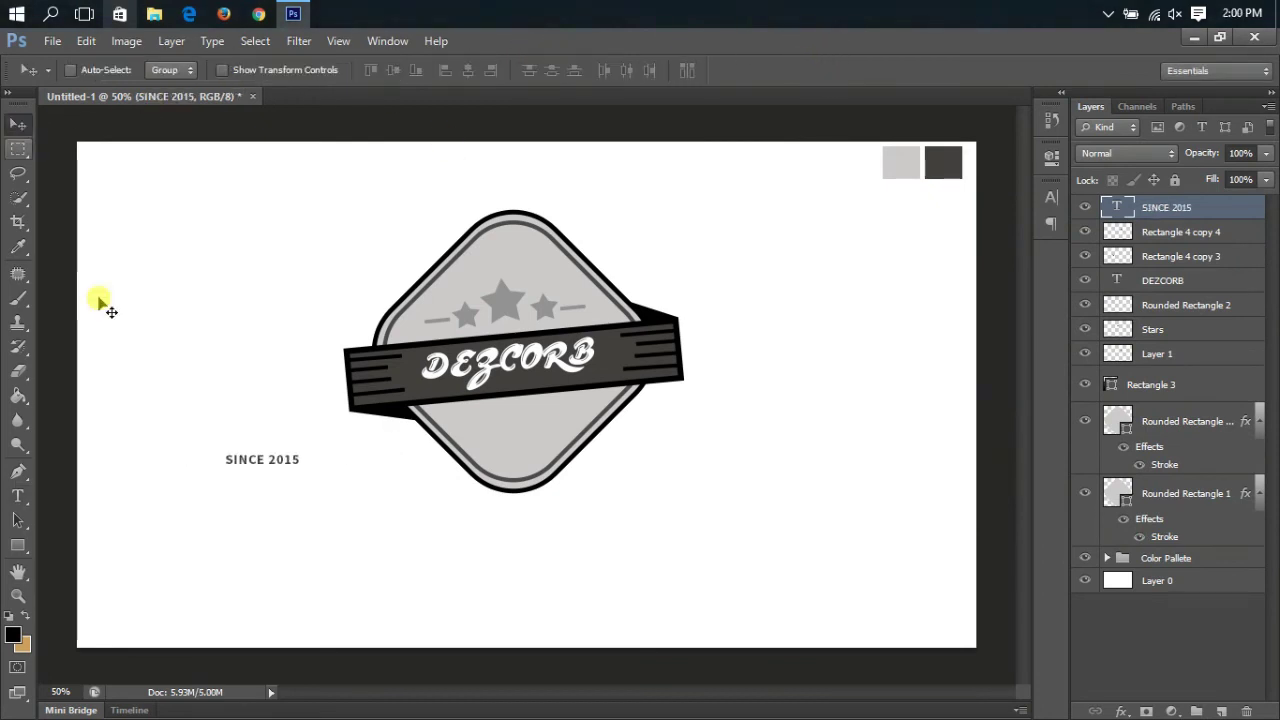
{"action": "left_click_drag", "start_coordinate": [270, 501], "coordinate": [522, 453]}
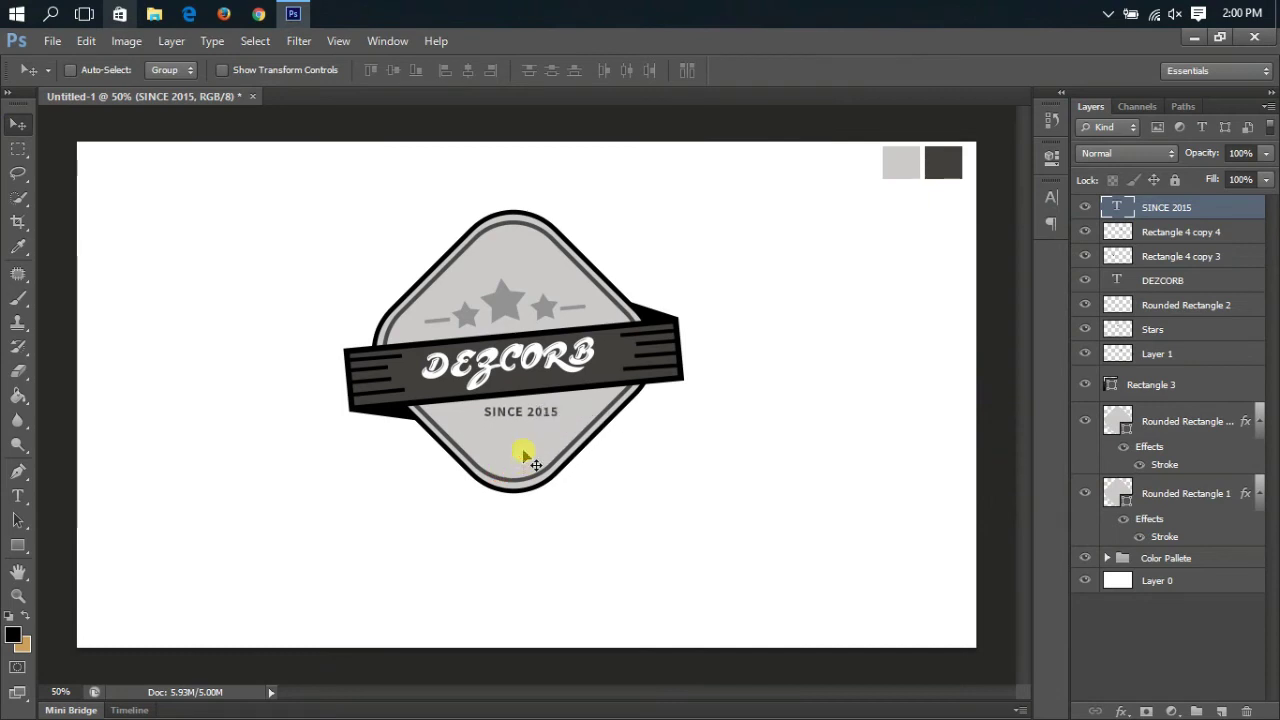
{"action": "key", "text": "ctrl+t"}
{"action": "left_click_drag", "start_coordinate": [634, 457], "coordinate": [640, 445]}
{"action": "key", "text": "Return"}
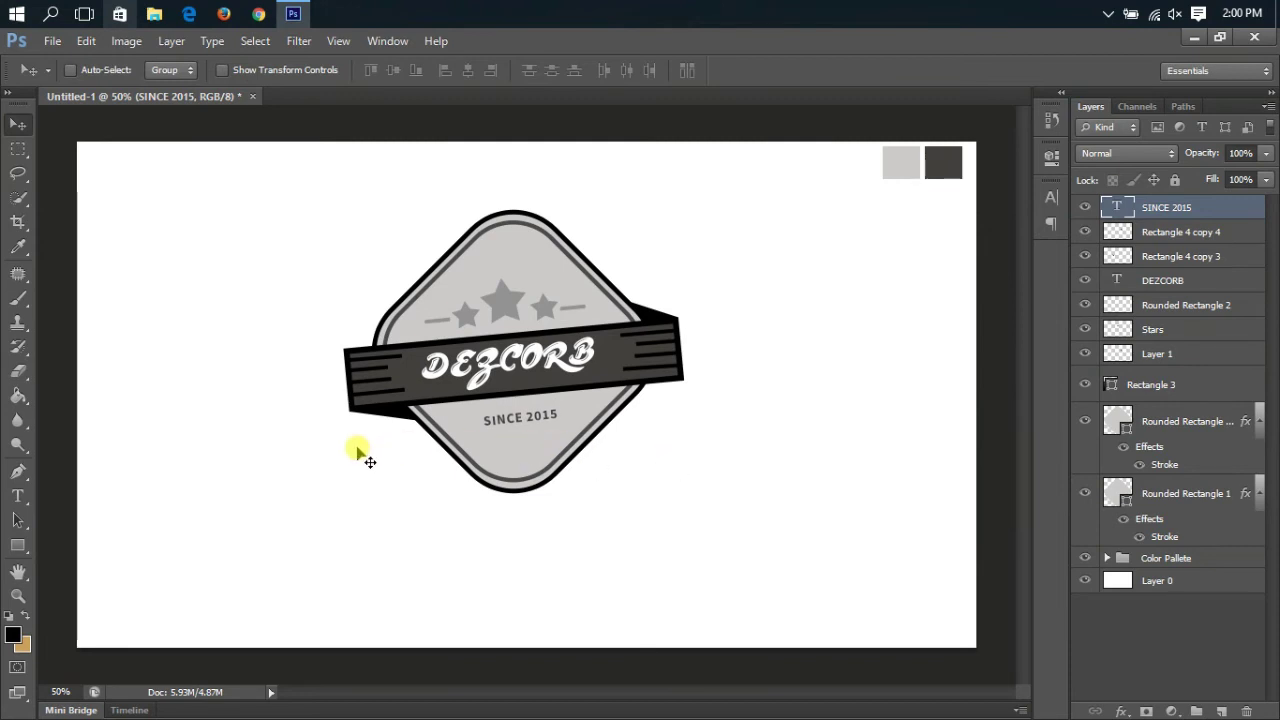
Step: Inspect the banner lettering and add a new empty layer named sHADOW
{"action": "key", "text": "ctrl+plus"}
{"action": "key", "text": "ctrl+plus"}
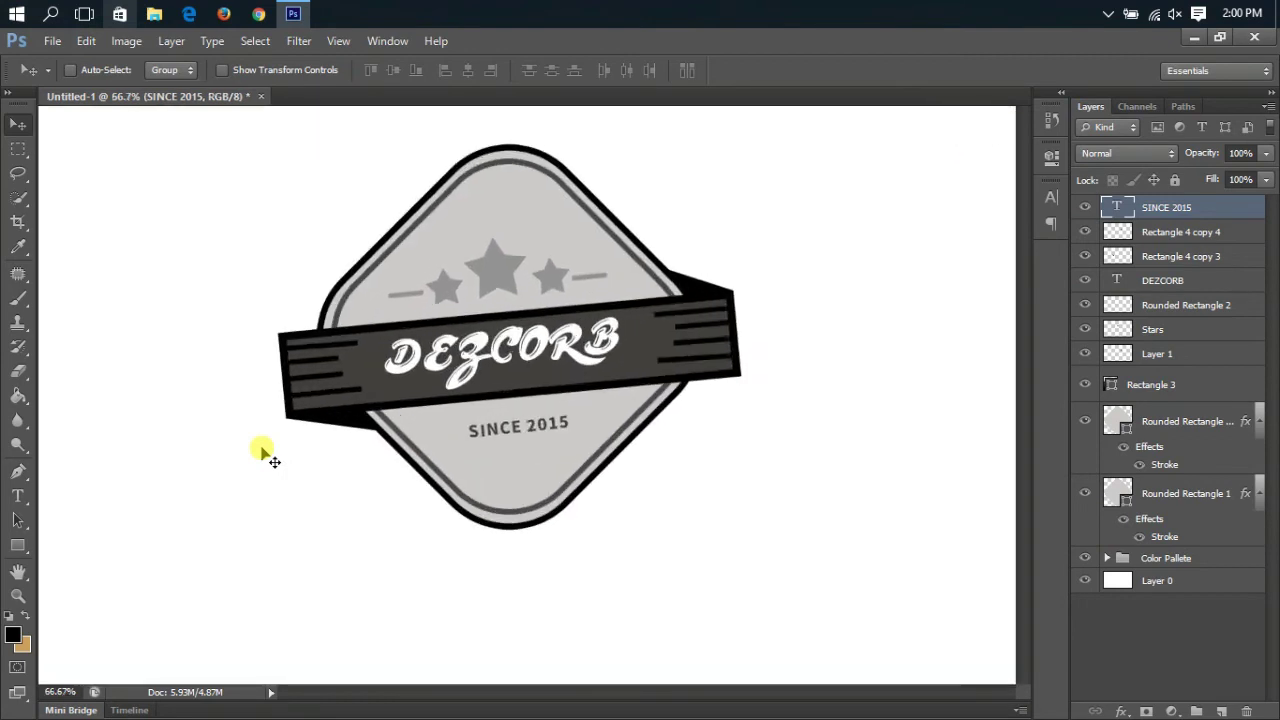
{"action": "key", "text": "ctrl+plus"}
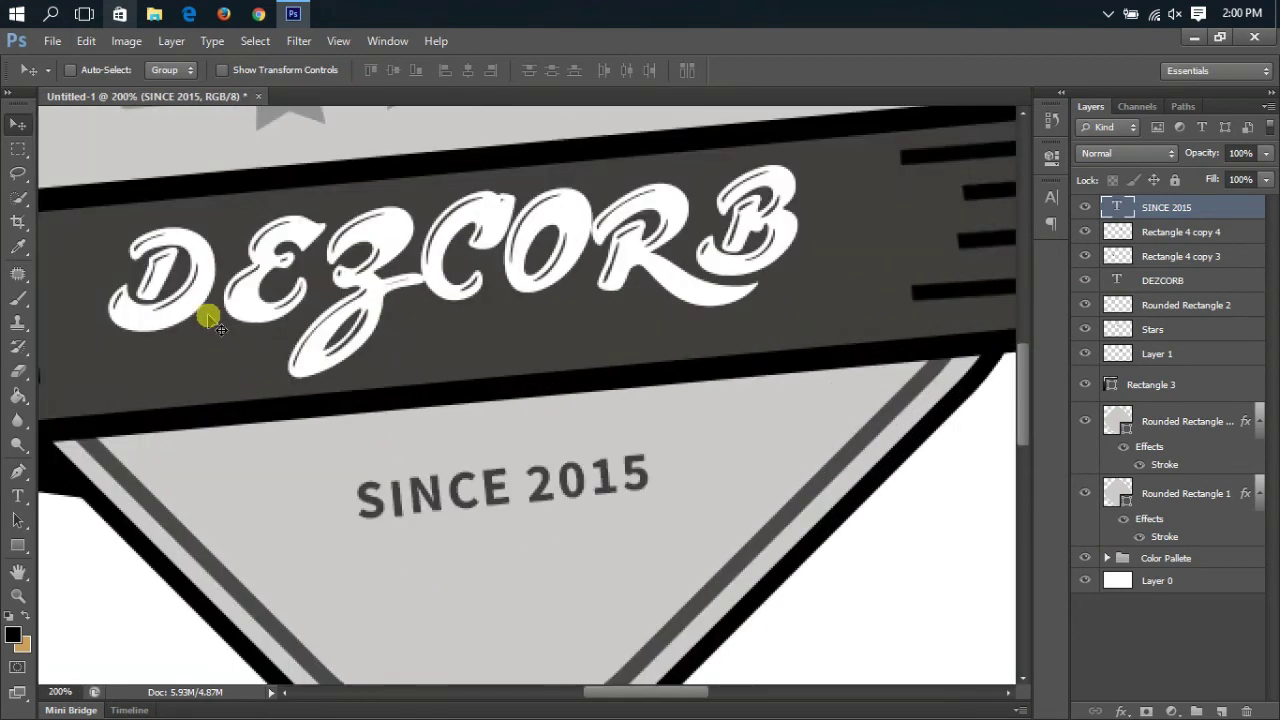
{"action": "key", "text": "ctrl+minus"}
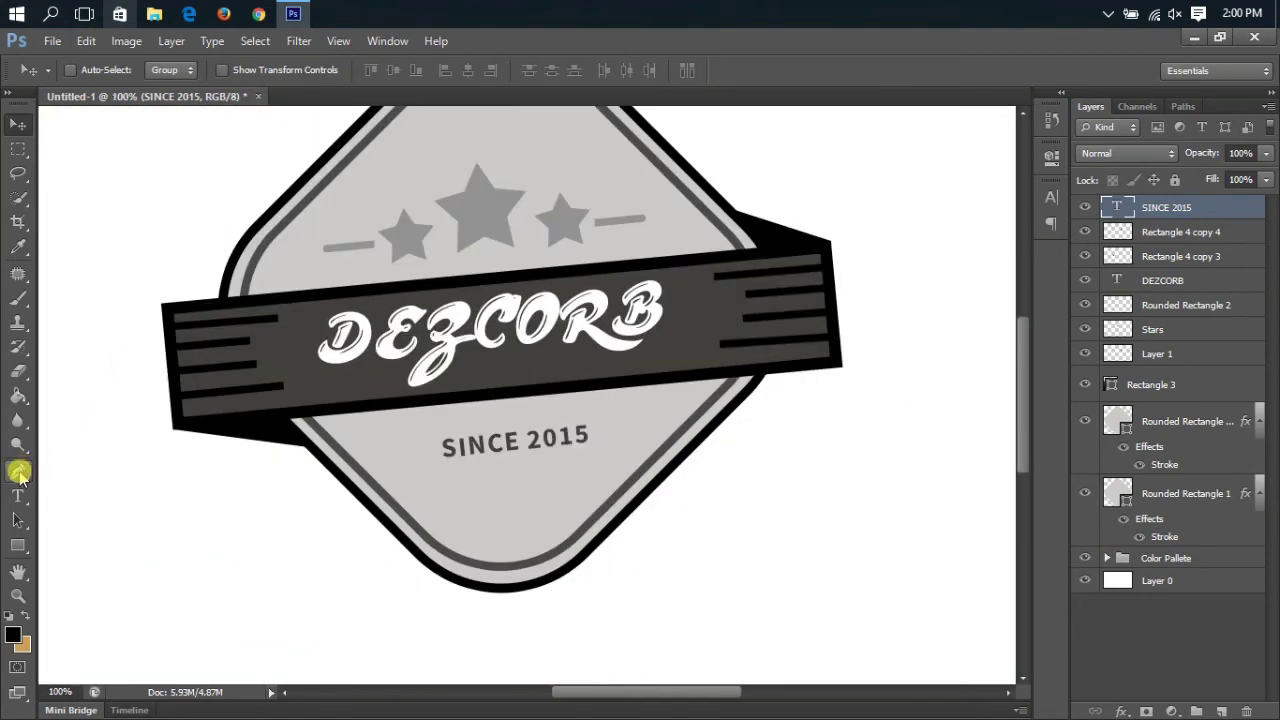
{"action": "left_click", "coordinate": [19, 472]}
{"action": "left_click", "coordinate": [1221, 711]}
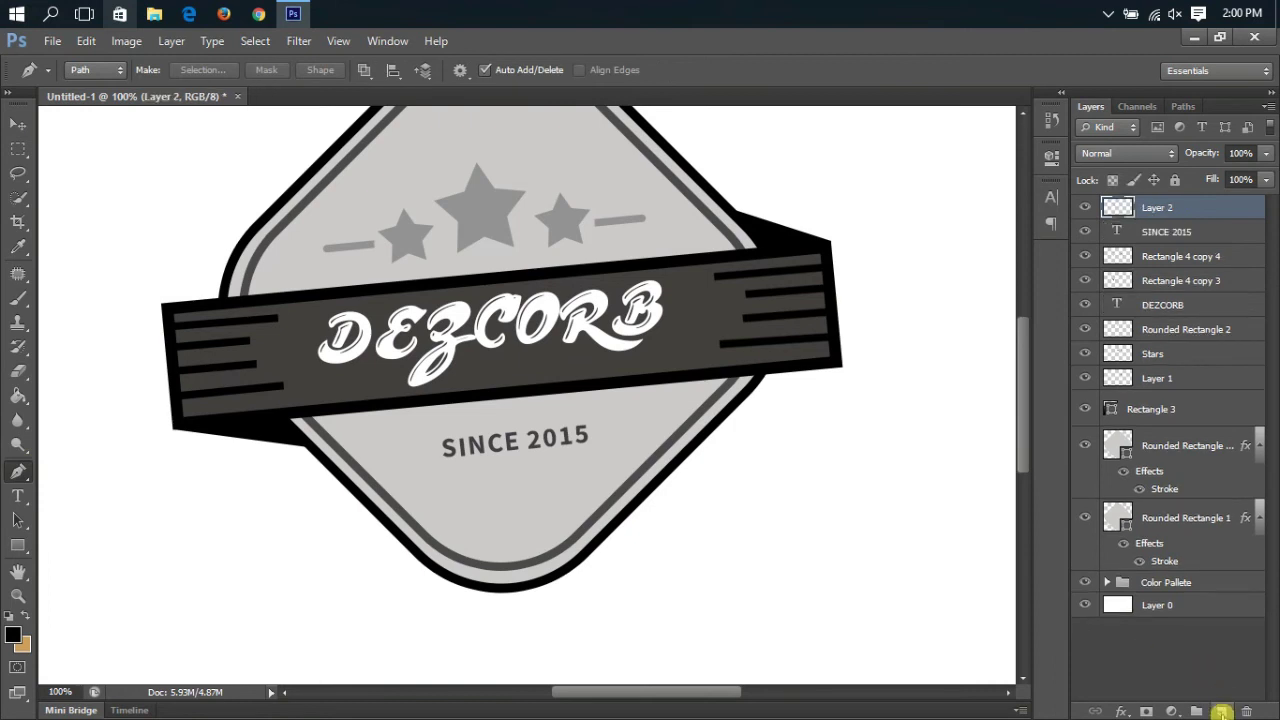
{"action": "double_click", "coordinate": [1160, 207]}
{"action": "type", "text": "SHADOW"}
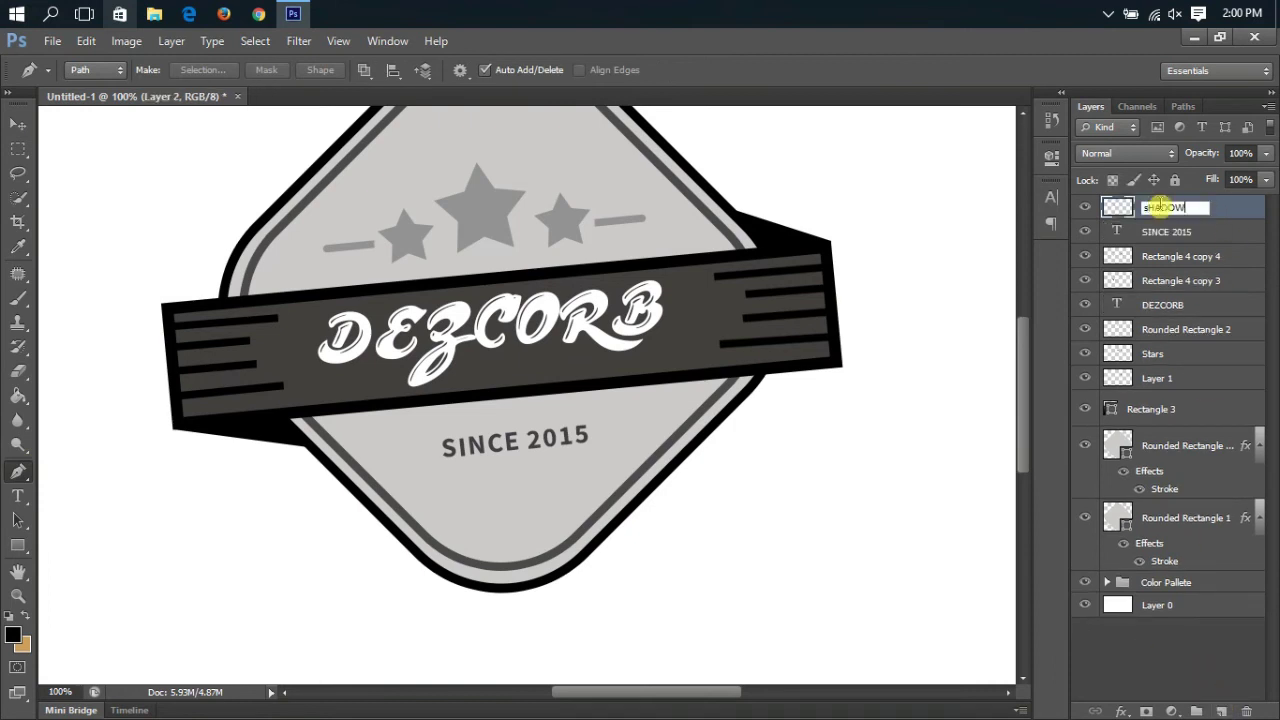
{"action": "key", "text": "Return"}
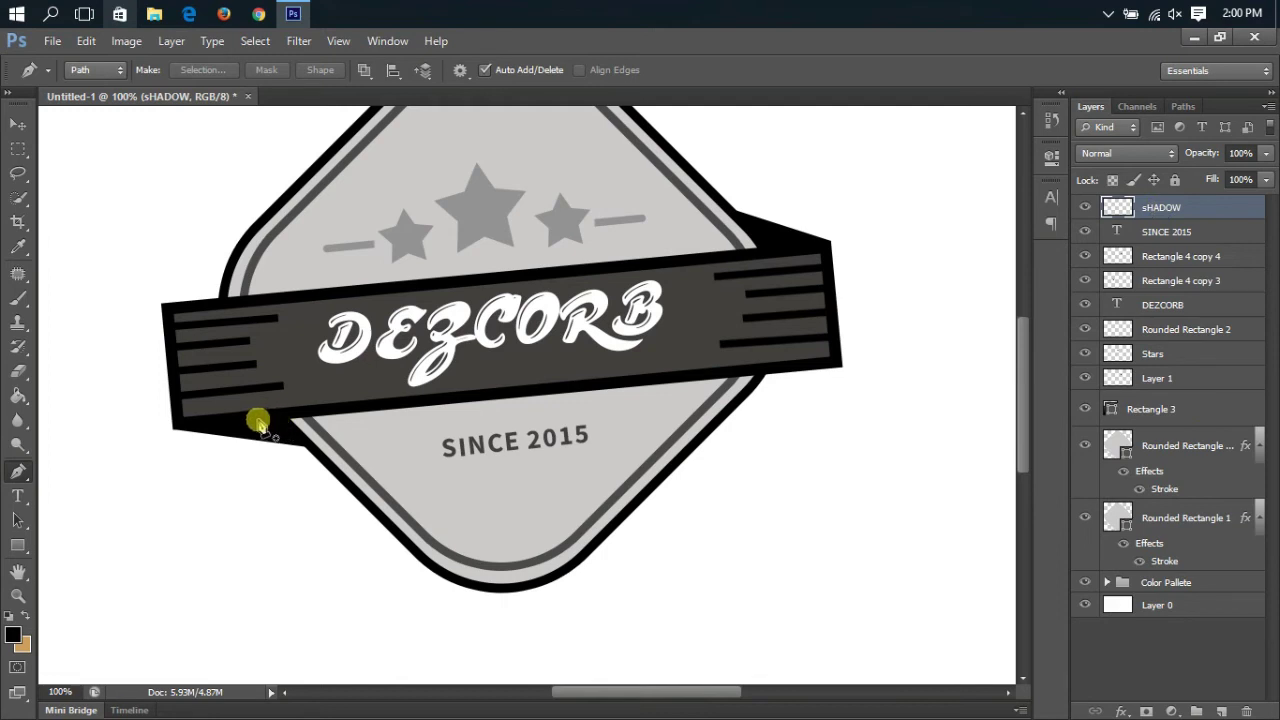
Step: Draw a shadow outline along the banner's lower edge, select it, and fill it black
{"action": "left_click", "coordinate": [258, 420]}
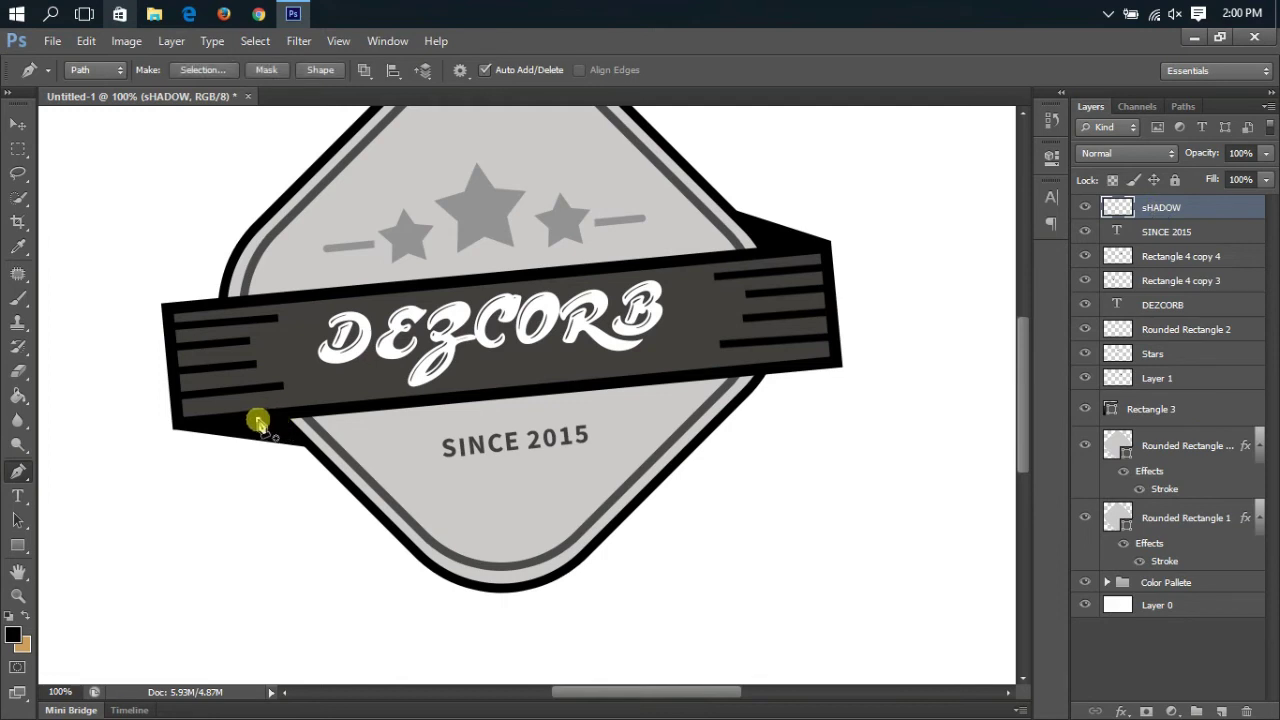
{"action": "left_click", "coordinate": [765, 374]}
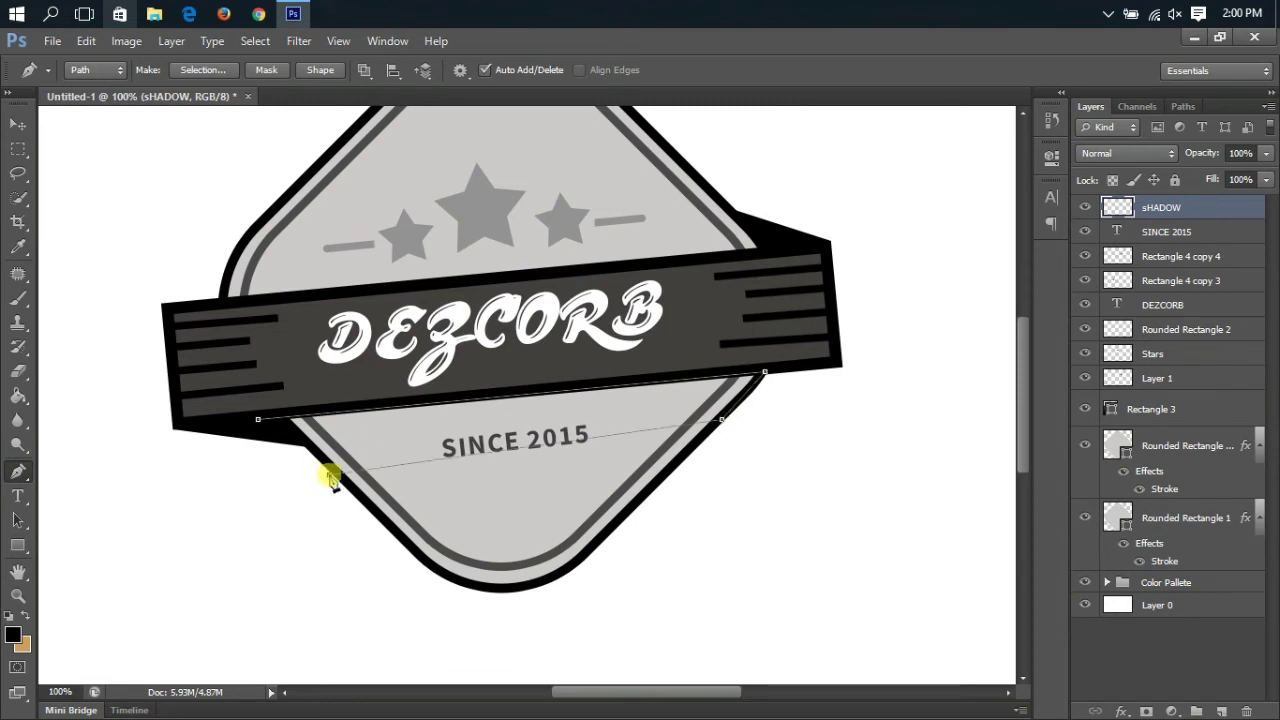
{"action": "left_click", "coordinate": [328, 466]}
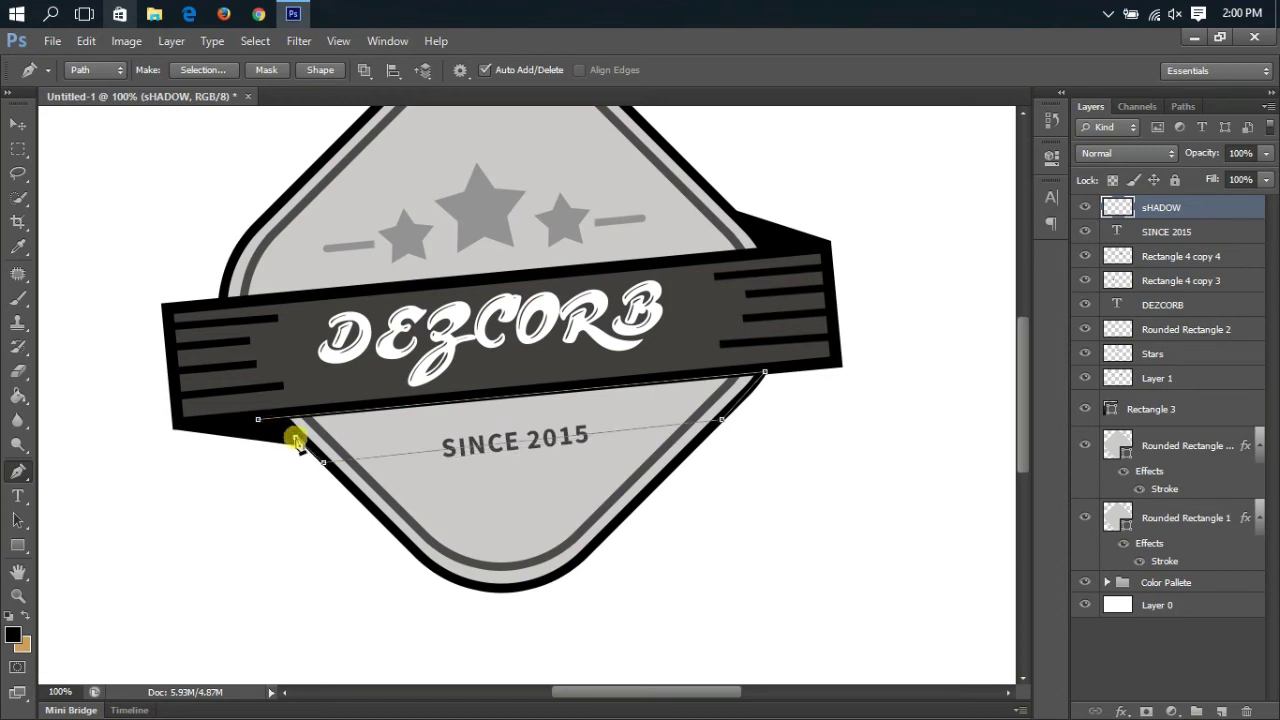
{"action": "left_click", "coordinate": [295, 438]}
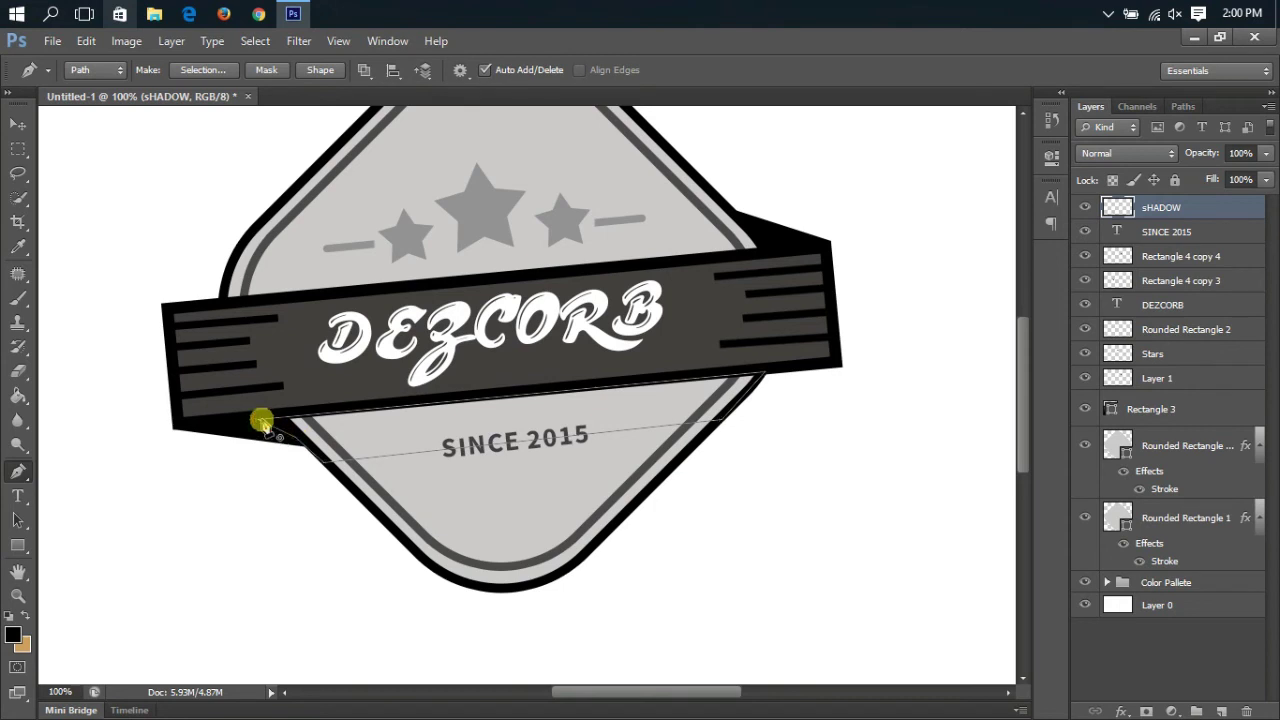
{"action": "left_click", "coordinate": [265, 425]}
{"action": "left_click", "coordinate": [200, 70]}
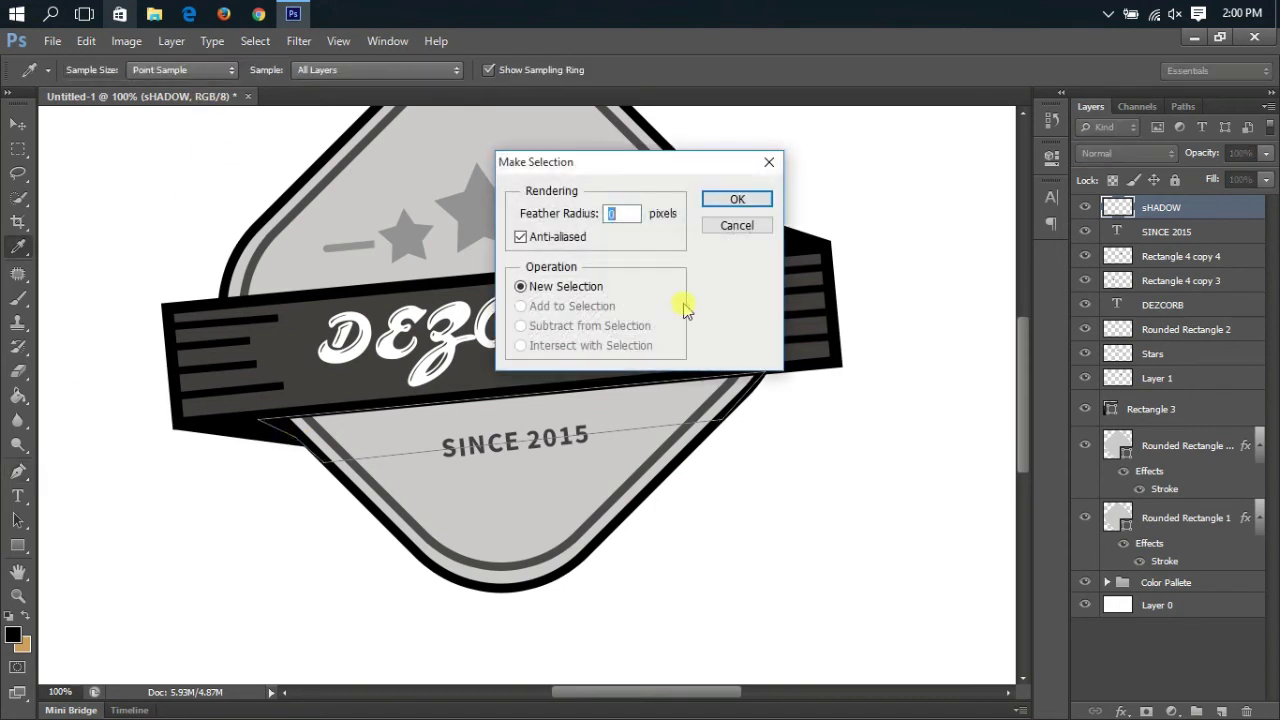
{"action": "left_click", "coordinate": [733, 197]}
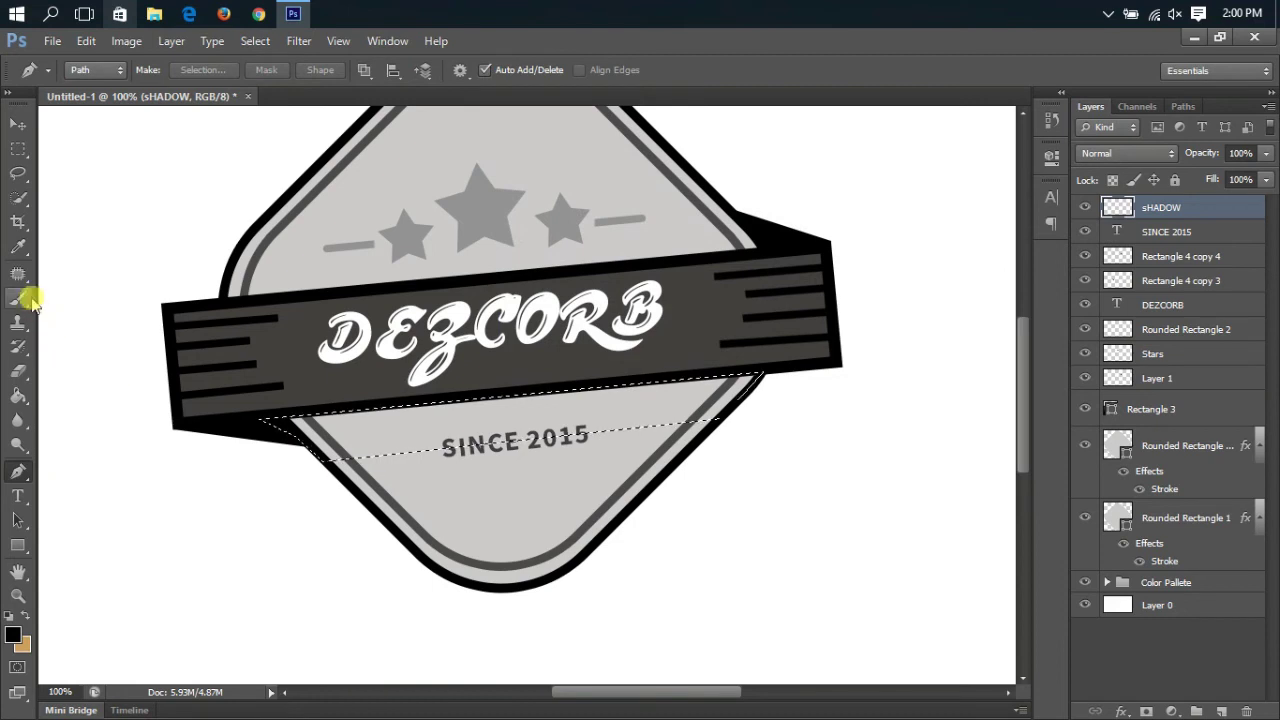
{"action": "left_click", "coordinate": [20, 393]}
{"action": "left_click", "coordinate": [411, 438]}
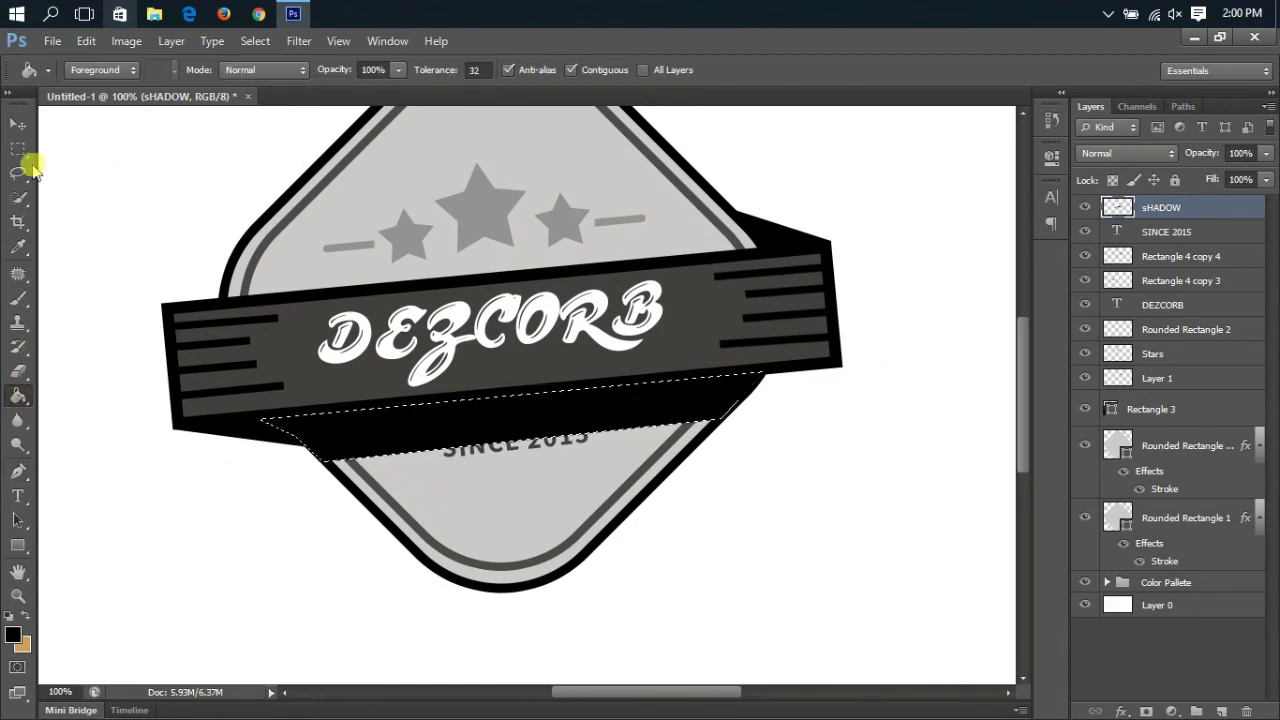
Step: Set sHADOW to 40% opacity, nudge it up, and move it beneath the banner layers
{"action": "left_click", "coordinate": [18, 148]}
{"action": "right_click", "coordinate": [338, 445]}
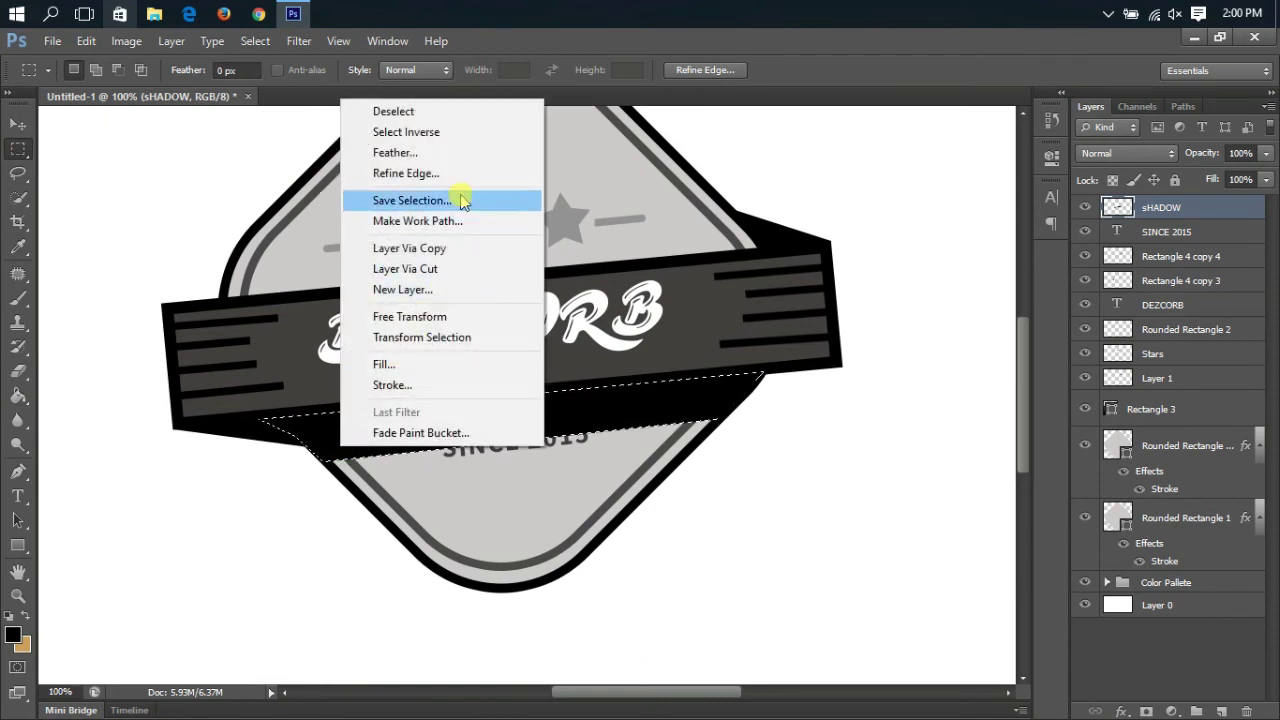
{"action": "left_click", "coordinate": [460, 112]}
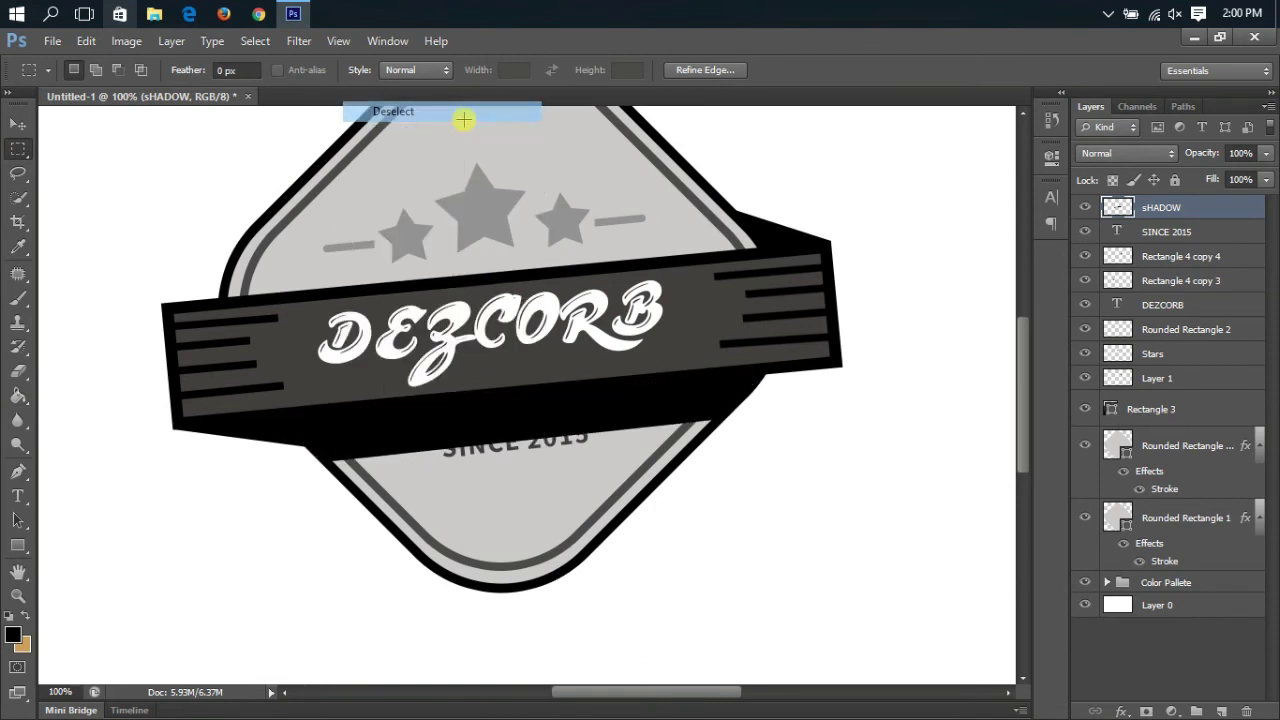
{"action": "left_click", "coordinate": [1242, 153]}
{"action": "type", "text": "40"}
{"action": "key", "text": "Return"}
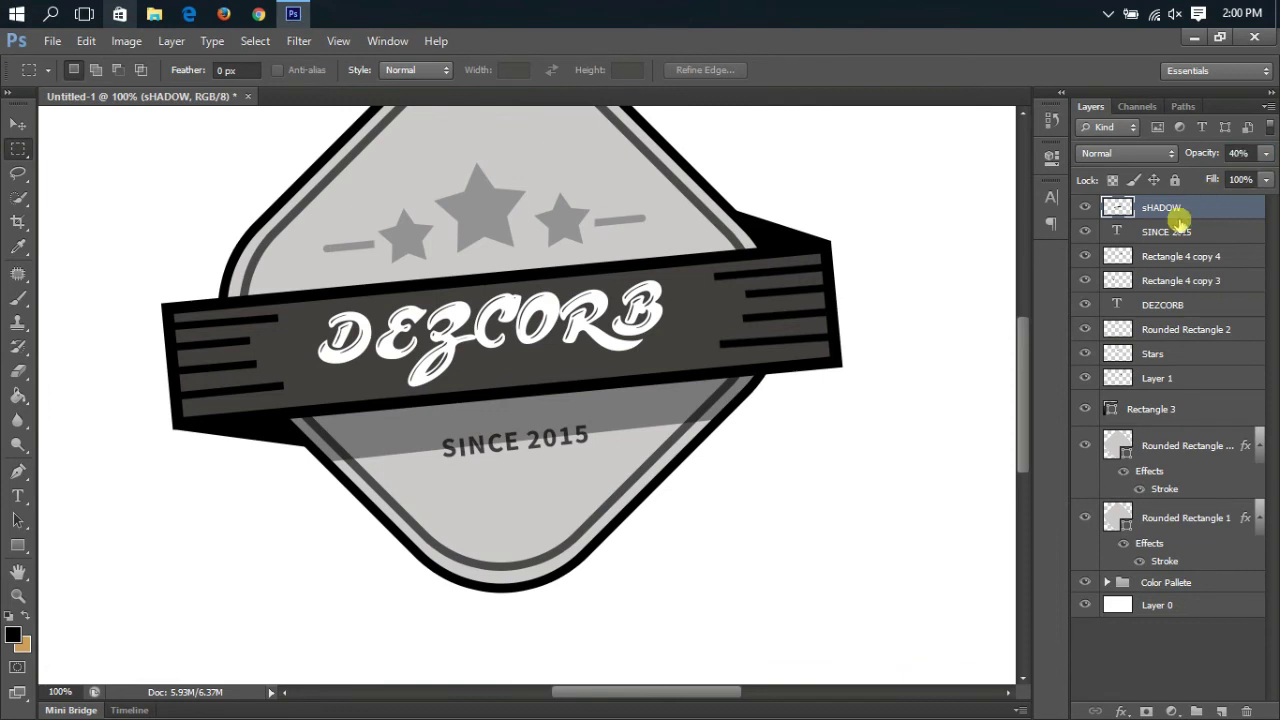
{"action": "key", "text": "v"}
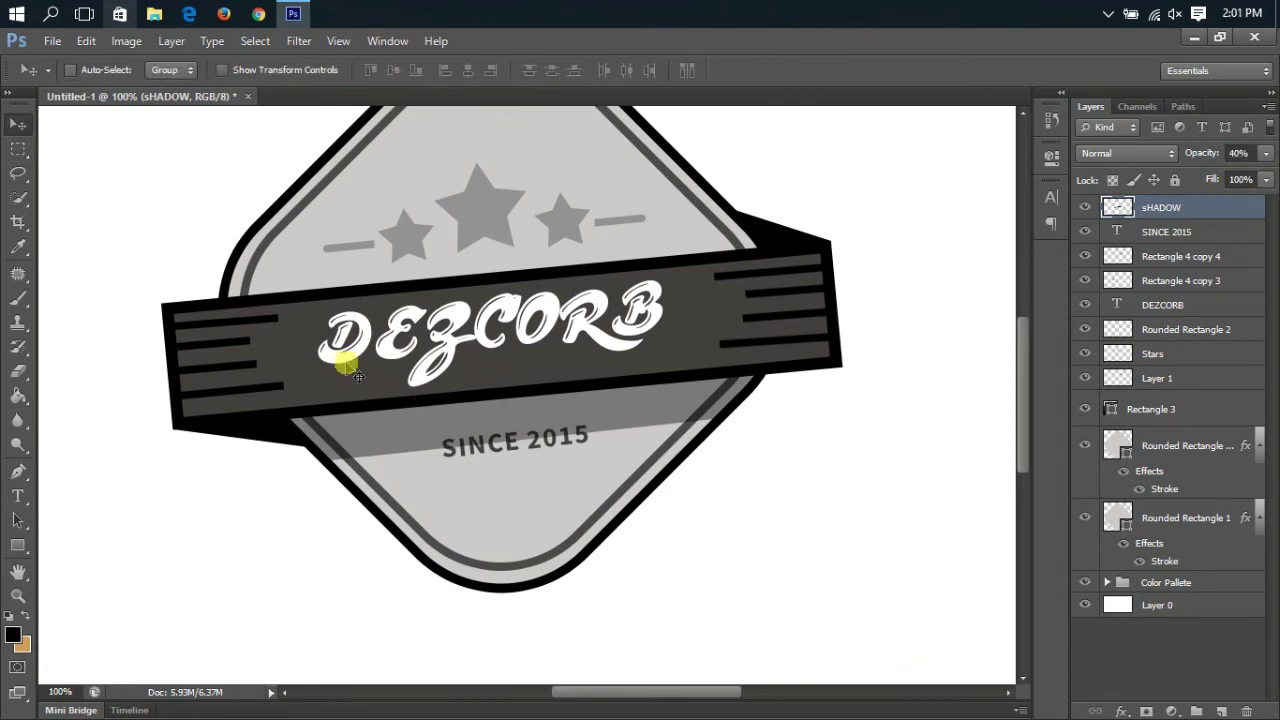
{"action": "key", "text": "Up"}
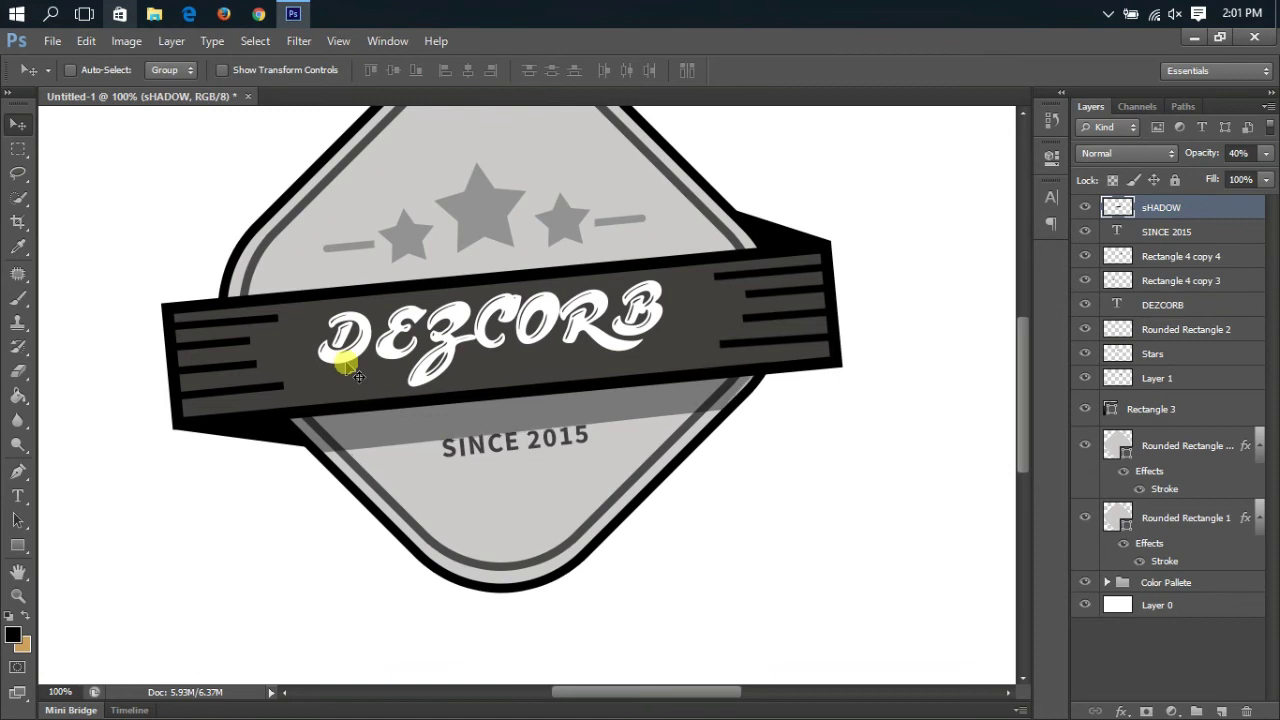
{"action": "key", "text": "Up"}
{"action": "key", "text": "Up"}
{"action": "key", "text": "Up"}
{"action": "key", "text": "Up"}
{"action": "key", "text": "Up"}
{"action": "key", "text": "Up"}
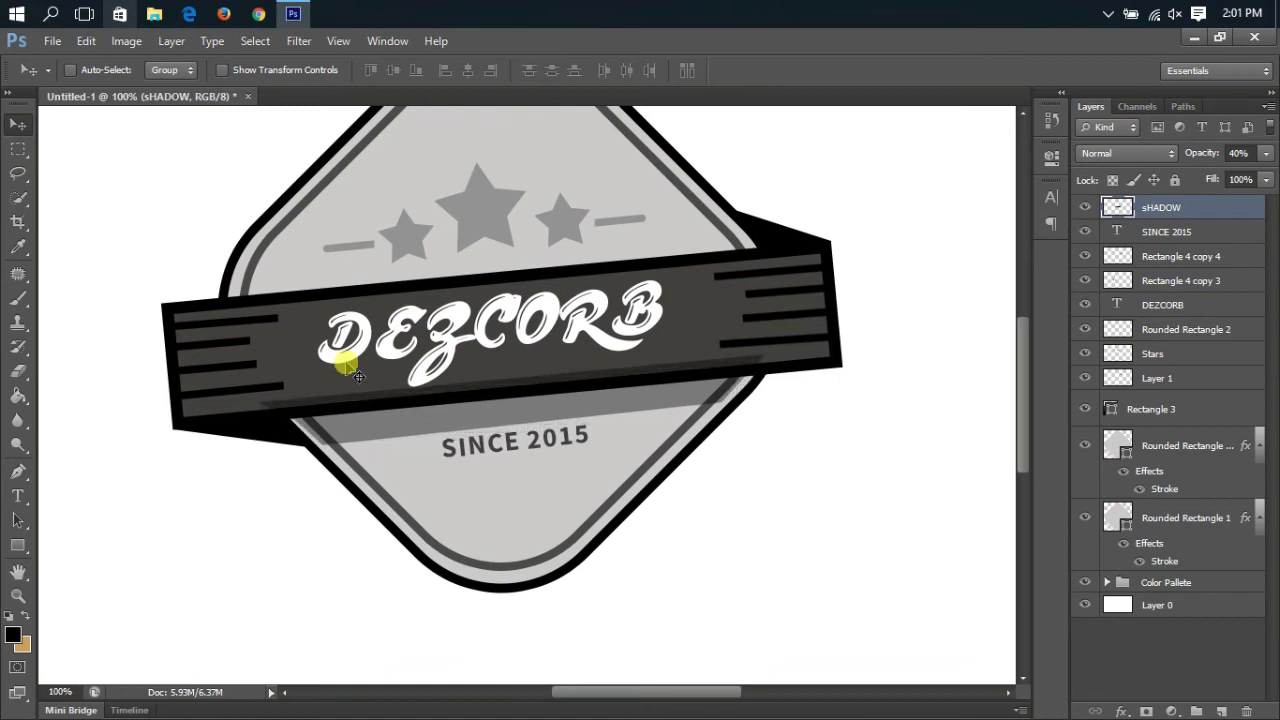
{"action": "left_click_drag", "start_coordinate": [1188, 206], "coordinate": [1186, 420]}
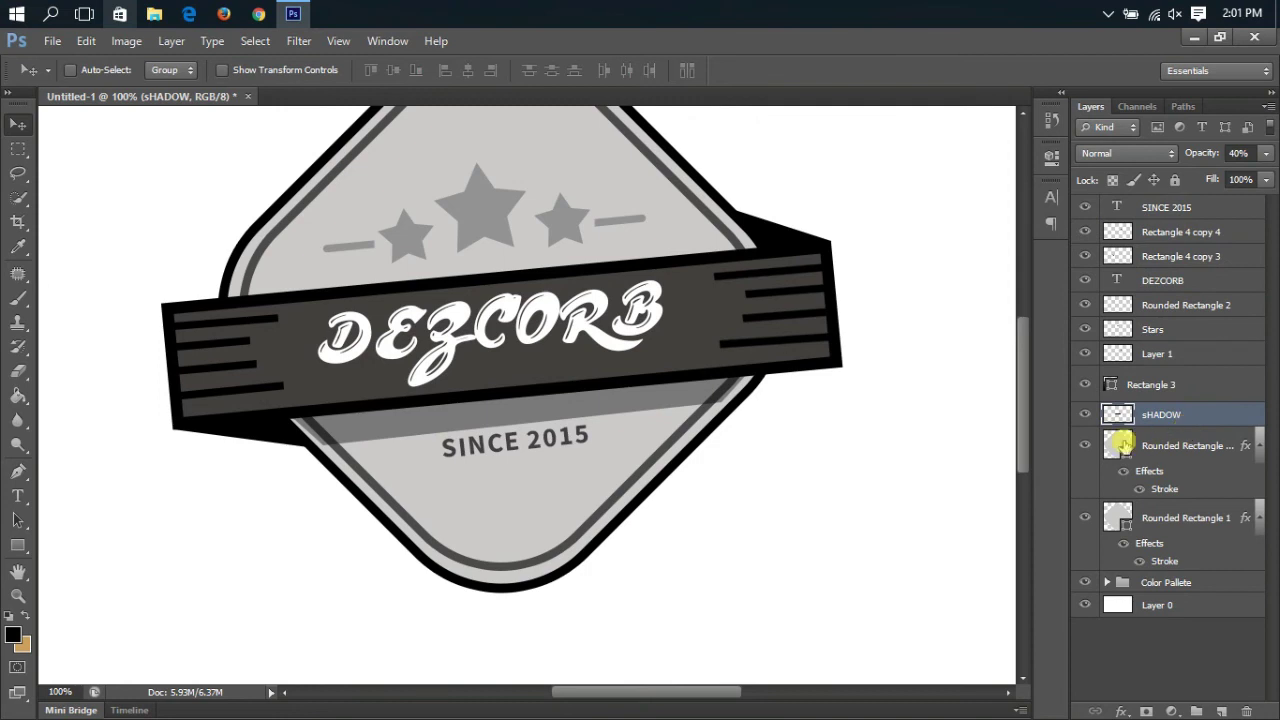
Step: Stretch the banner's shadow slightly wider on both sides
{"action": "key", "text": "ctrl+t"}
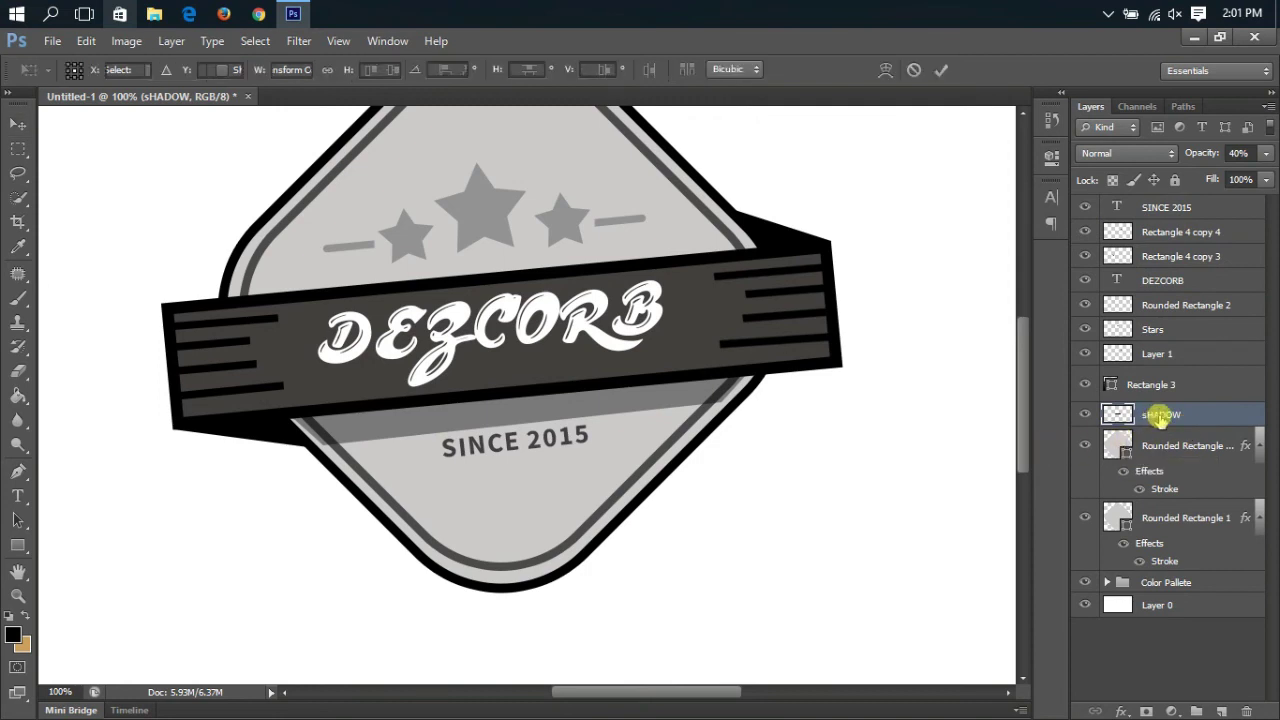
{"action": "left_click_drag", "start_coordinate": [763, 399], "coordinate": [773, 399]}
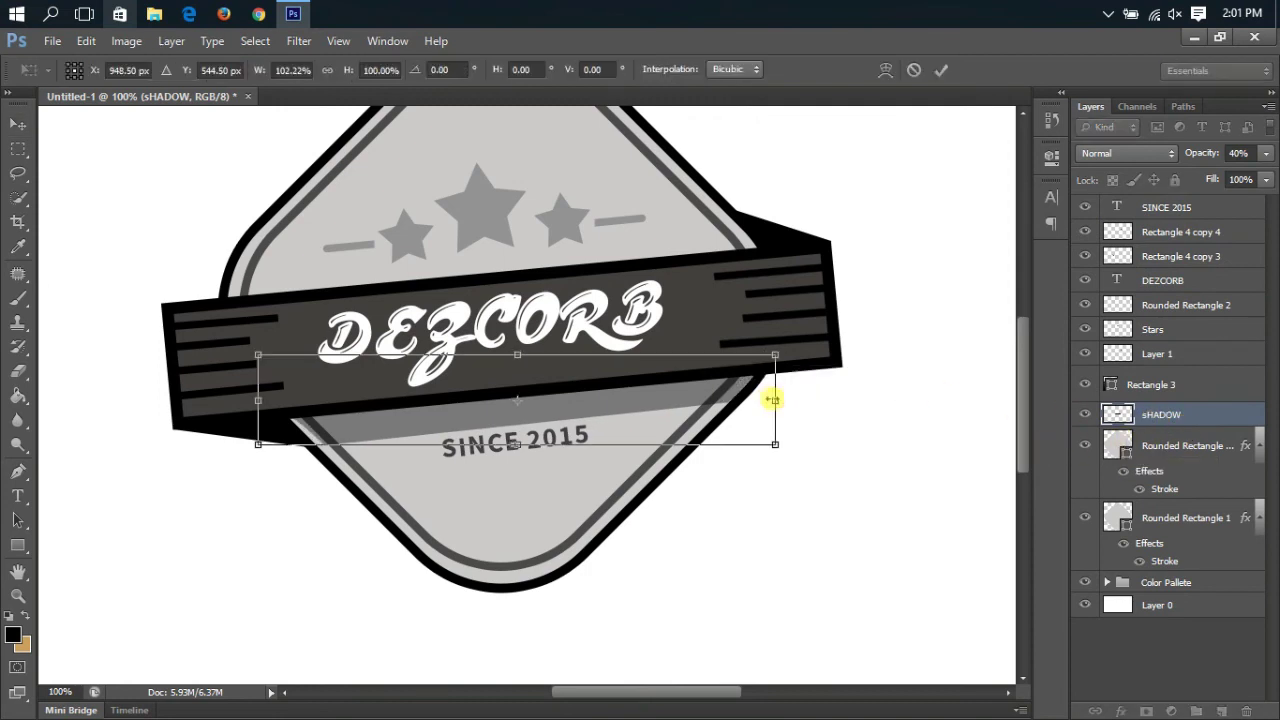
{"action": "left_click_drag", "start_coordinate": [251, 405], "coordinate": [243, 408]}
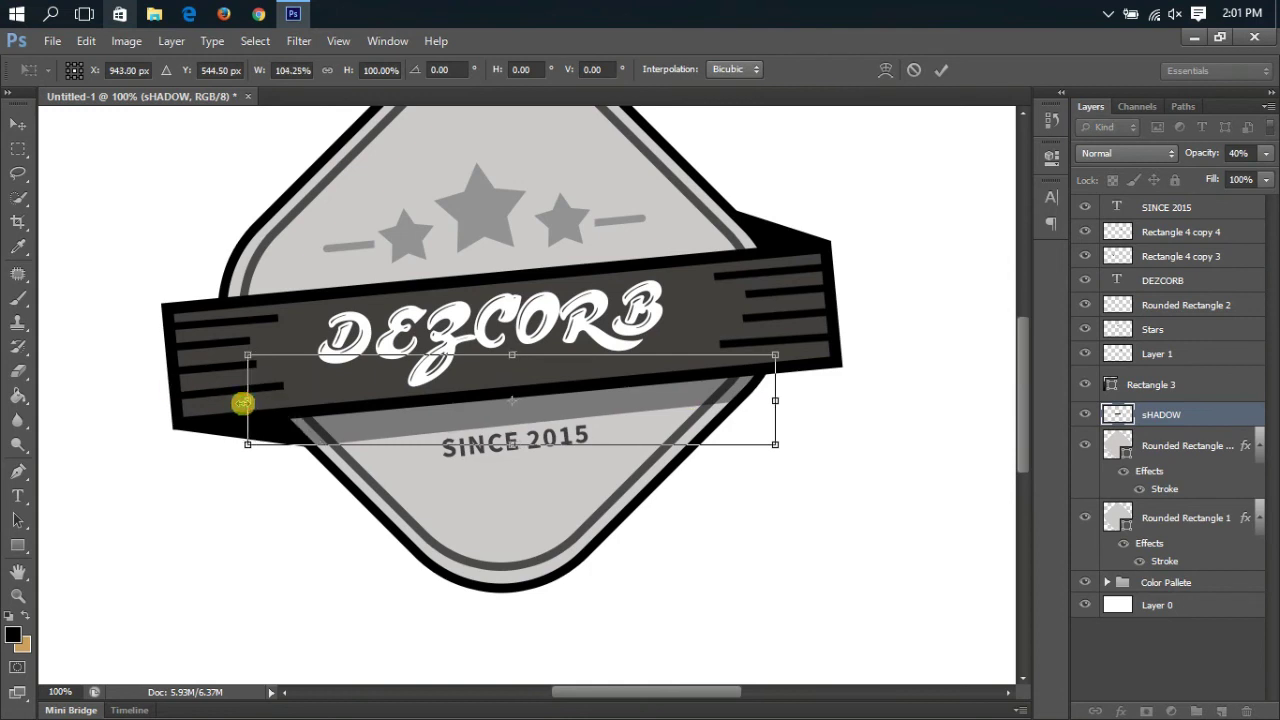
{"action": "key", "text": "Return"}
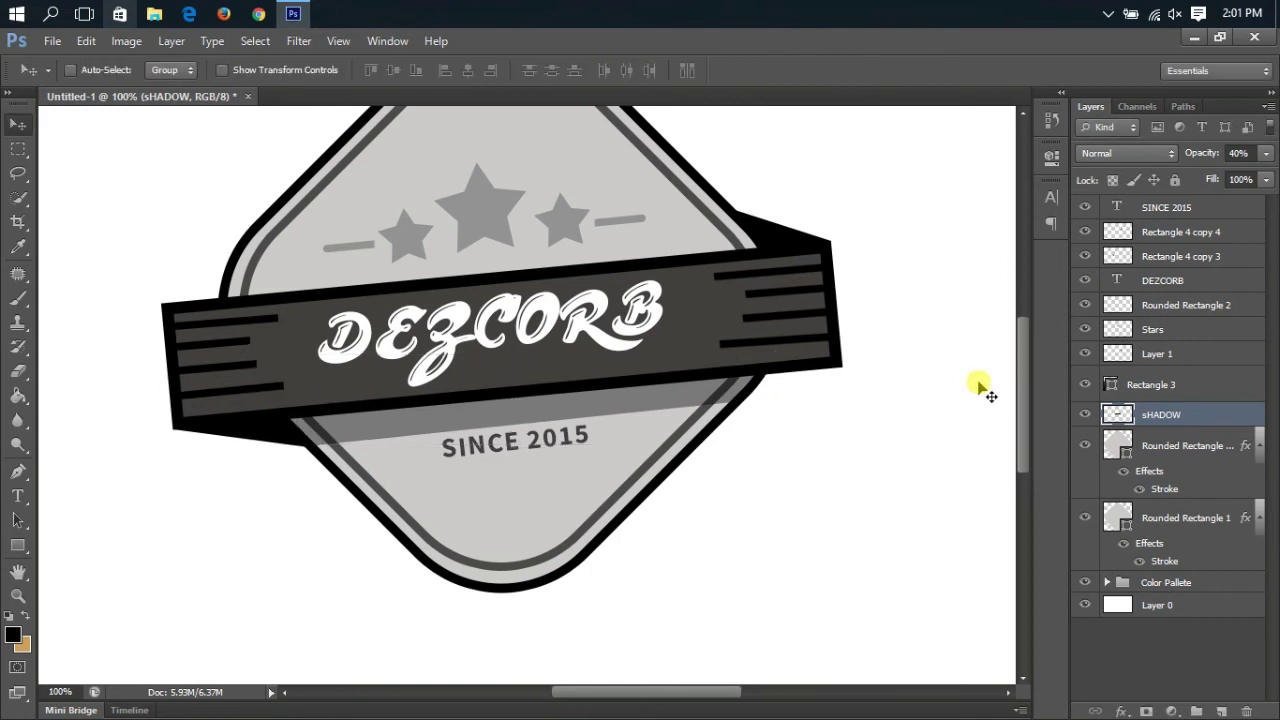
{"action": "key", "text": "ctrl+minus"}
{"action": "key", "text": "ctrl+minus"}
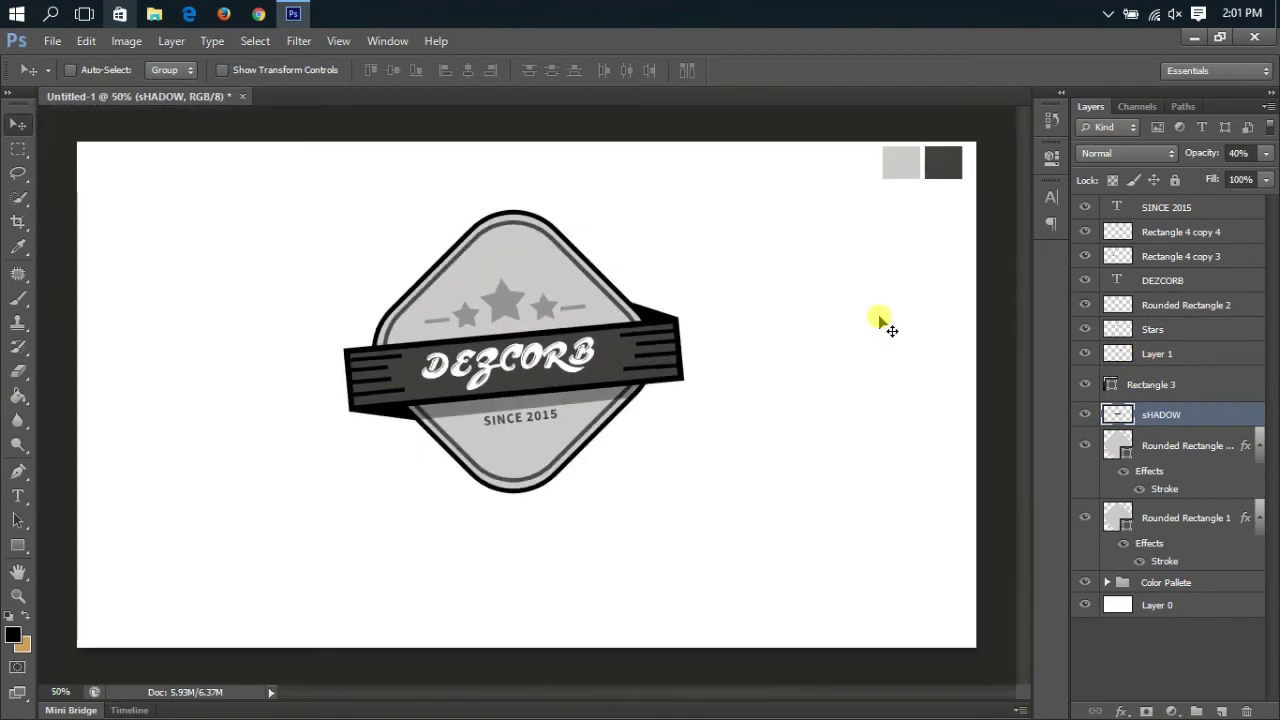
Step: Open the 01 Logo Mockup file from the Logo folder
{"action": "left_click", "coordinate": [1194, 38]}
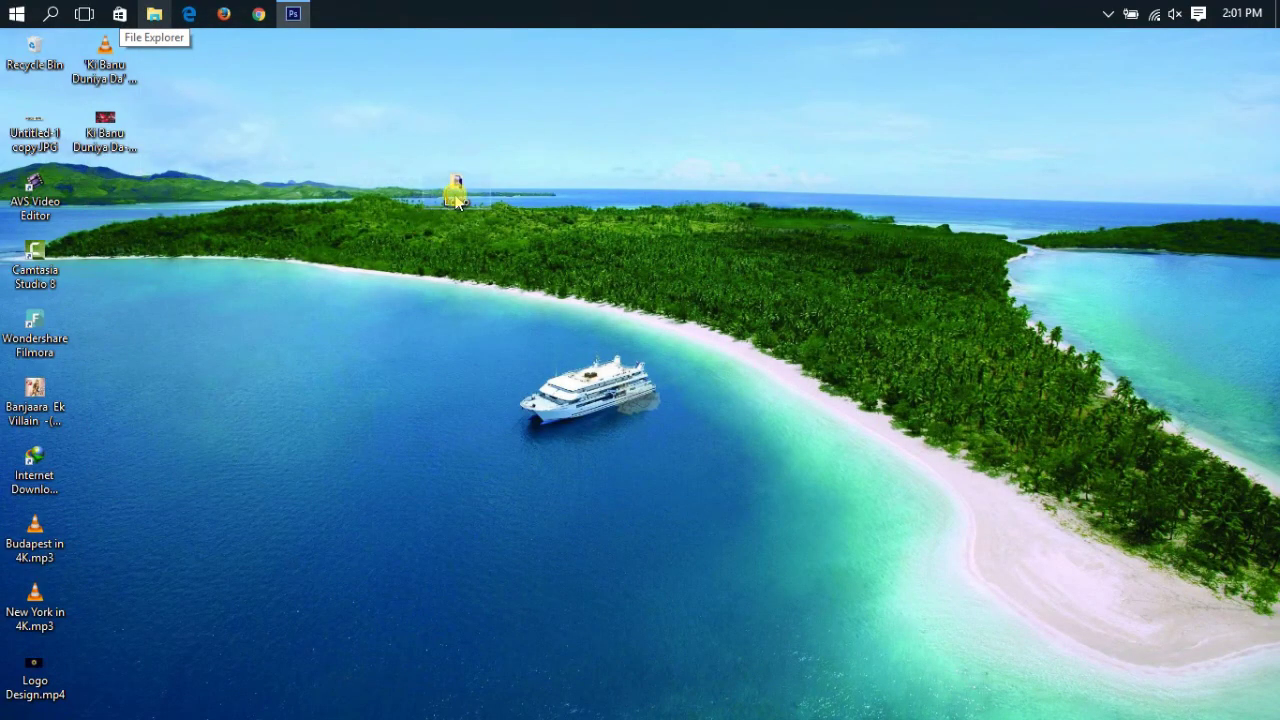
{"action": "double_click", "coordinate": [455, 200]}
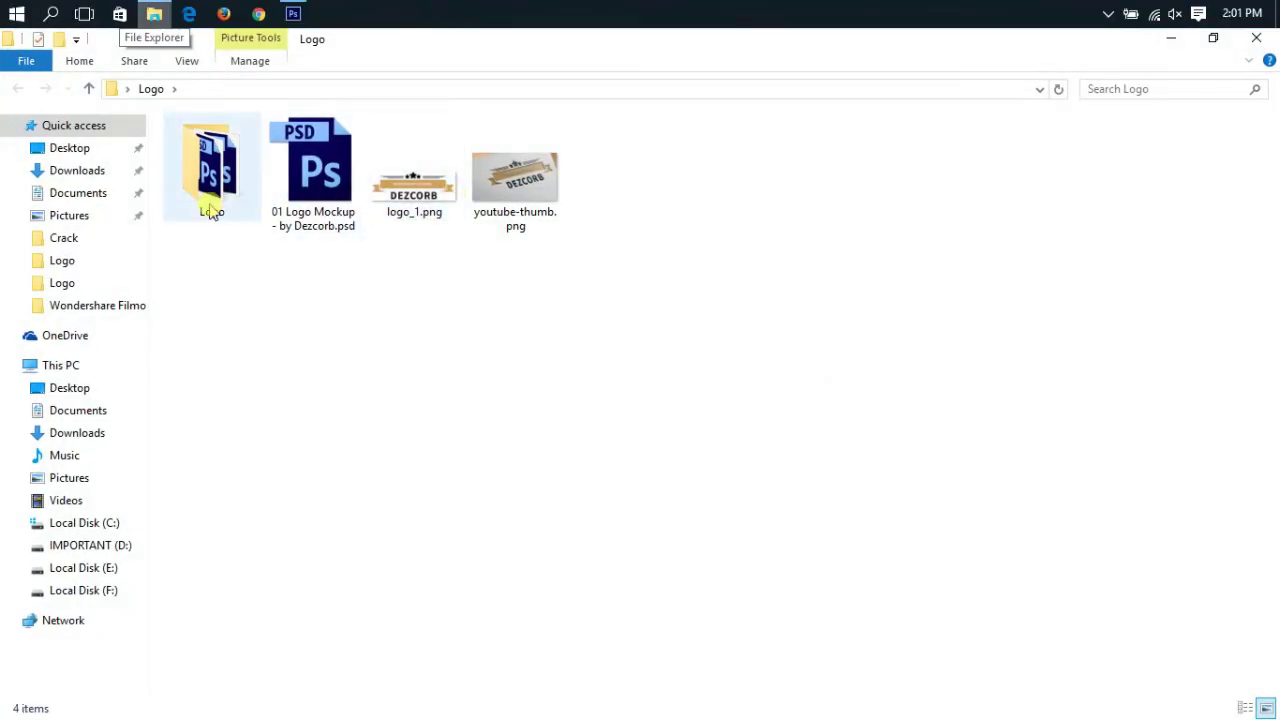
{"action": "double_click", "coordinate": [315, 205]}
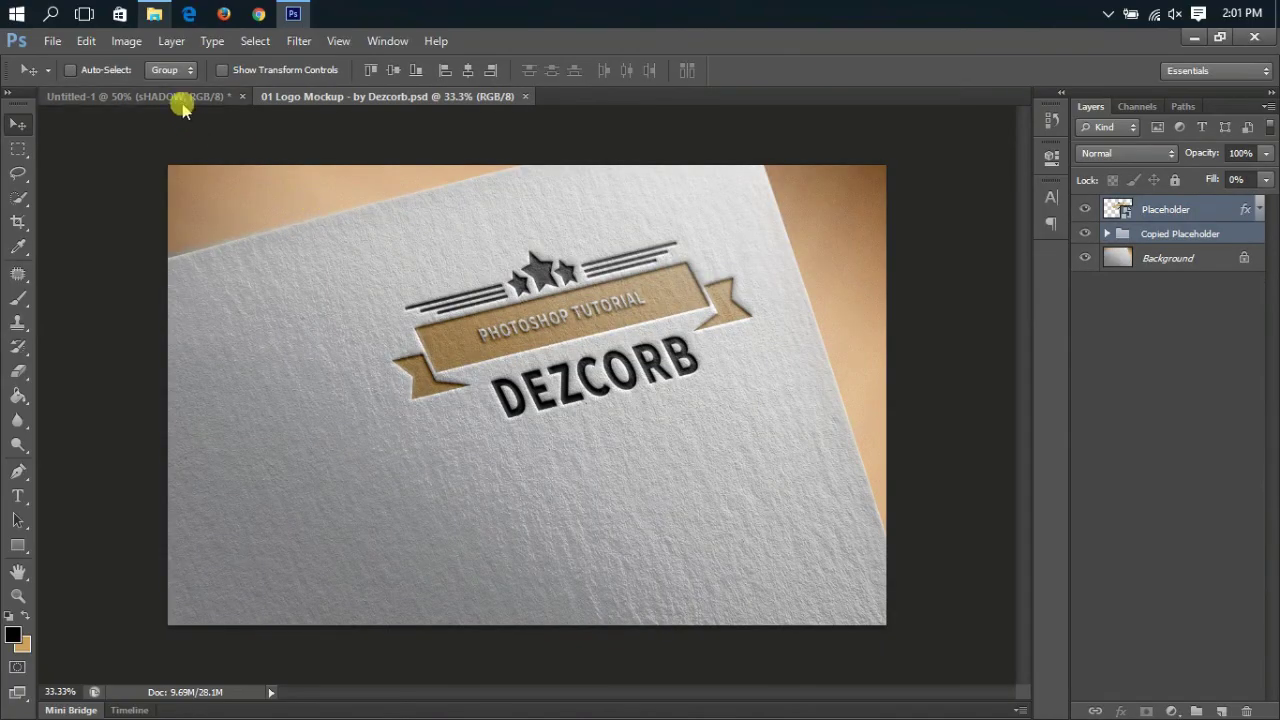
Step: Hide the Color Pallete and white background layers and group all badge layers as Group 1
{"action": "left_click", "coordinate": [180, 97]}
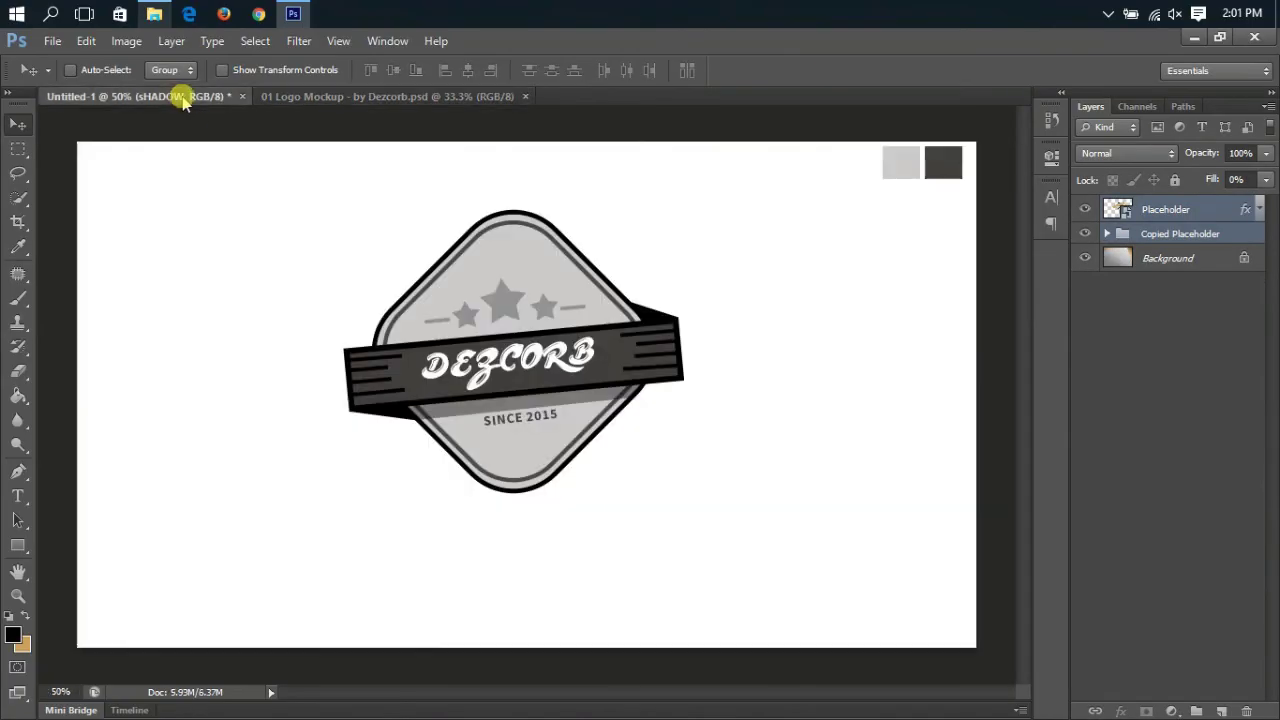
{"action": "left_click", "coordinate": [1085, 582]}
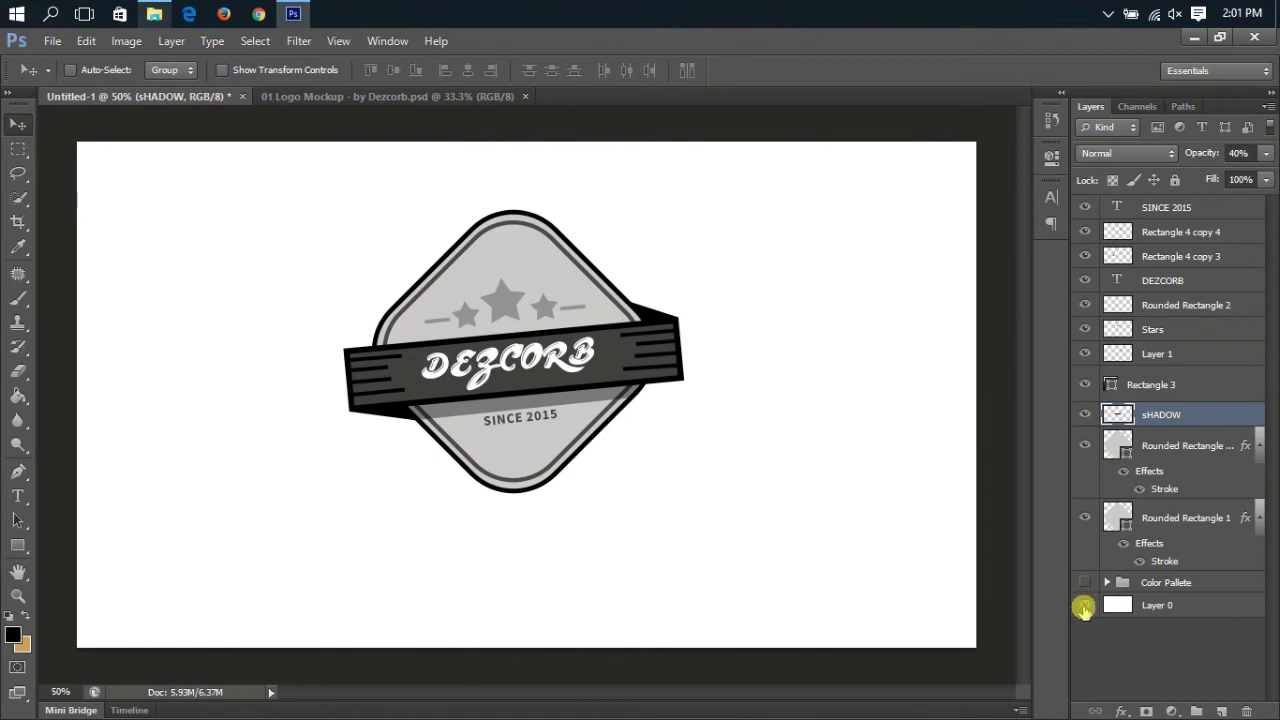
{"action": "left_click", "coordinate": [1085, 605]}
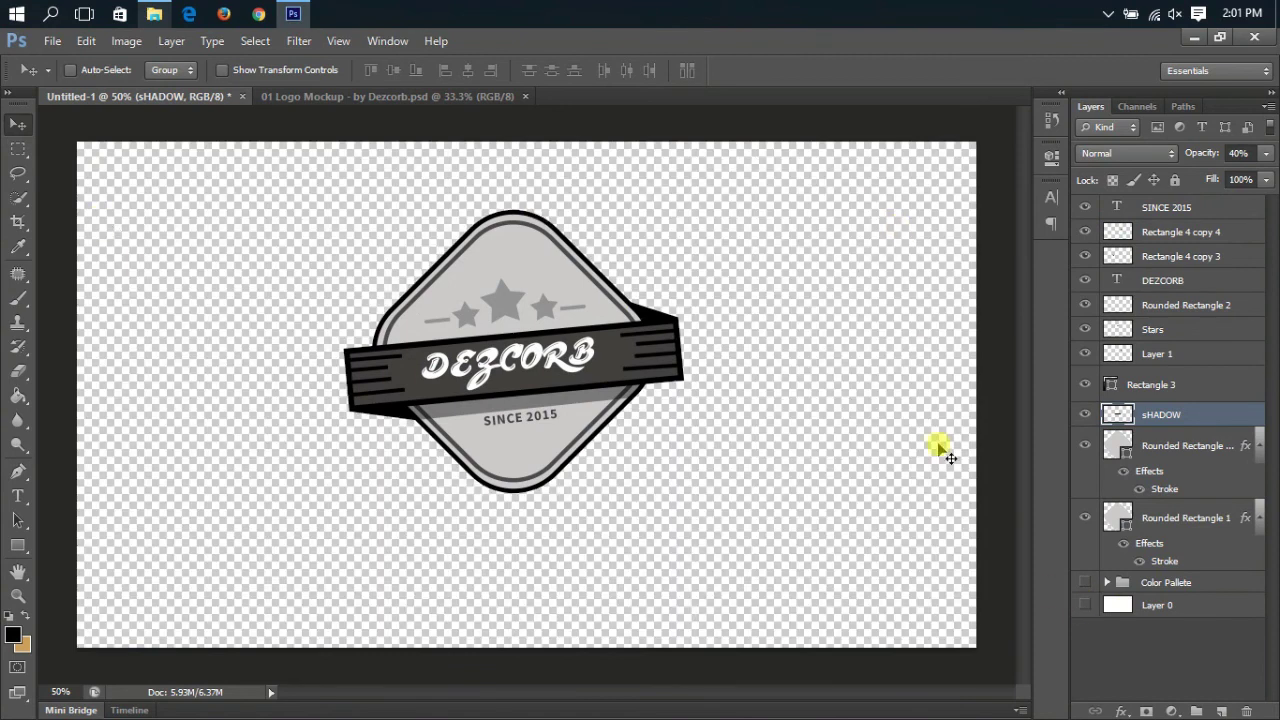
{"action": "left_click", "coordinate": [1175, 518]}
{"action": "left_click", "coordinate": [1225, 215], "text": "shift"}
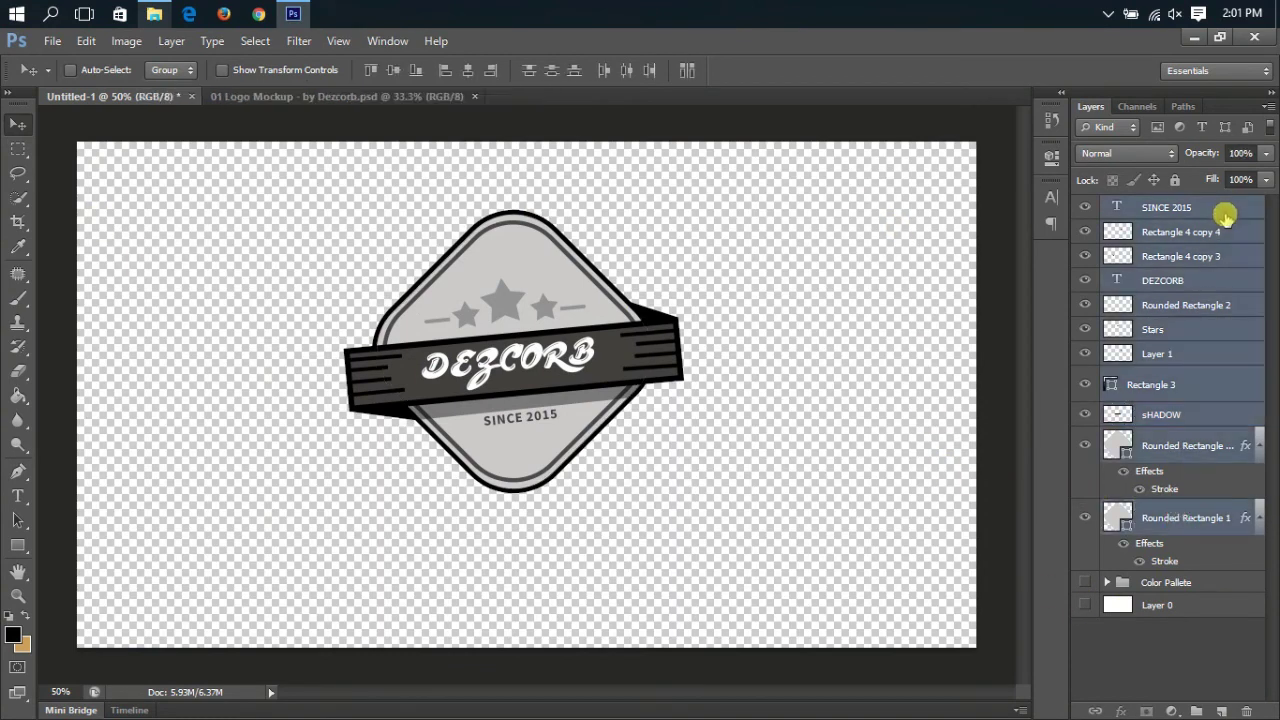
{"action": "key", "text": "ctrl+g"}
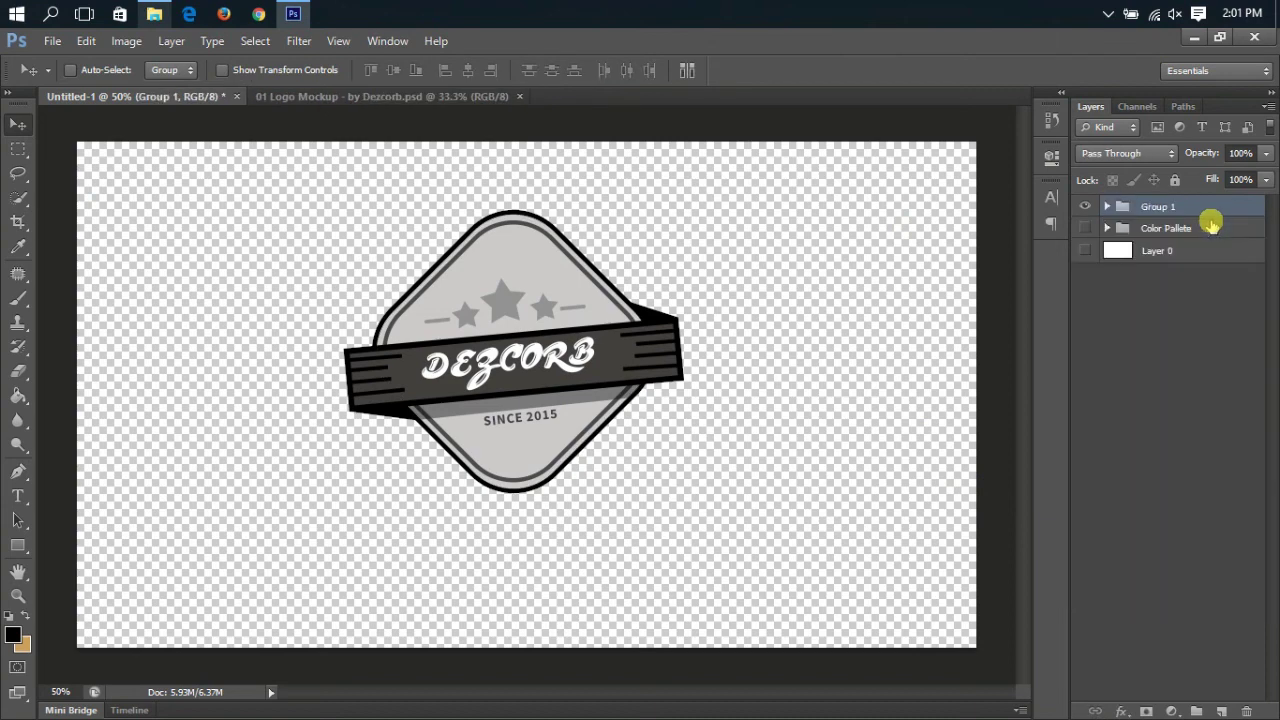
Step: Scale the badge group up to about 173% and shift it slightly down
{"action": "key", "text": "ctrl+t"}
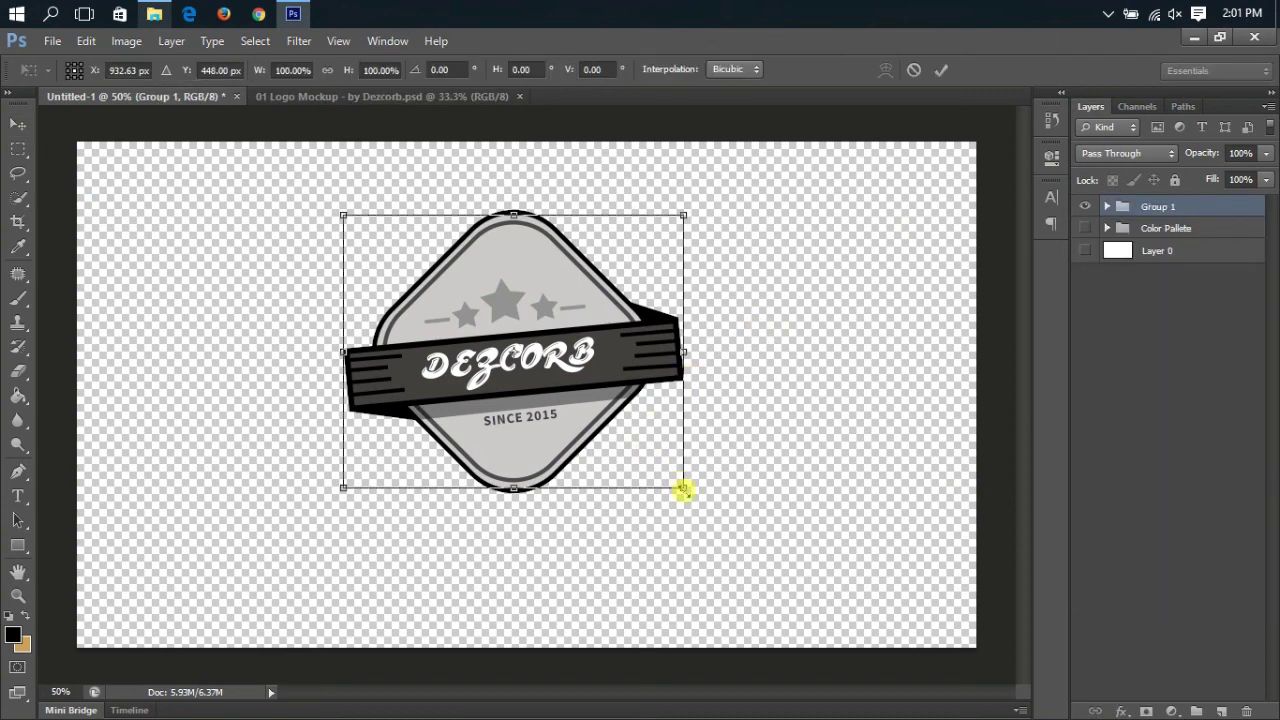
{"action": "left_click_drag", "start_coordinate": [684, 490], "coordinate": [816, 624]}
{"action": "left_click_drag", "start_coordinate": [714, 515], "coordinate": [723, 527]}
{"action": "key", "text": "Return"}
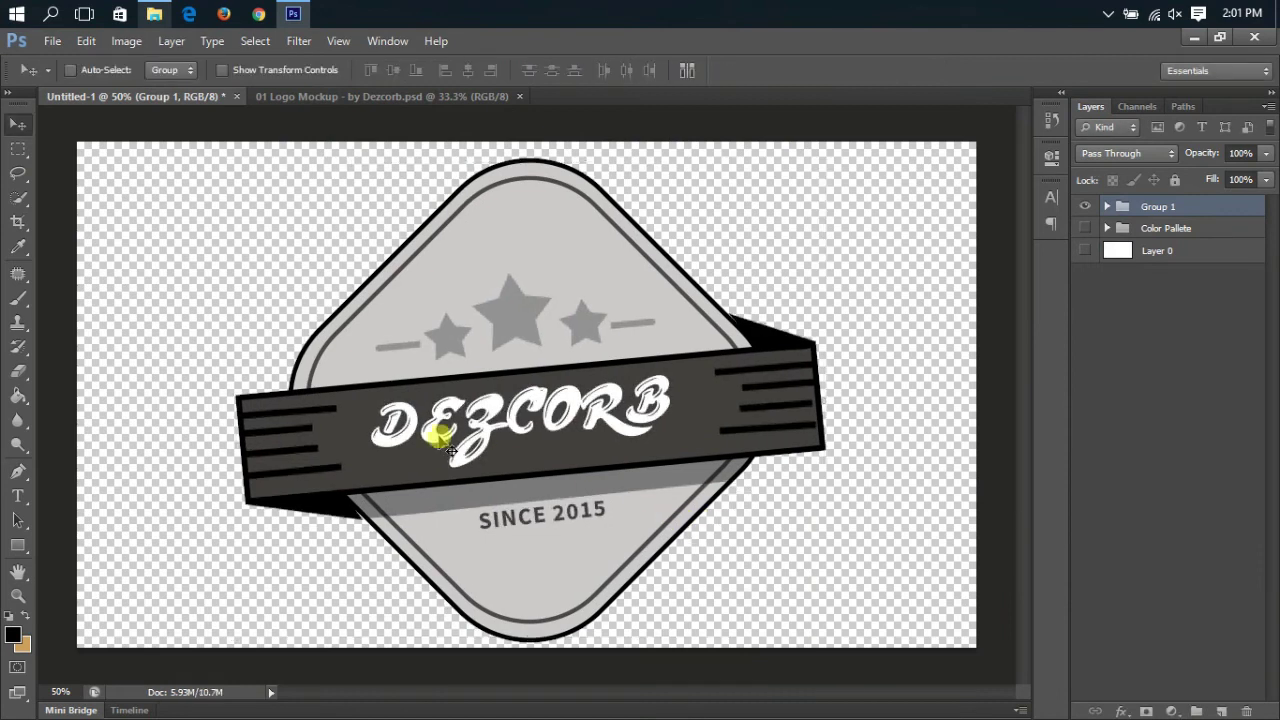
Step: Save the badge for web as a transparent PNG-24 named logo_2 in the Logo folder
{"action": "left_click", "coordinate": [51, 40]}
{"action": "left_click", "coordinate": [137, 305]}
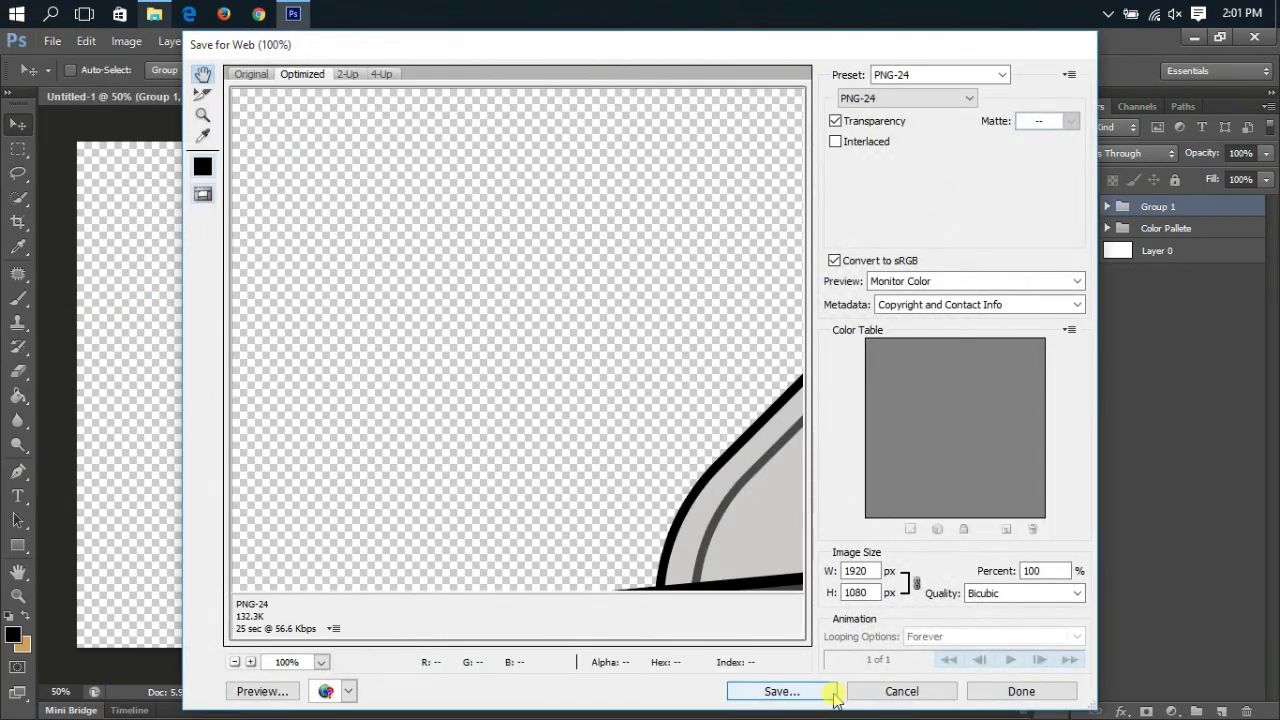
{"action": "left_click", "coordinate": [808, 691]}
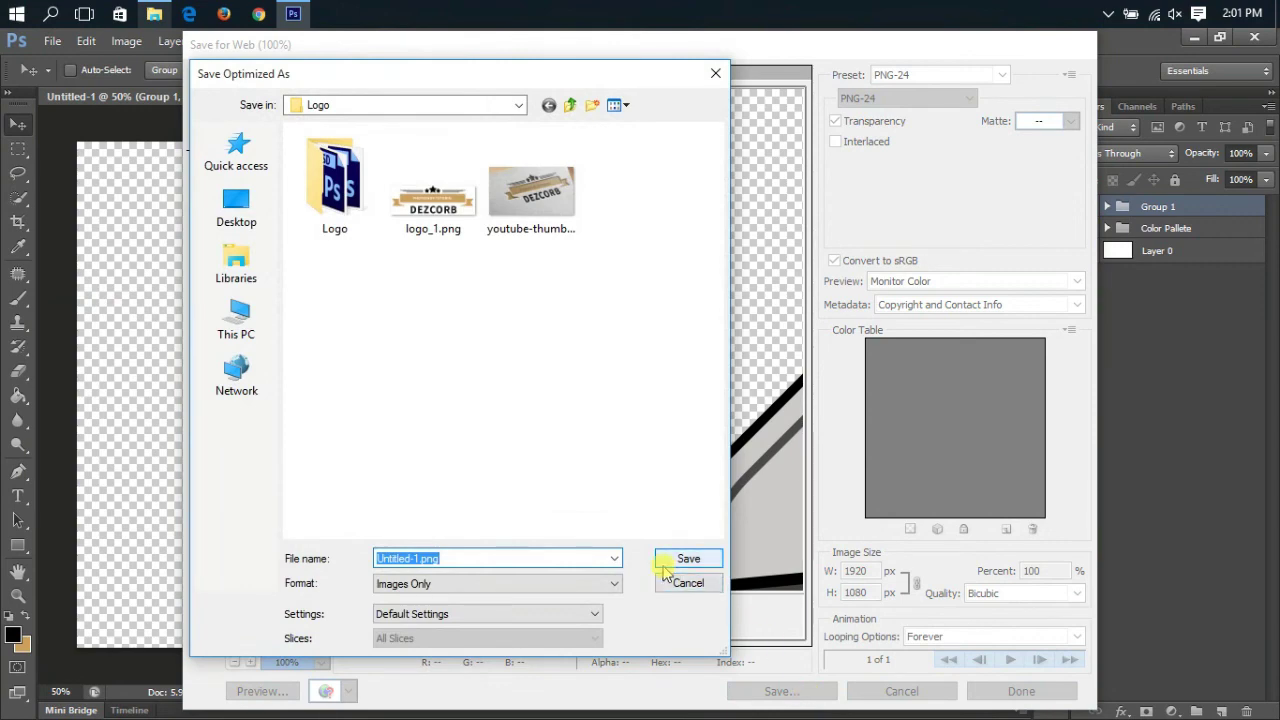
{"action": "type", "text": "logo_2"}
{"action": "left_click", "coordinate": [662, 567]}
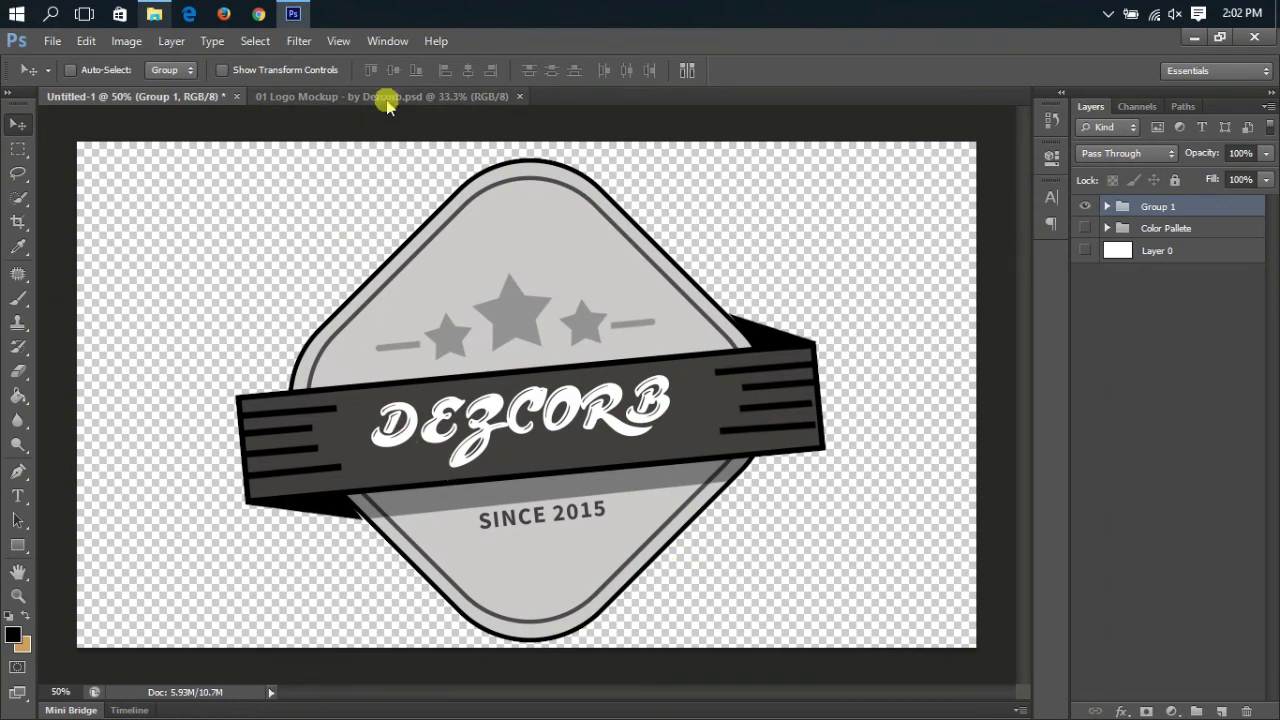
Step: Replace the mockup's Placeholder layer contents with logo_2.png
{"action": "left_click", "coordinate": [382, 96]}
{"action": "right_click", "coordinate": [1145, 208]}
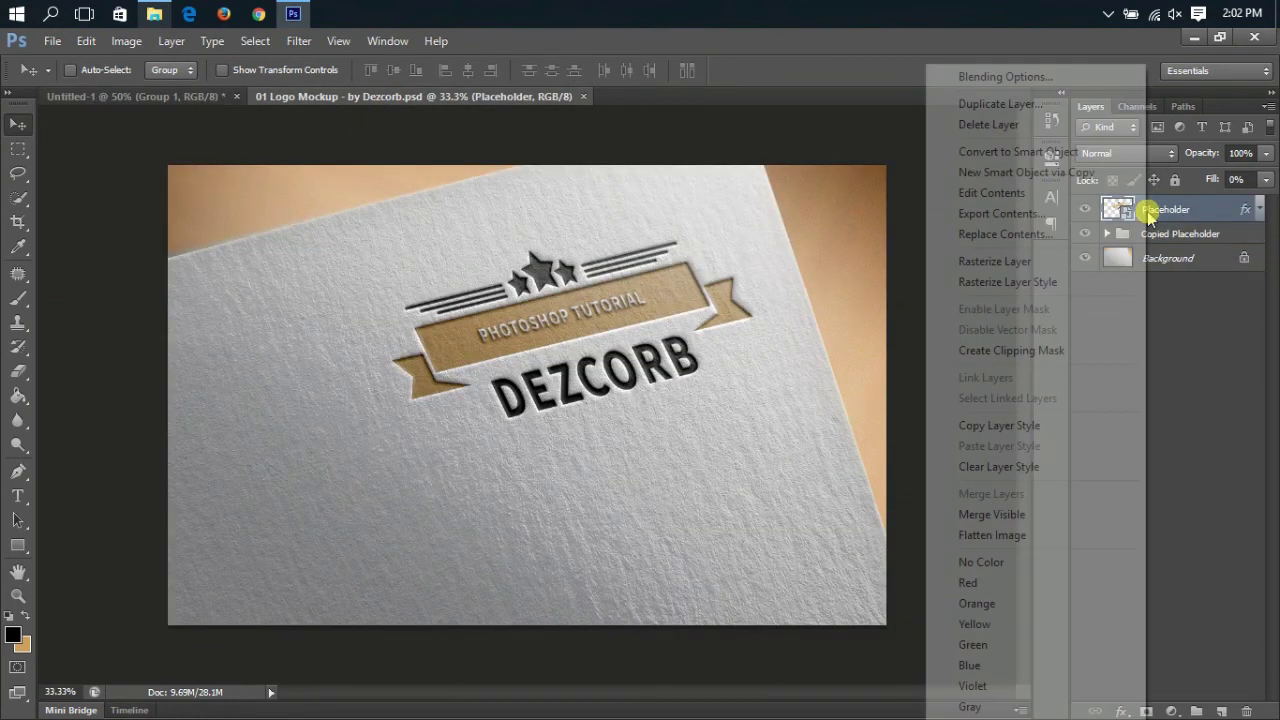
{"action": "left_click", "coordinate": [1072, 233]}
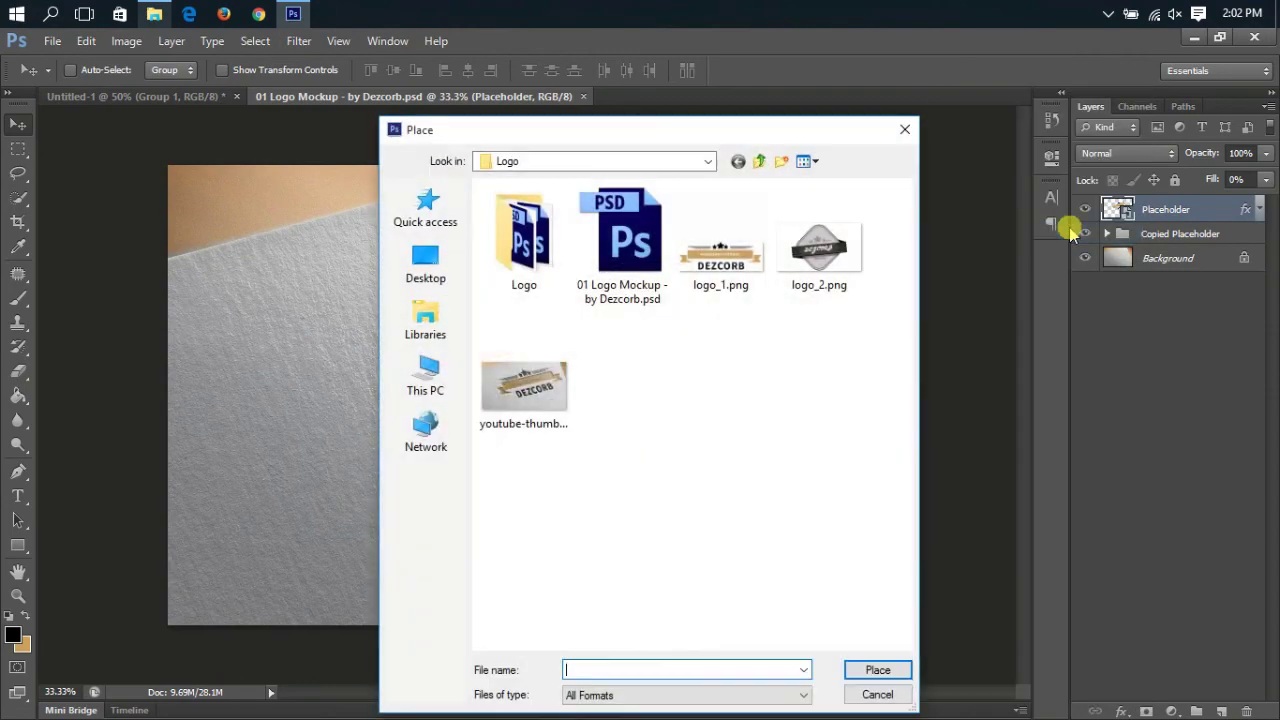
{"action": "left_click", "coordinate": [843, 258]}
{"action": "double_click", "coordinate": [843, 258]}
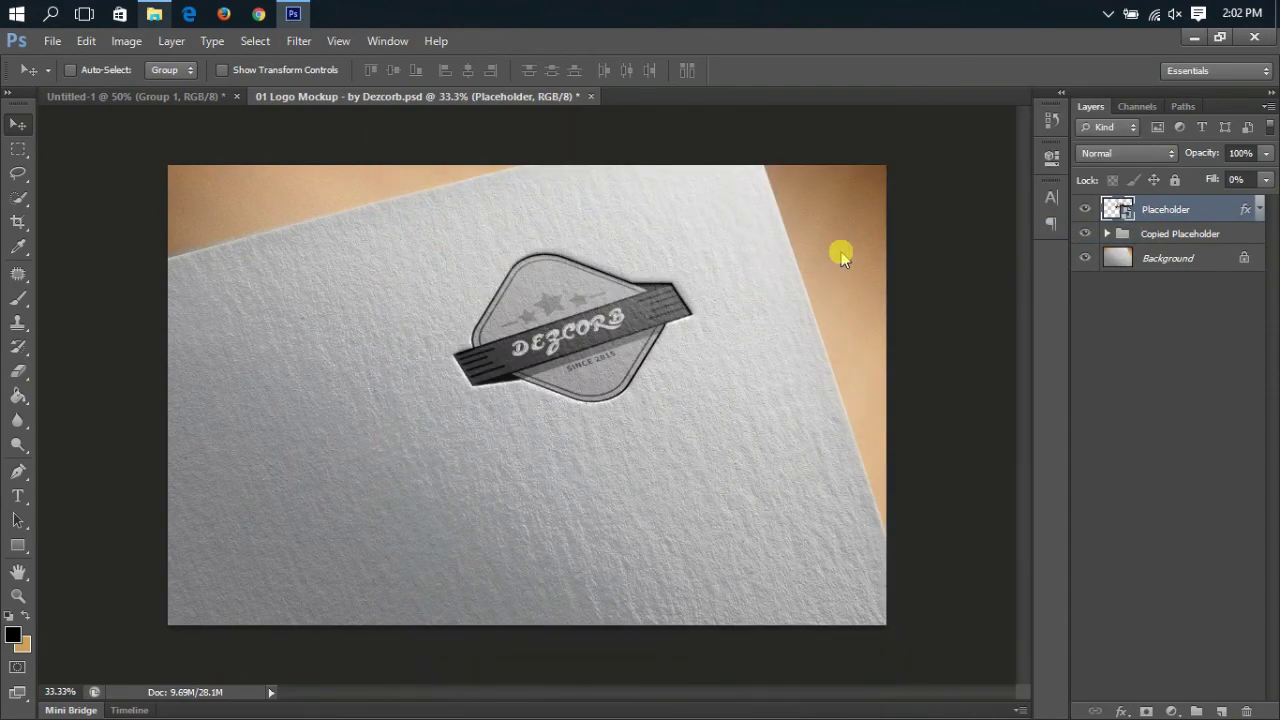
Step: Enlarge the placed logo to about 166% and move it about 30 px down
{"action": "left_click", "coordinate": [86, 41]}
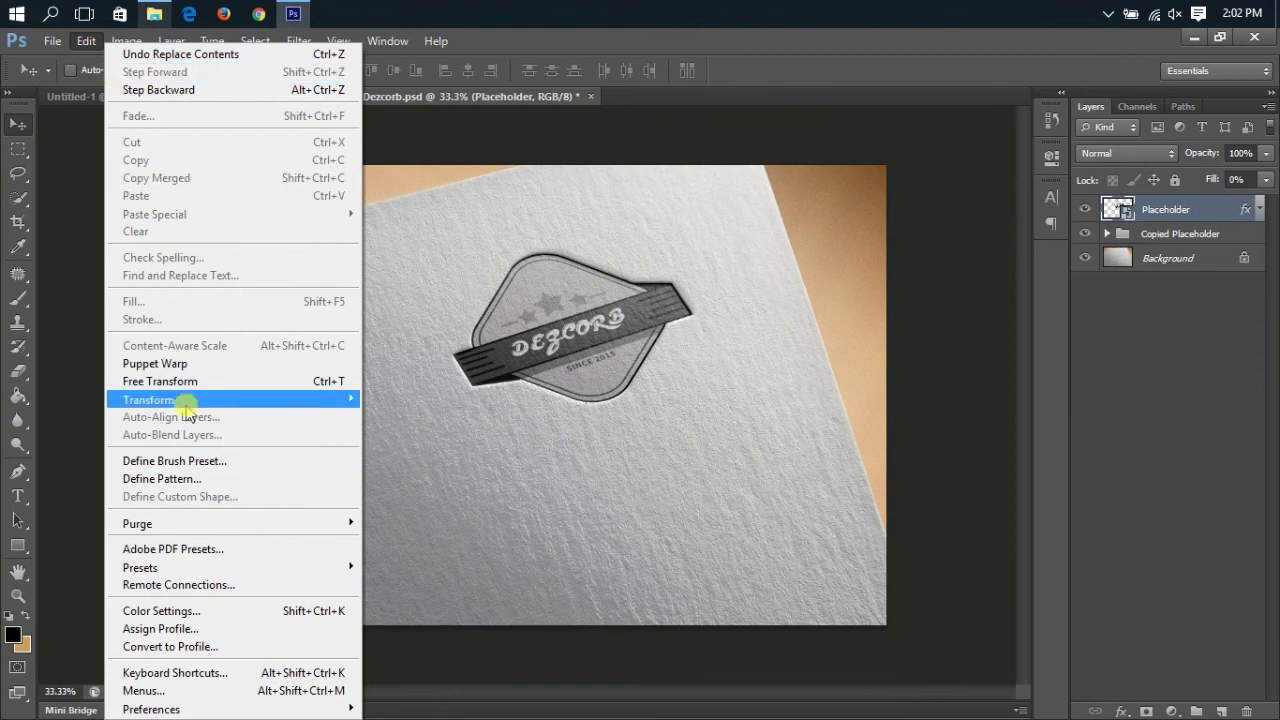
{"action": "left_click", "coordinate": [1200, 335]}
{"action": "double_click", "coordinate": [1195, 210]}
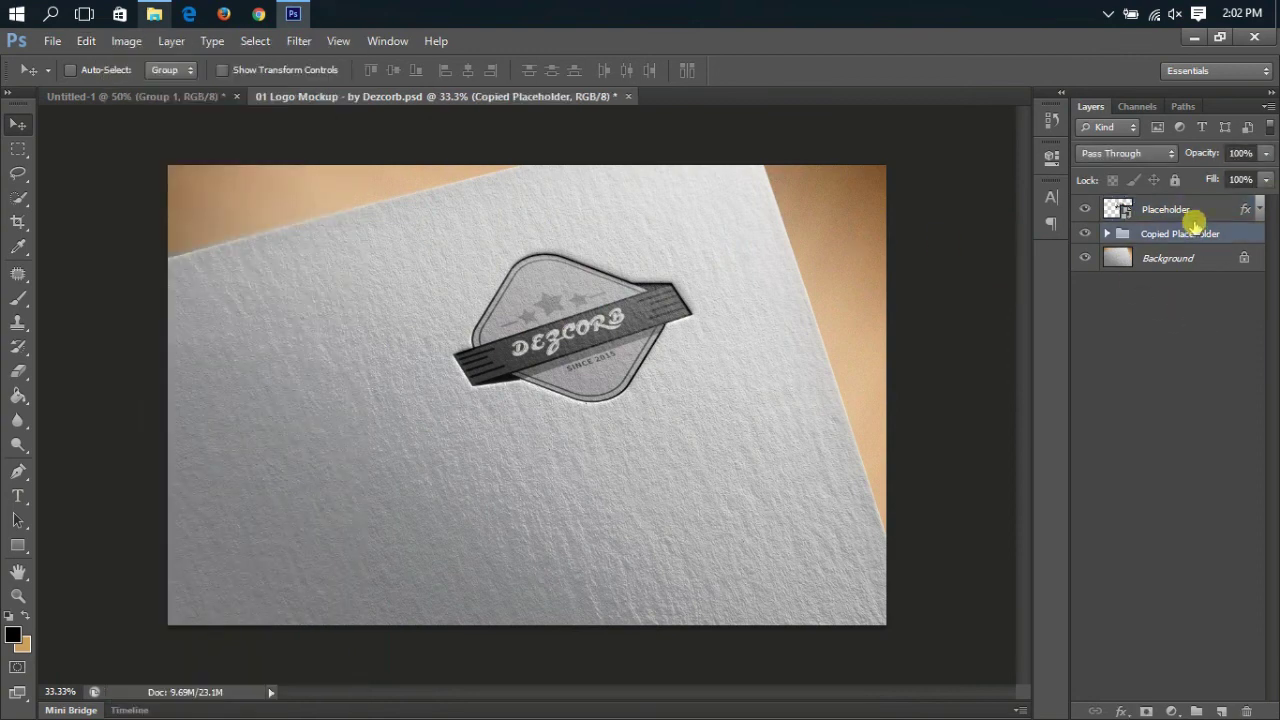
{"action": "left_click", "coordinate": [1197, 206]}
{"action": "left_click", "coordinate": [1190, 234], "text": "shift"}
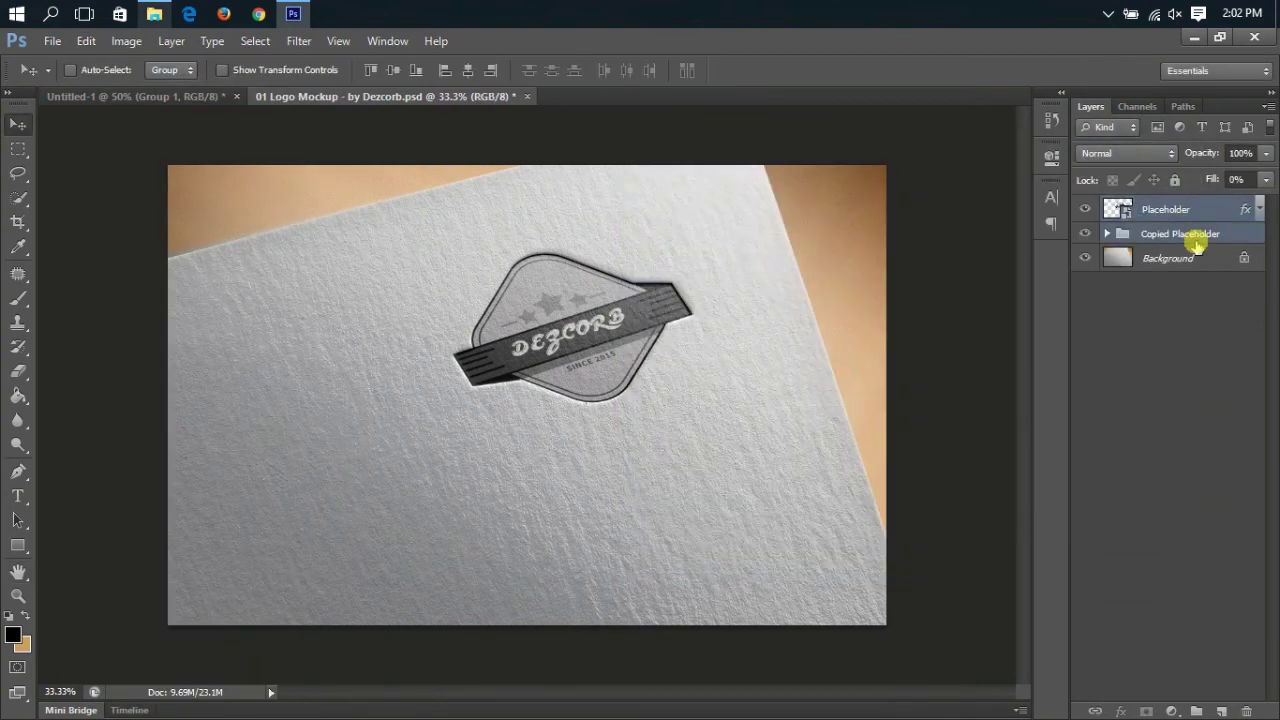
{"action": "left_click", "coordinate": [88, 41]}
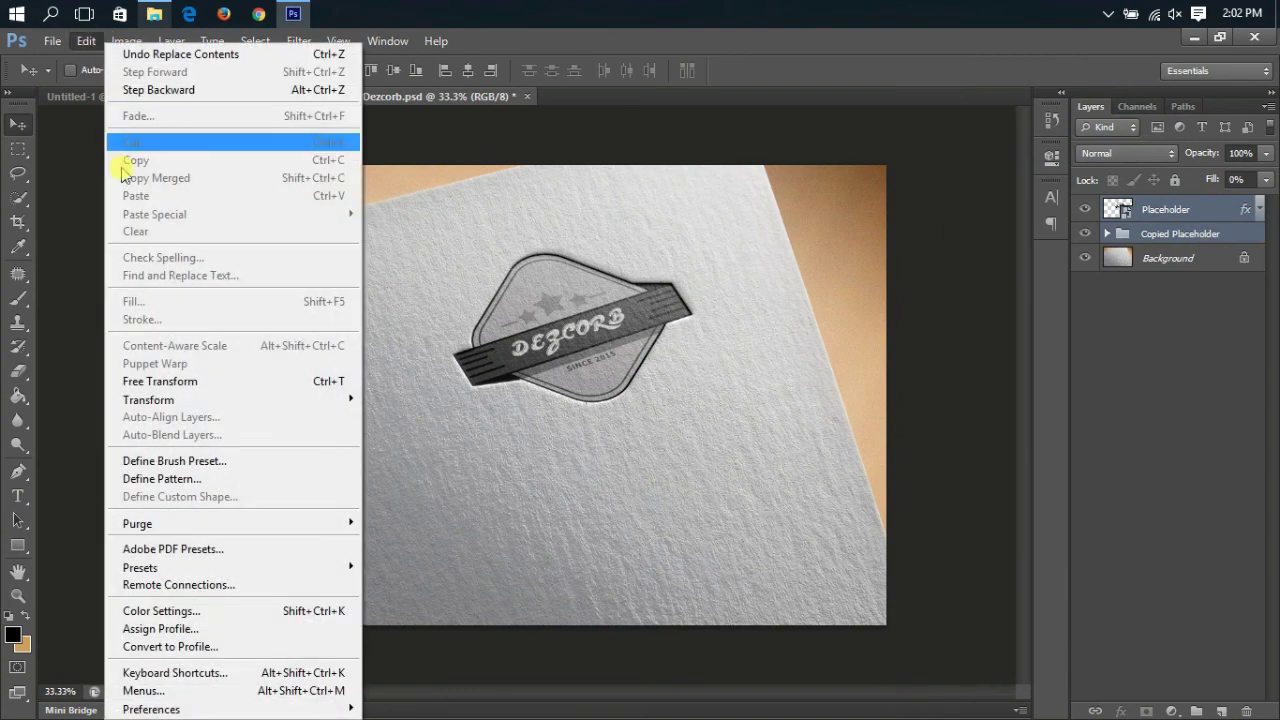
{"action": "left_click", "coordinate": [166, 377]}
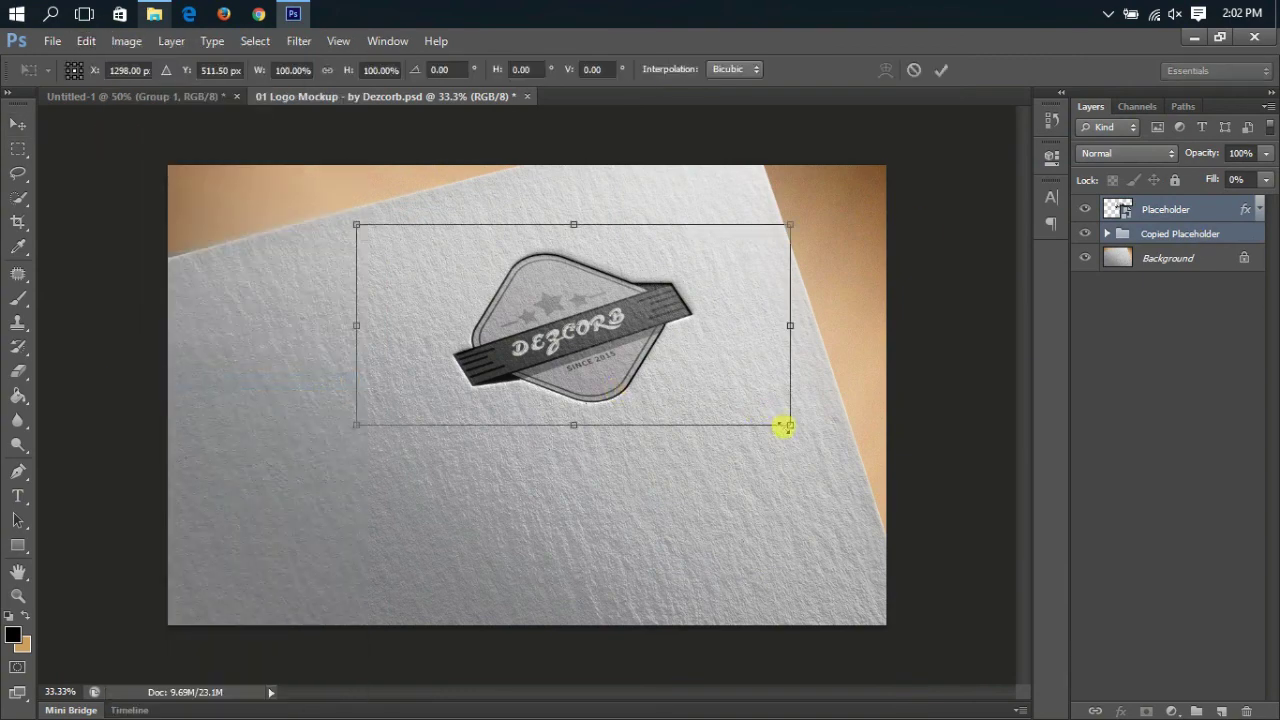
{"action": "left_click_drag", "start_coordinate": [784, 427], "coordinate": [926, 495]}
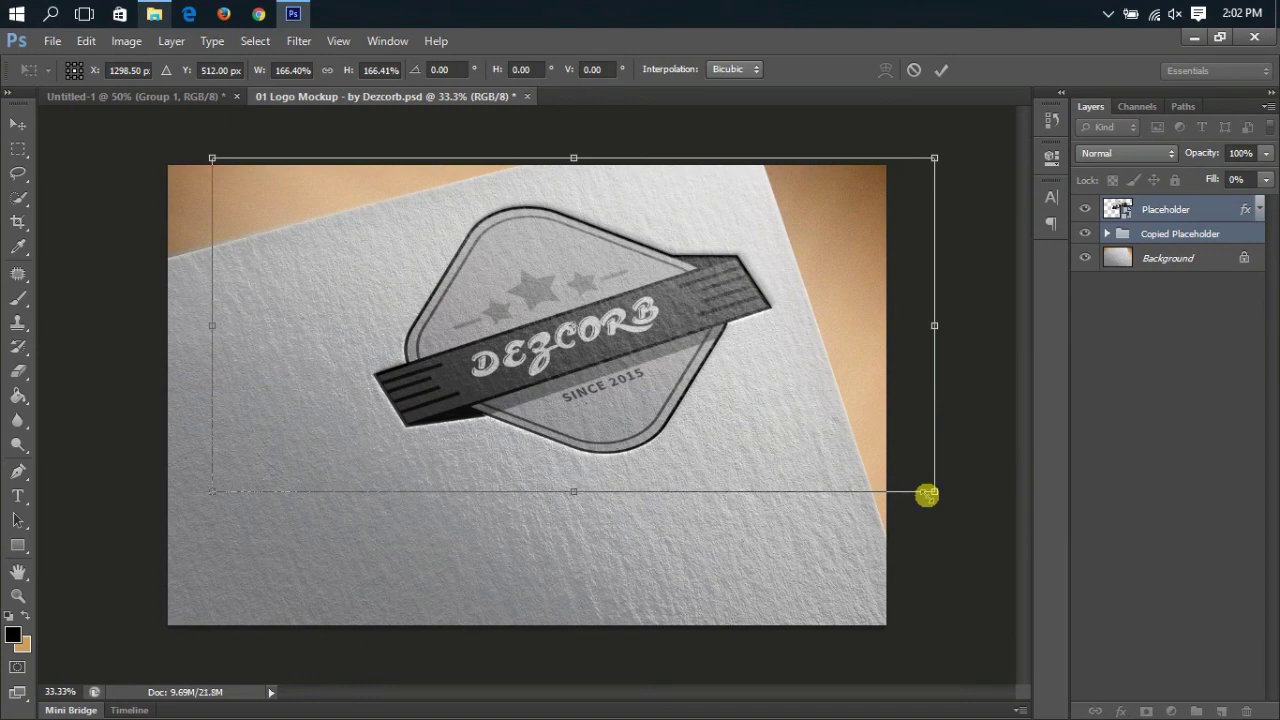
{"action": "left_click", "coordinate": [941, 70]}
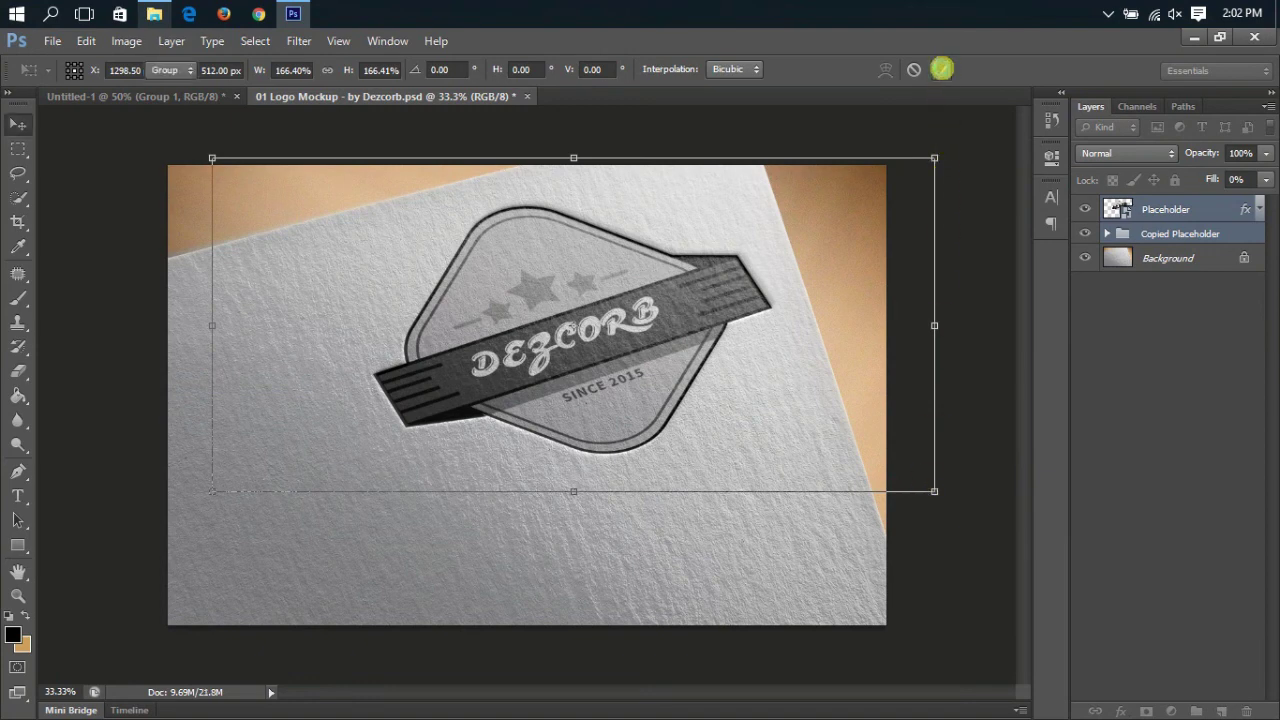
{"action": "left_click_drag", "start_coordinate": [676, 305], "coordinate": [681, 336]}
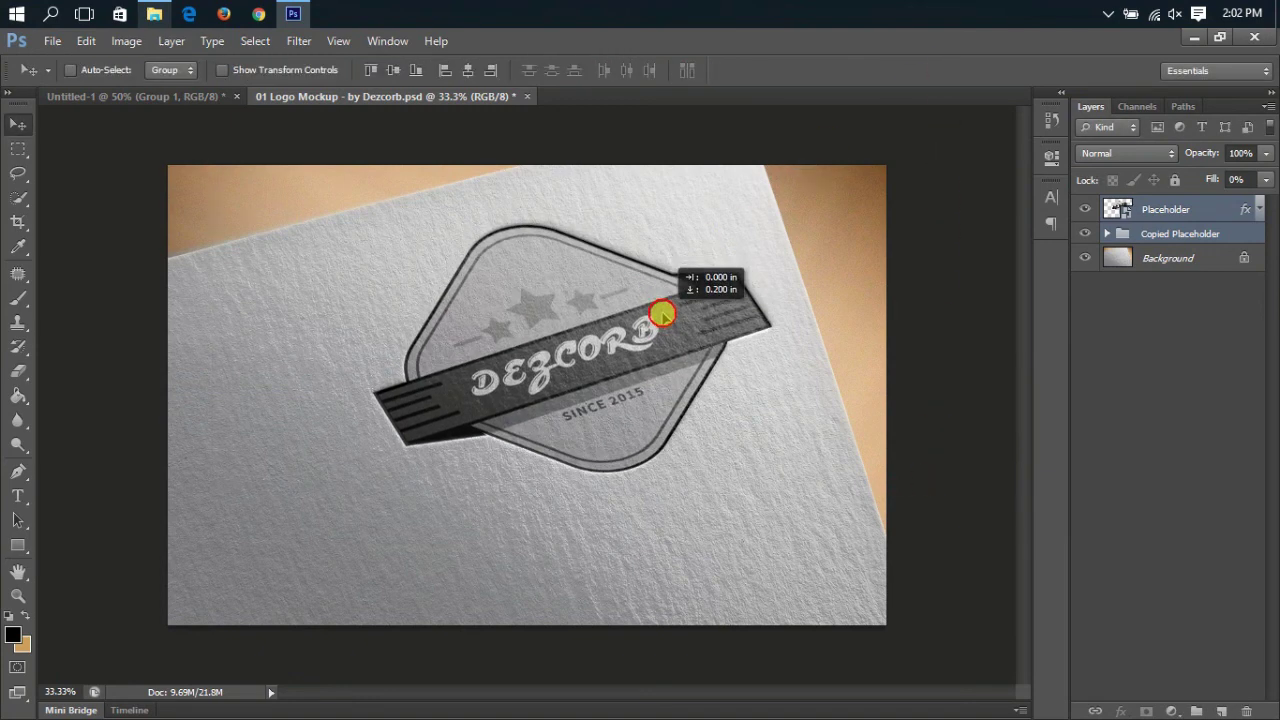
{"action": "key", "text": "ctrl+plus"}
{"action": "key", "text": "ctrl+plus"}
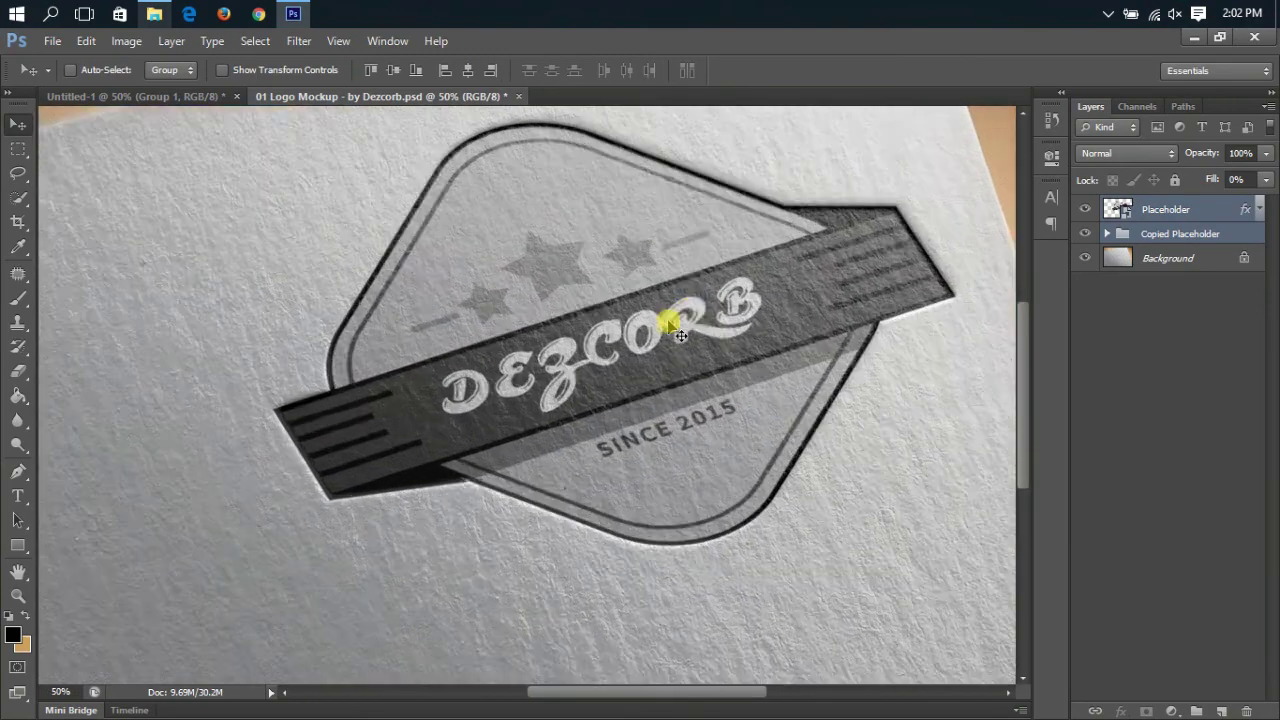
{"action": "key", "text": "space"}
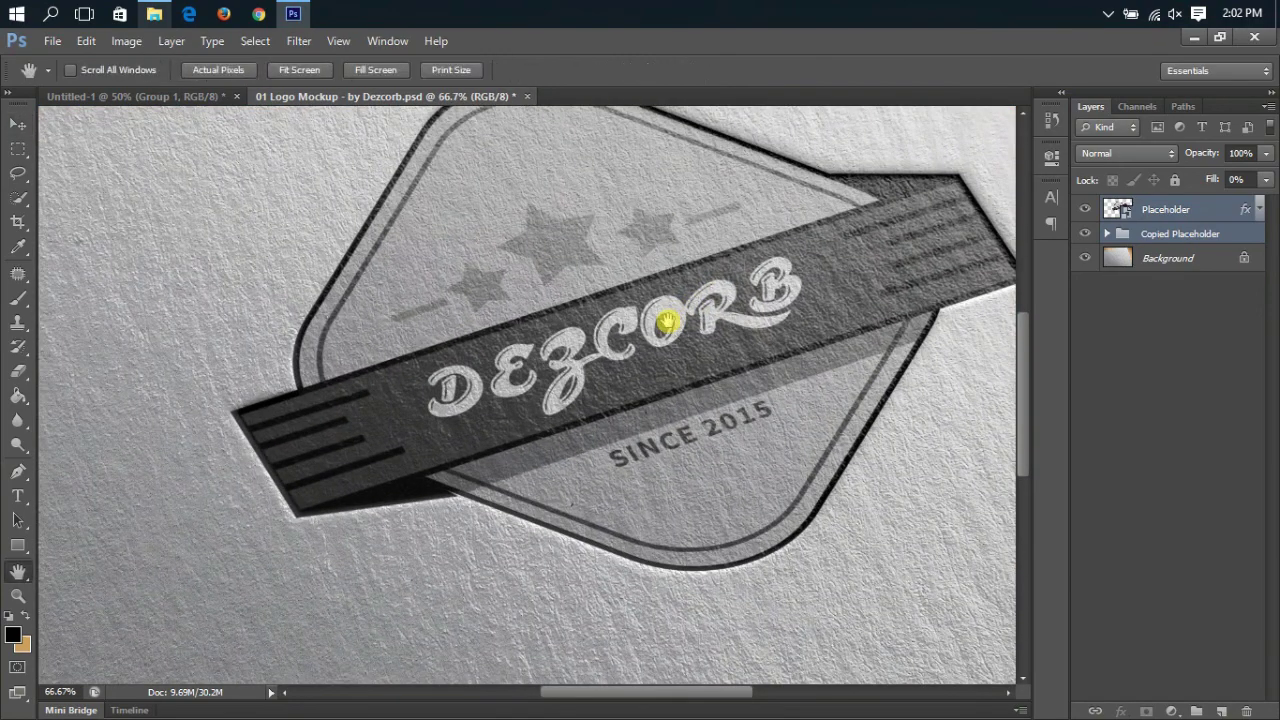
{"action": "left_click_drag", "start_coordinate": [709, 288], "coordinate": [701, 341]}
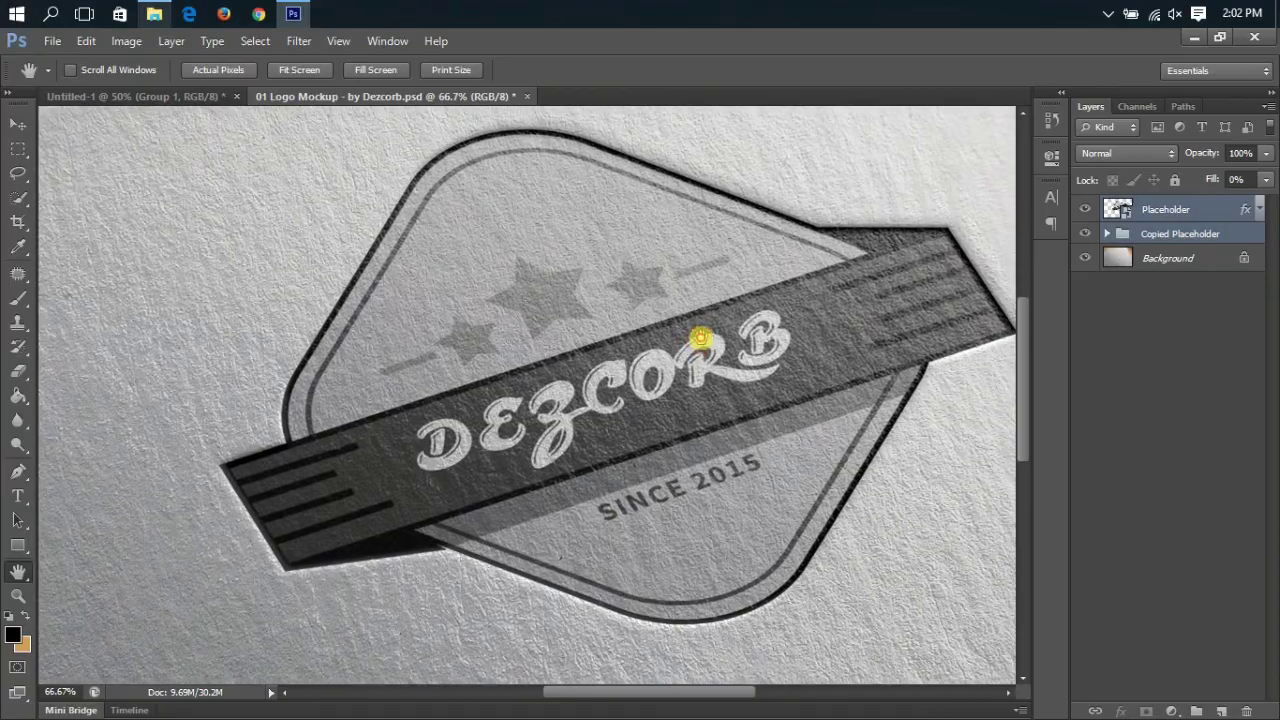